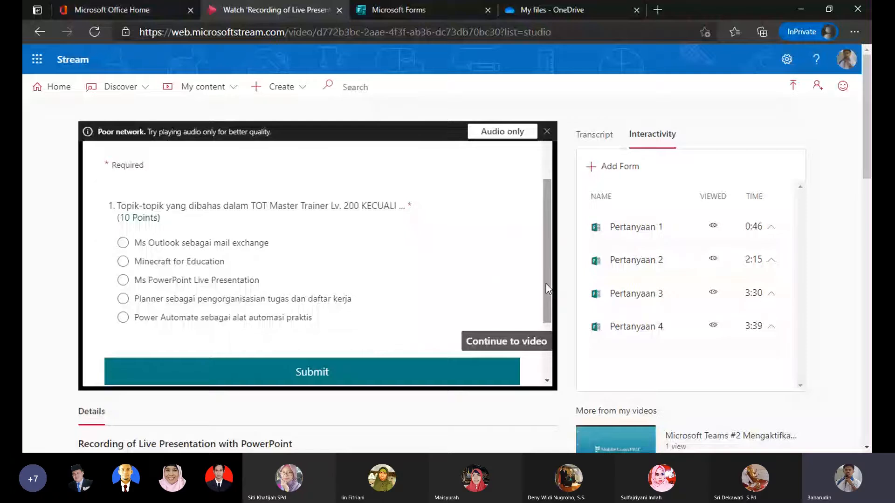
Switch to Microsoft Forms, open the Soal 1 quiz and examine its question and answer options.
key(ctrl+Tab)
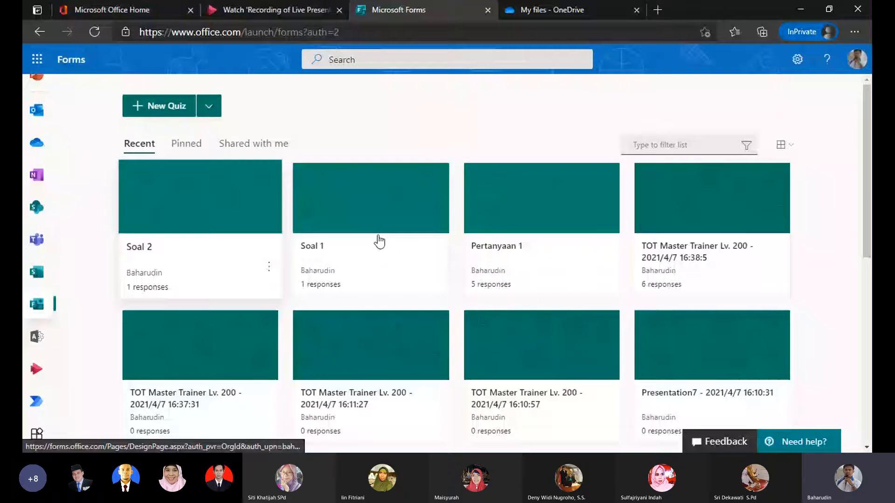
click(336, 219)
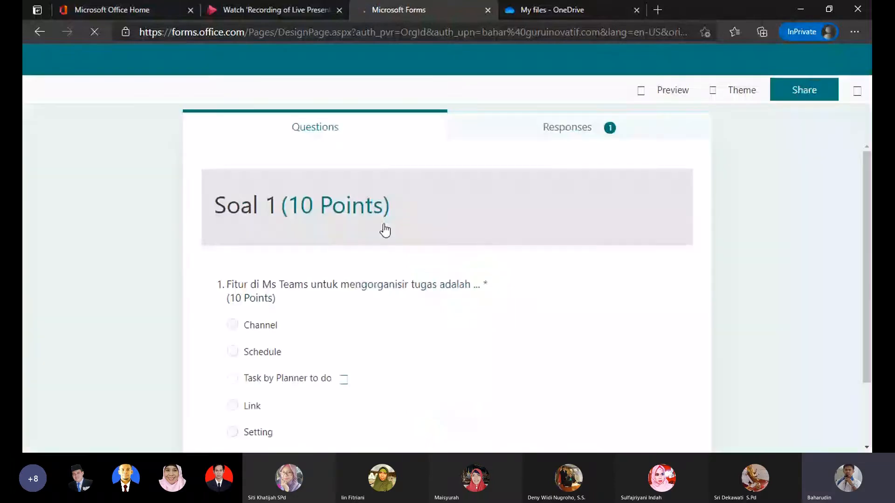
scroll(420, 250, down, 2)
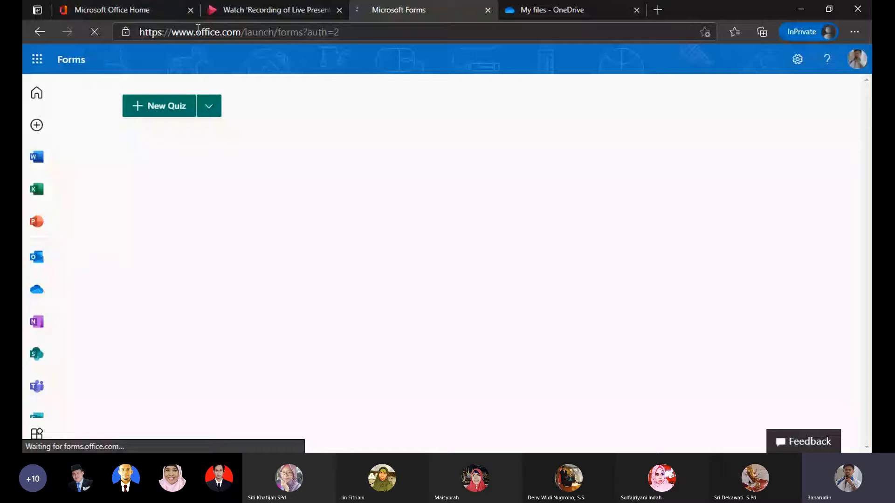
Switch to My files in OneDrive and open the Penilaian folder.
click(252, 10)
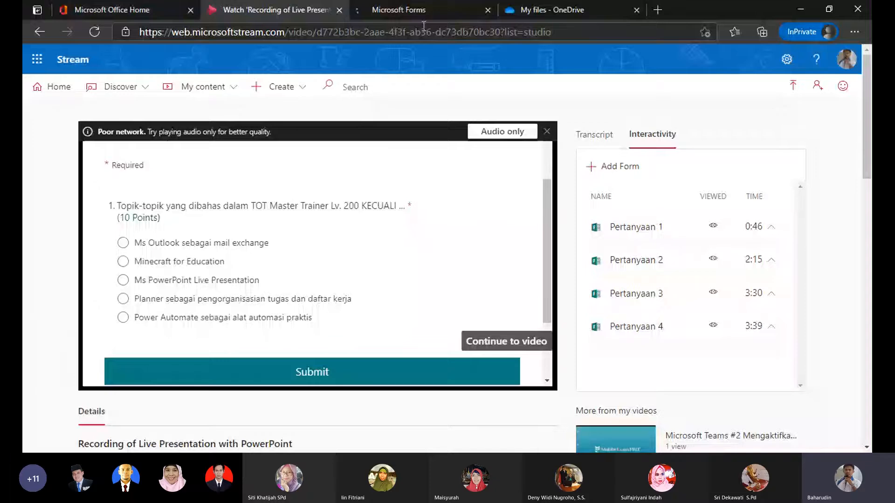
click(552, 10)
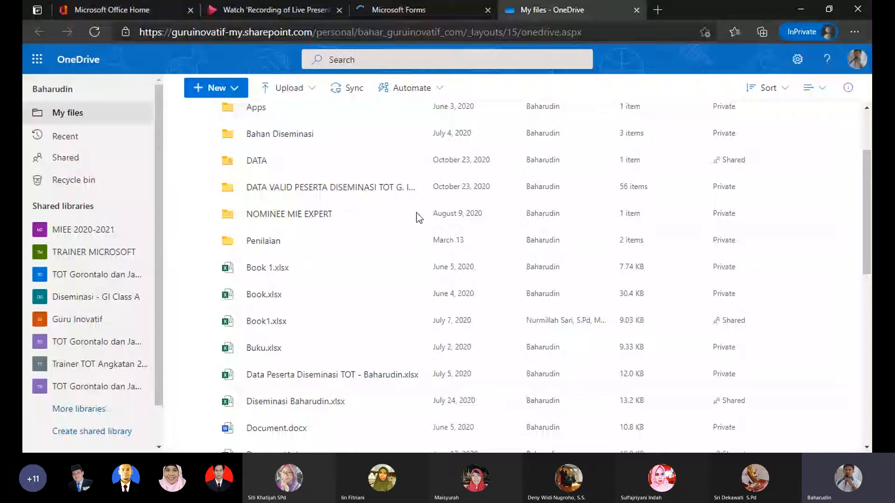
scroll(419, 218, up, 3)
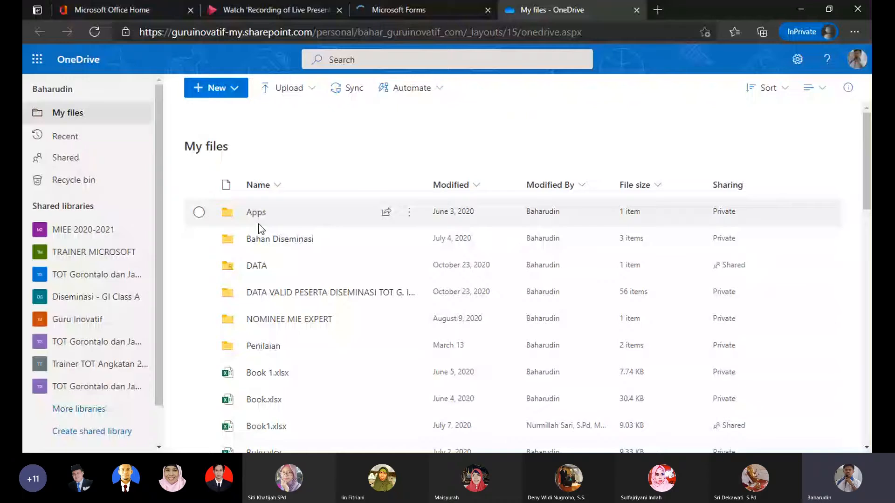
click(263, 346)
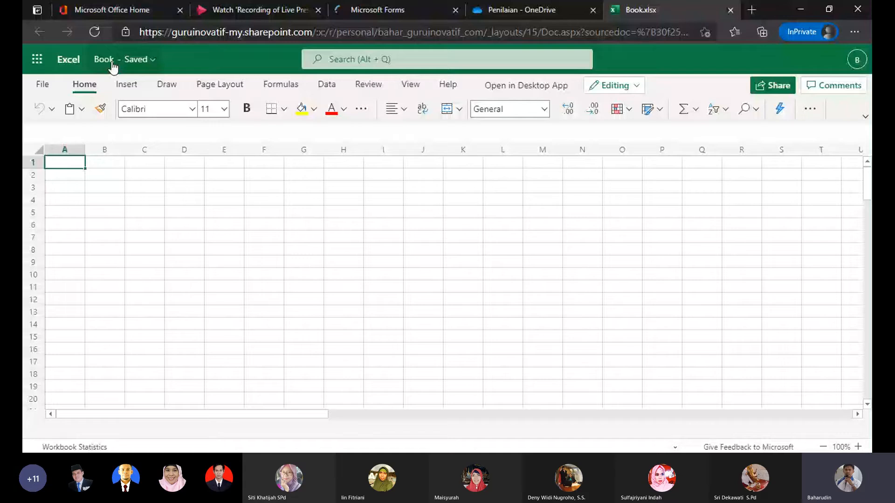
Rename the new Excel workbook as "Latihan Power Automate".
click(112, 67)
text(Latihan)
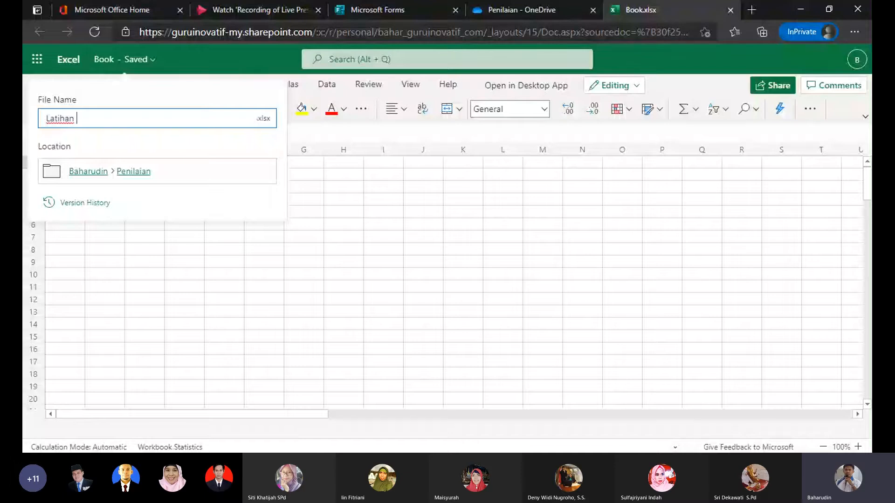
text(Power)
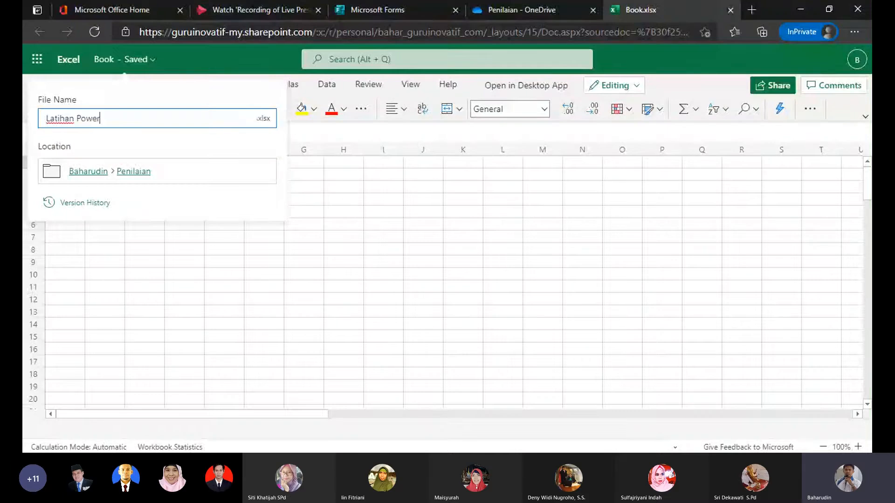
text( Automat)
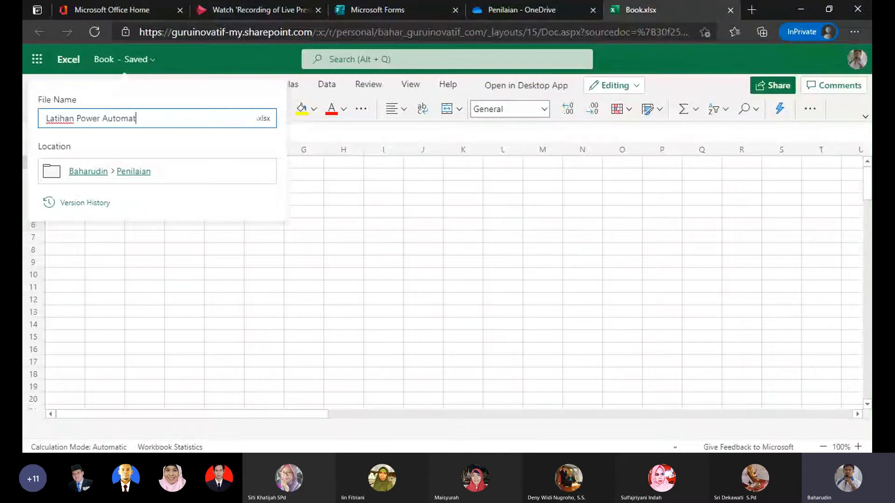
text(e)
key(Return)
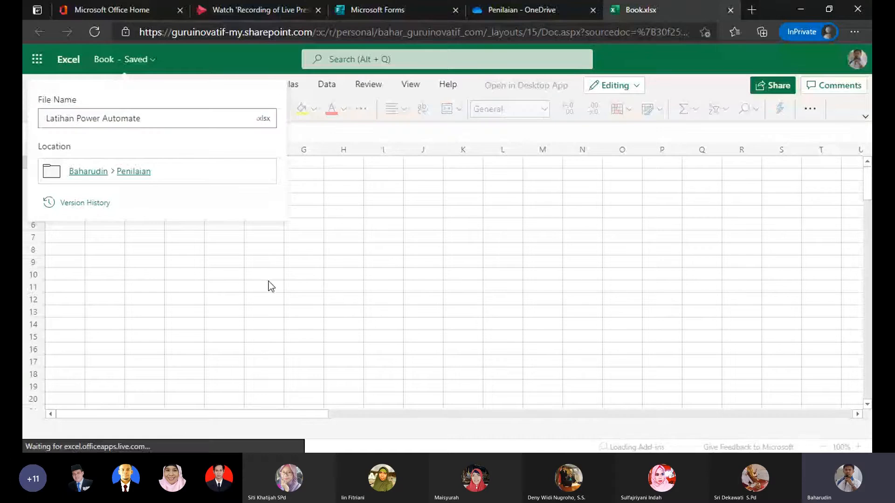
click(178, 121)
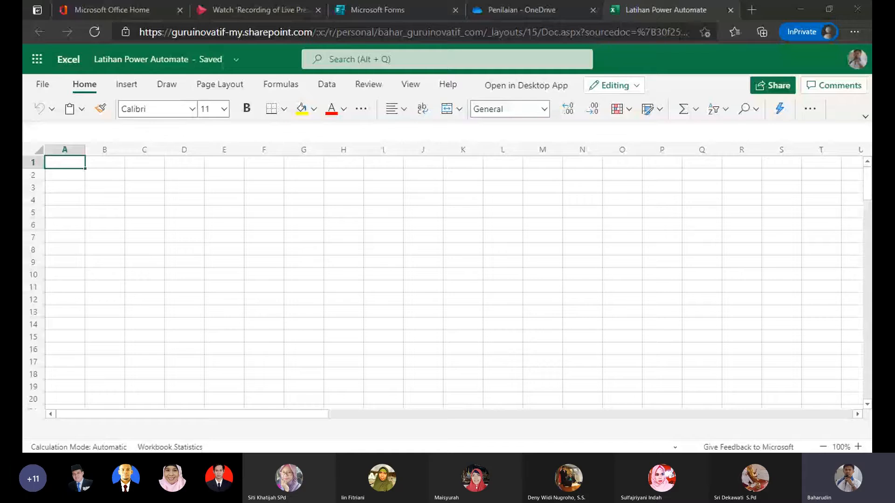
click(220, 246)
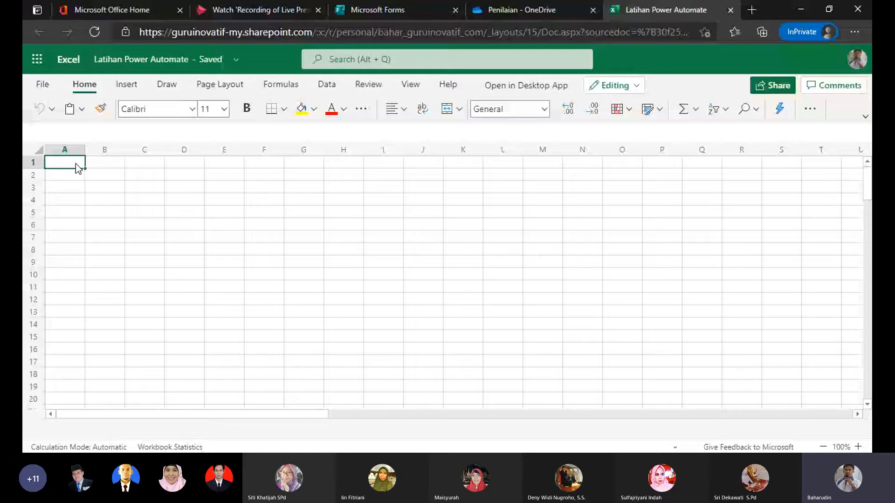
Enter the heading "Nama Siswa" in cell A1 and widen column A to fit it.
text(Nama Siswa)
click(106, 166)
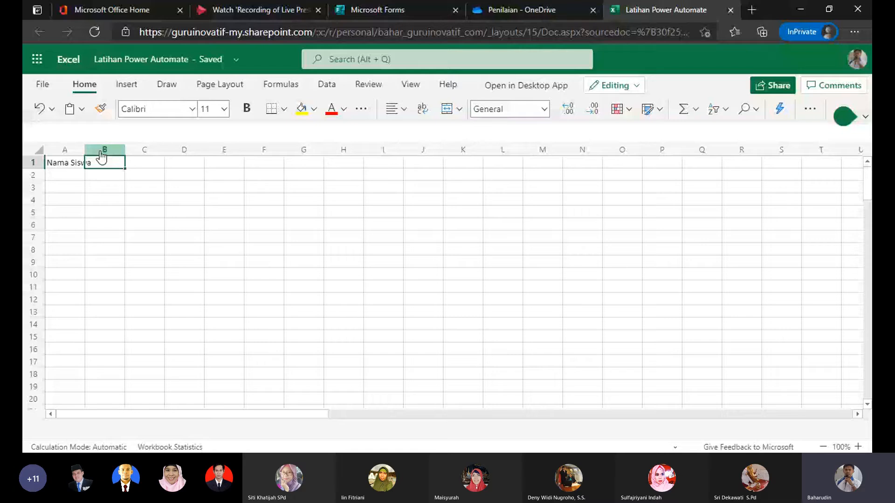
drag(101, 153, 103, 153)
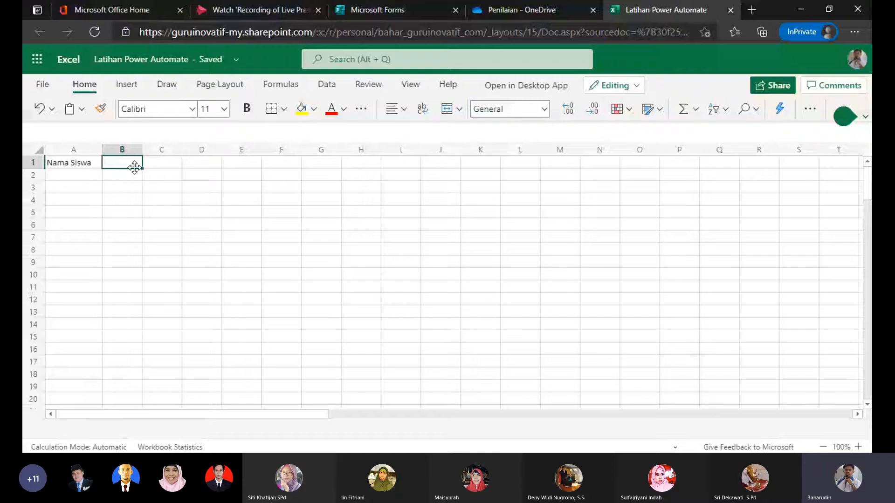
Enter the heading "Email Siswa" in cell B1 and widen columns B and C.
key(ctrl+space)
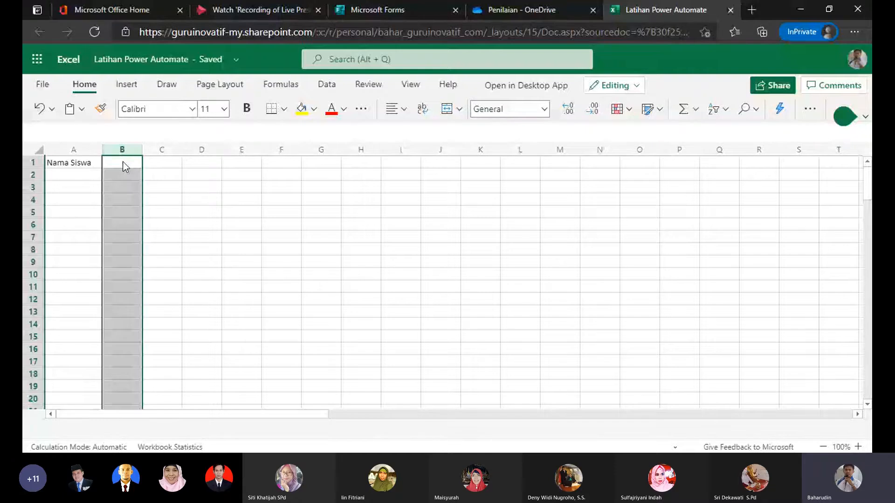
text(Email S)
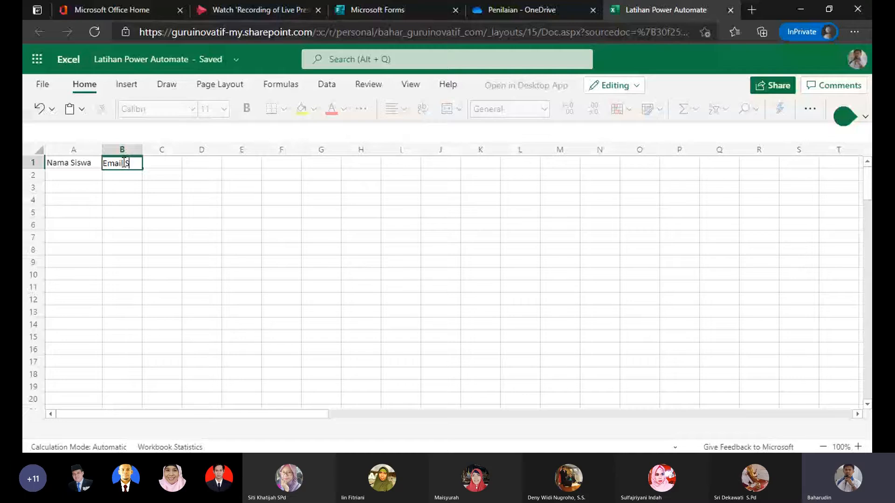
text(iswa)
key(Tab)
drag(142, 150, 157, 151)
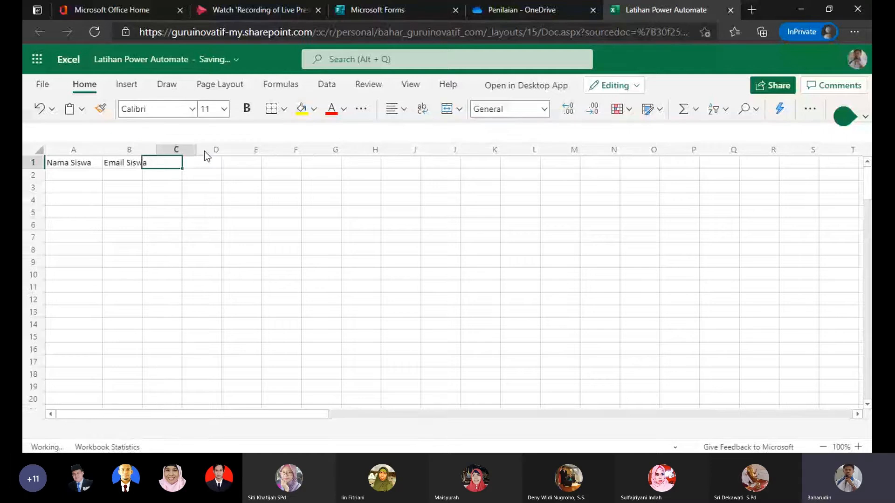
drag(196, 151, 211, 151)
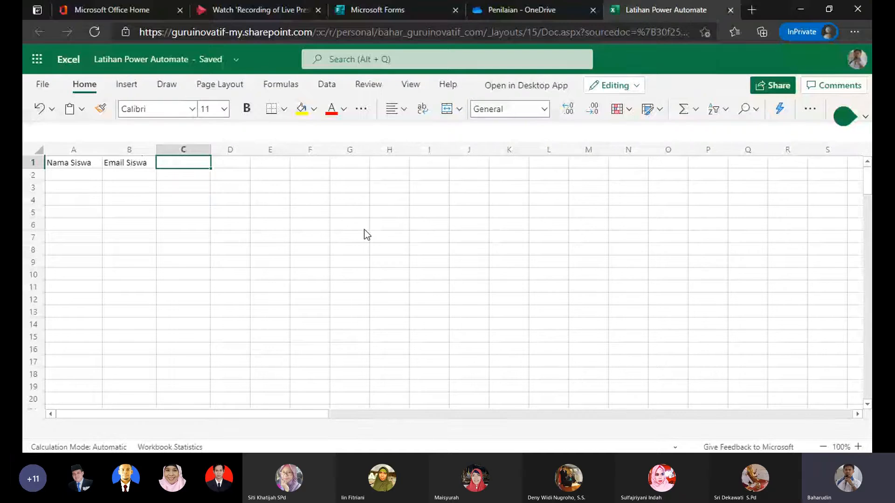
Enter the answer headings "Jawaban Soal 1" in cell C1 and "Jawaban Soal 2" in cell D1.
text(Jawaban Soal)
key(Tab)
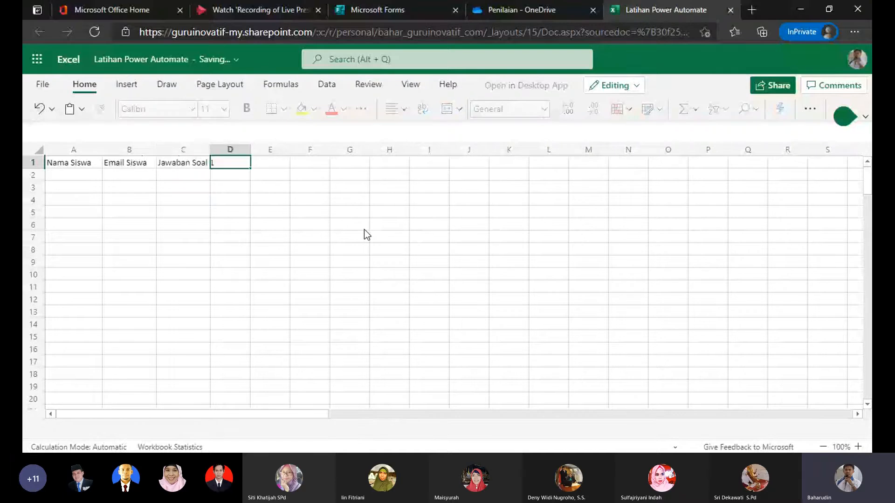
text(Jawa)
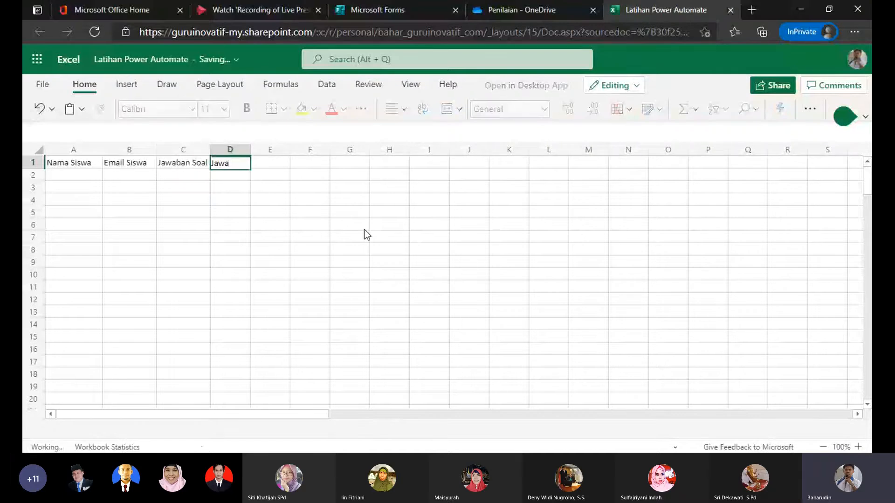
text(ban Soal 2)
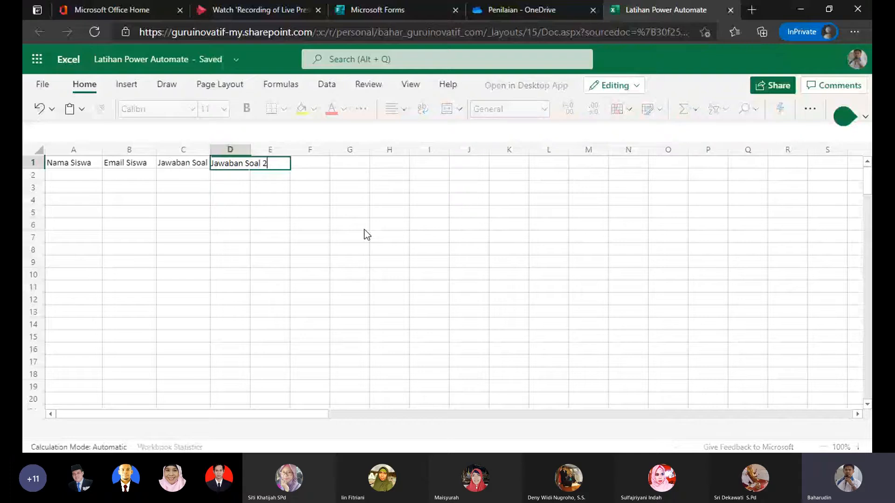
key(Tab)
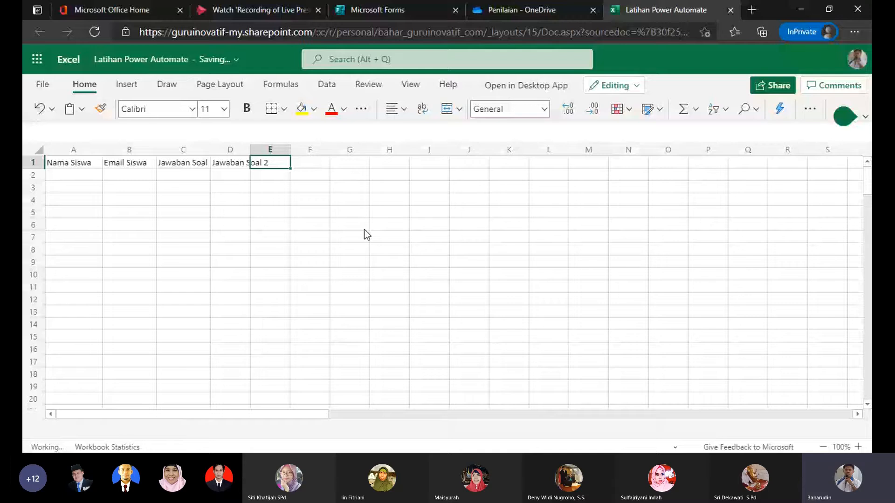
Enter the score headings "Nilai Jawaban Soal 1" in cell E1 and "Nilai Jawaban Soal 2" in cell F1.
text(Nilai Jawaban Soal 1)
key(Tab)
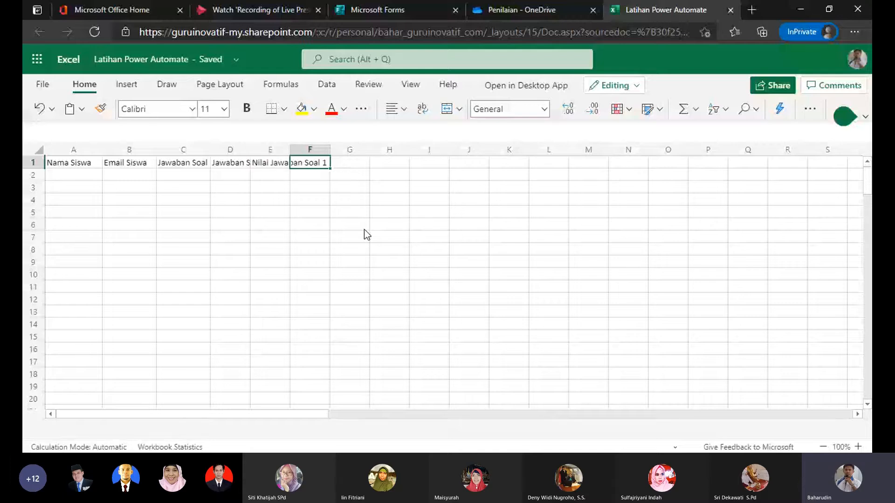
text(Nilai Ja)
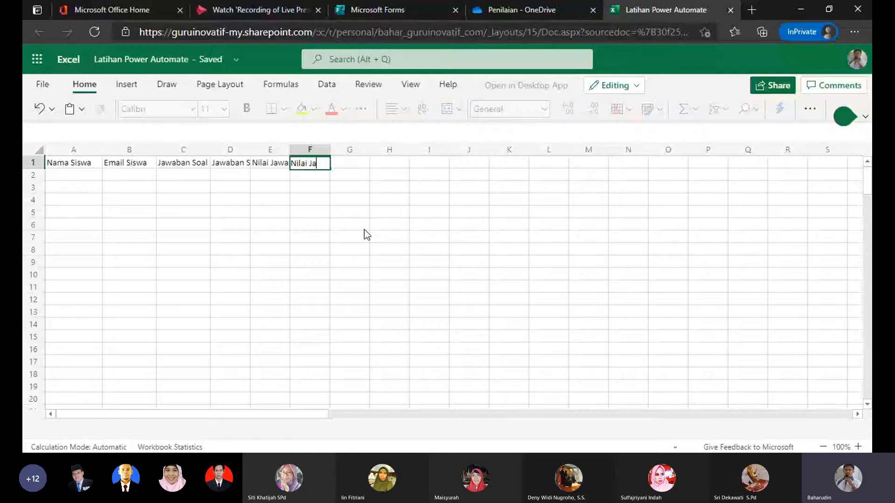
text(waban Soa)
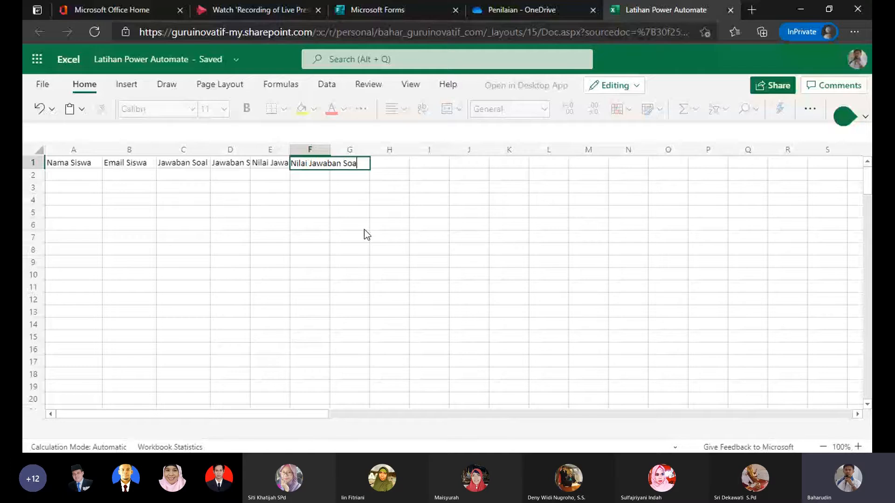
text(l 2)
key(Tab)
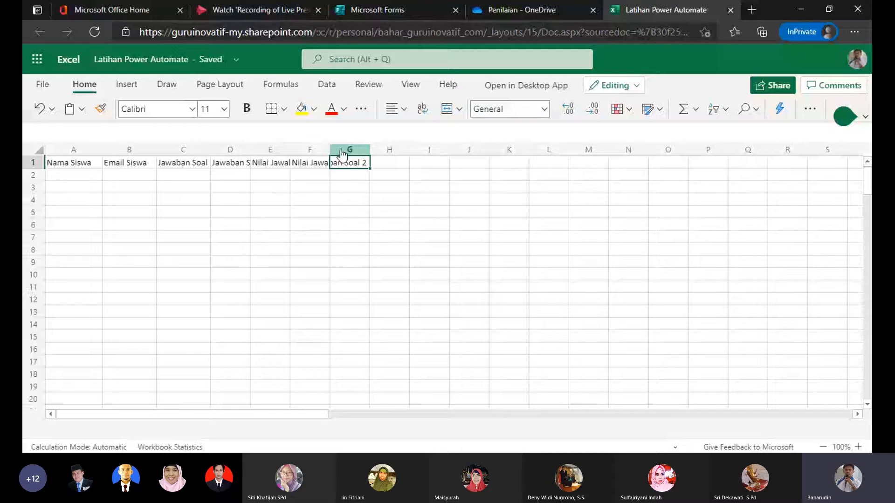
Review the column headings in row 1, going through the cells from F1 back to A1.
drag(73, 149, 343, 150)
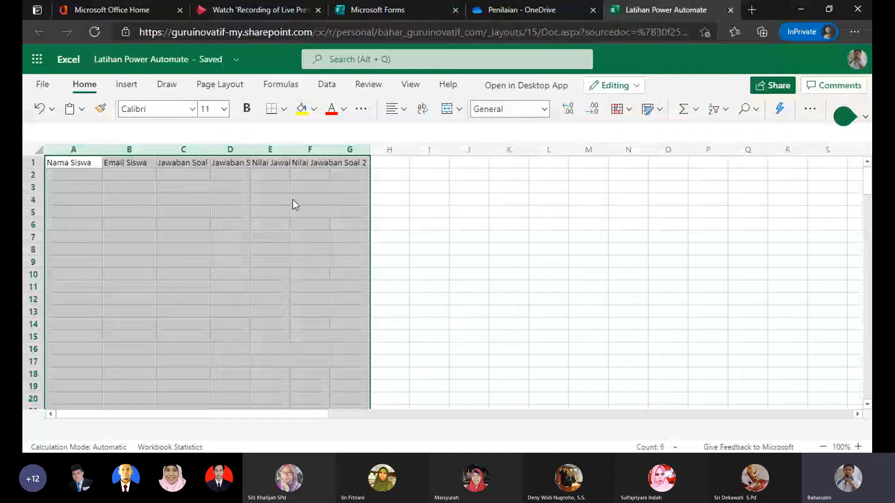
click(315, 163)
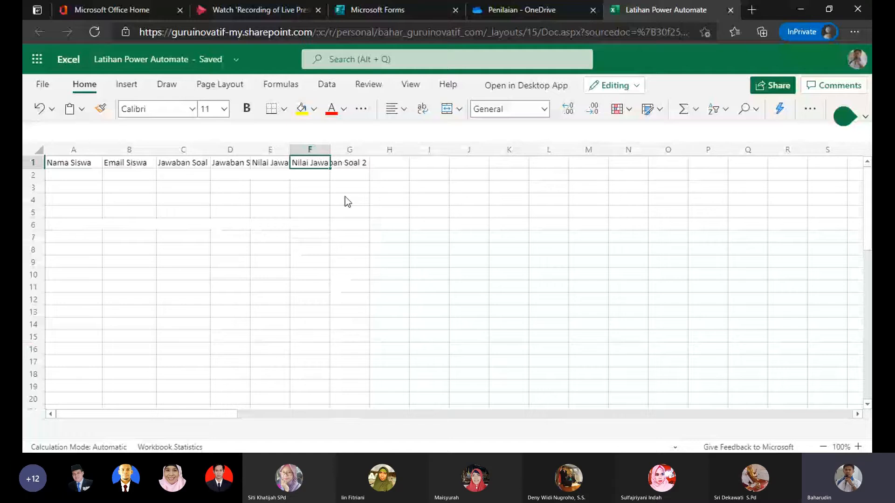
key(Left)
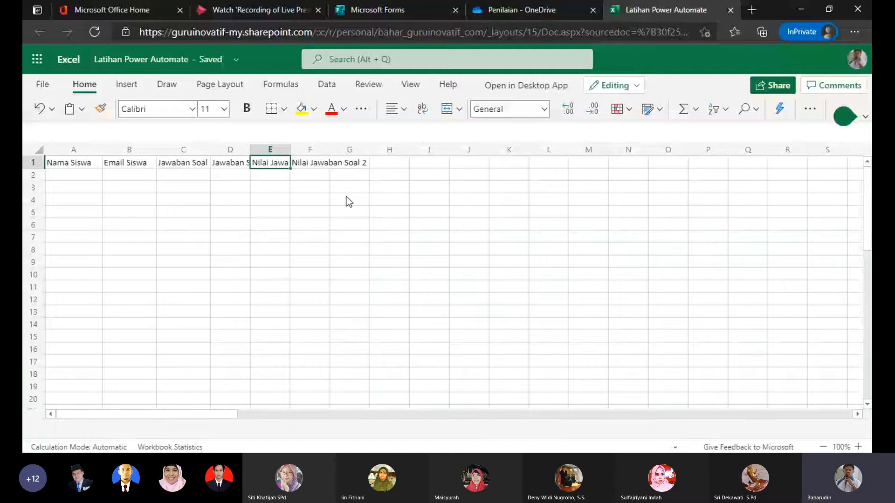
key(Left)
key(Left)
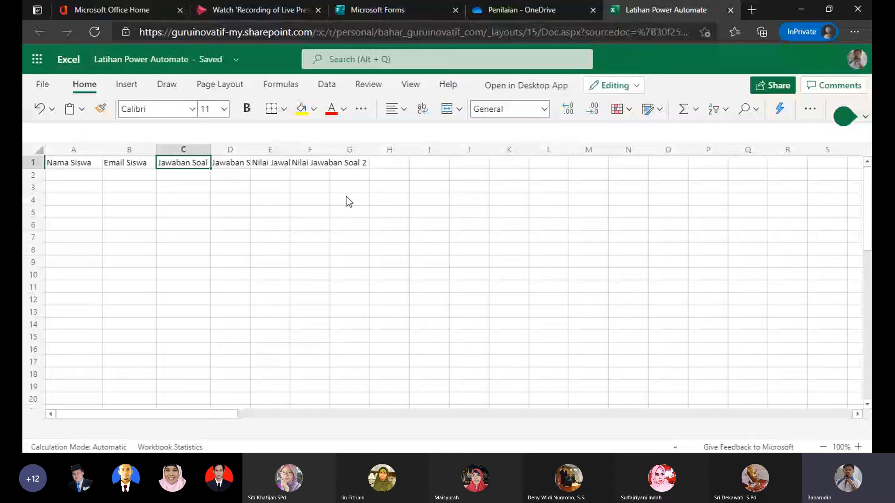
key(Left)
key(Left)
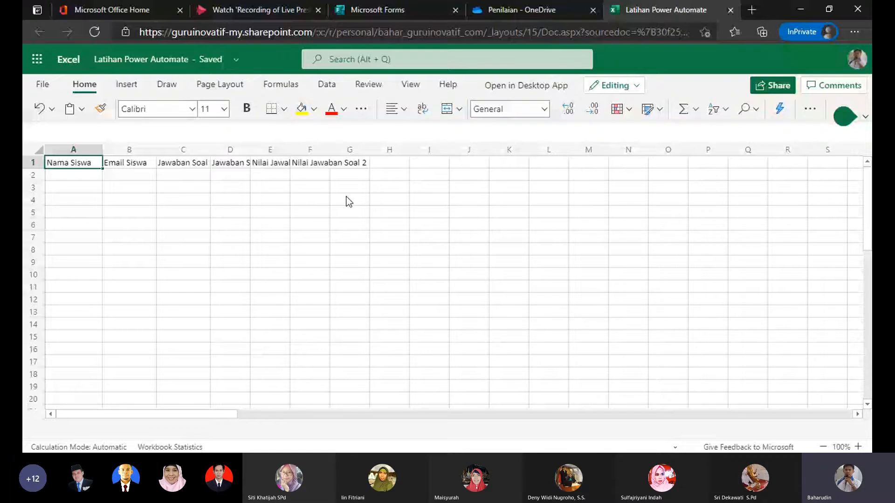
key(Right)
scroll(708, 240, down, 1)
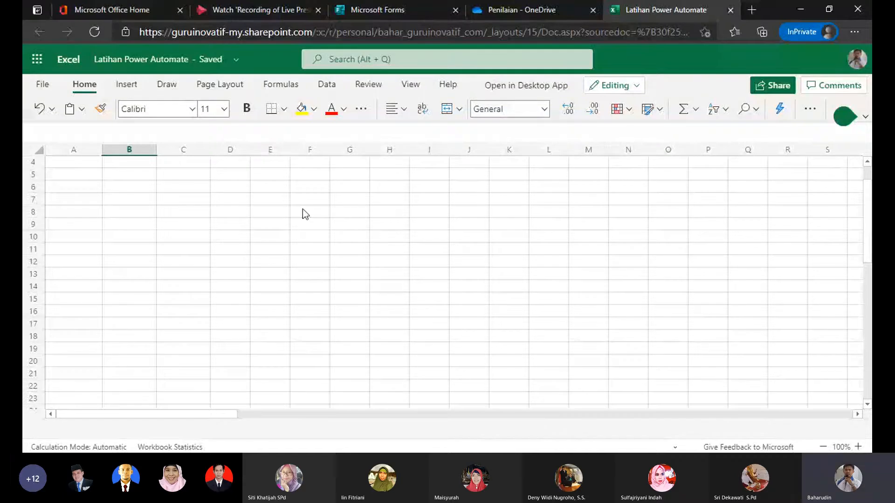
Reload the workbook page and select the Email Siswa heading in cell B1.
key(F5)
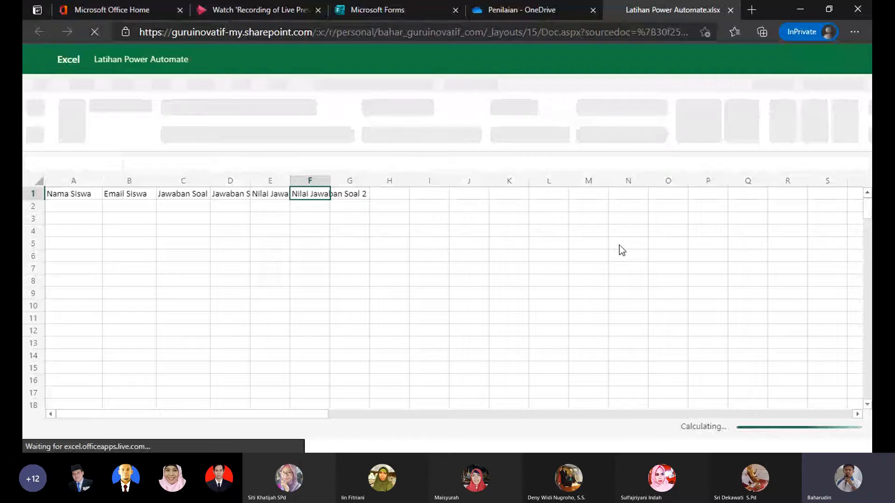
click(118, 199)
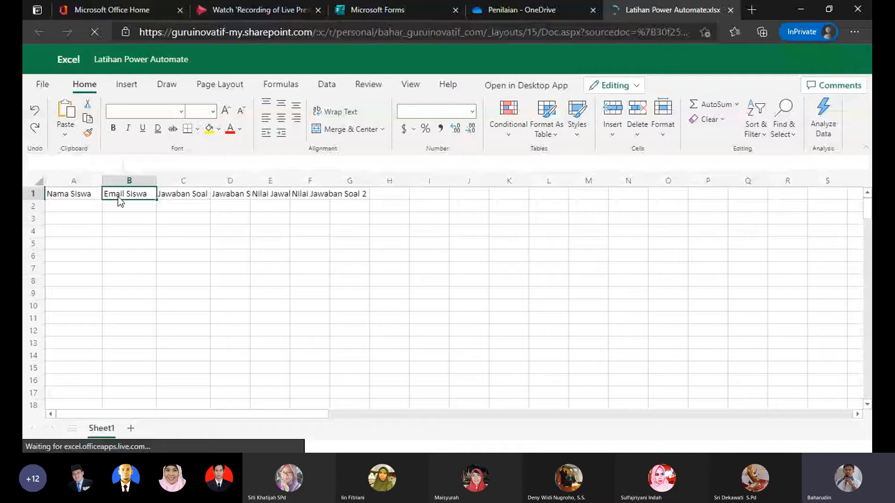
Enter the heading "Total Nilai" in cell G1.
click(200, 193)
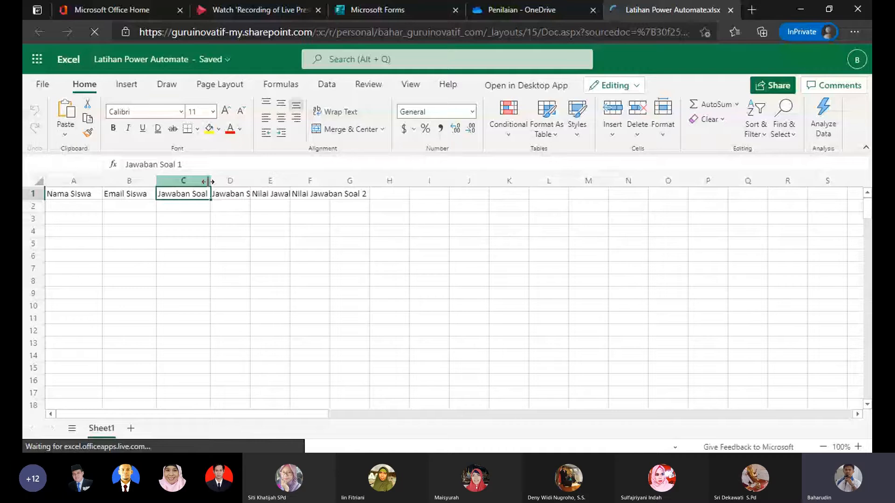
click(246, 196)
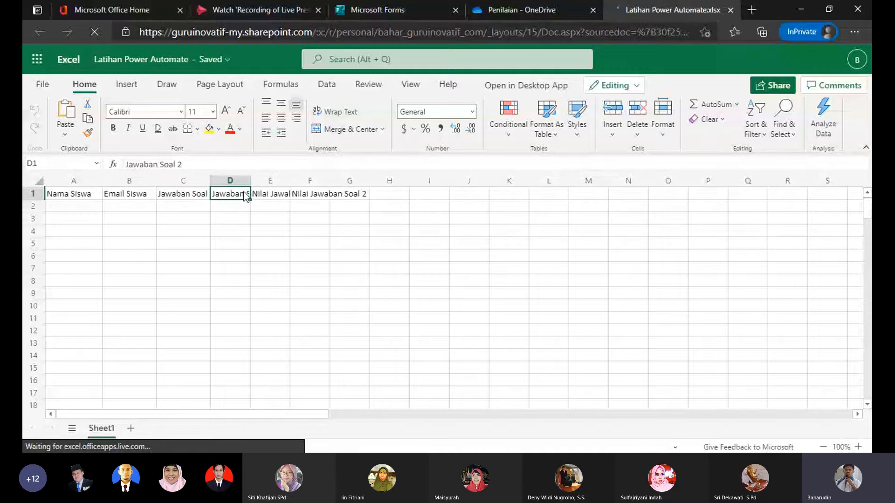
click(277, 199)
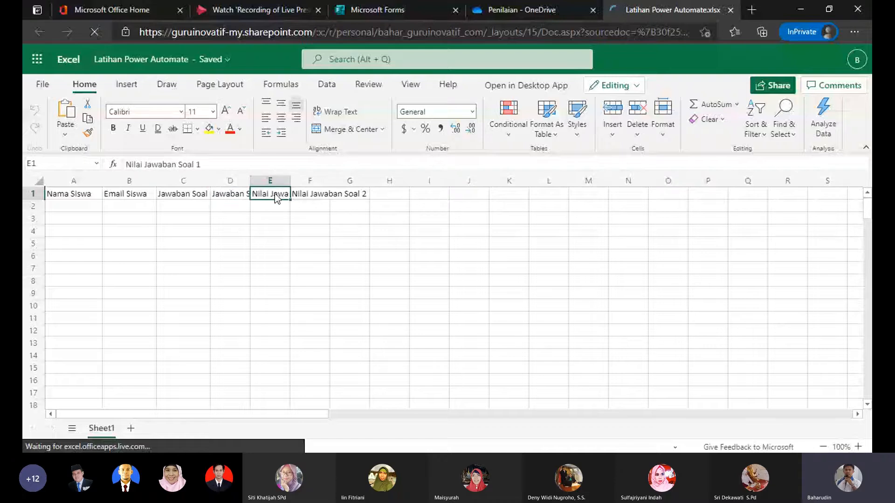
click(347, 196)
text(Total)
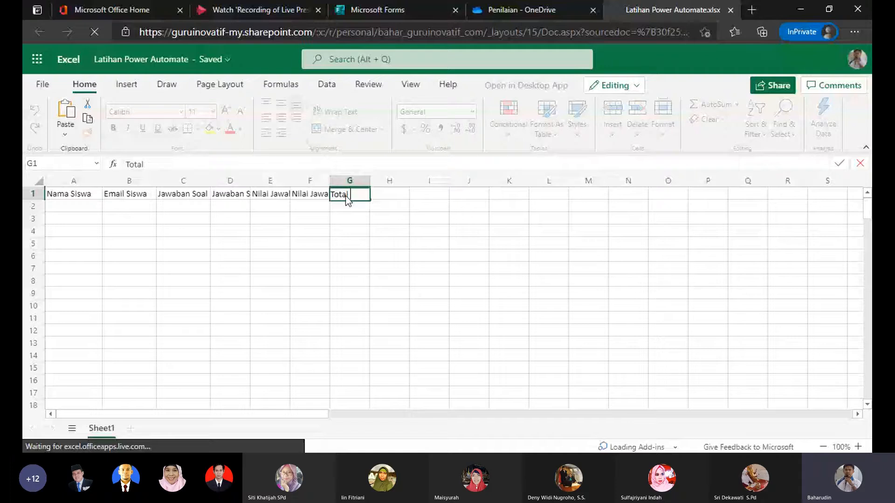
text( Ni)
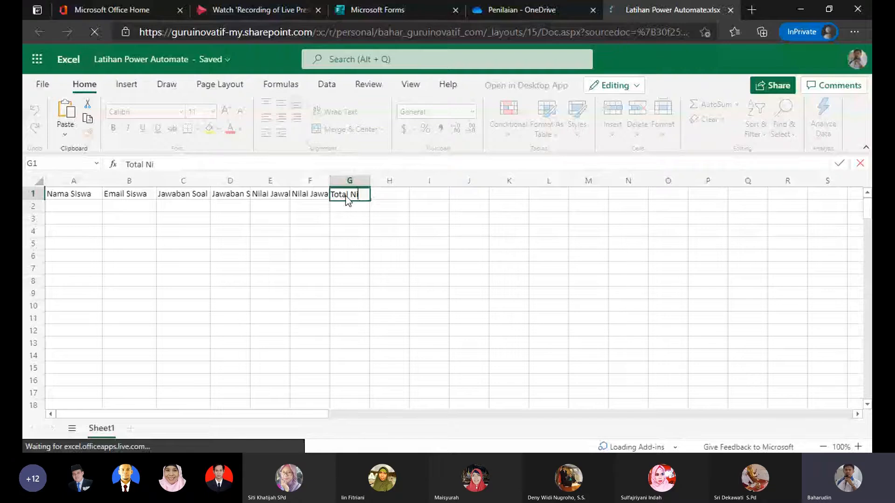
text(lai)
key(Return)
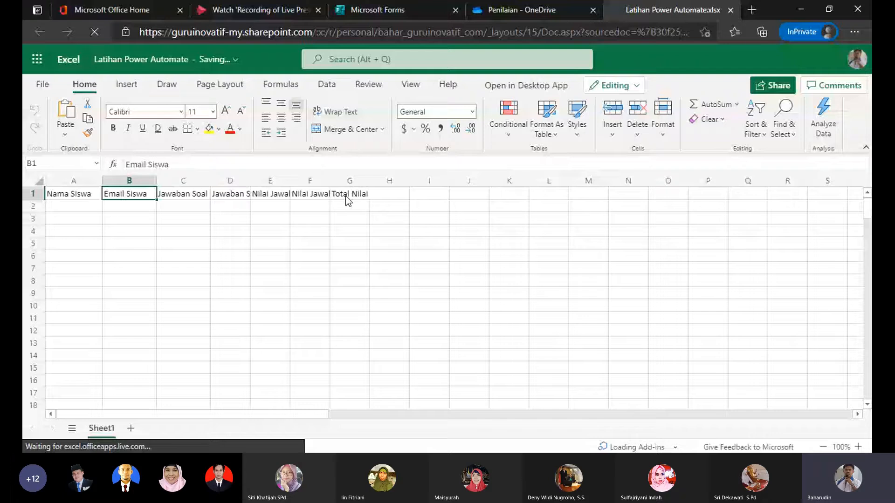
Convert the column headings in A1:G1 into a table with a header row.
drag(345, 196, 356, 195)
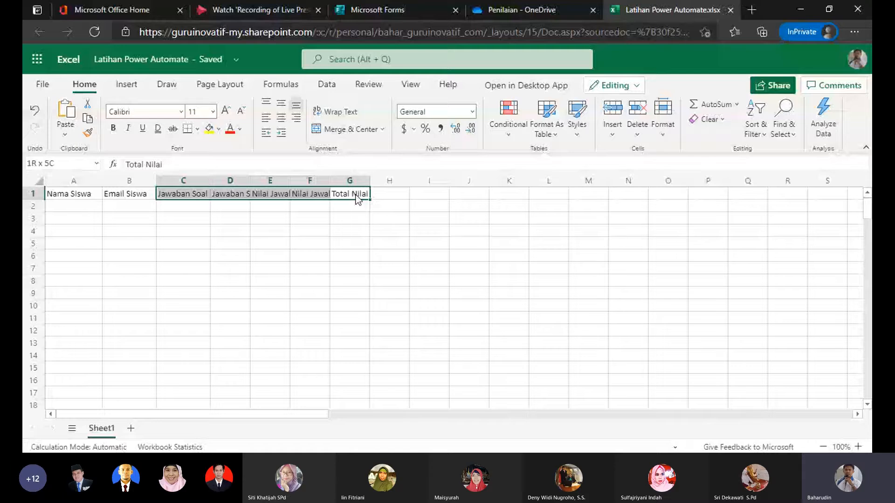
drag(356, 200, 70, 193)
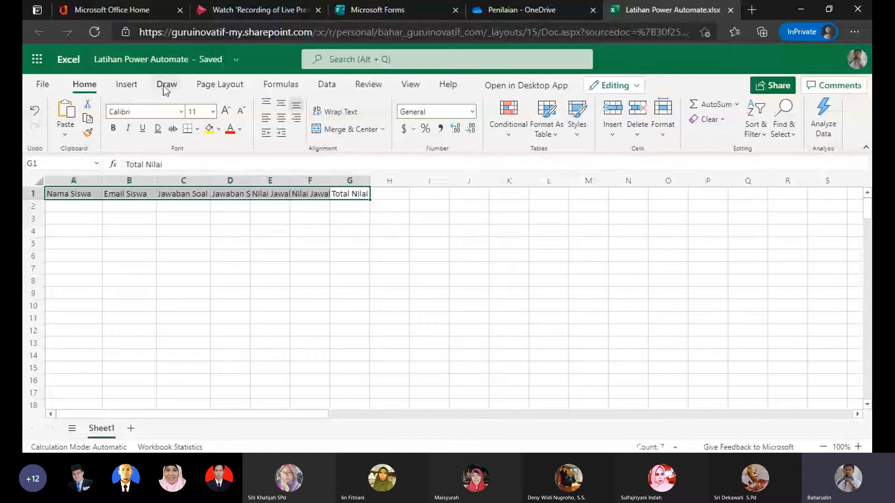
click(125, 86)
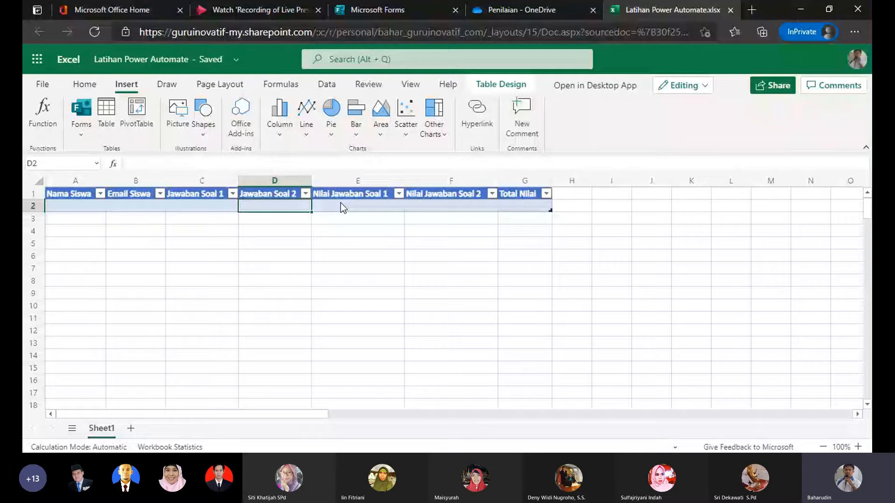
click(451, 206)
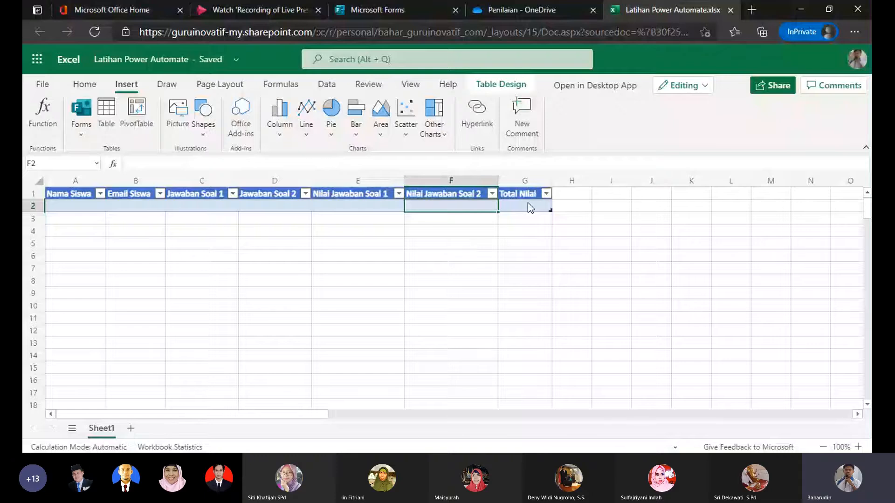
click(528, 205)
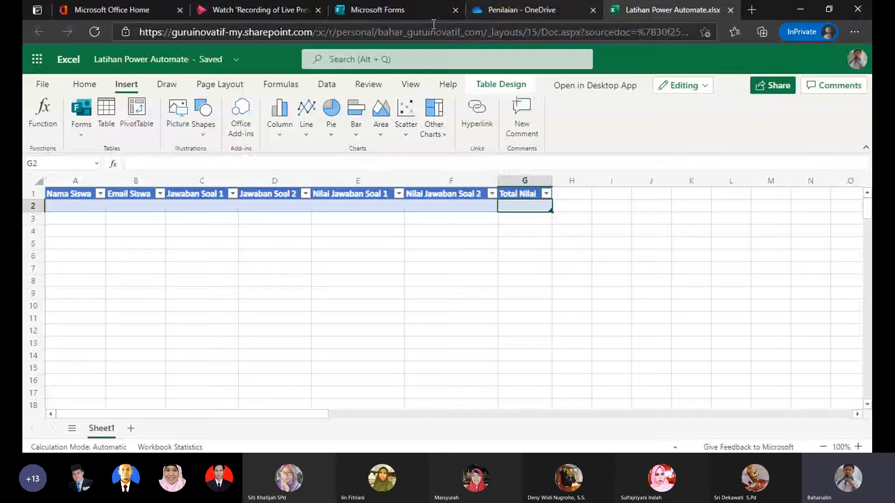
Switch to Microsoft Forms, create a new quiz titled "Kuis 1" and add a choice question.
click(390, 8)
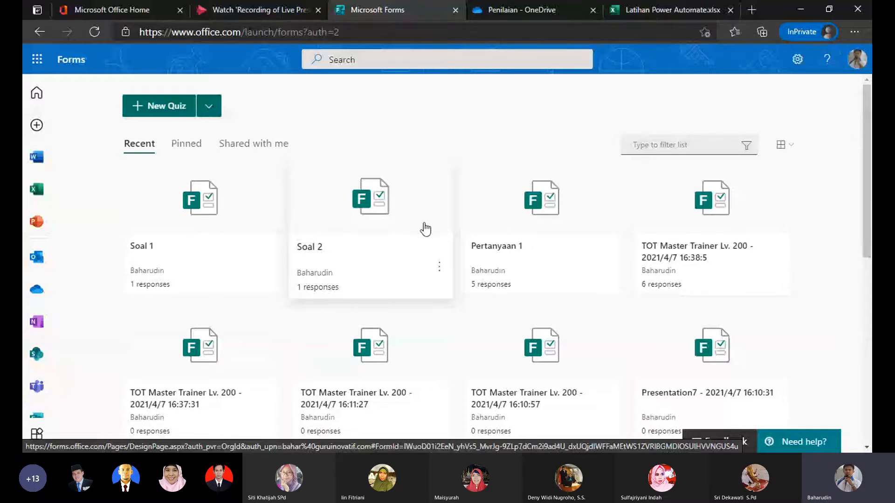
click(201, 167)
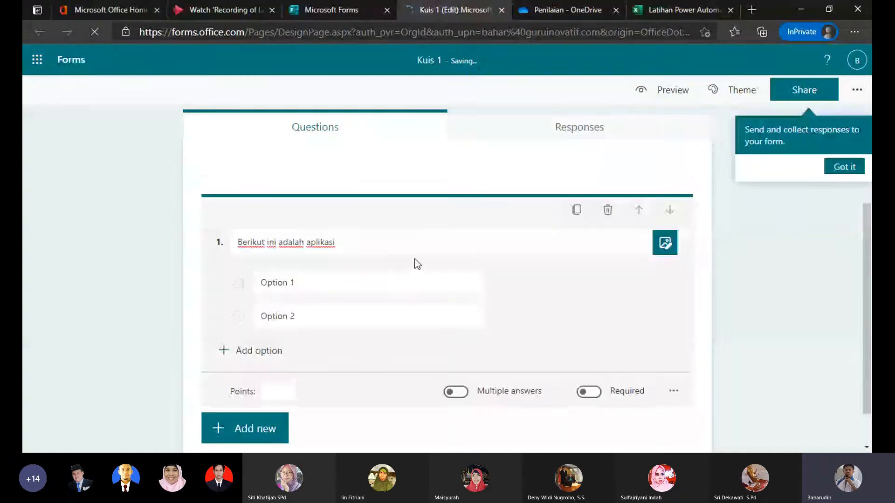
Complete the text of question 1 to read "Berikut ini adalah aplikasi Office 365 yang berguna sebagai Learning Management System".
text(Ms)
key(BackSpace)
key(BackSpace)
text(Office 365 uang)
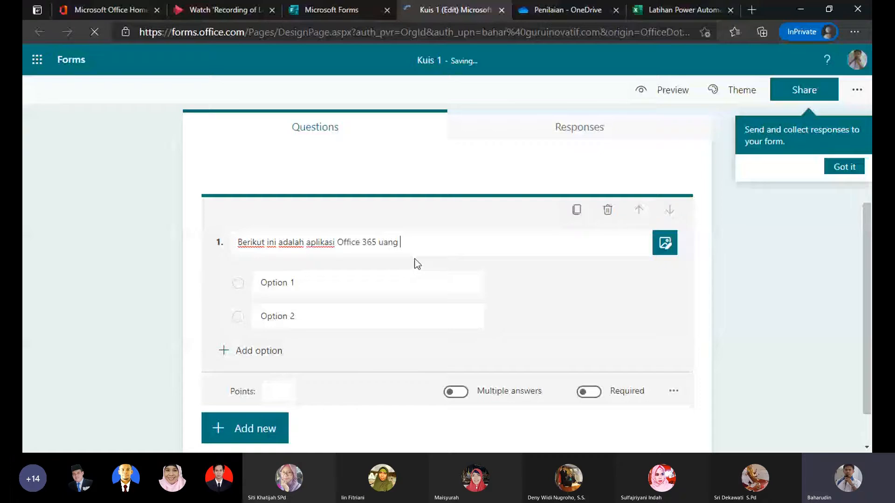
key(BackSpace)
key(BackSpace)
key(BackSpace)
key(BackSpace)
key(BackSpace)
text(yang berguna sebagai )
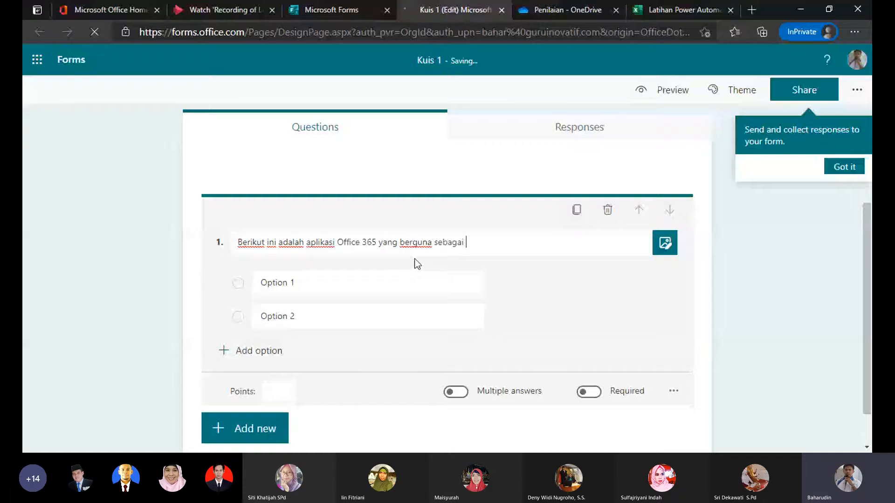
text(Learning Management )
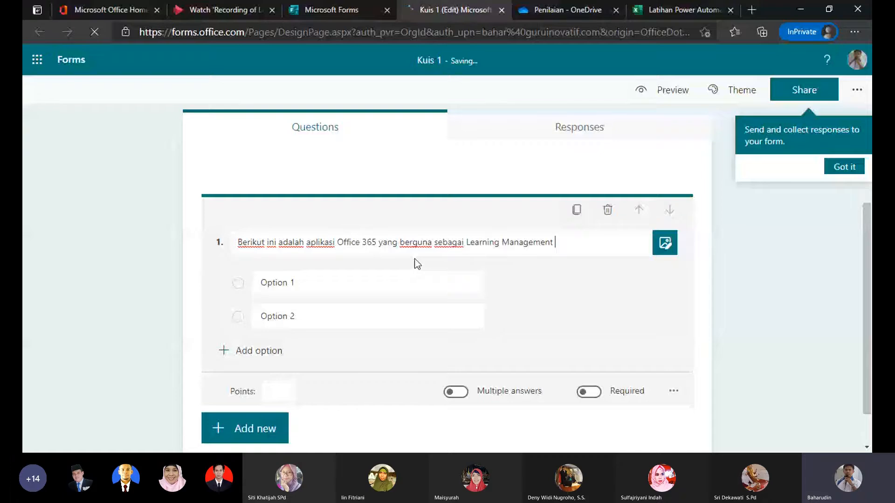
text(System)
Enter "Ms Teams" as the first answer option and mark it as the correct answer.
key(Tab)
text(Ms tea)
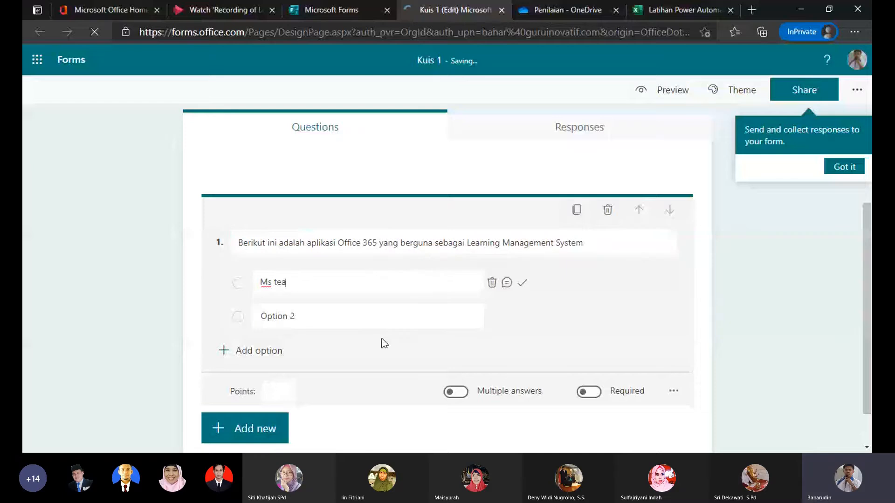
key(BackSpace)
key(BackSpace)
key(BackSpace)
text(Tema)
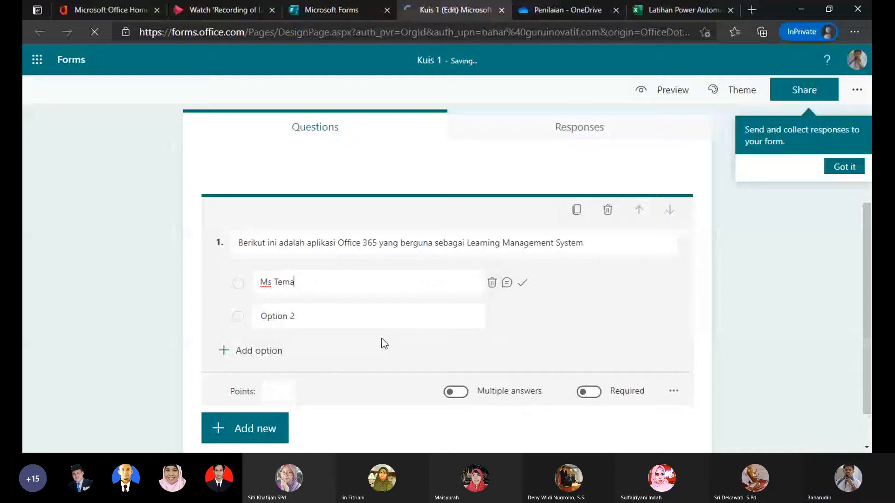
text(s)
key(Tab)
key(Tab)
key(Tab)
key(Return)
Enter the remaining answer options "Ms Word", "Ms Excel", "Sway" and "PowerPoint" for question 1.
click(307, 318)
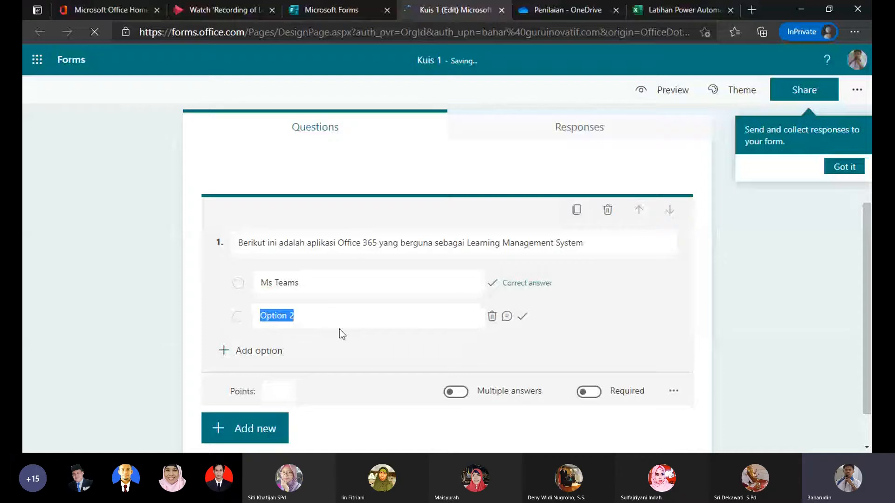
text(Ms W)
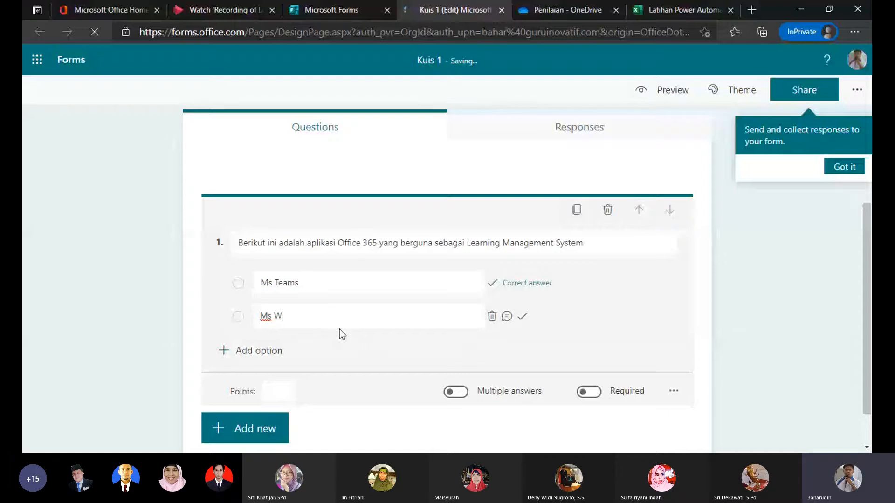
text(ord)
key(Return)
text(Ms )
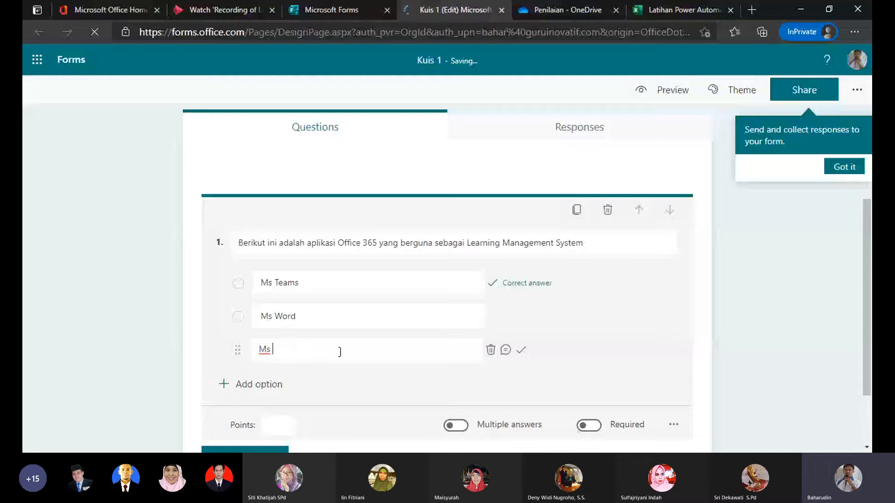
text(Excel)
key(Return)
text(Sway)
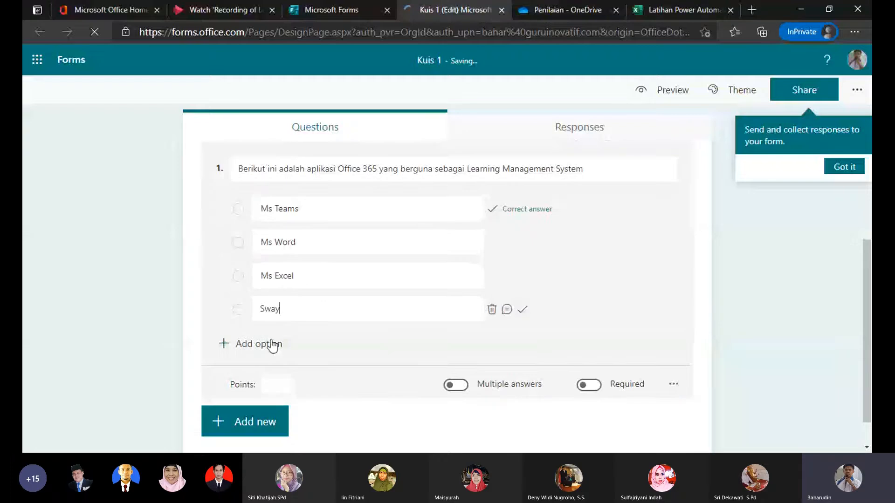
click(273, 345)
text(P)
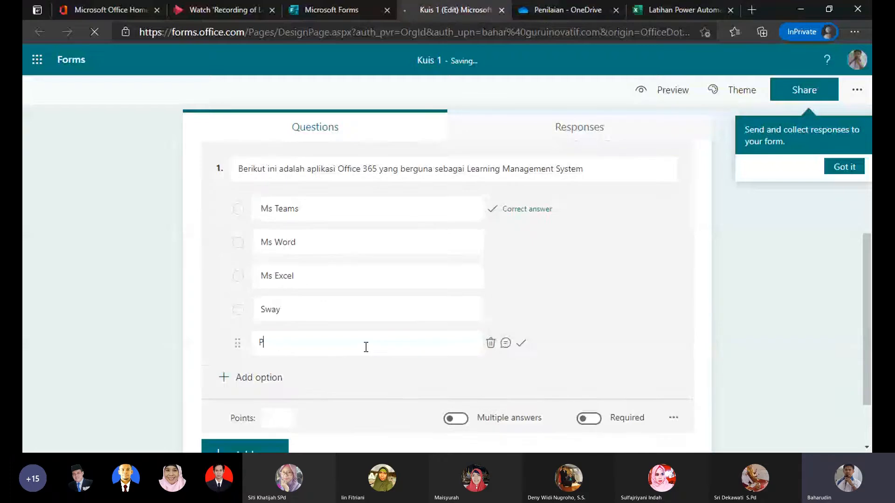
text(owerPoint)
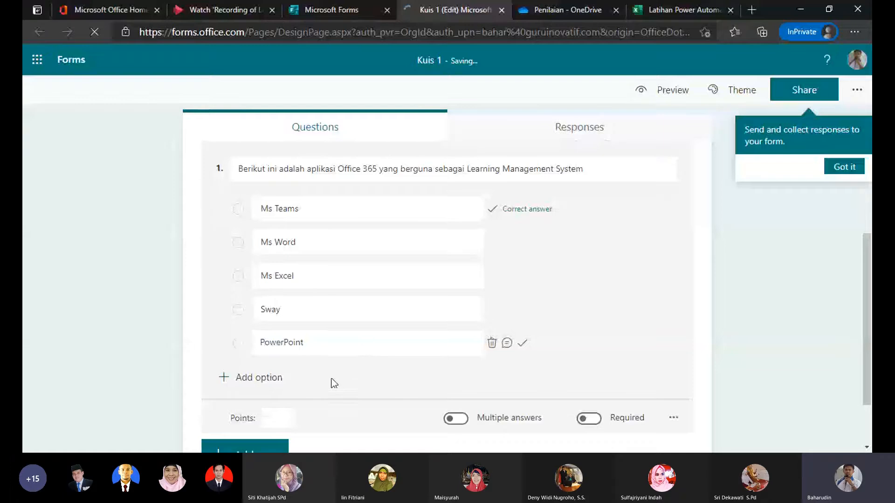
Make question 1 required and worth 10 points, and turn off showing results automatically in the quiz settings.
click(277, 418)
scroll(365, 412, down, 1)
key(Tab)
key(Tab)
key(space)
click(294, 378)
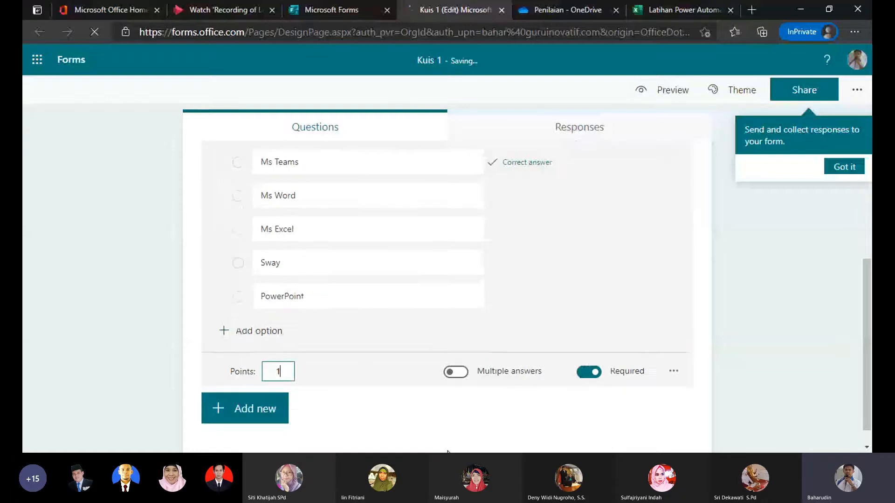
text(10)
click(786, 347)
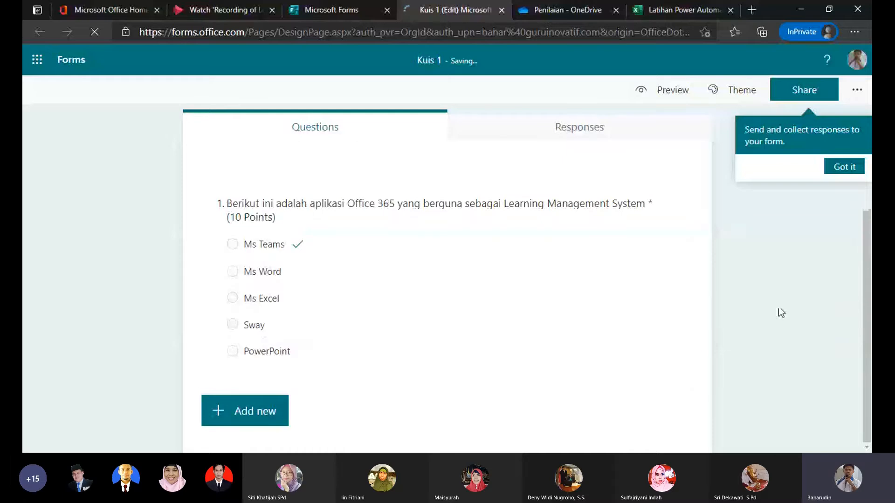
click(553, 346)
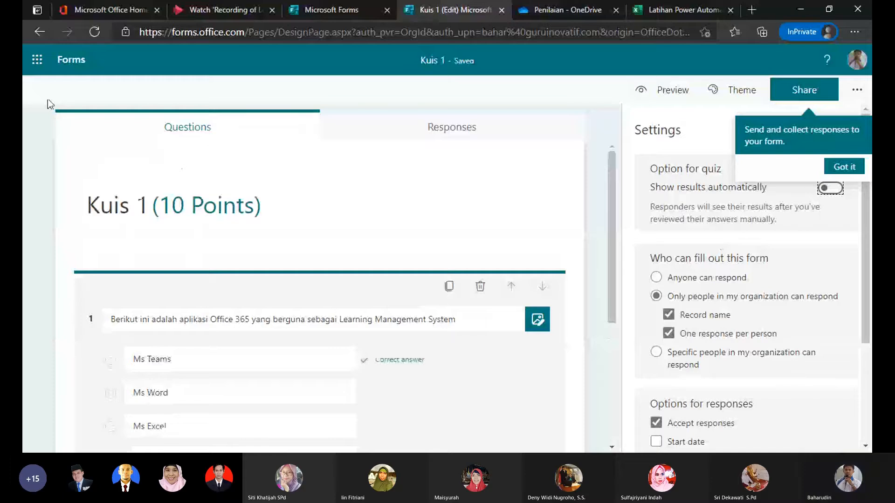
Create another new quiz titled "Kuis 2" and add a choice question to it.
click(71, 60)
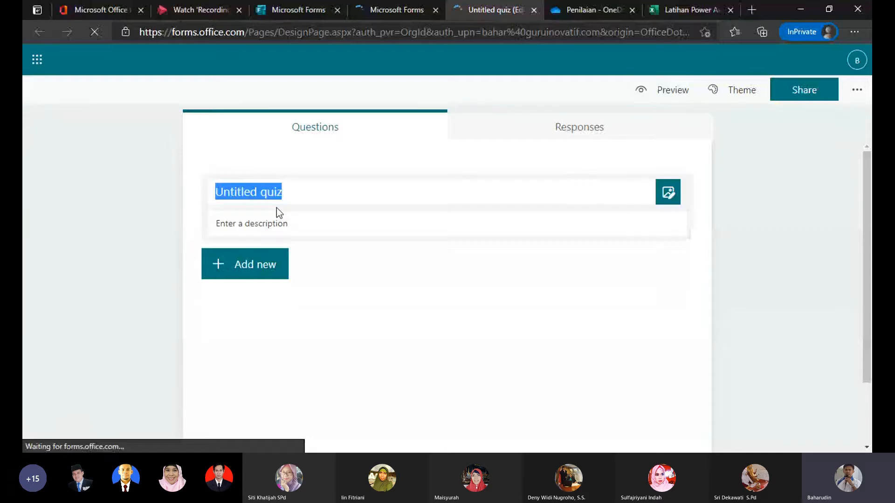
text(Kuis )
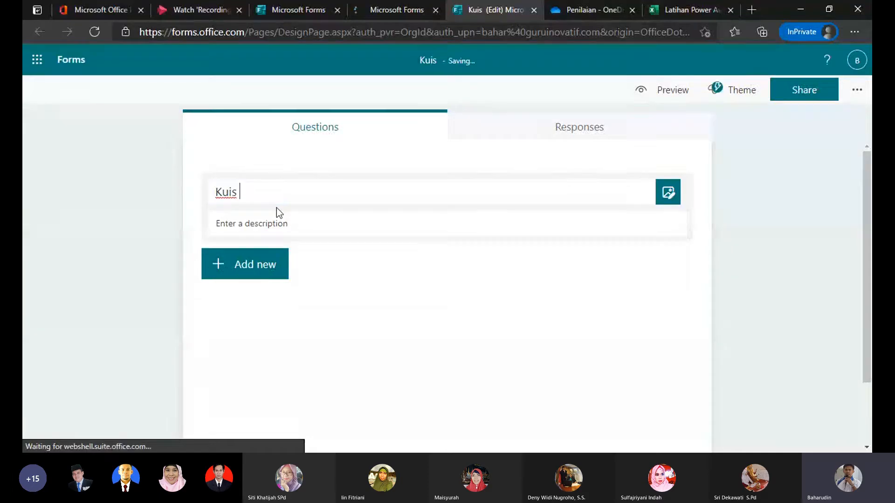
text(2)
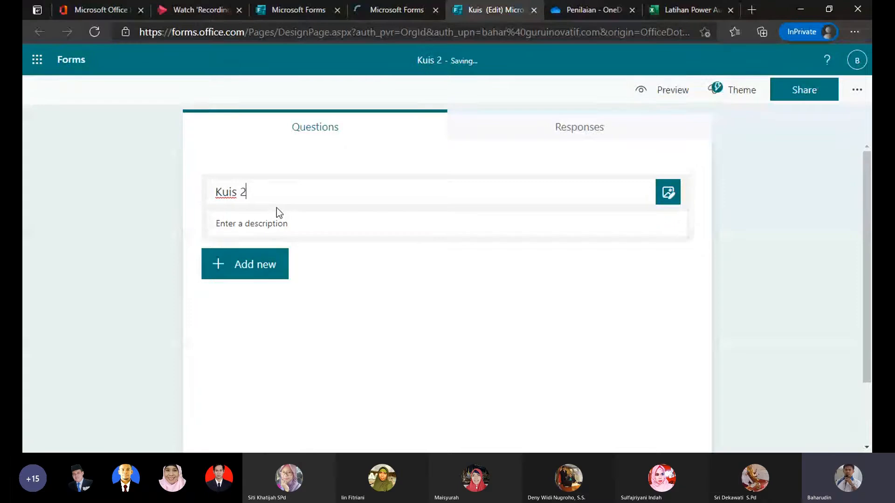
click(263, 274)
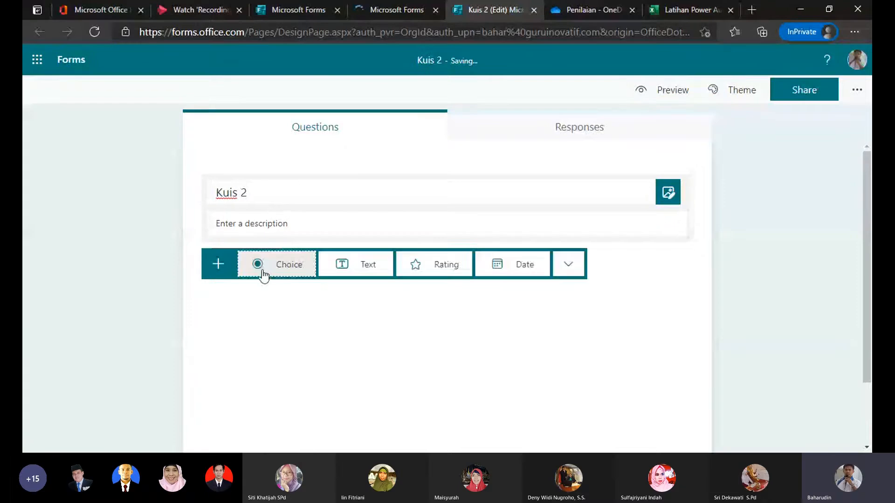
click(263, 274)
click(263, 274)
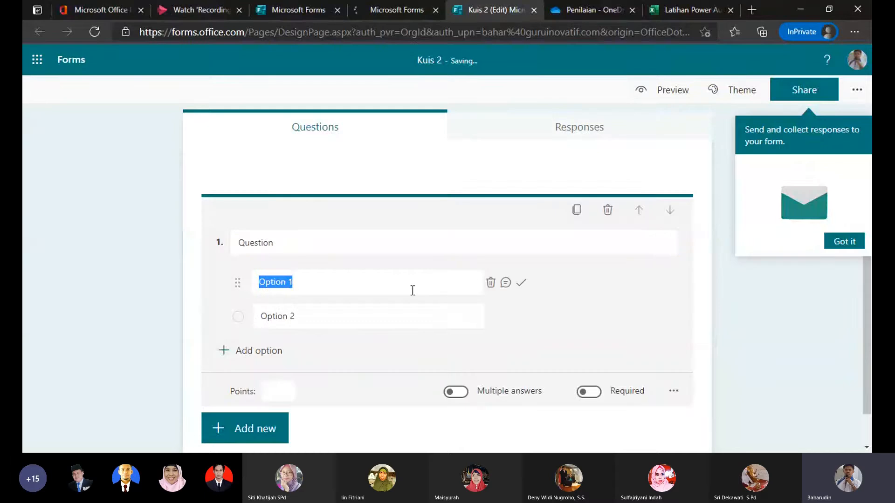
Enter "Berikut fasilitas Ms Teams untuk membuat kelompok-kelompok penugasan" as the text of question 1.
click(290, 239)
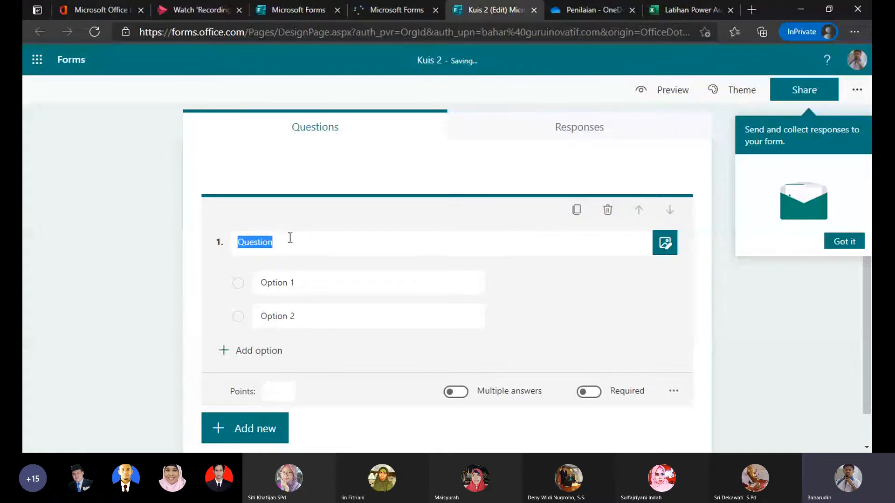
text(Berikut fasilitas Ms Teams untuk membuat)
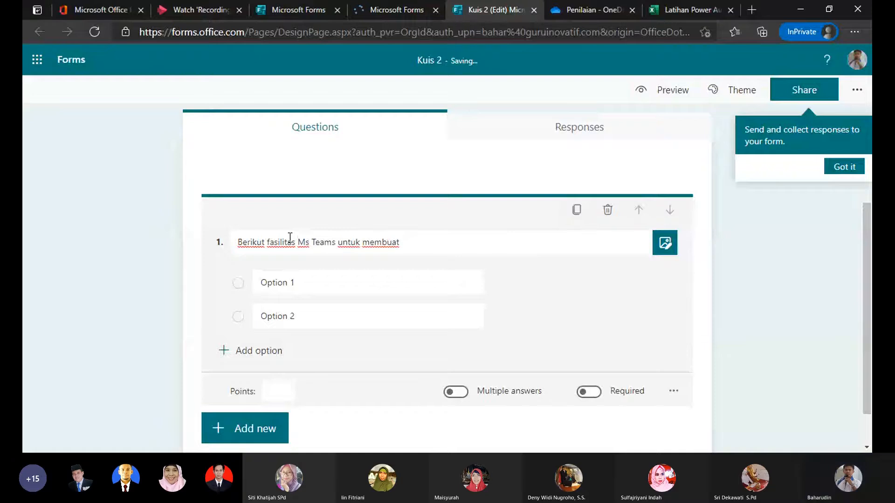
text( ke)
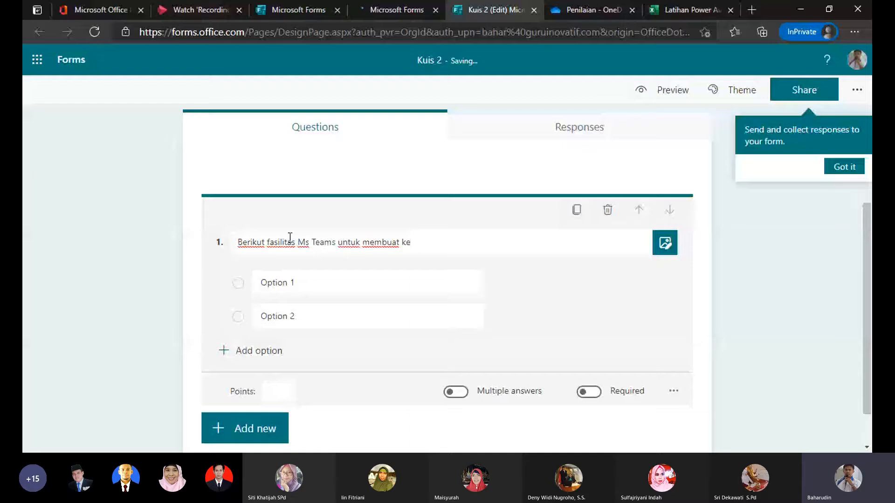
text(lompok-kelompok penugasan.)
Enter "Task by Planner To Do" and "Channel" as the first two answer options and mark the first as the correct answer.
click(316, 283)
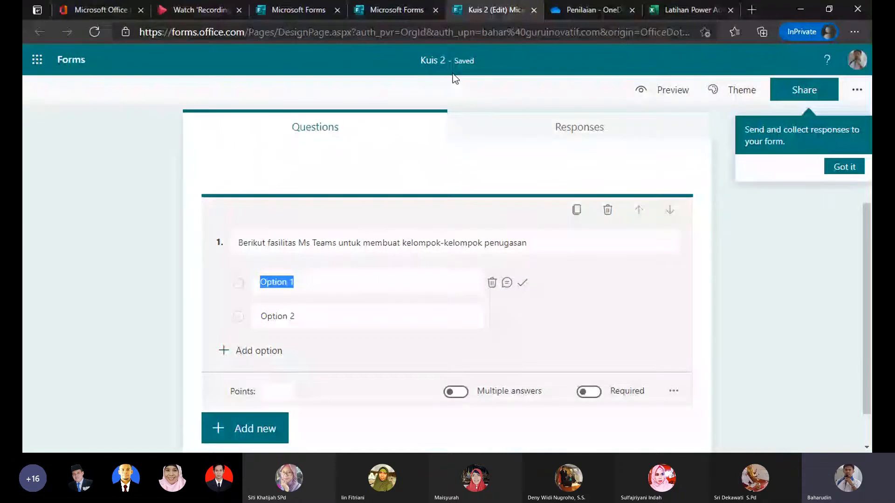
text(Planner)
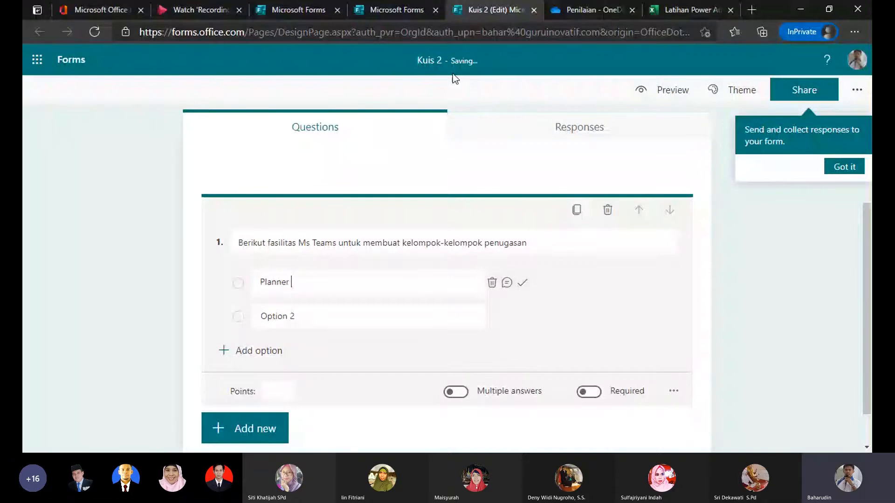
text(Task to do)
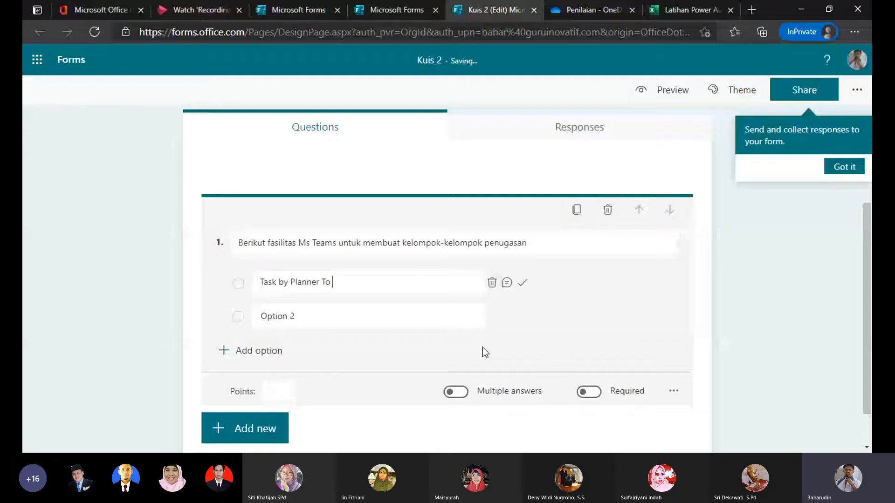
text(Do)
click(298, 323)
text(Ch)
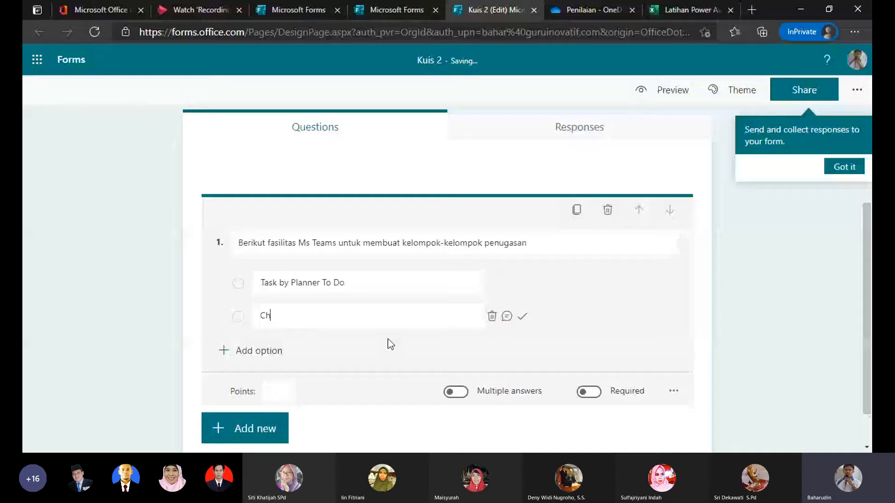
text(annel)
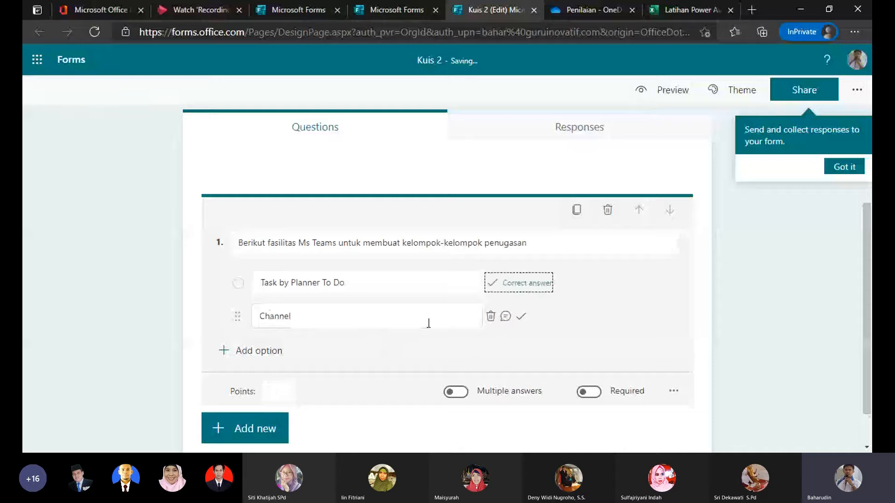
click(287, 369)
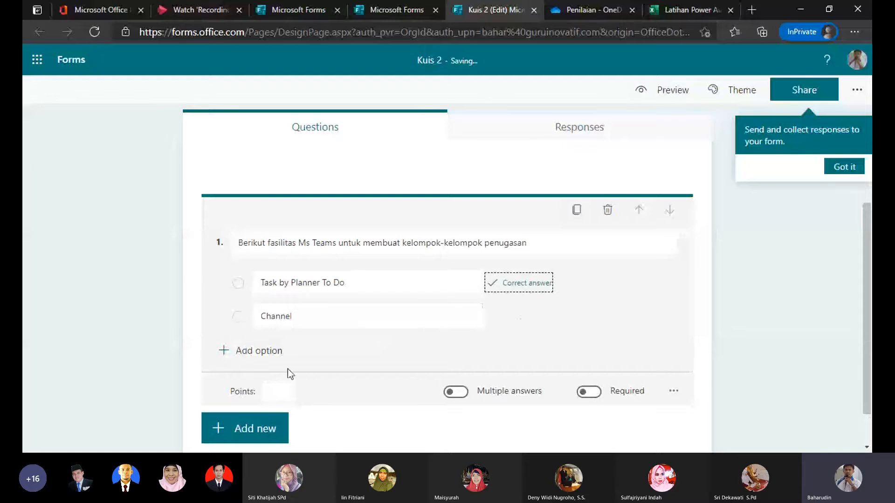
Add three more answer options to question 1: "Setting", "Schedule" and "Members".
click(275, 352)
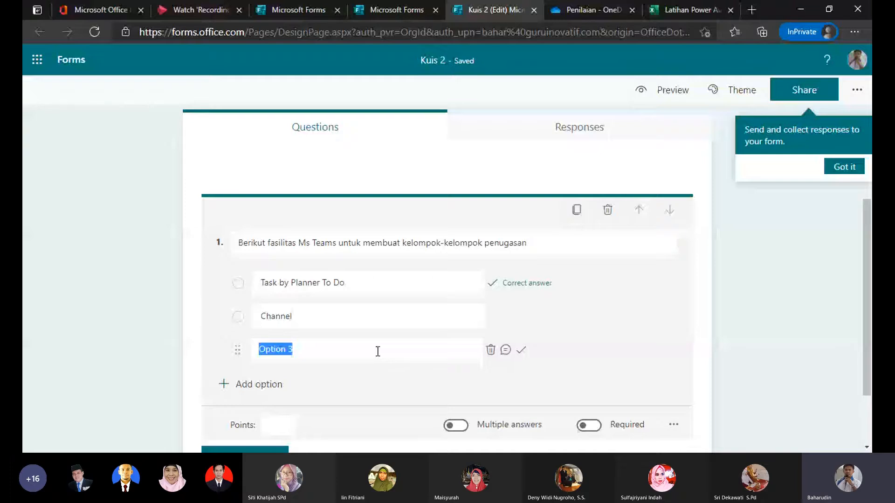
text(Setting)
key(Return)
text(Schedule)
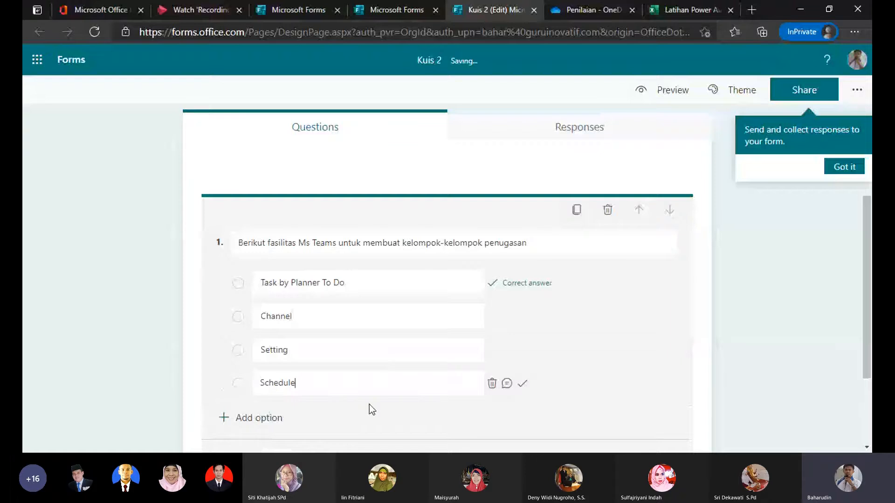
key(Return)
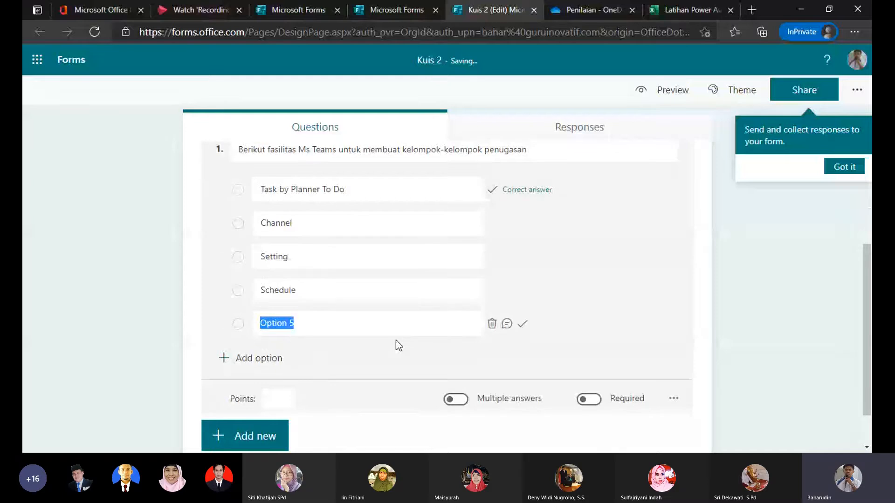
text(Members)
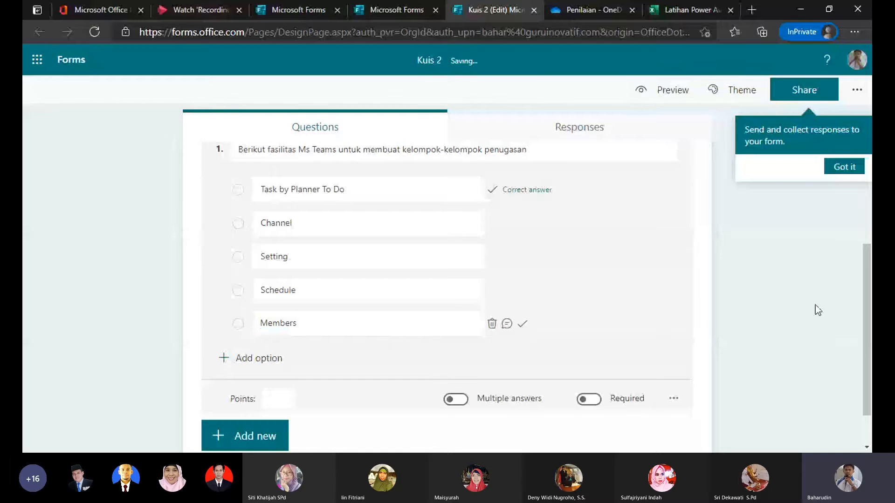
click(815, 306)
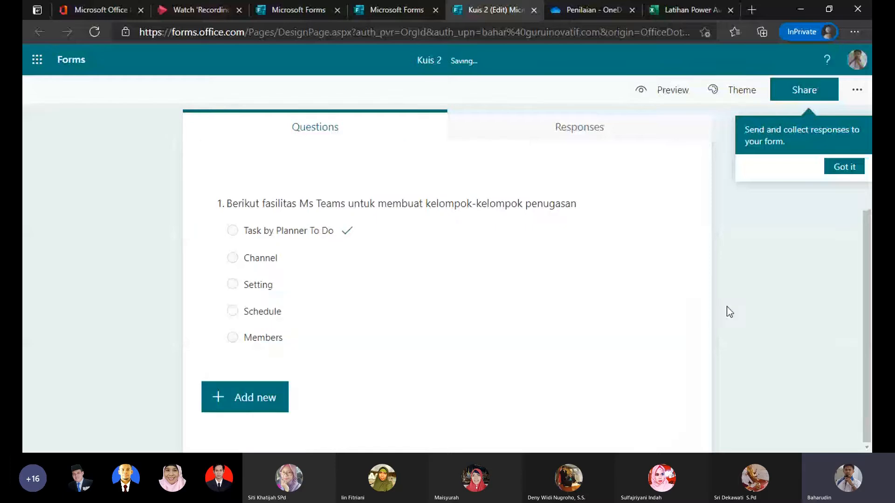
Make question 1 required and worth 10 points, and go through the quiz settings.
click(333, 365)
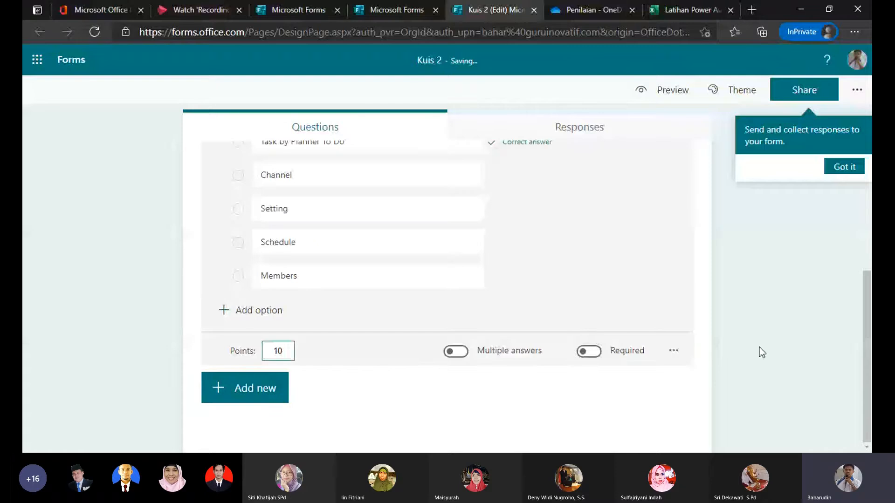
click(825, 258)
click(857, 89)
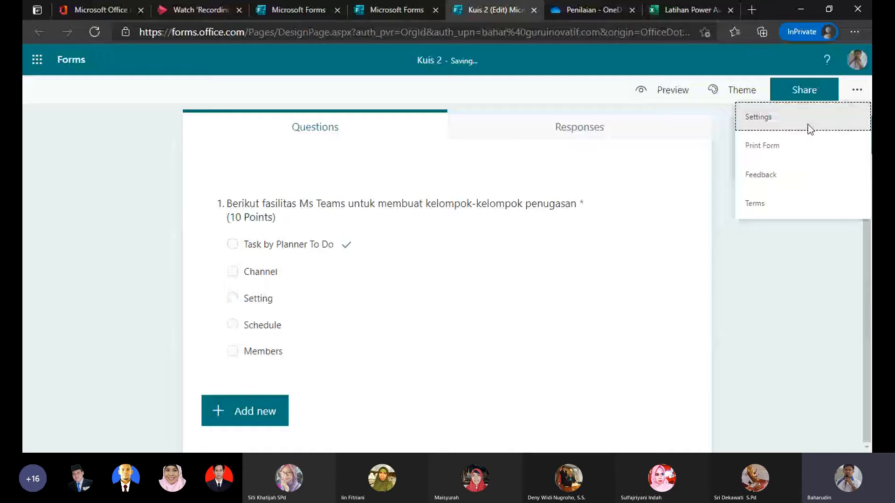
click(807, 124)
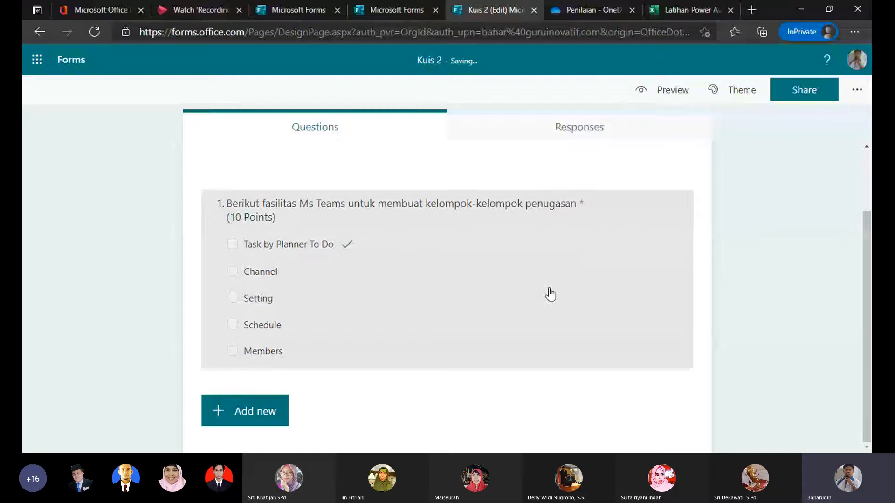
scroll(329, 291, up, 2)
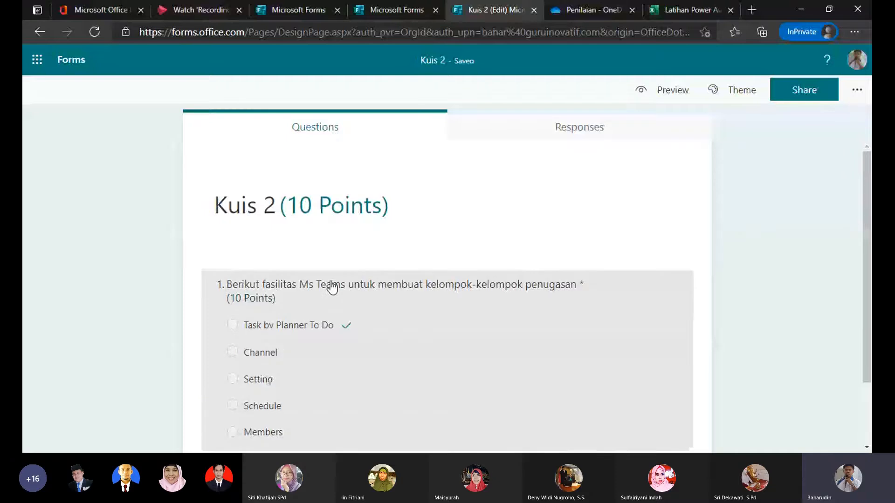
Return to the Forms quiz list, and open Power Automate from the Office 365 home page.
click(72, 61)
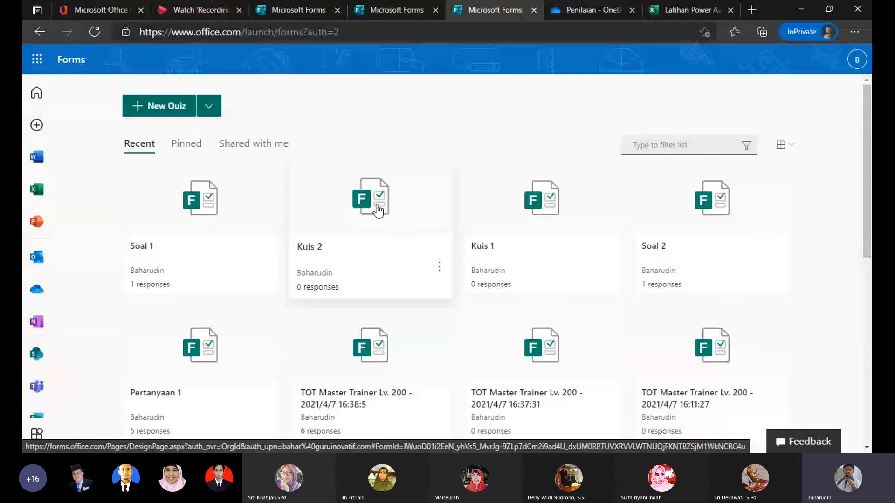
click(112, 13)
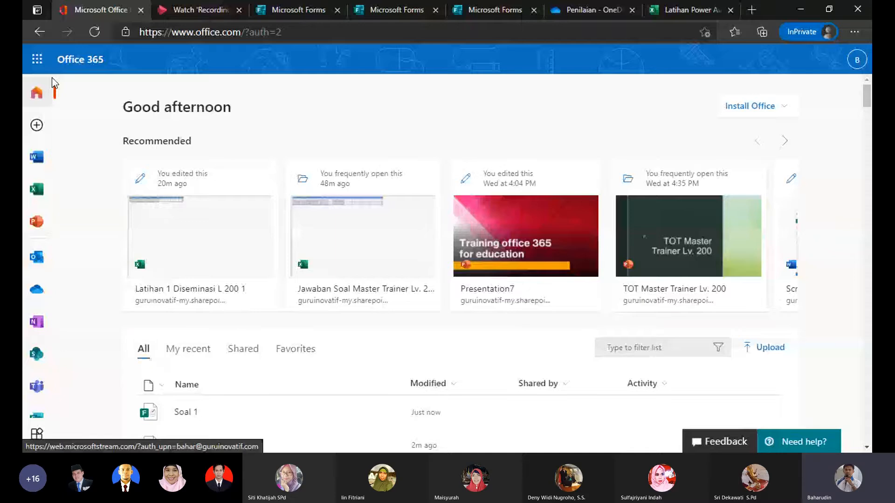
click(39, 60)
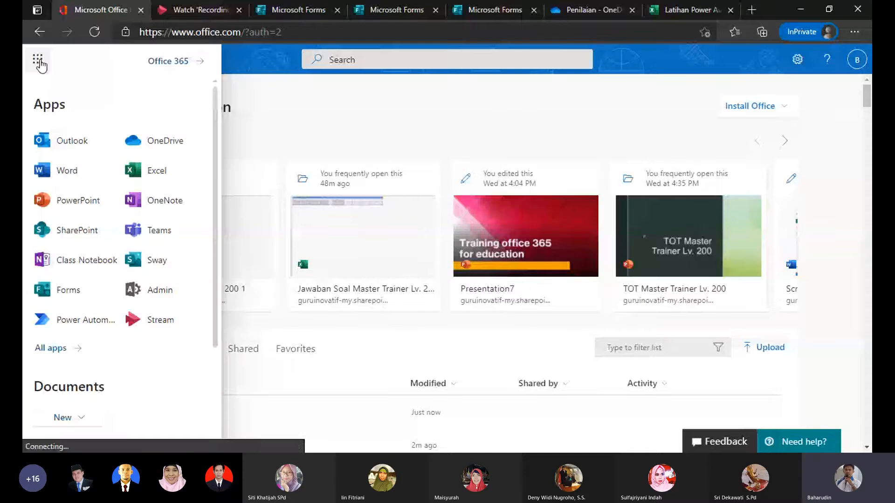
click(38, 61)
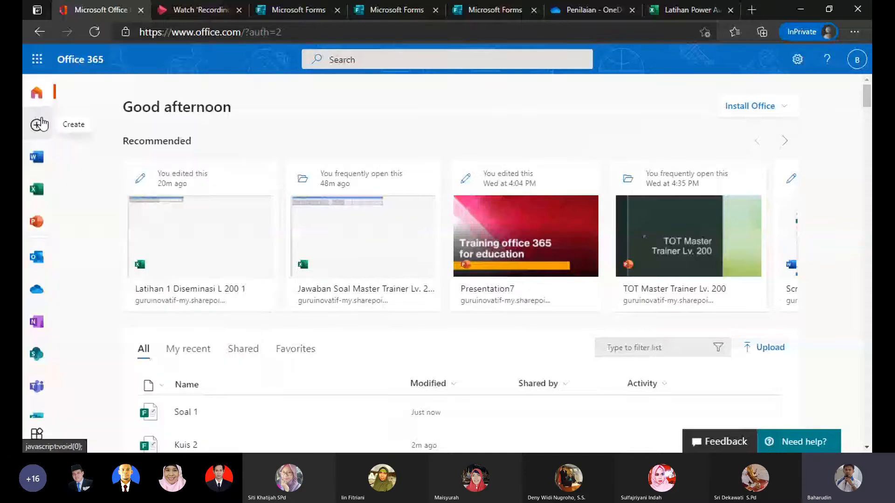
click(39, 124)
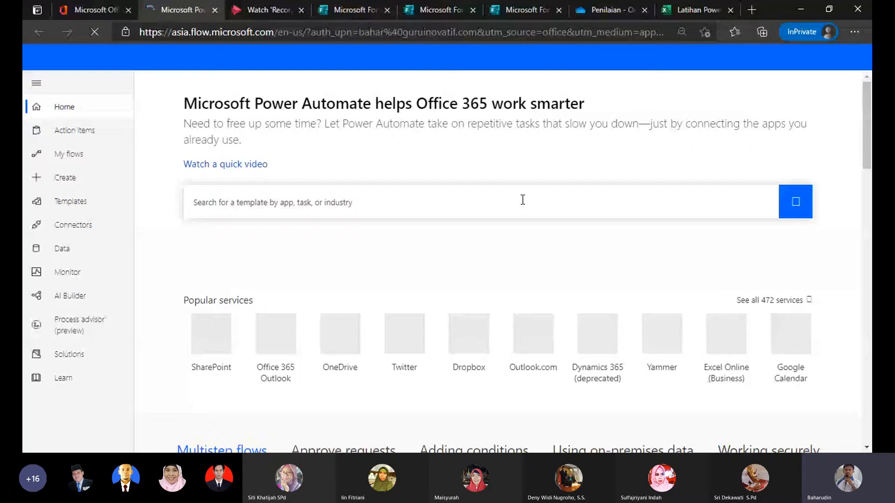
drag(867, 131, 868, 143)
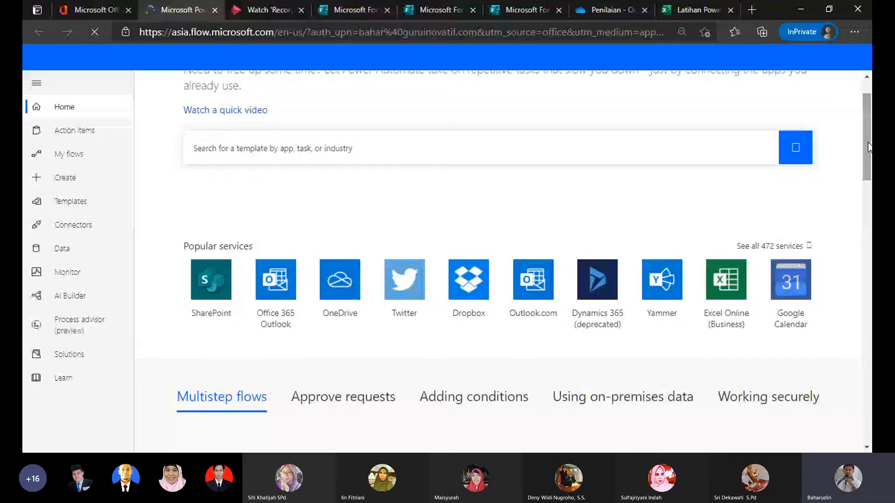
scroll(621, 135, down, 5)
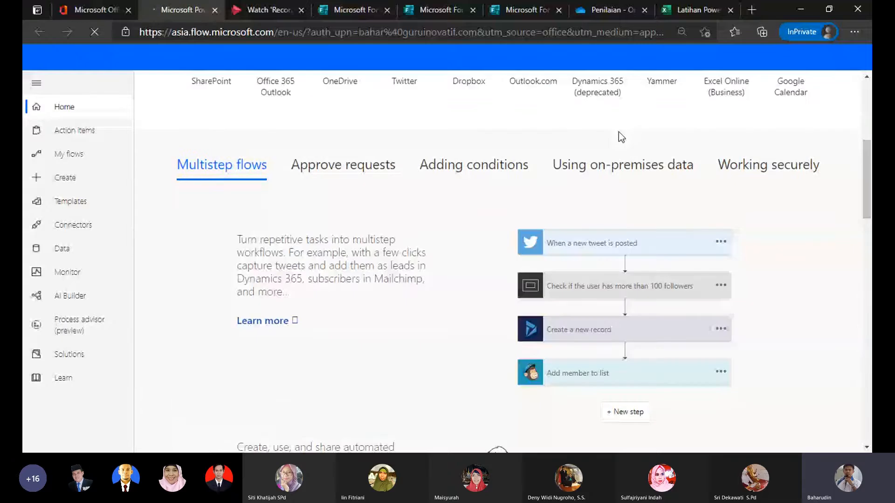
scroll(314, 143, up, 6)
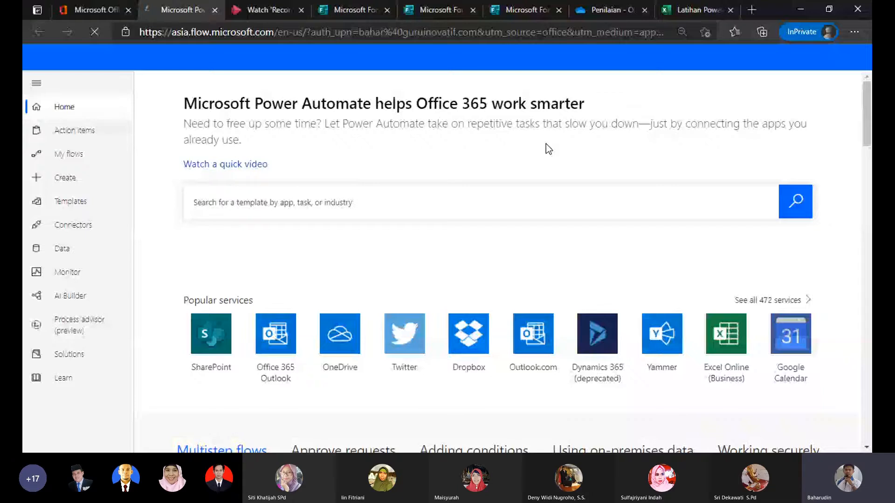
scroll(320, 149, down, 3)
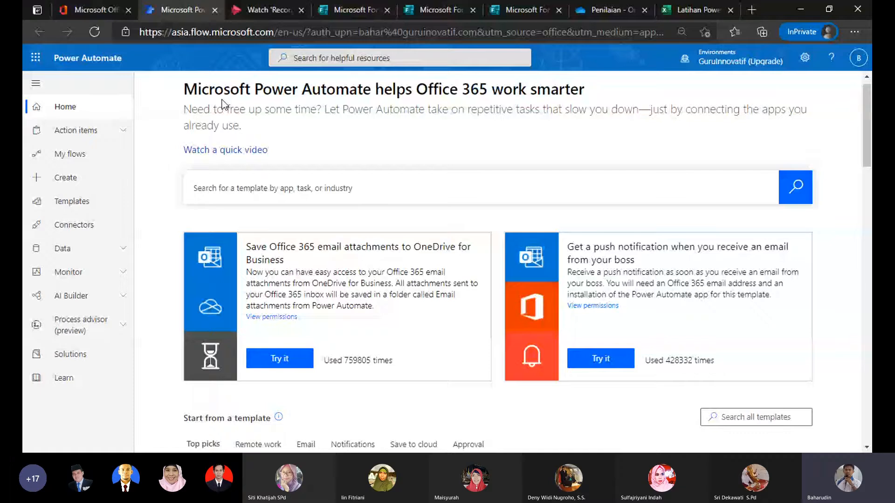
drag(184, 88, 322, 88)
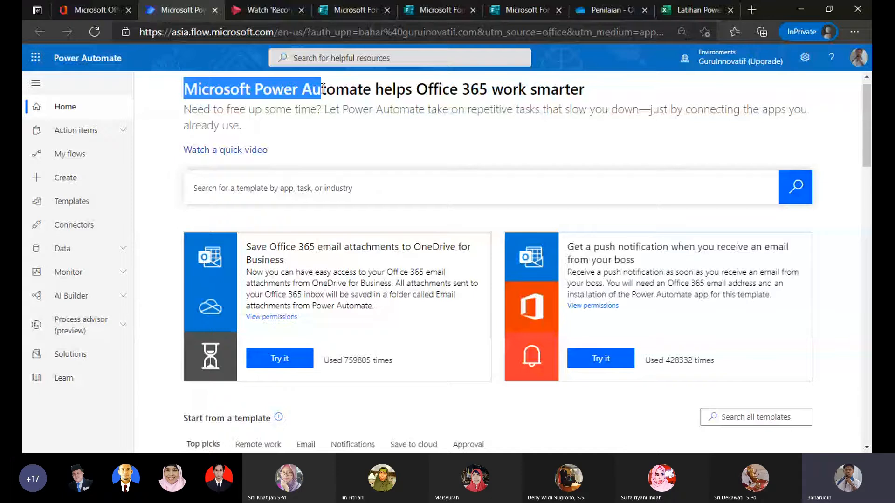
click(322, 89)
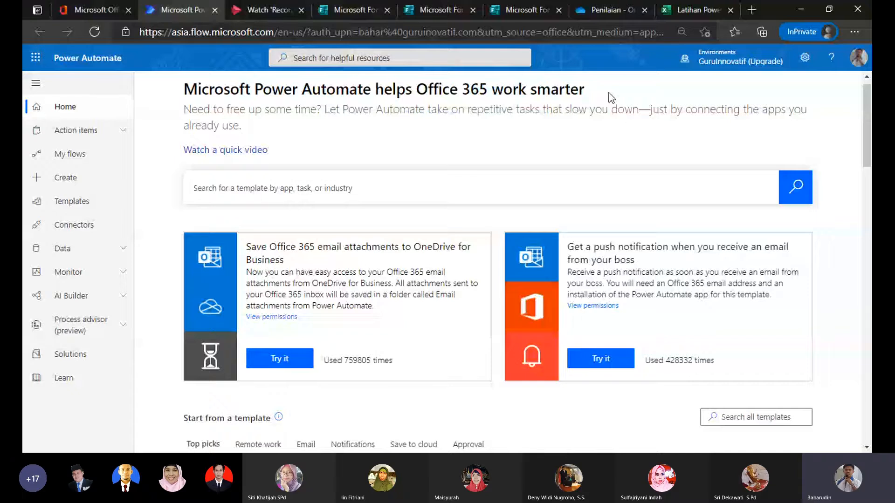
Create an automated cloud flow named "Latihan Power Automate 1" with the Microsoft Forms trigger "When a new response is submitted".
click(89, 186)
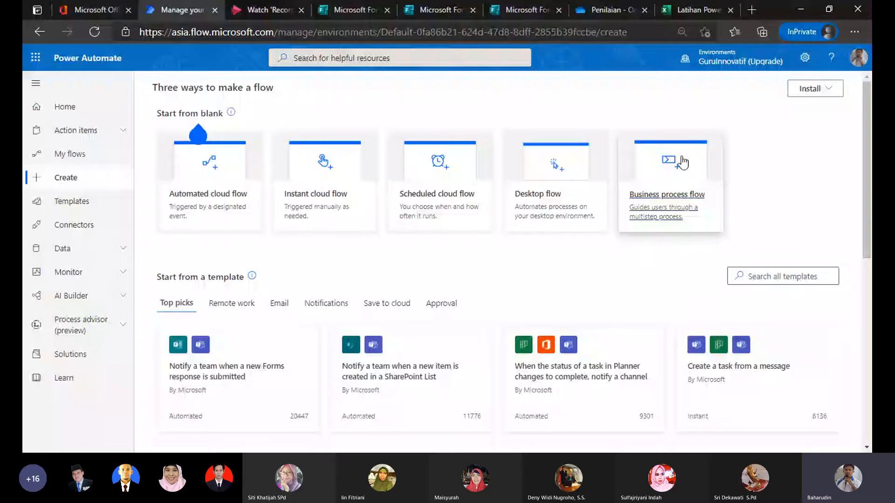
mouse_move(250, 143)
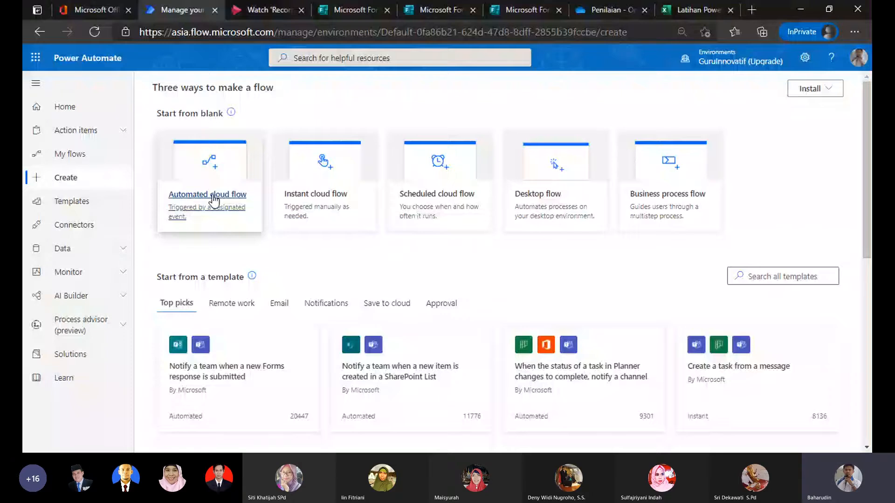
click(213, 200)
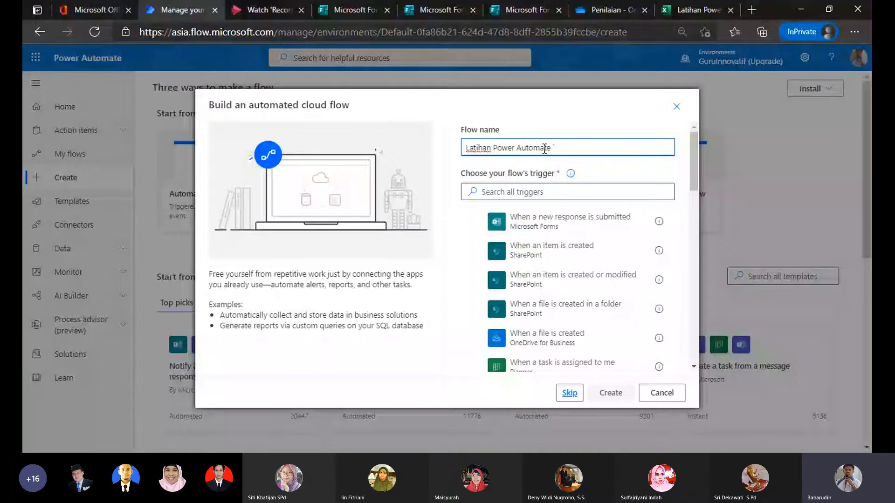
text(1)
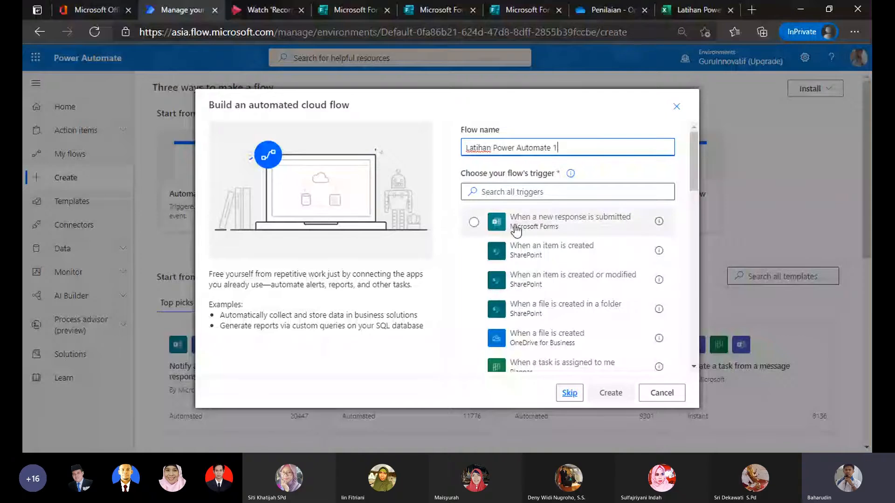
click(532, 228)
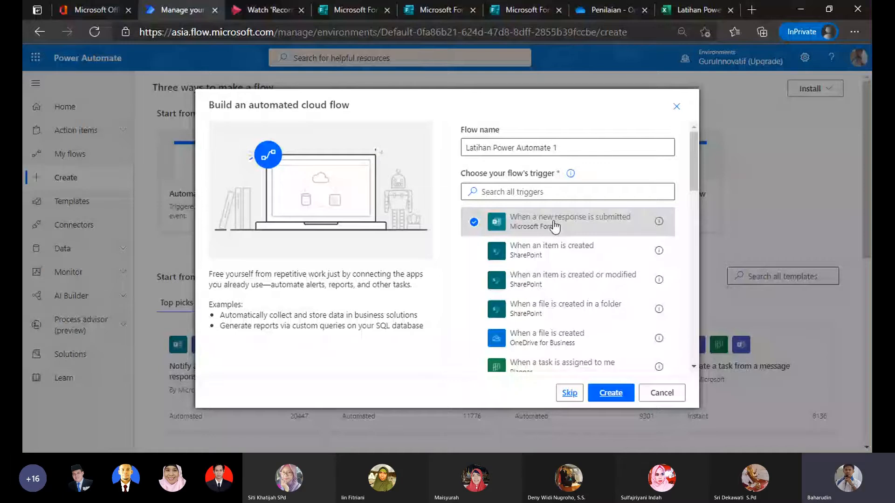
click(602, 395)
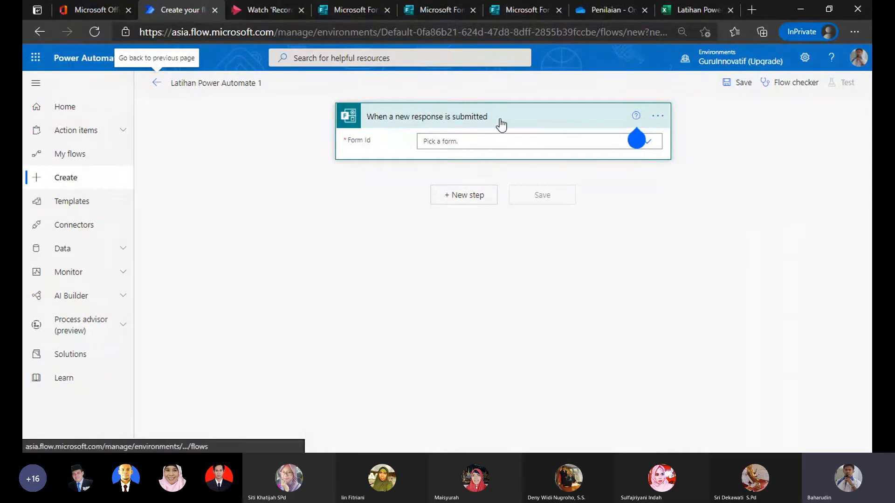
Check the quiz names in the Forms quiz list and select Kuis 2 as the trigger's form.
mouse_move(636, 139)
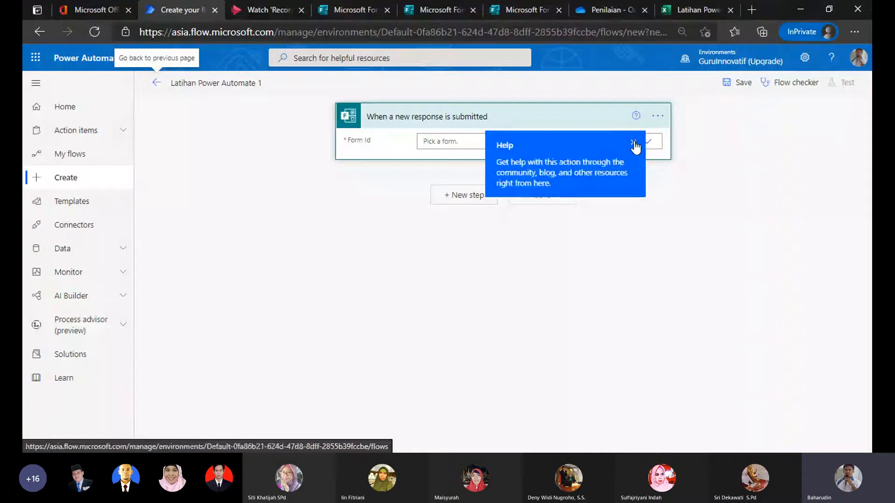
click(634, 143)
click(651, 144)
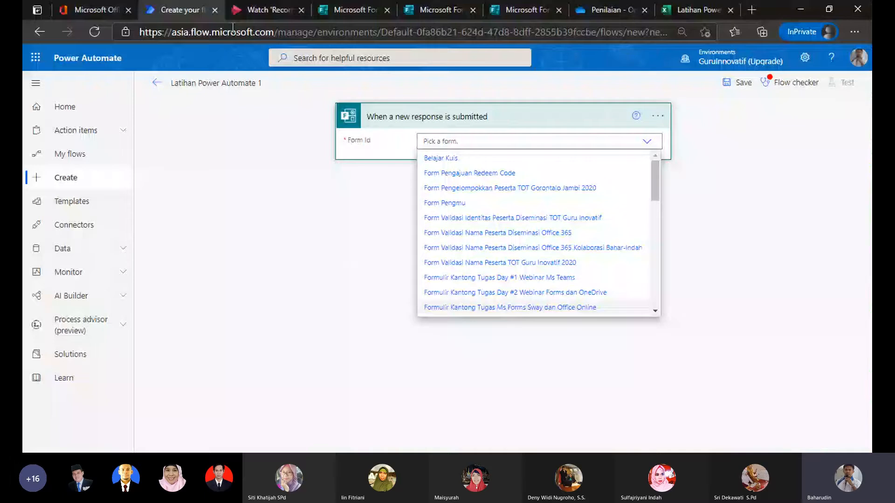
click(351, 10)
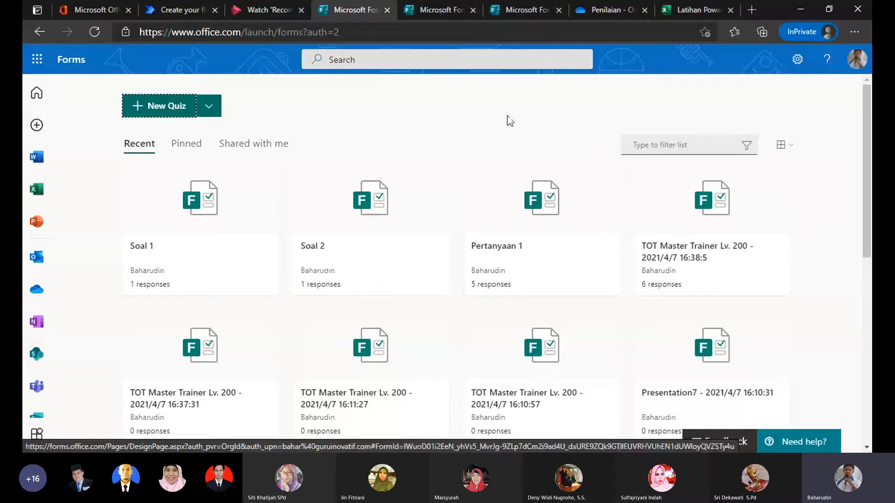
click(526, 10)
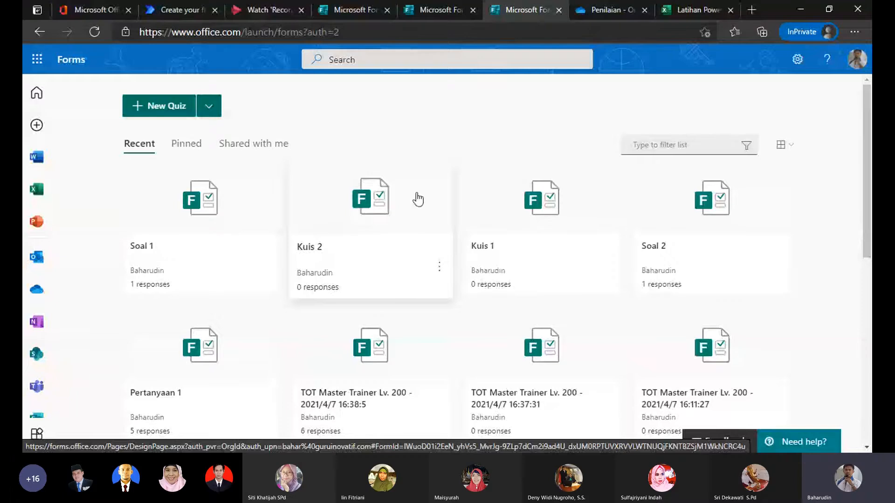
click(177, 9)
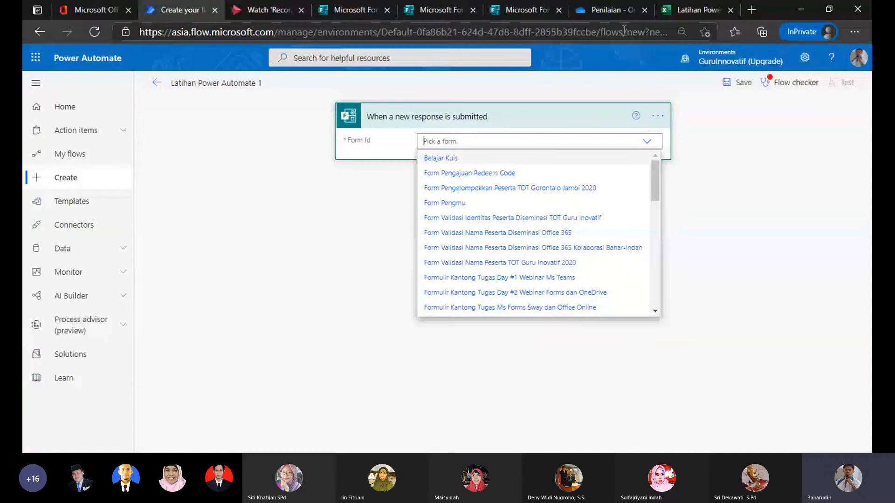
click(522, 9)
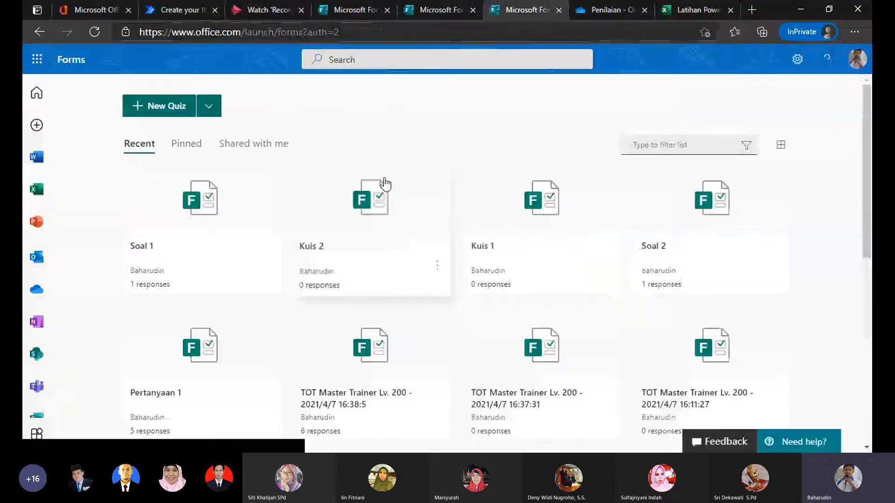
click(180, 10)
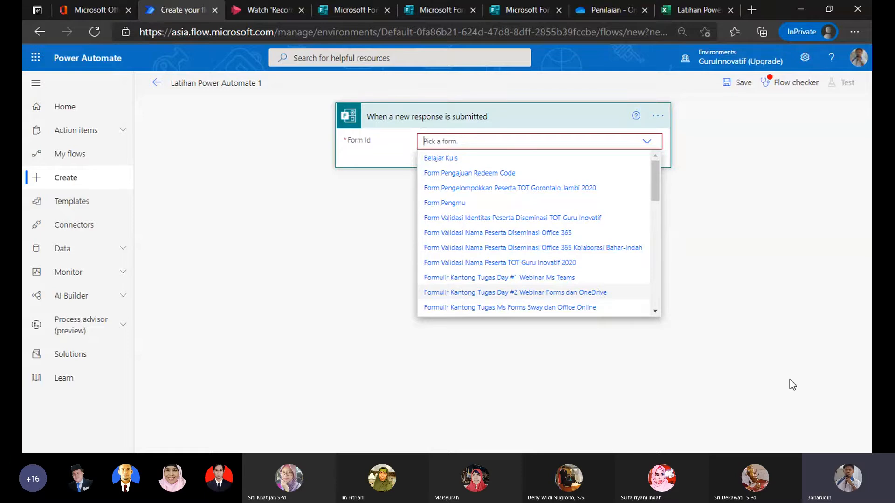
text(kui)
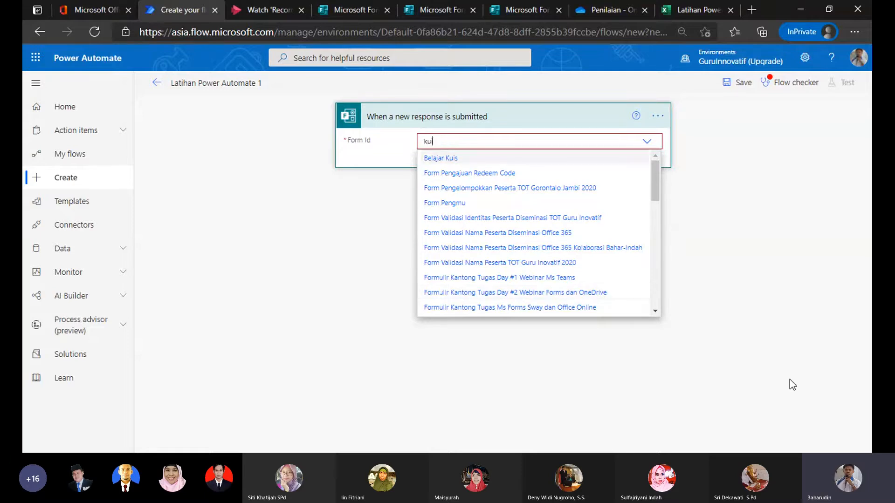
click(427, 159)
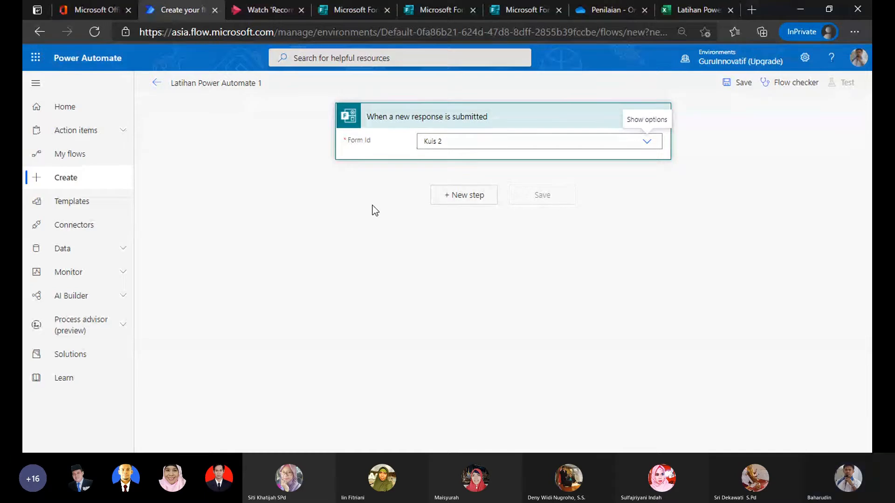
Search the operations for "get response" and add the Microsoft Forms action "Get response details" after the trigger.
click(457, 204)
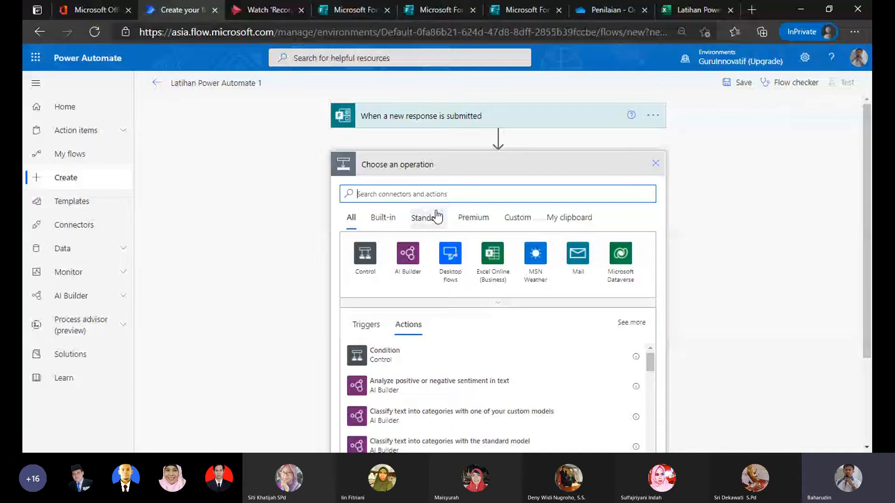
click(532, 452)
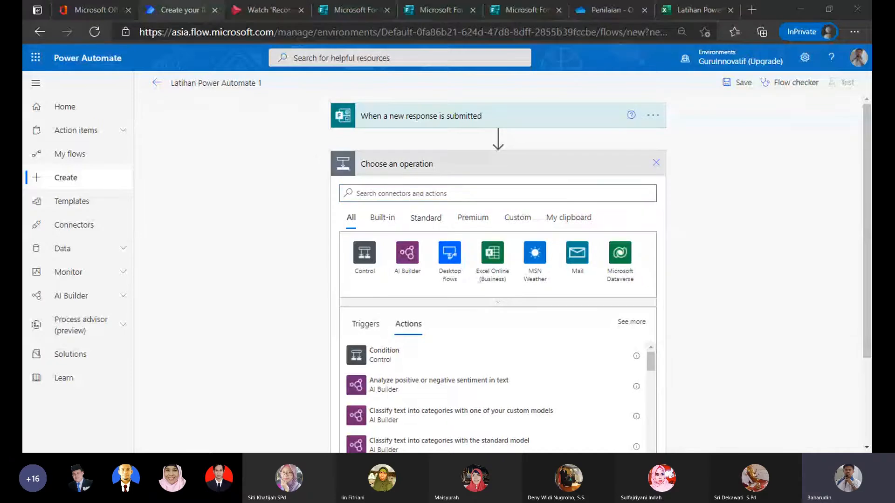
click(471, 191)
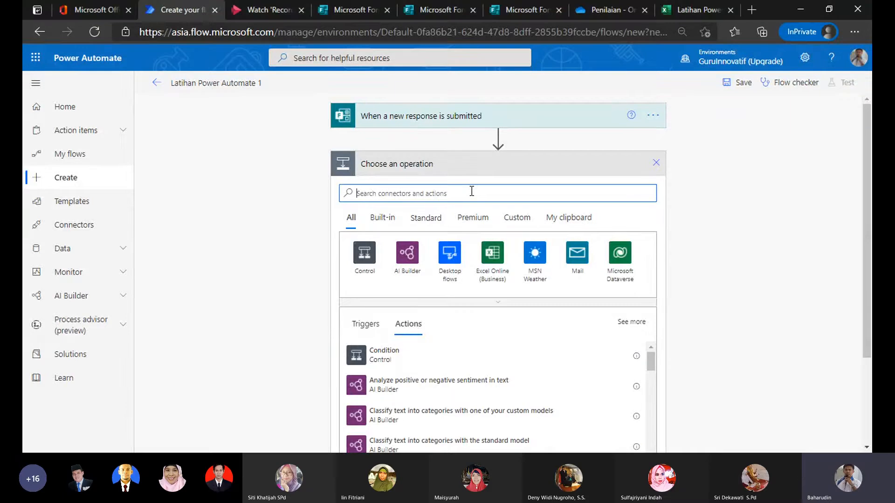
text(get respo)
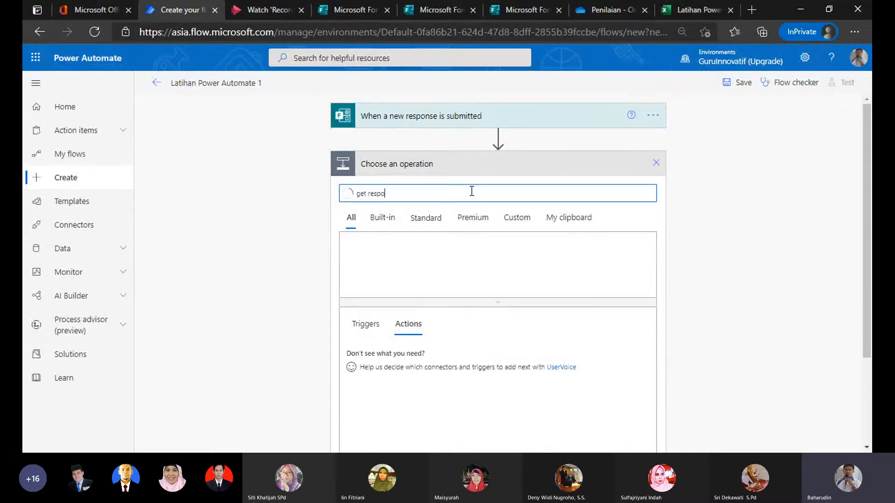
text(nse)
scroll(798, 253, down, 2)
scroll(799, 254, up, 1)
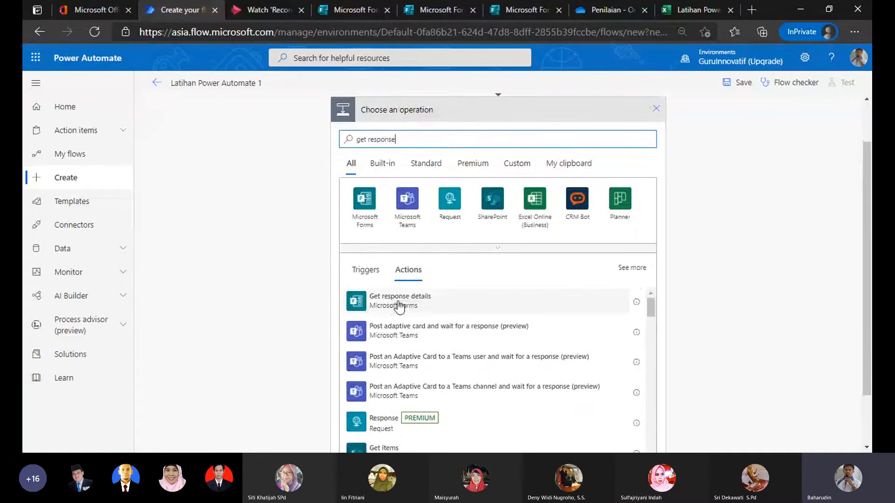
click(398, 300)
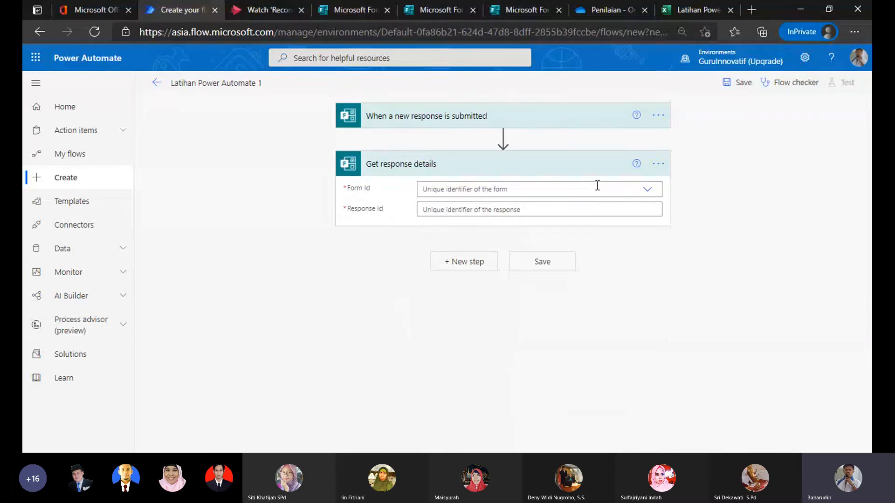
Set the Get response details action's form to Kuis 1 and its response ID to the trigger's Response Id dynamic content.
click(533, 189)
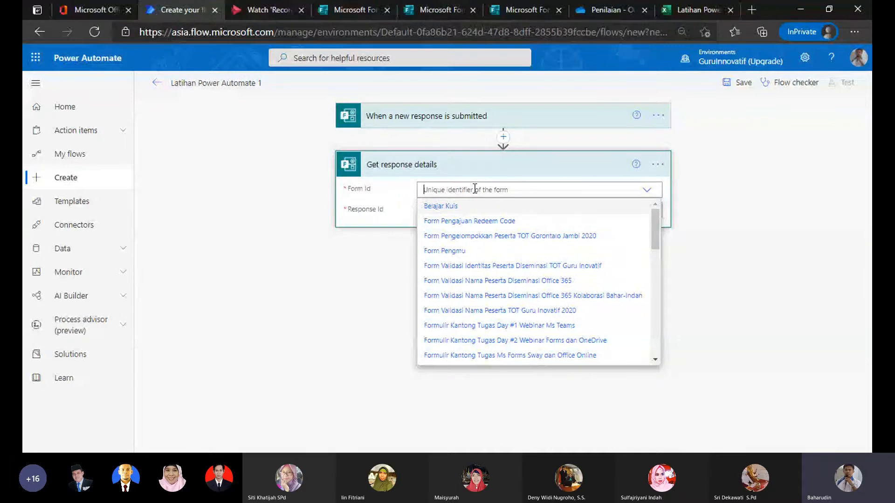
text(kuis)
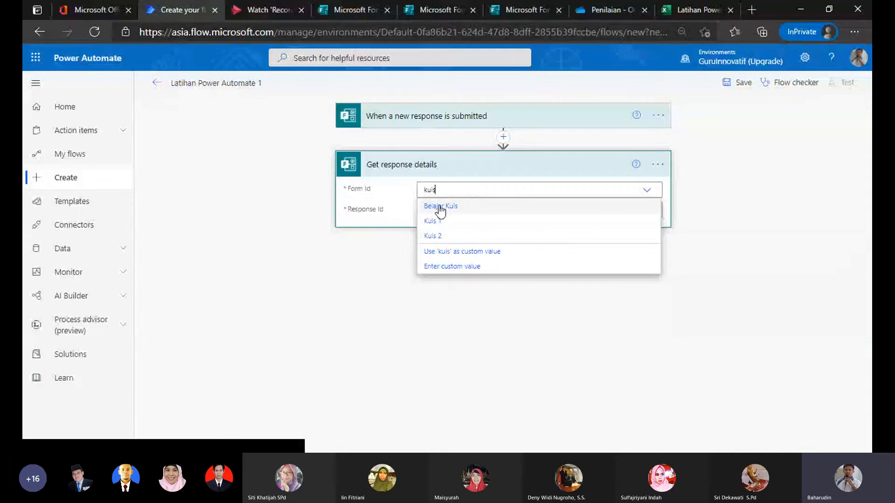
click(443, 221)
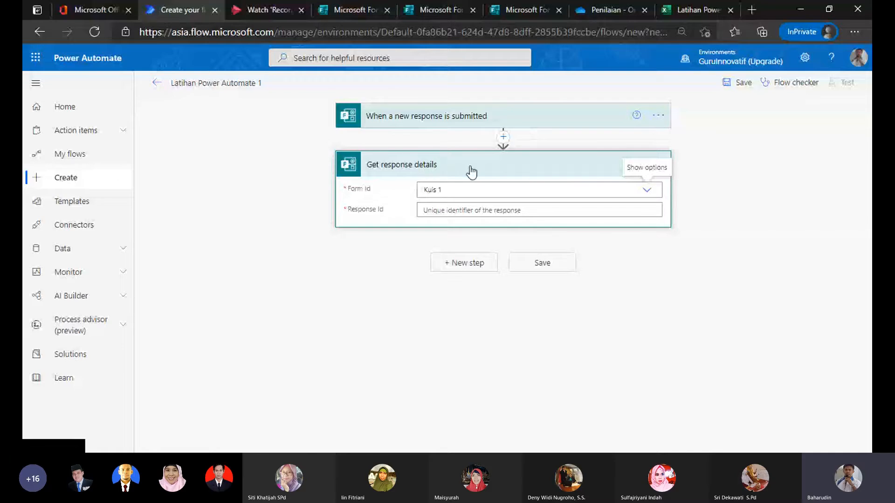
click(584, 210)
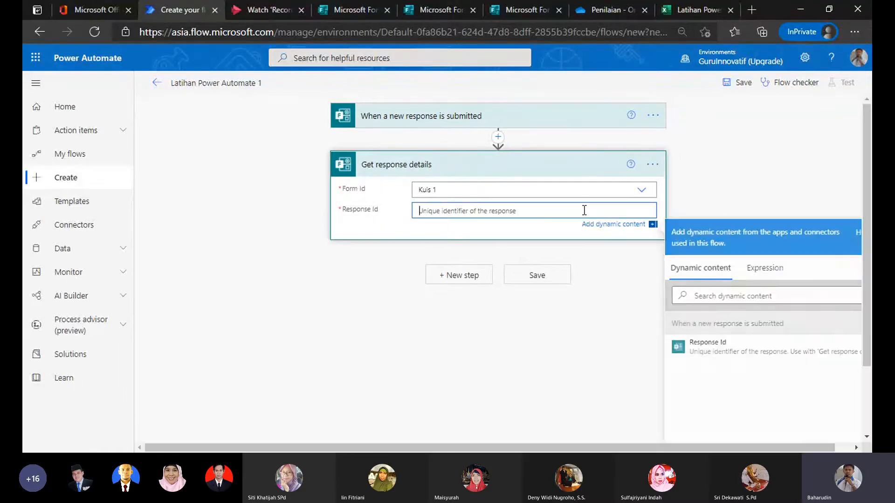
click(722, 352)
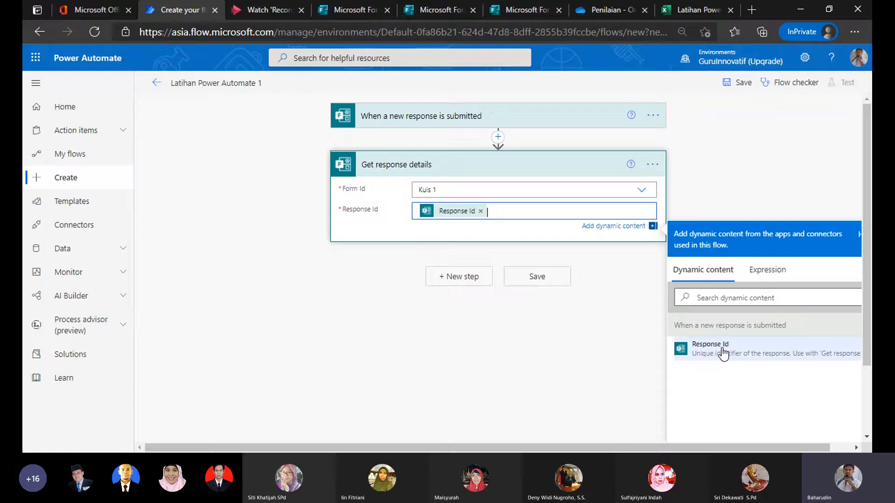
click(624, 337)
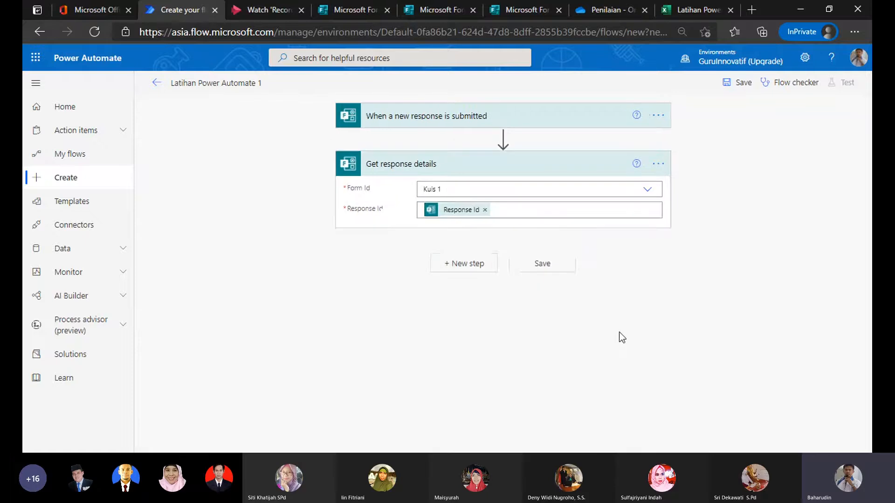
Rename the Get response details action as "Get response details Kuis 1".
click(657, 164)
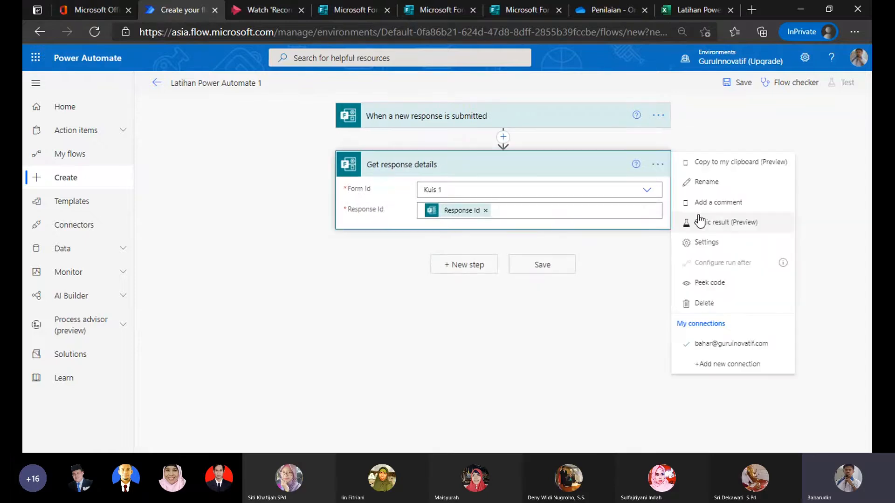
click(701, 186)
text(Kuis )
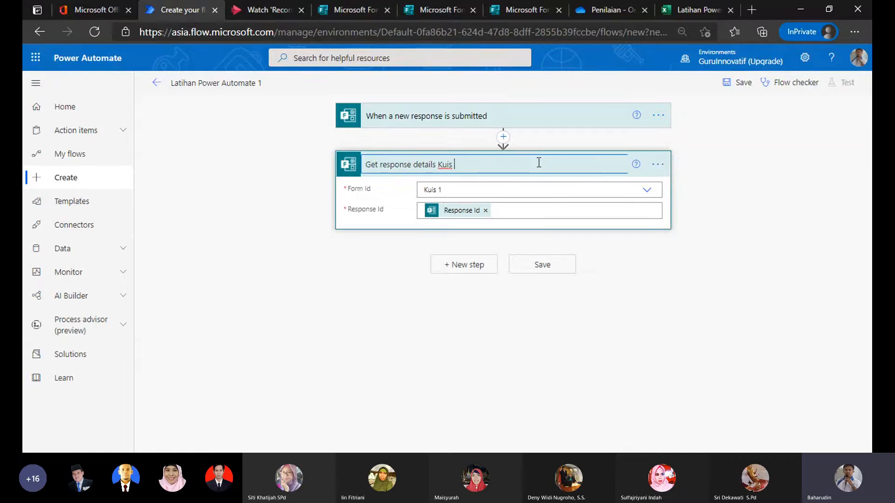
text(1)
click(776, 215)
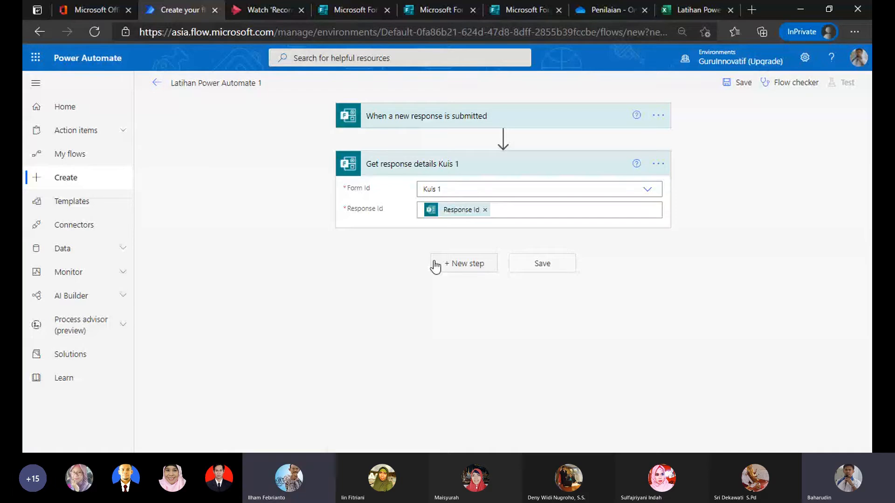
Add a second Microsoft Forms "Get response details" action after the Kuis 1 action.
click(455, 263)
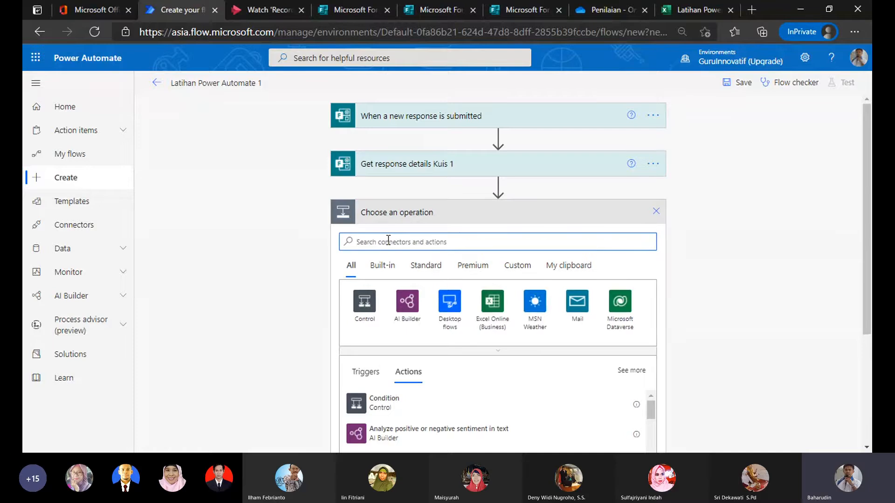
text(get res)
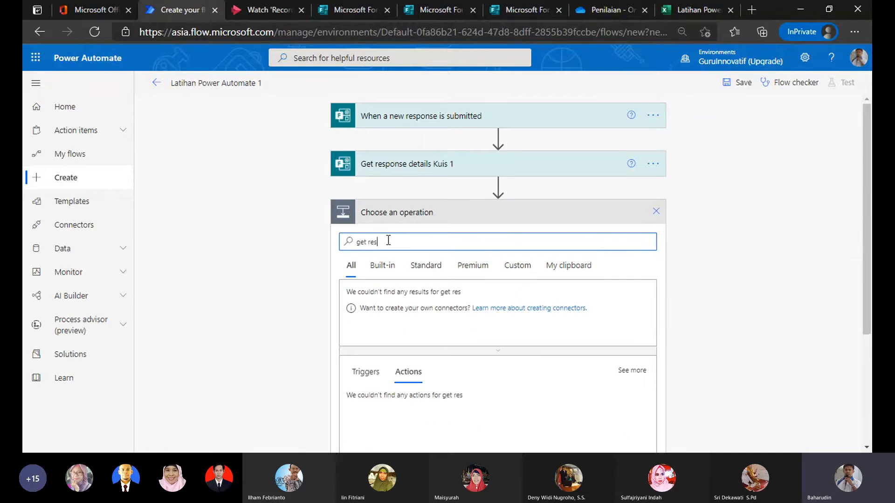
text(ponse de)
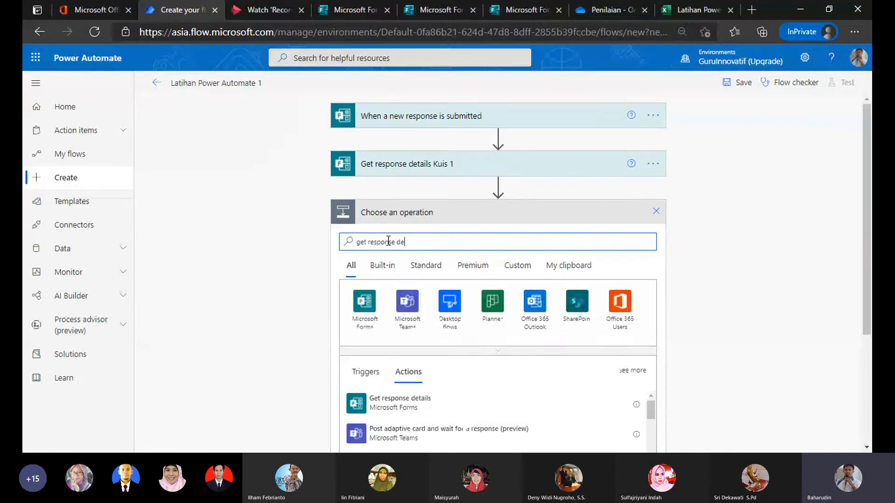
click(401, 405)
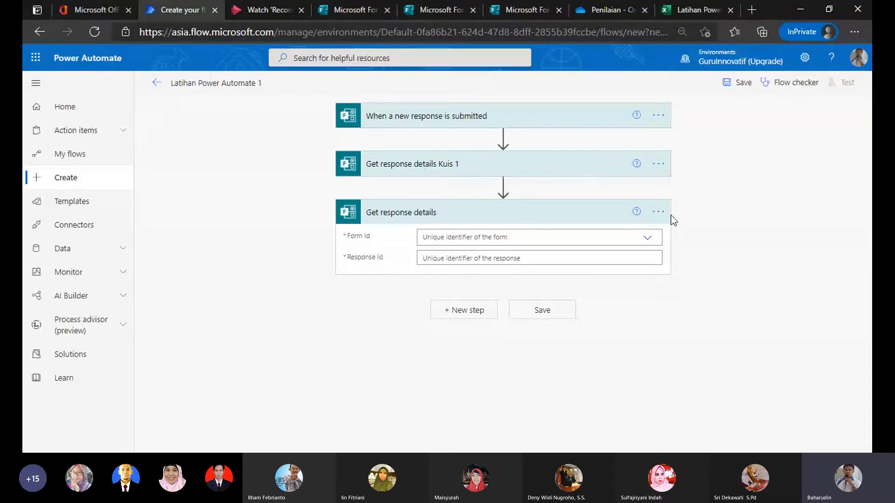
Rename the second Get response details action as "Get response details Kuis 2".
click(658, 213)
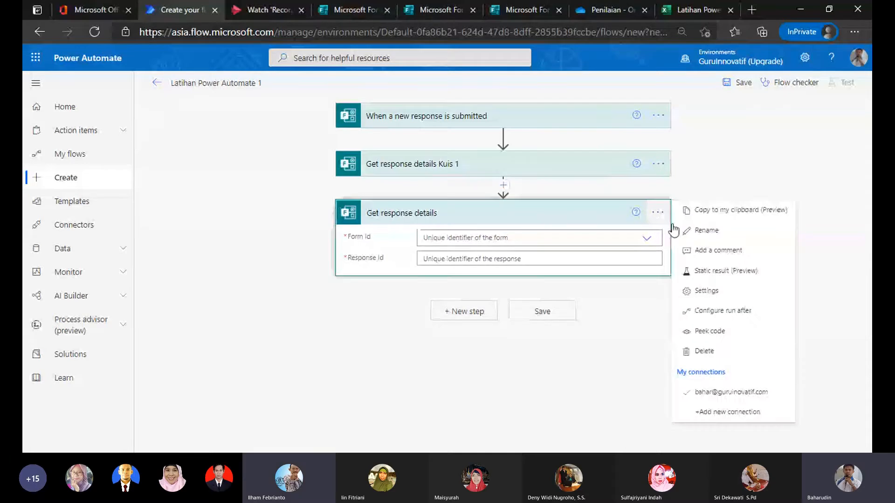
click(704, 230)
click(531, 216)
text(Kuis 2)
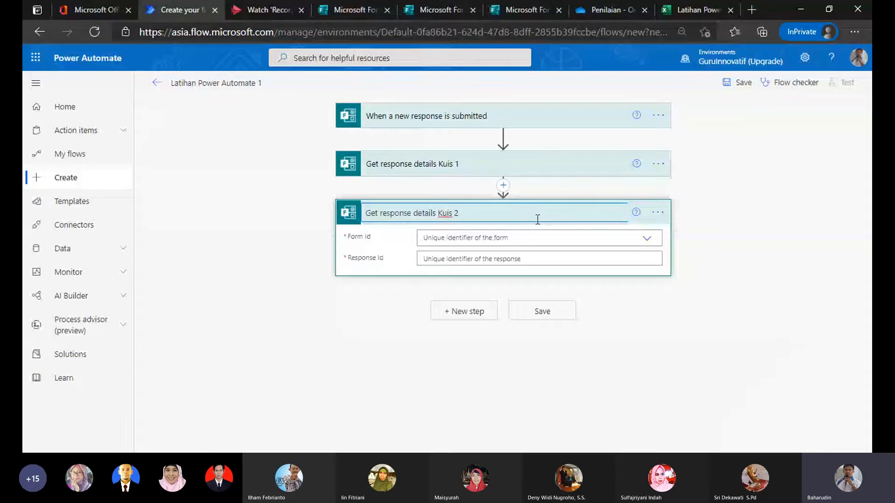
In the Get response details Kuis 2 action, choose the form Kuis 2 and use the trigger's Response Id as its response ID.
click(646, 239)
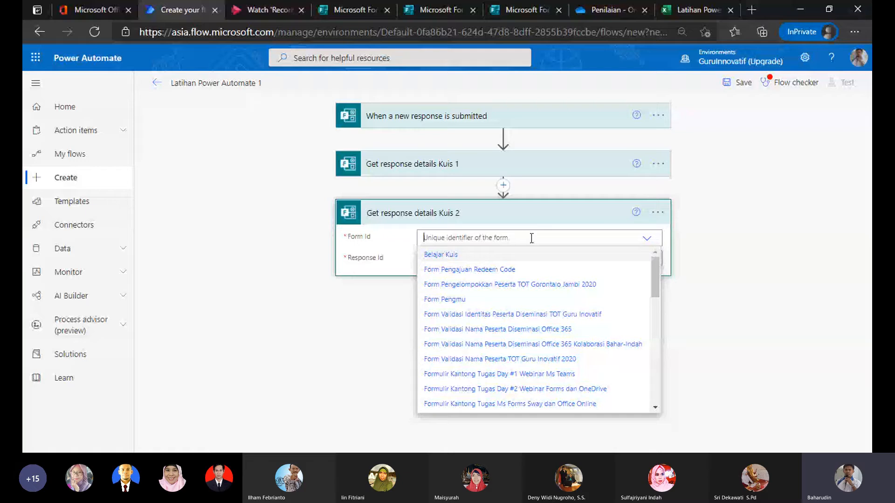
text(kuis)
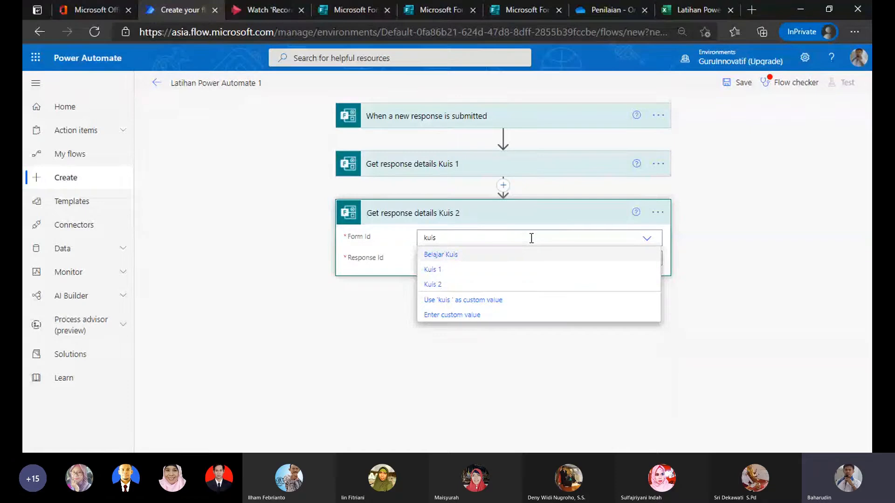
click(461, 285)
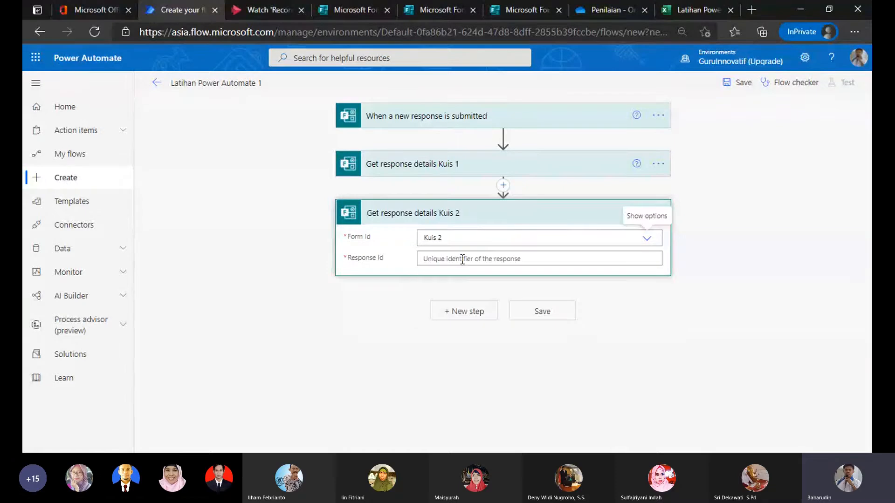
click(462, 259)
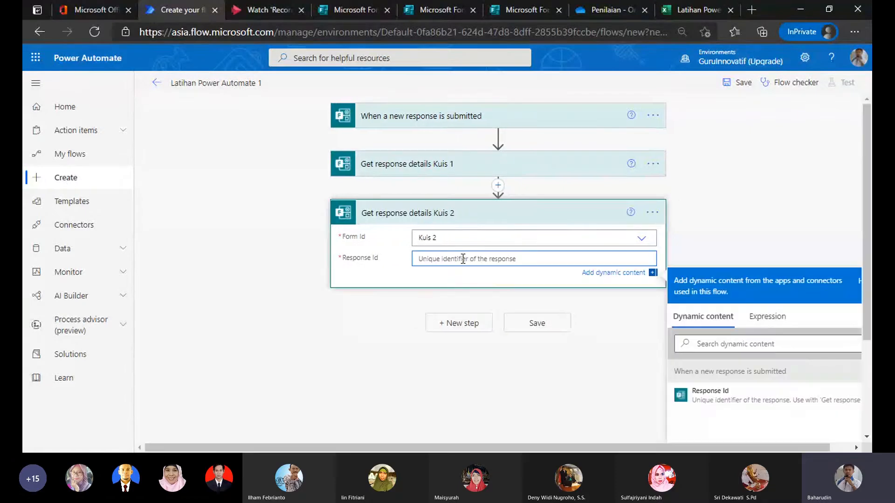
click(710, 391)
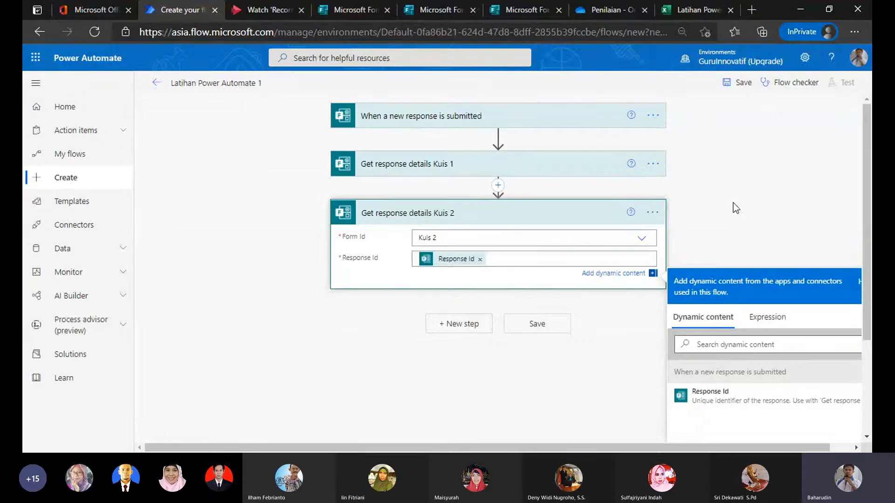
Review the form and response ID settings in the Kuis 1 and Kuis 2 response details actions.
click(733, 206)
click(474, 174)
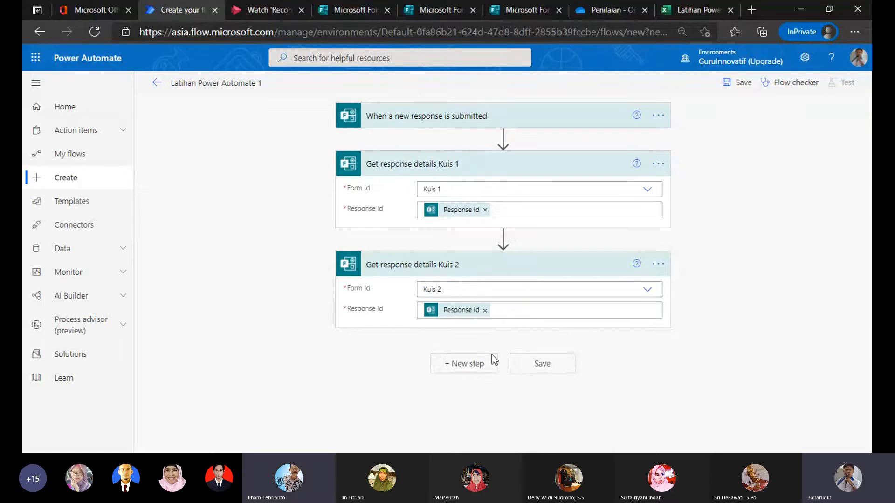
click(524, 272)
click(508, 173)
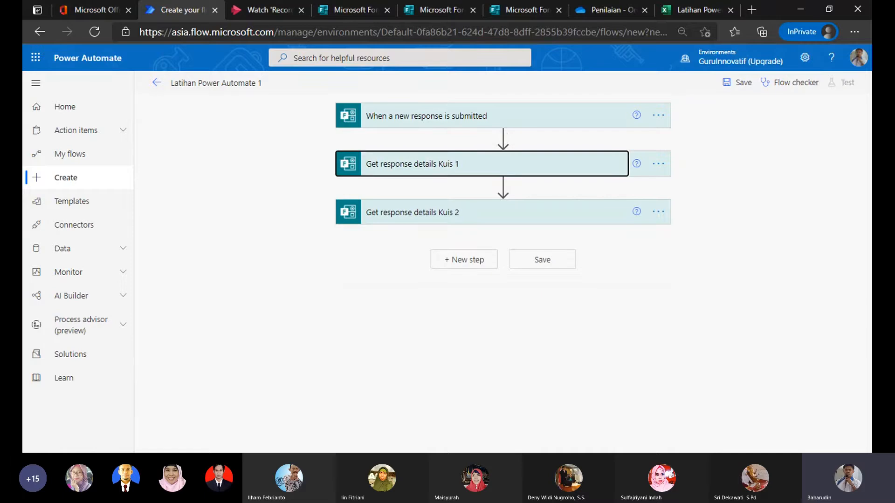
click(465, 431)
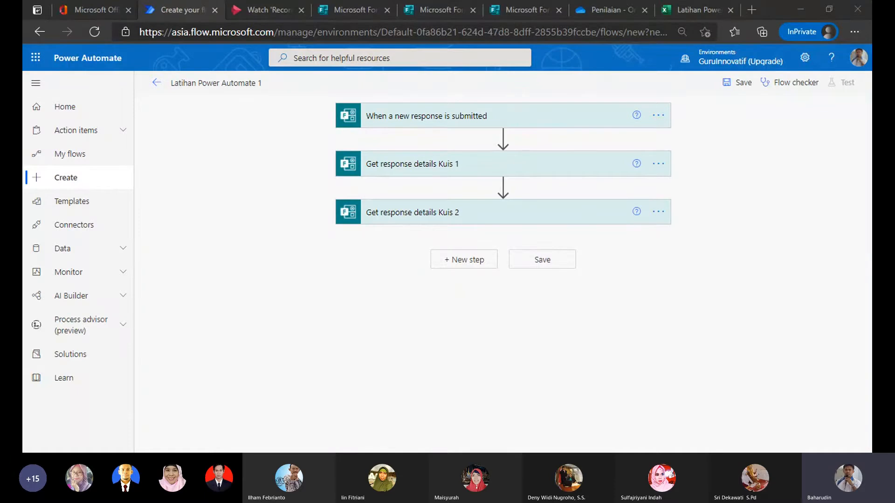
click(522, 385)
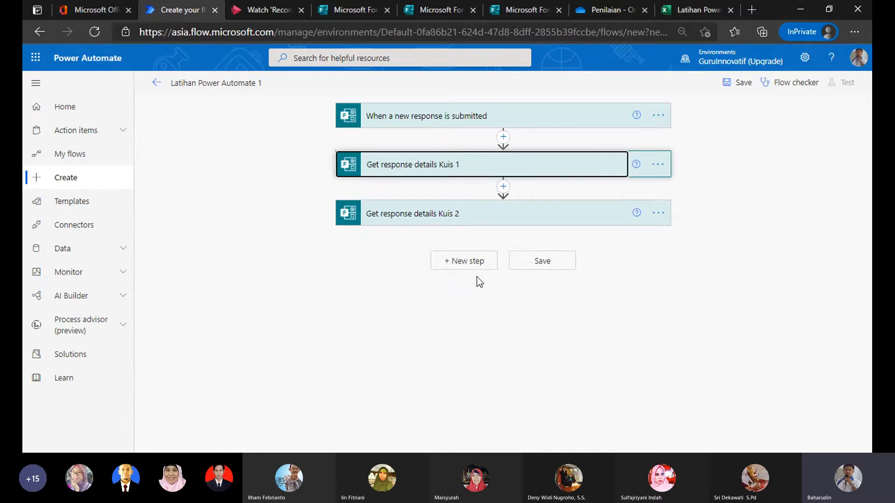
Add an Office 365 Users "Get user profile (V2)" action after Get response details Kuis 2.
click(467, 266)
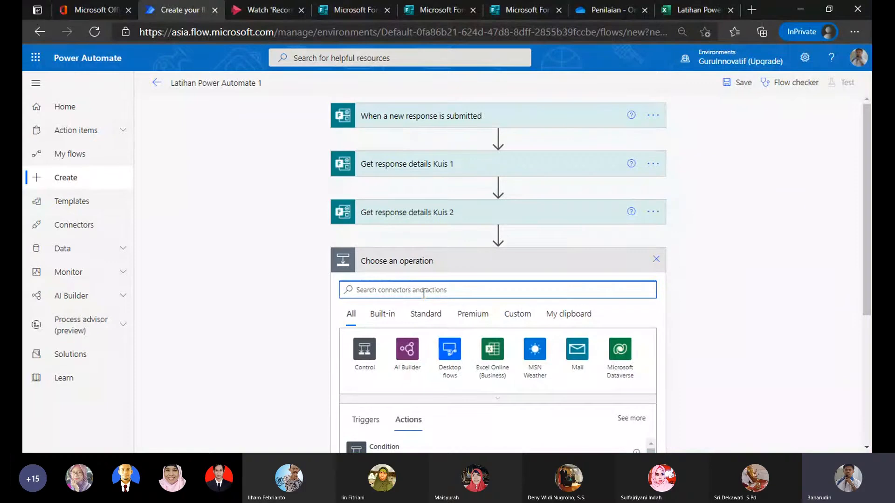
text(get user proi)
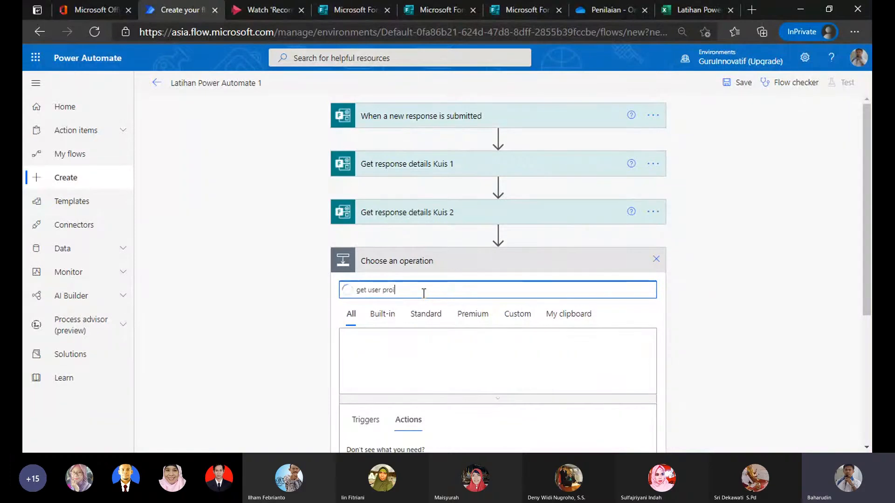
key(BackSpace)
text(fil)
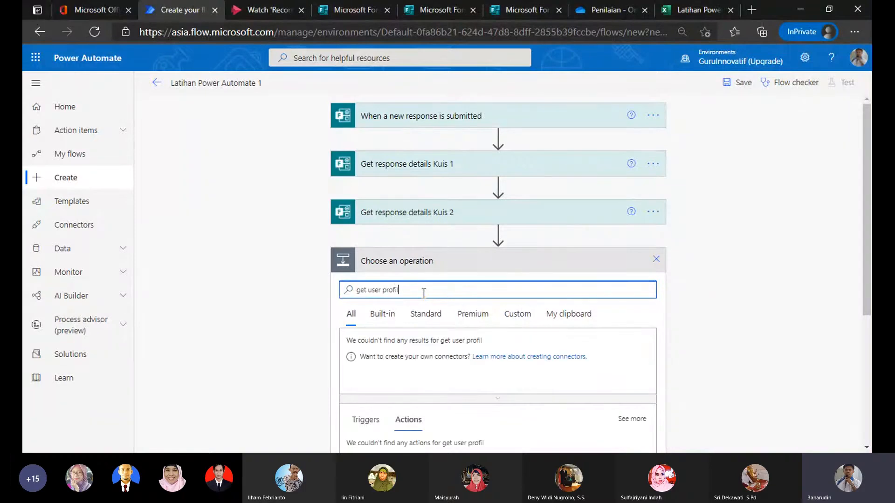
text(e)
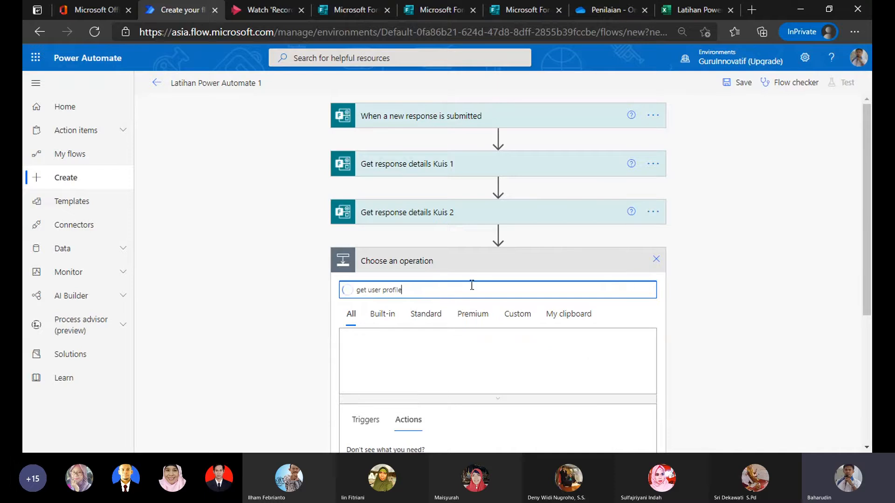
scroll(596, 326, down, 2)
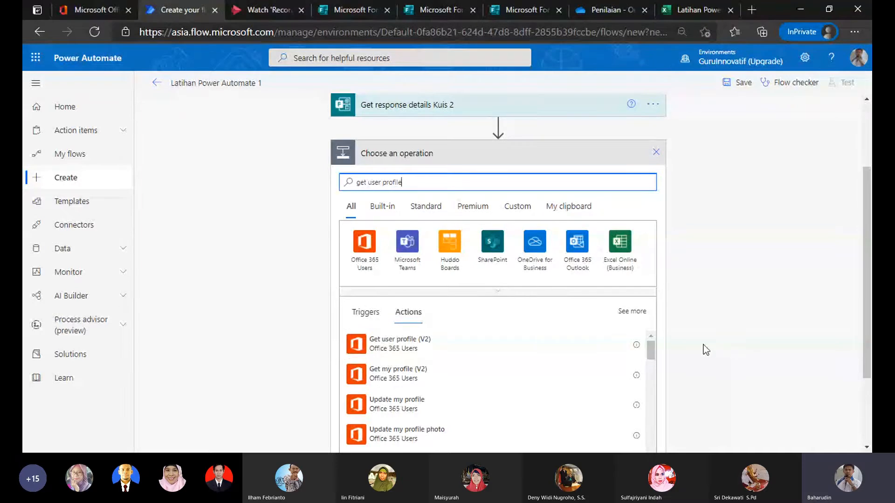
click(386, 351)
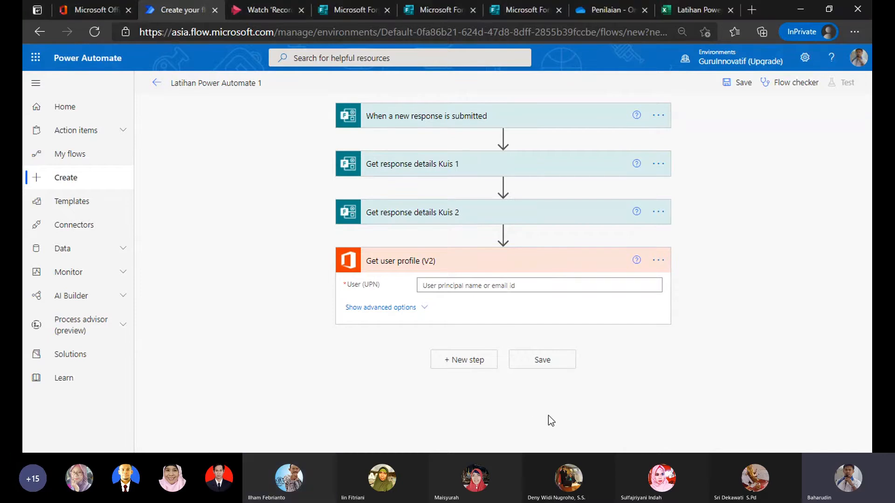
Set the Get user profile (V2) action's User (UPN) to Responders' Email from Get response details Kuis 2.
click(493, 285)
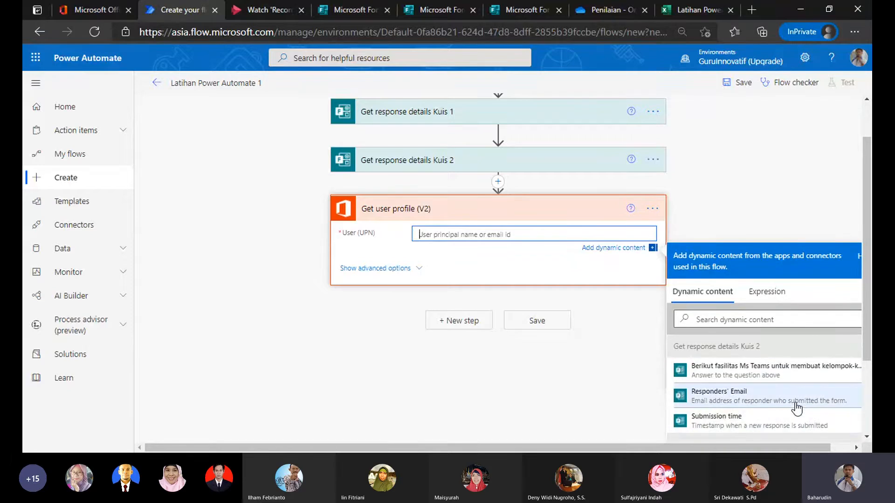
scroll(797, 408, down, 3)
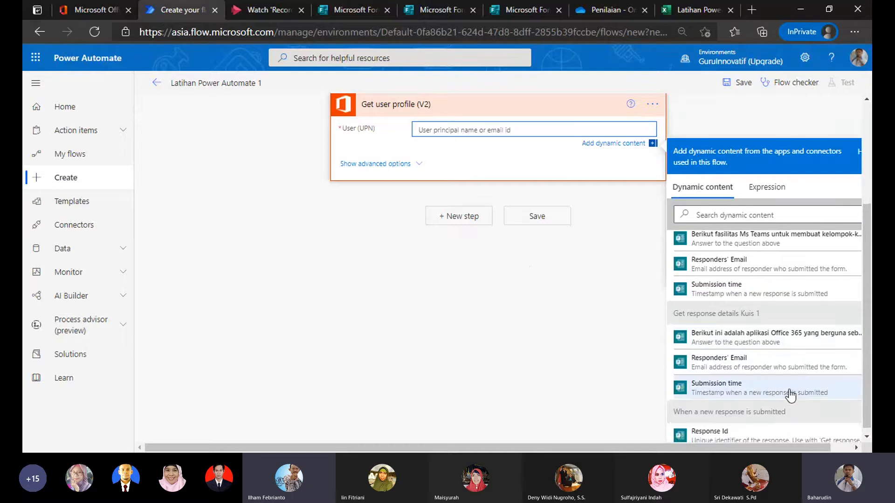
scroll(430, 191, up, 2)
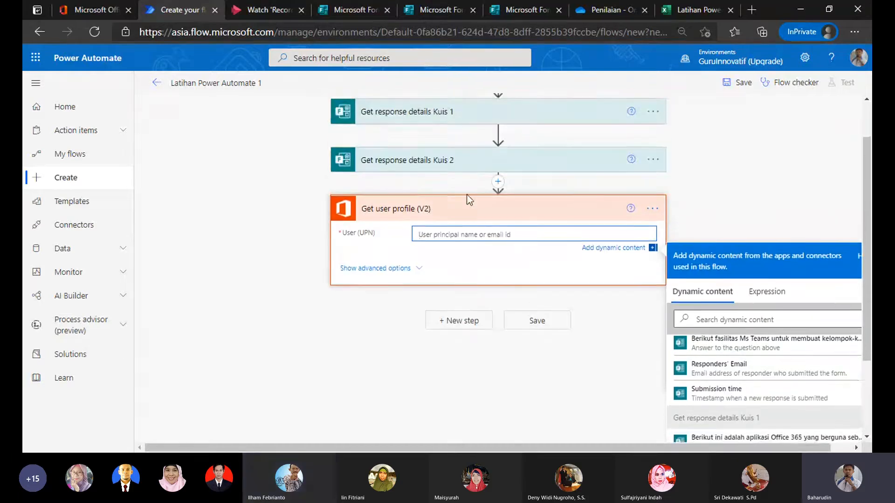
scroll(492, 213, down, 2)
scroll(740, 362, up, 1)
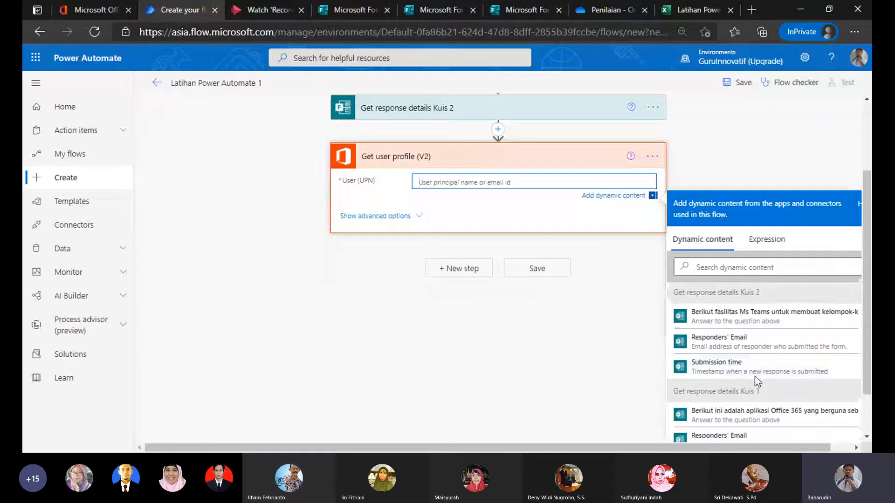
scroll(755, 382, up, 1)
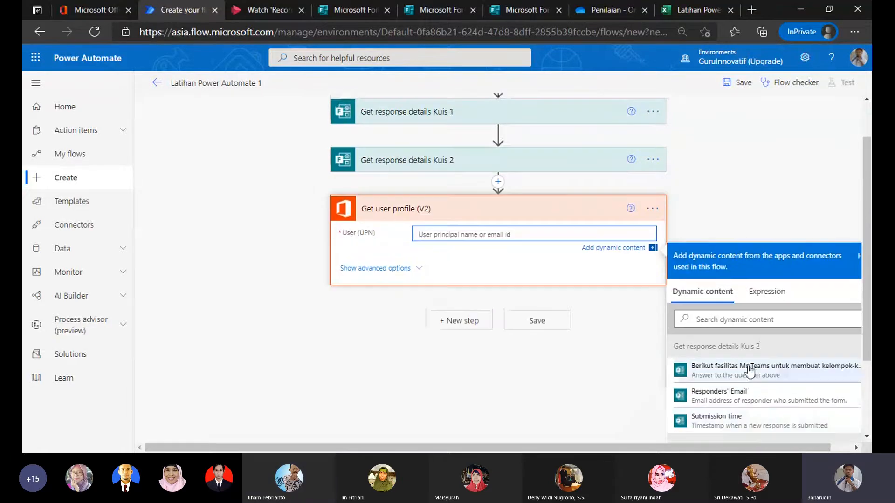
scroll(727, 368, down, 1)
click(720, 367)
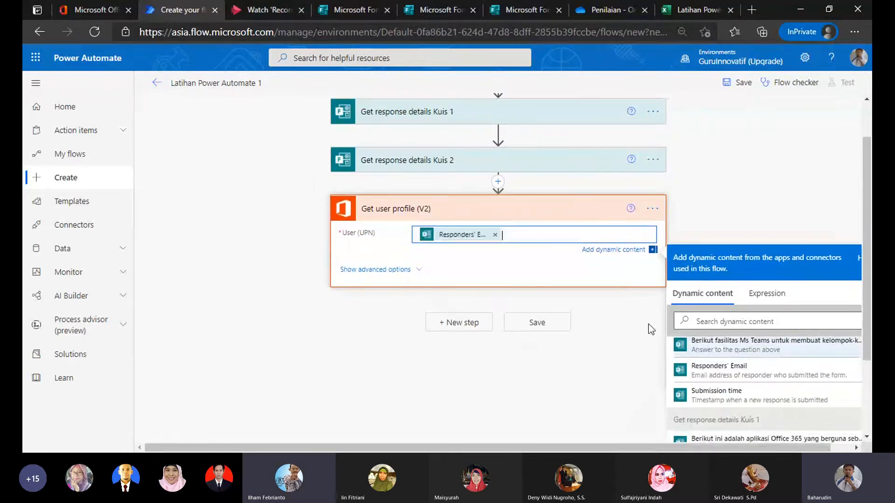
click(633, 305)
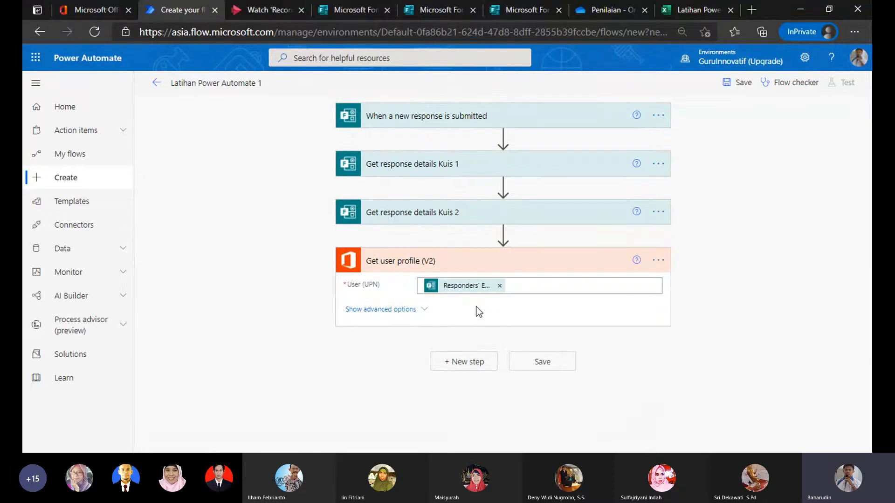
click(471, 291)
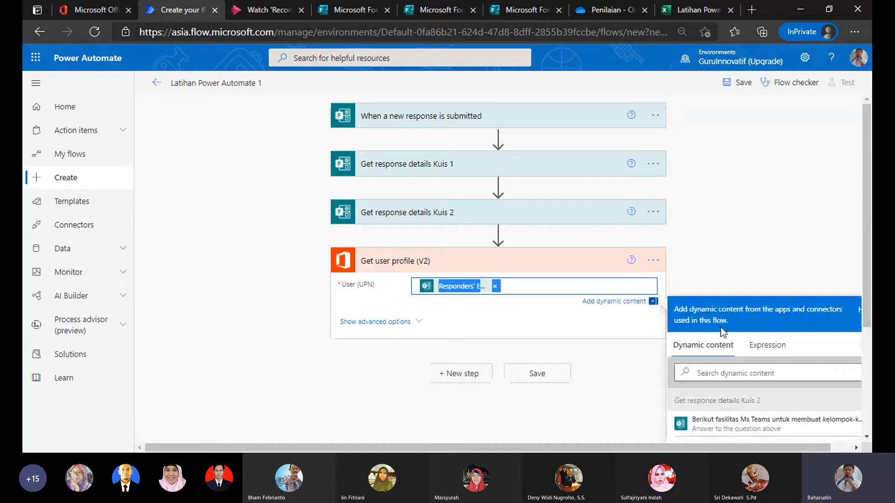
scroll(720, 328, down, 1)
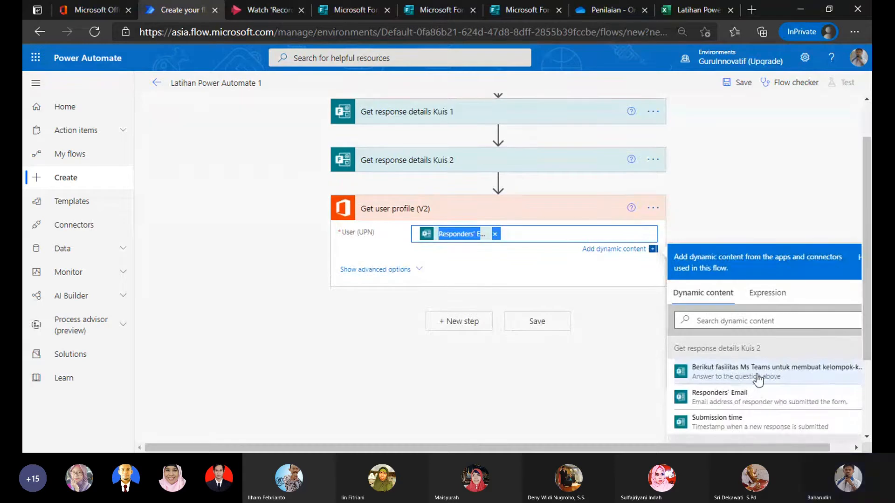
scroll(756, 387, down, 1)
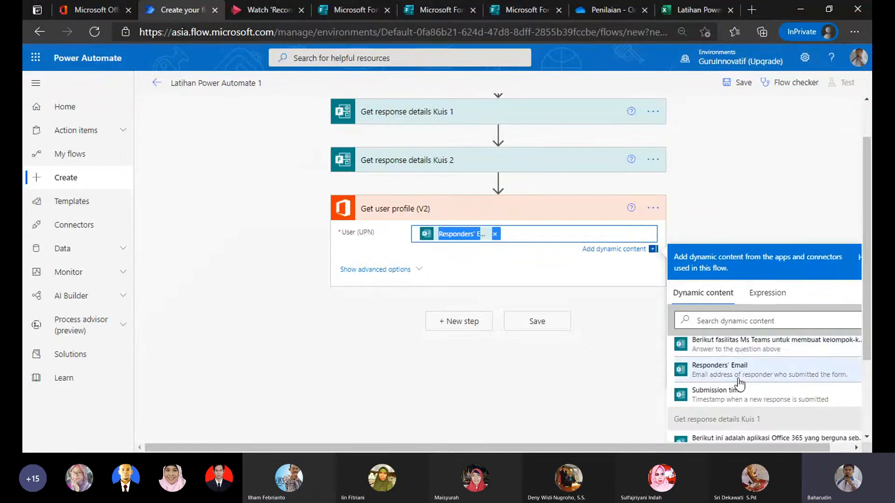
click(746, 198)
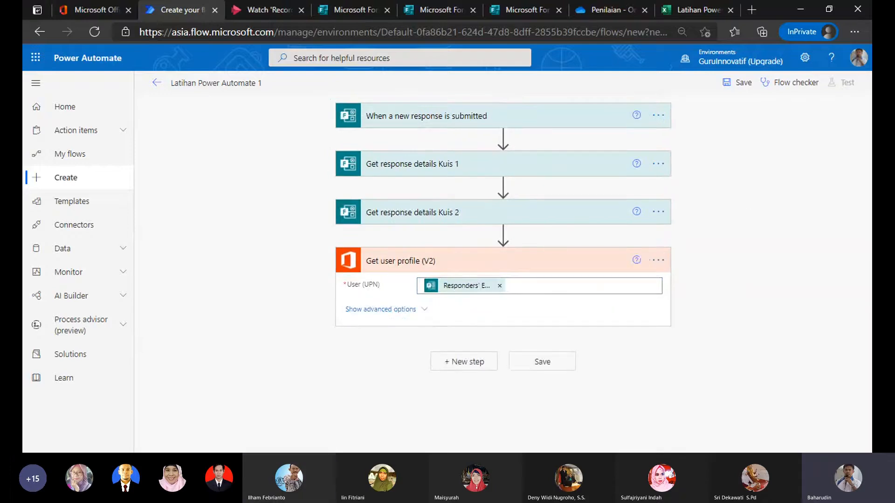
Add an Excel Online (Business) "Add a row into a table" action after Get user profile (V2).
click(464, 362)
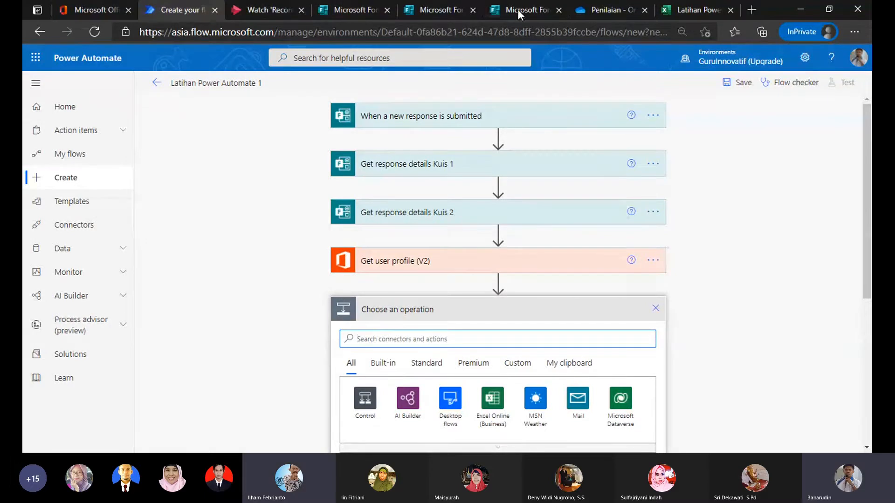
click(683, 13)
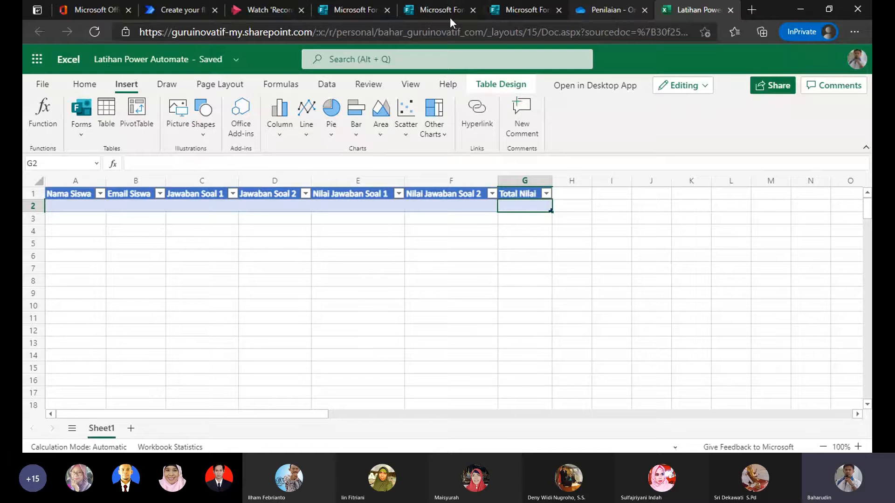
click(180, 11)
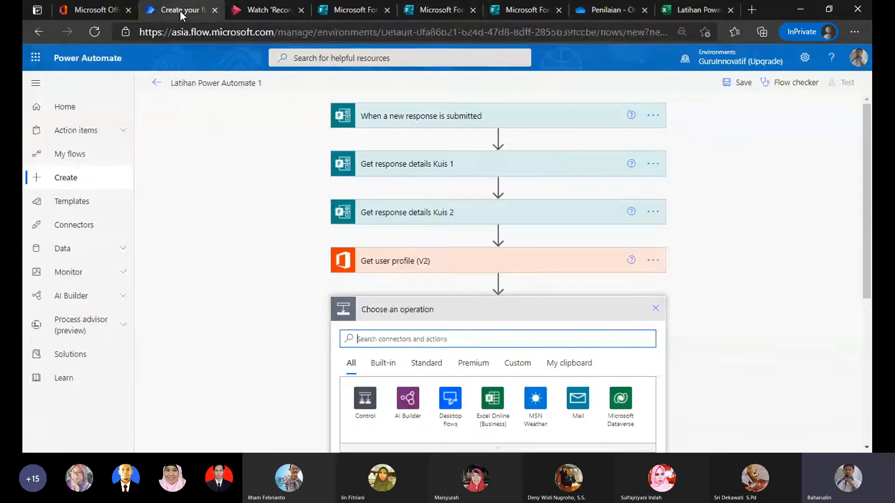
scroll(471, 309, down, 3)
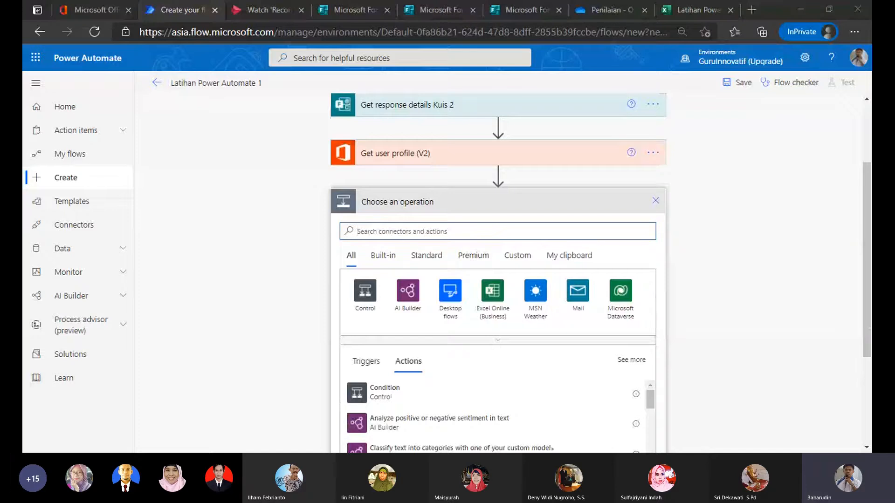
click(694, 289)
text(a)
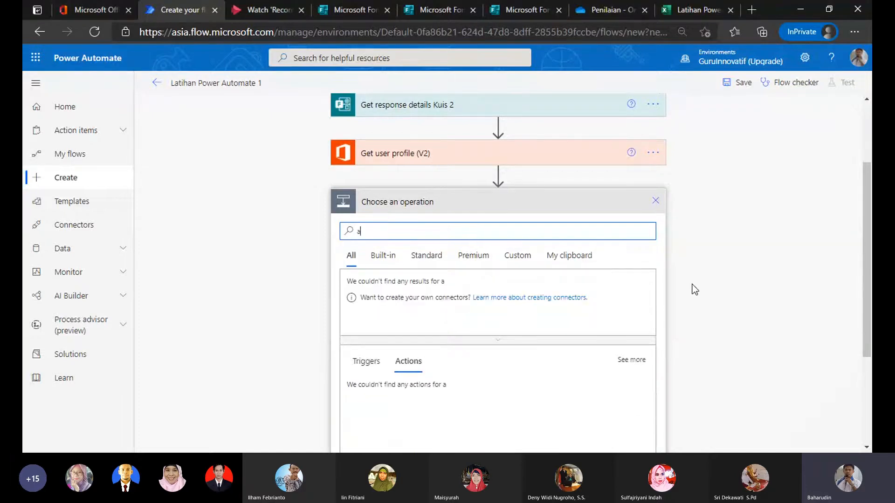
text(dd a r)
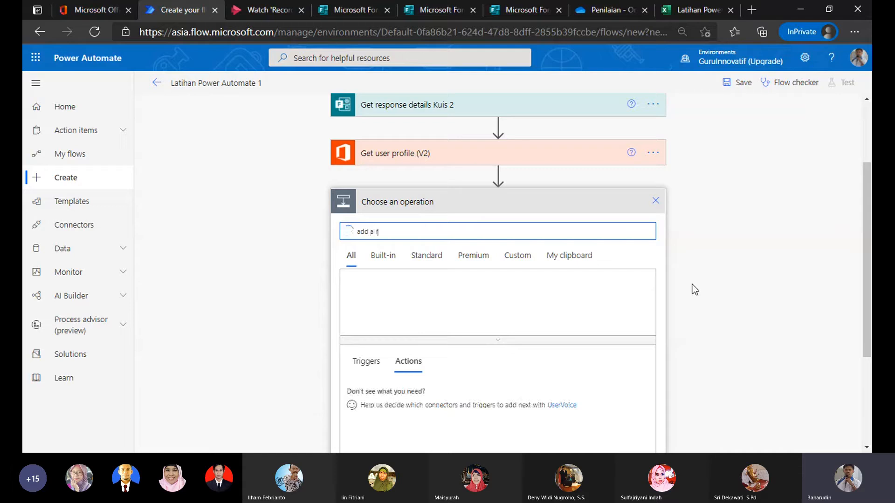
text(ow)
scroll(703, 236, up, 2)
scroll(699, 246, down, 2)
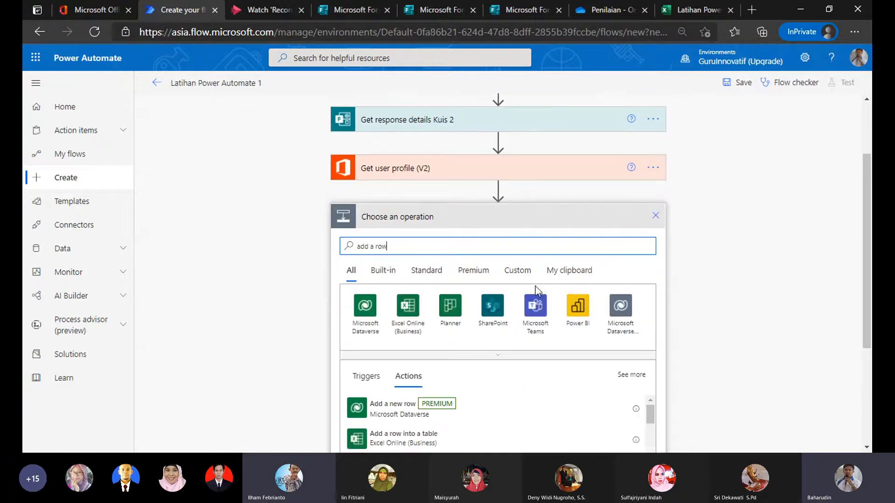
scroll(538, 292, down, 3)
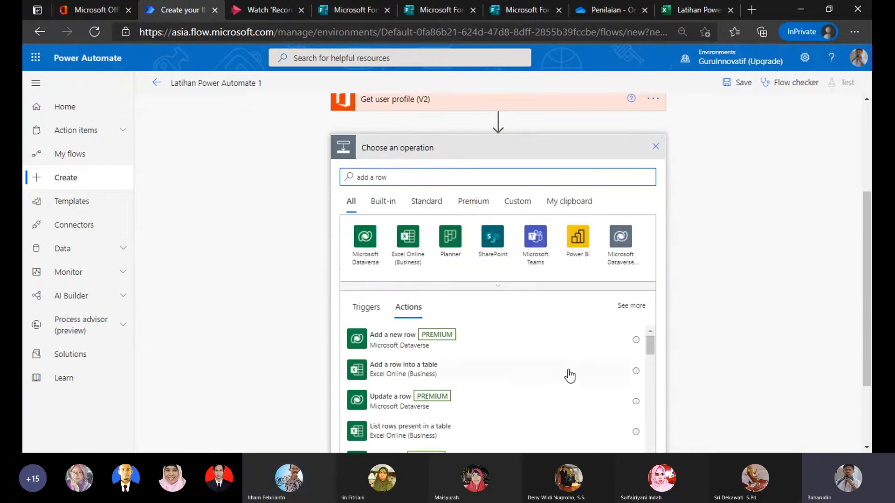
click(409, 379)
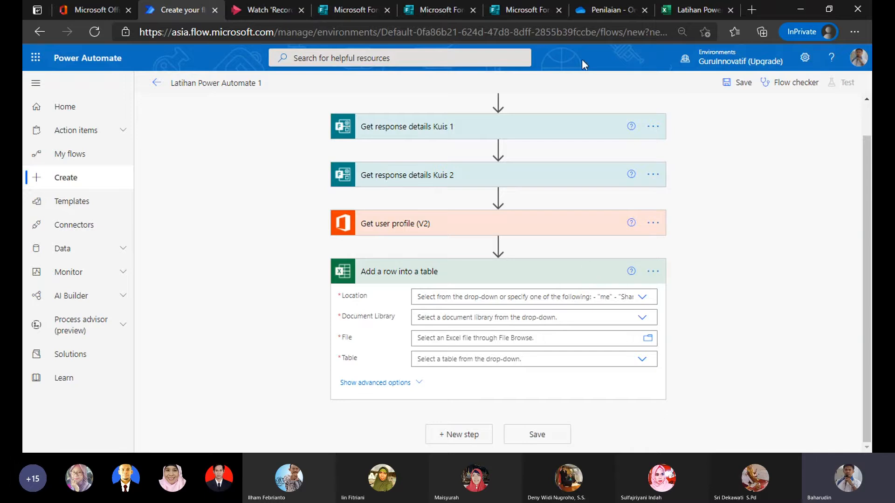
In the Add a row into a table action, set the location to OneDrive for Business and the document library to OneDrive.
click(595, 11)
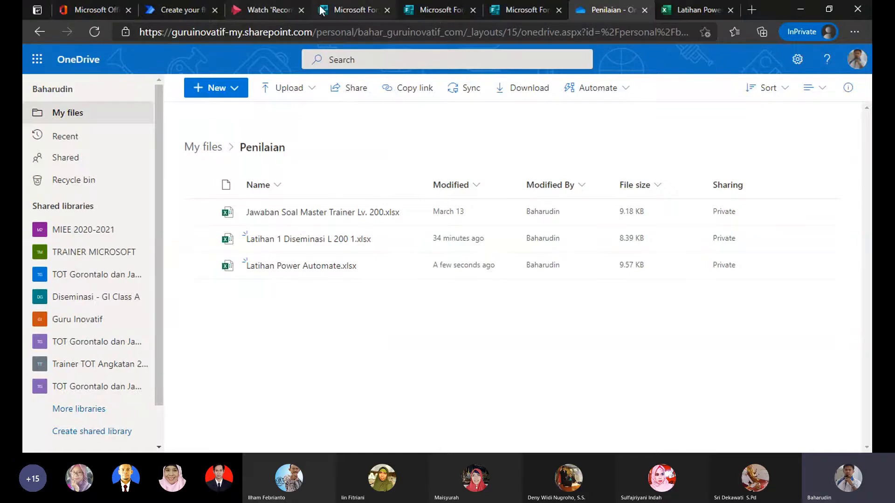
click(164, 9)
click(483, 300)
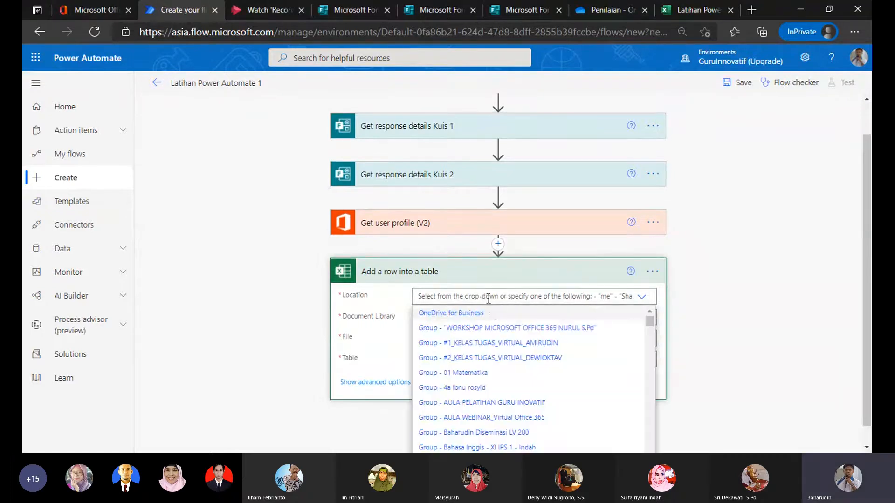
click(459, 313)
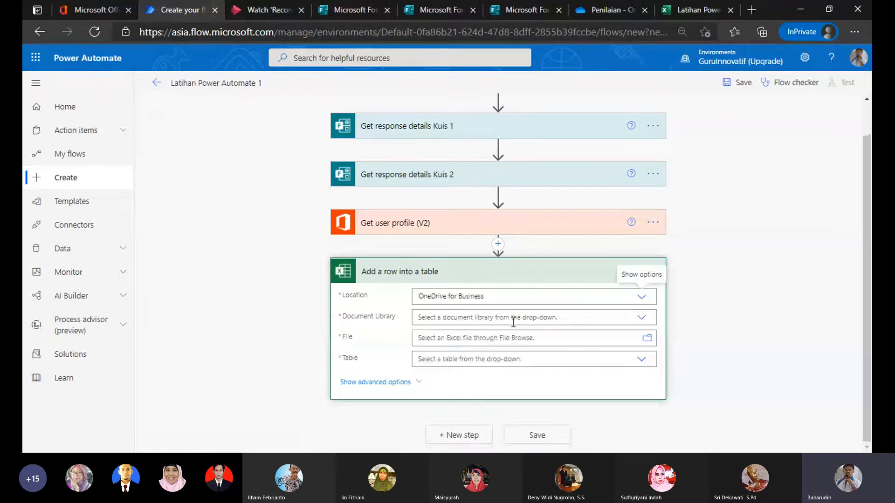
click(564, 317)
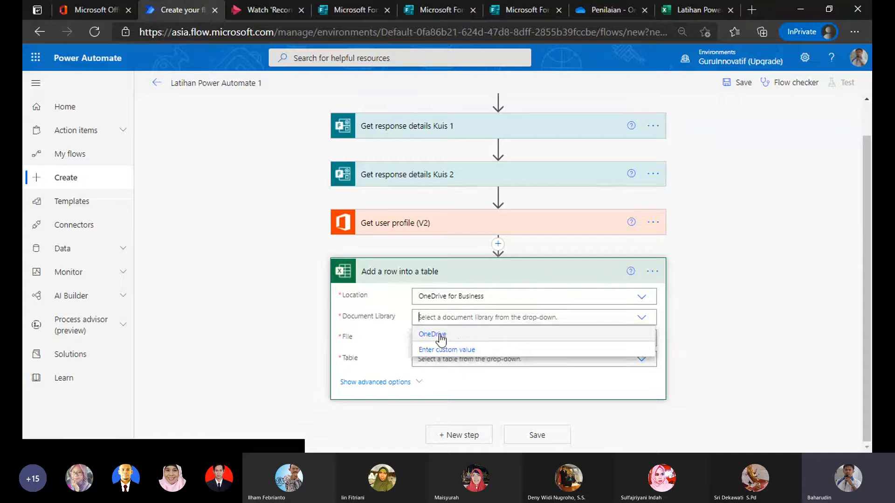
click(446, 336)
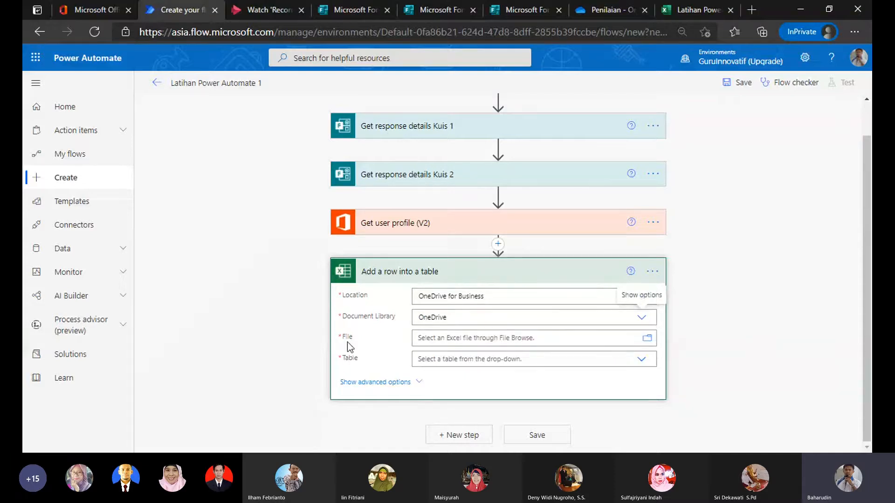
Check the Penilaian folder and its workbook in OneDrive, and set the Add a row into a table action's File to /Penilaian/Latihan Power Automate.xlsx.
click(647, 338)
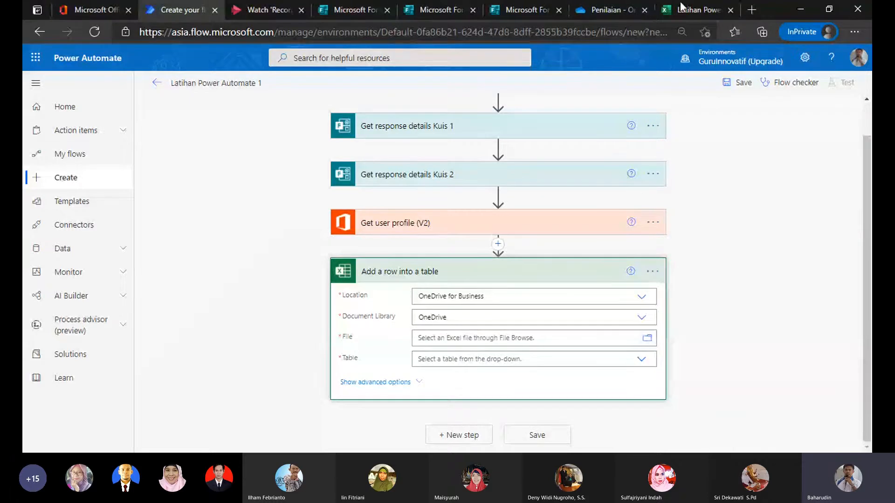
click(602, 10)
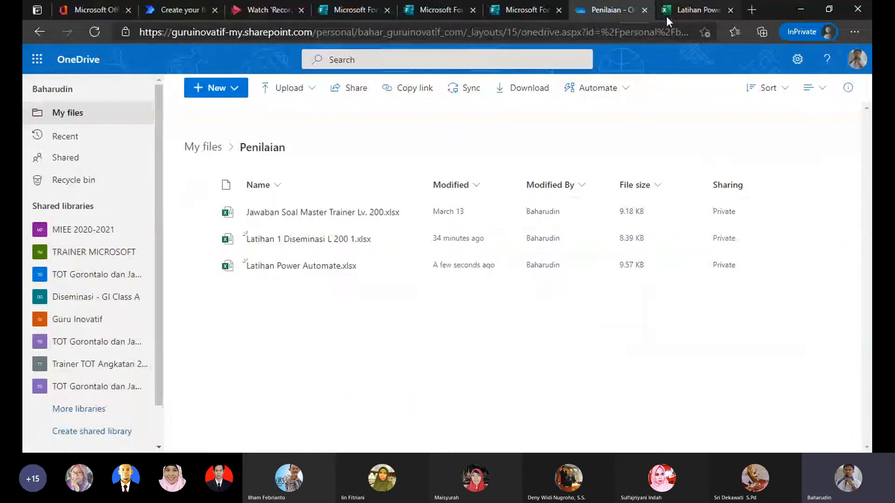
click(690, 10)
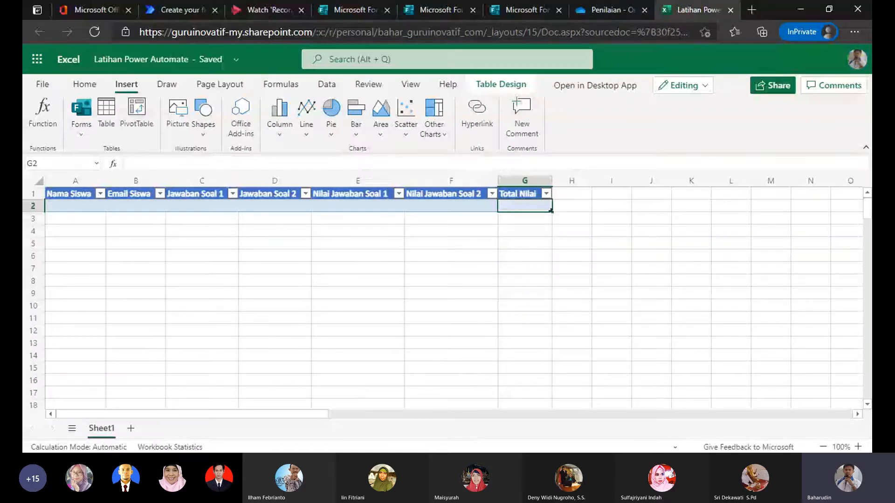
click(182, 10)
scroll(842, 294, up, 1)
scroll(842, 295, down, 1)
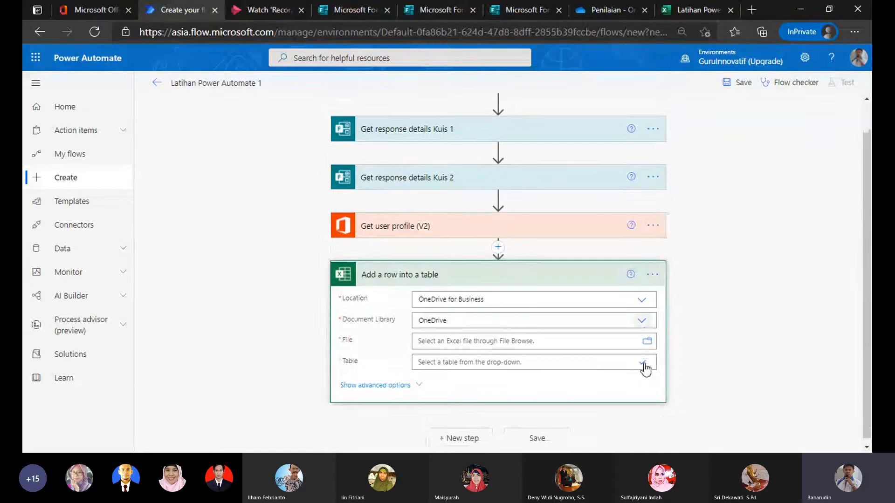
click(647, 338)
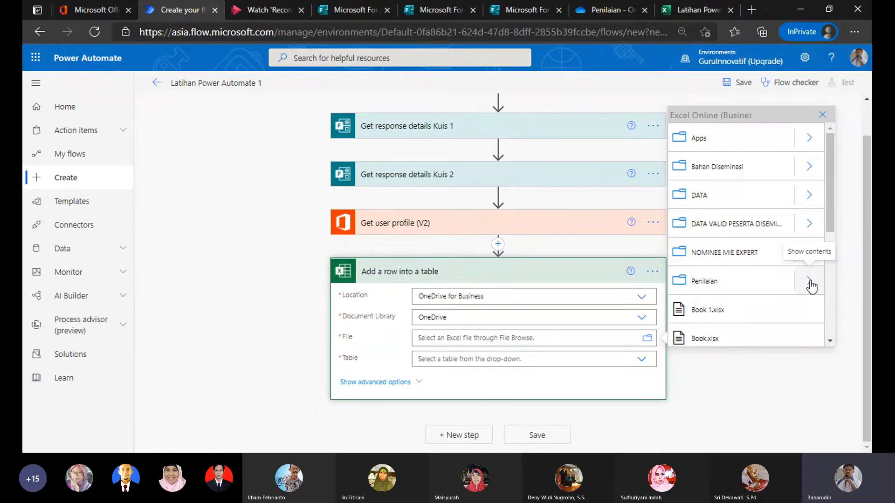
click(809, 282)
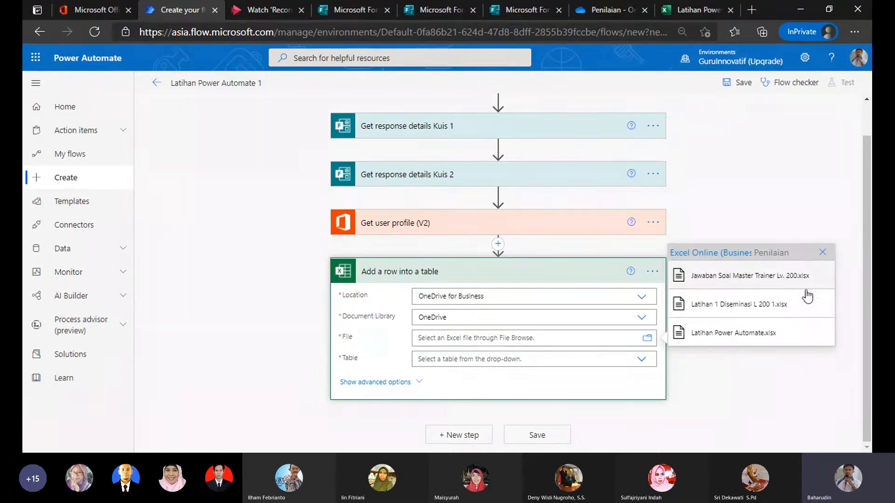
click(711, 335)
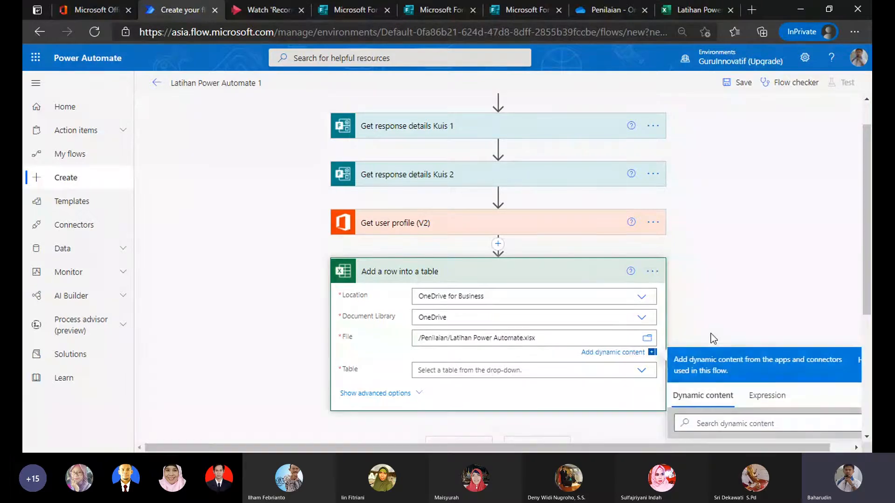
Set the Table of the Add a row into a table action to Table1.
scroll(607, 332, down, 1)
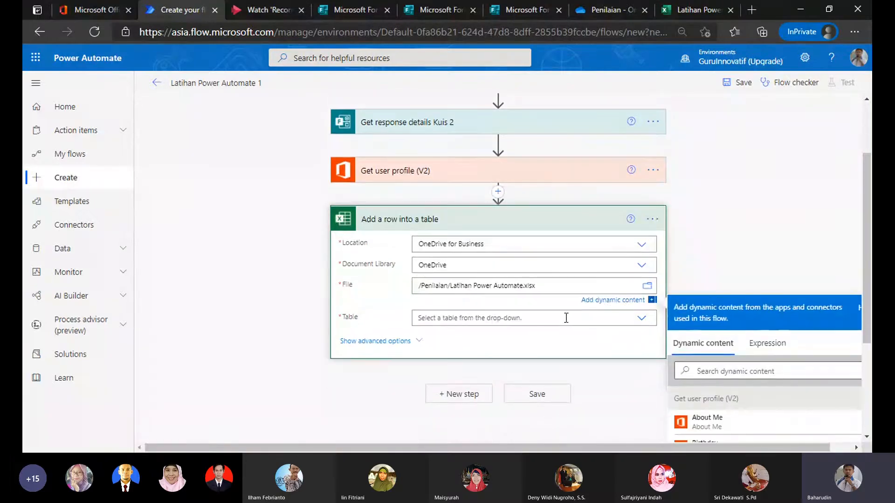
scroll(566, 318, down, 1)
scroll(513, 302, down, 1)
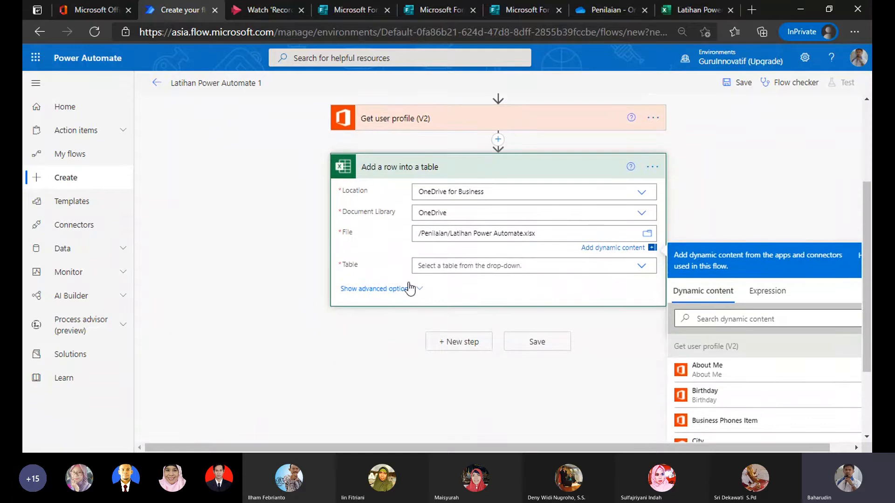
click(516, 269)
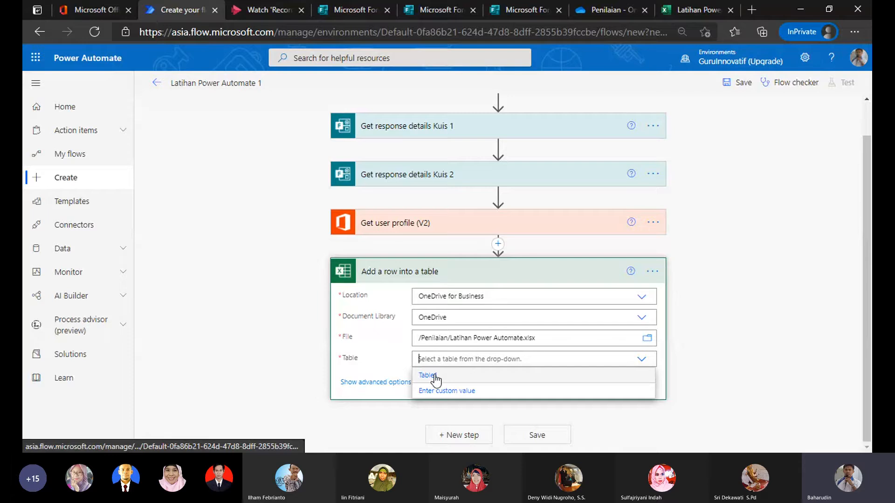
click(435, 377)
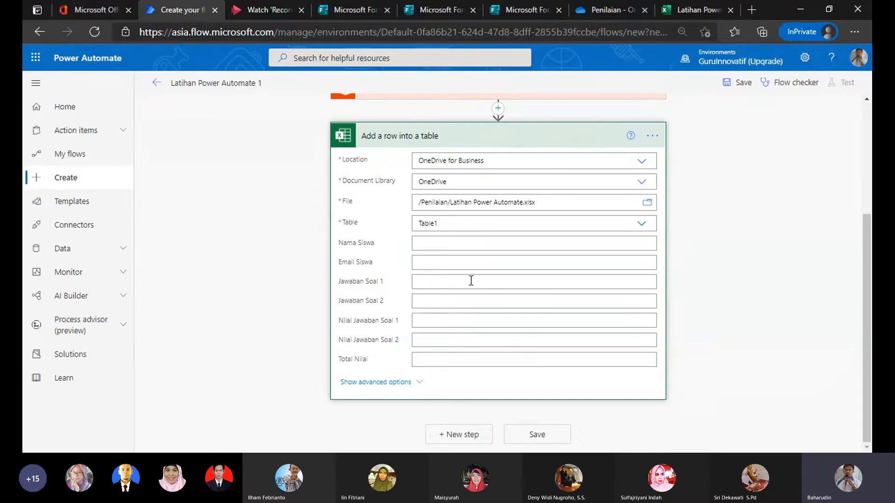
scroll(517, 360, up, 1)
scroll(517, 361, up, 1)
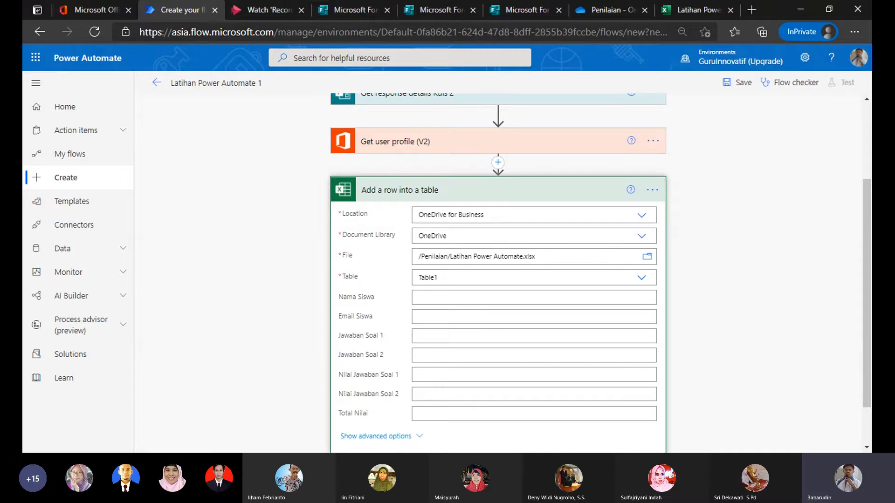
key(alt+Tab)
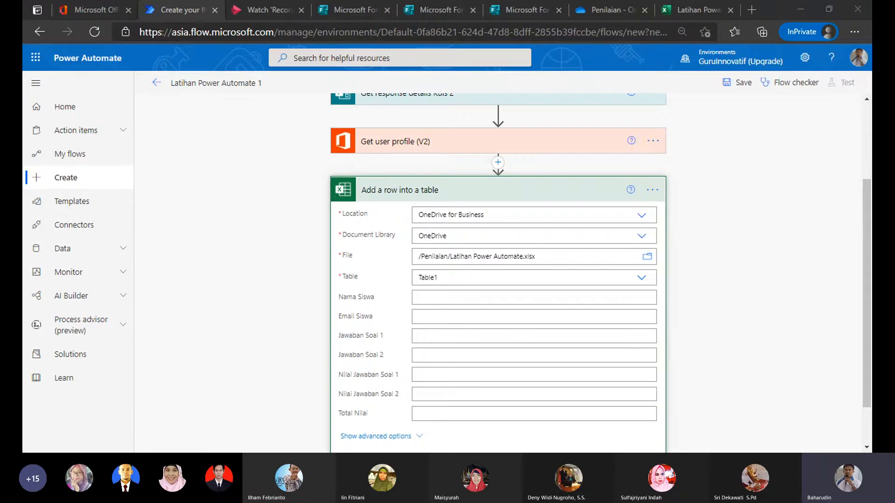
key(alt+Tab)
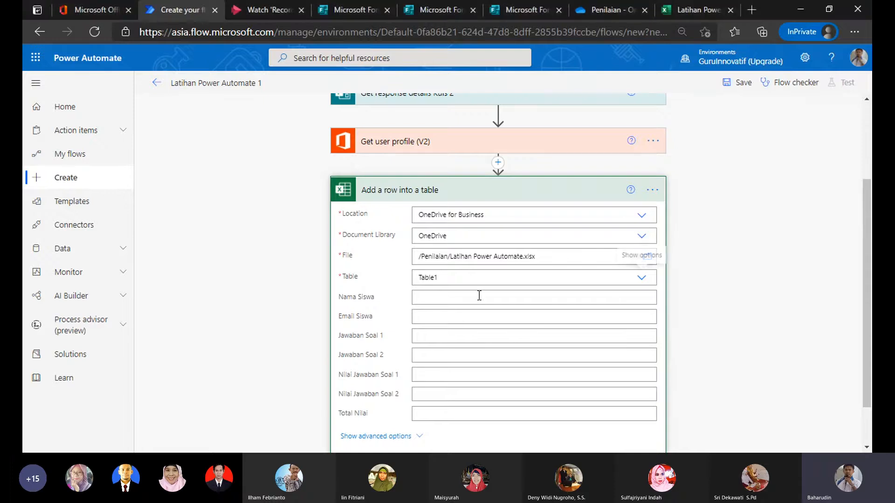
Map the Nama Siswa column to the Display Name dynamic content from Get user profile (V2).
click(451, 294)
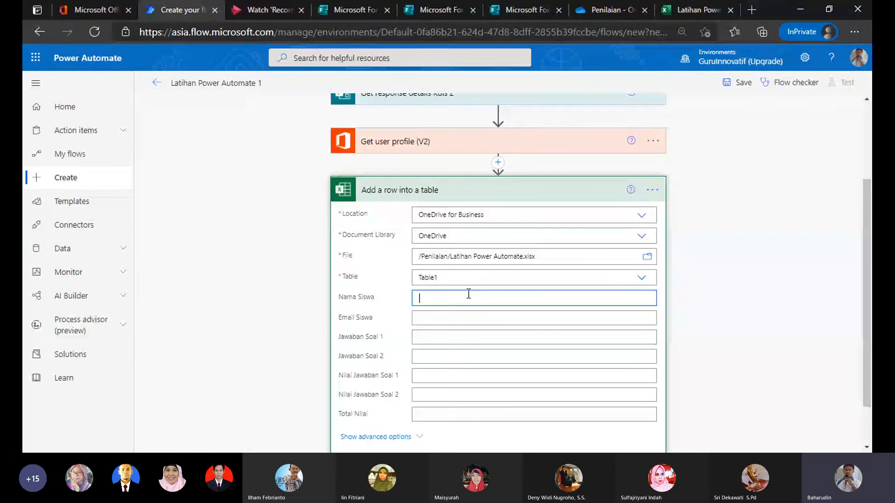
scroll(770, 336, down, 2)
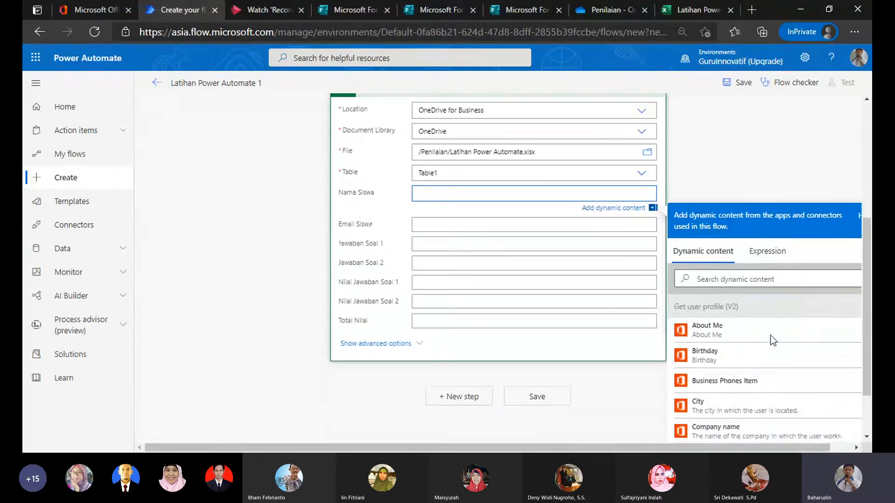
scroll(767, 340, down, 2)
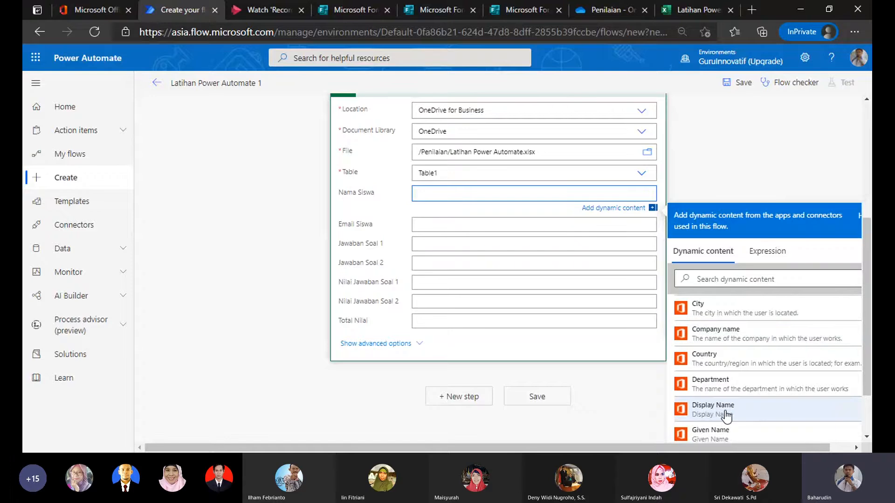
click(725, 413)
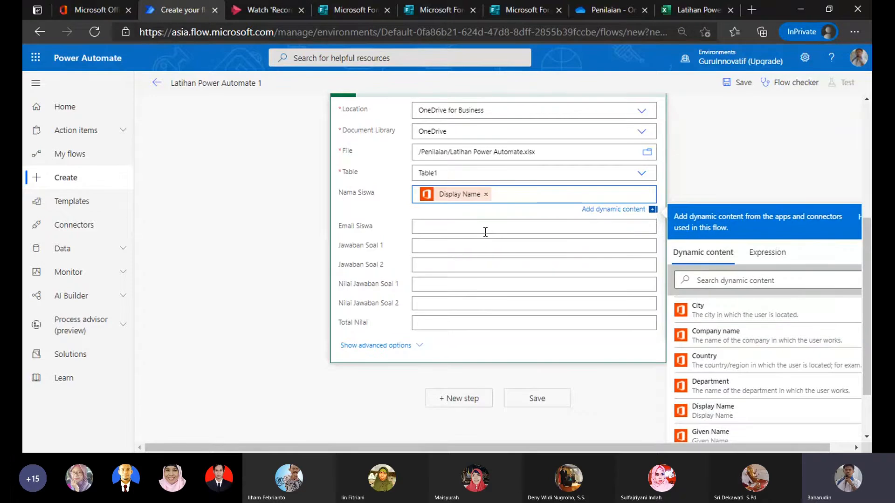
Map the Email Siswa column to the Responders' Email dynamic content from Get response details Kuis 2.
click(473, 228)
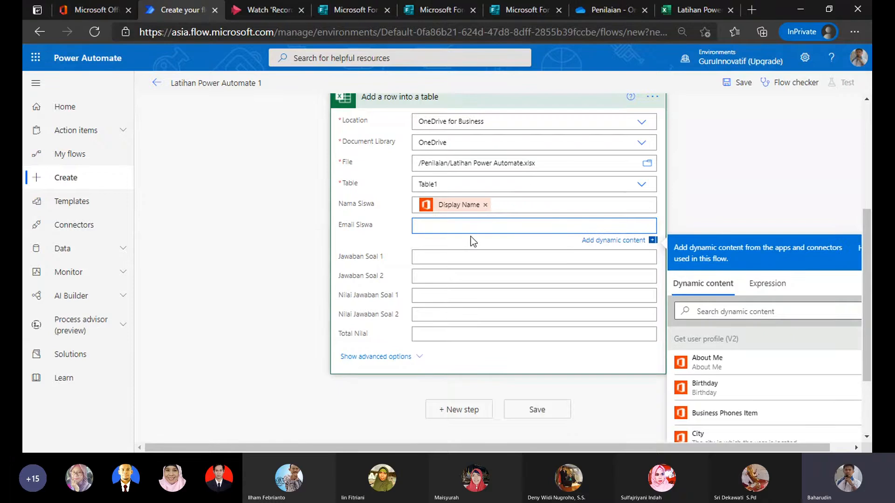
scroll(498, 253, up, 1)
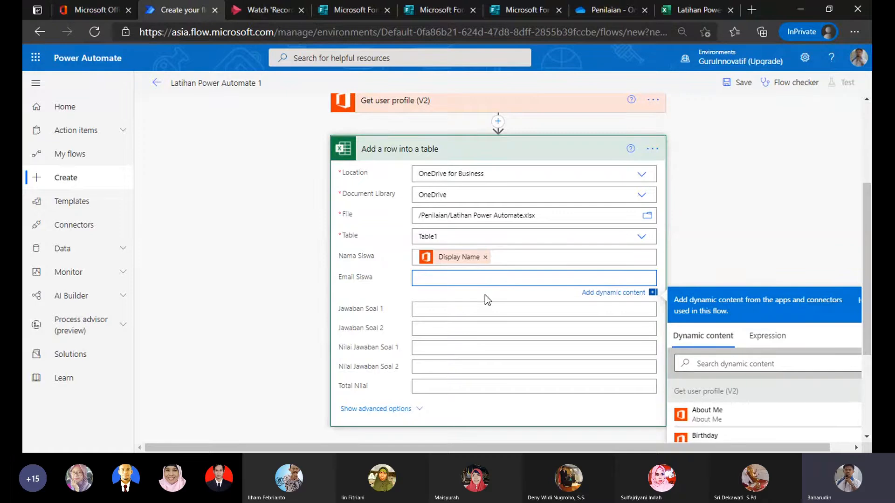
key(alt+Tab)
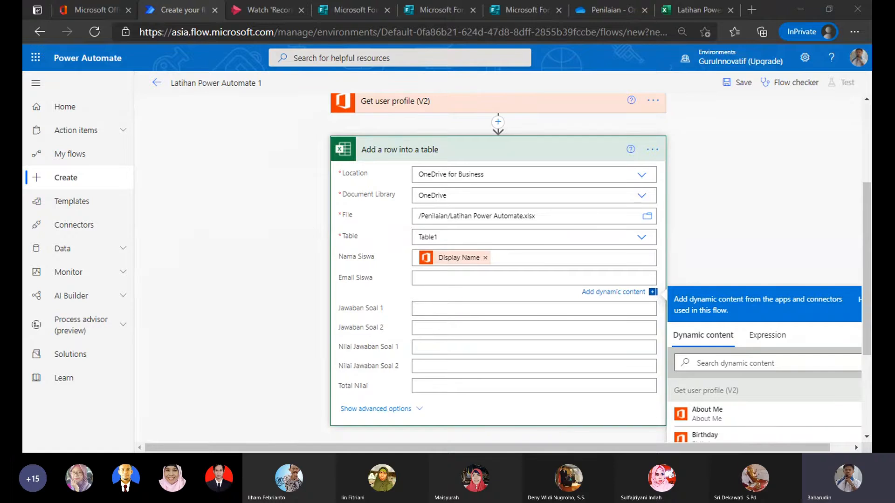
click(555, 415)
scroll(795, 377, down, 5)
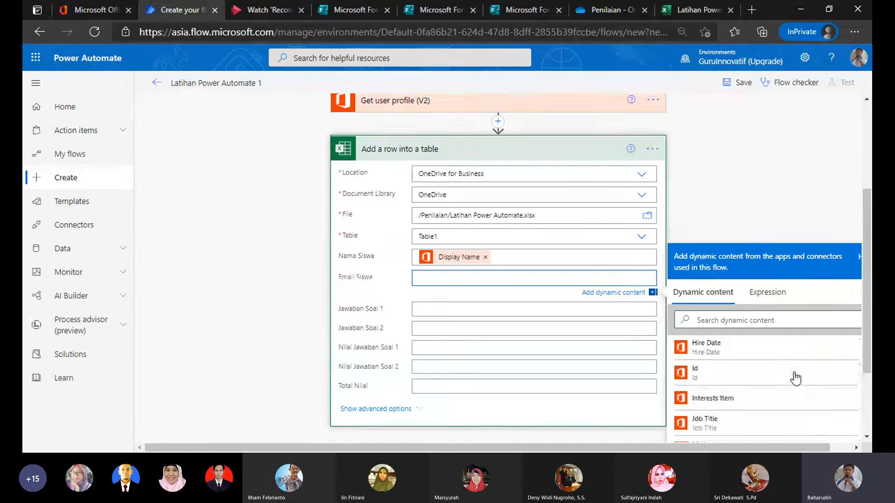
scroll(795, 378, down, 3)
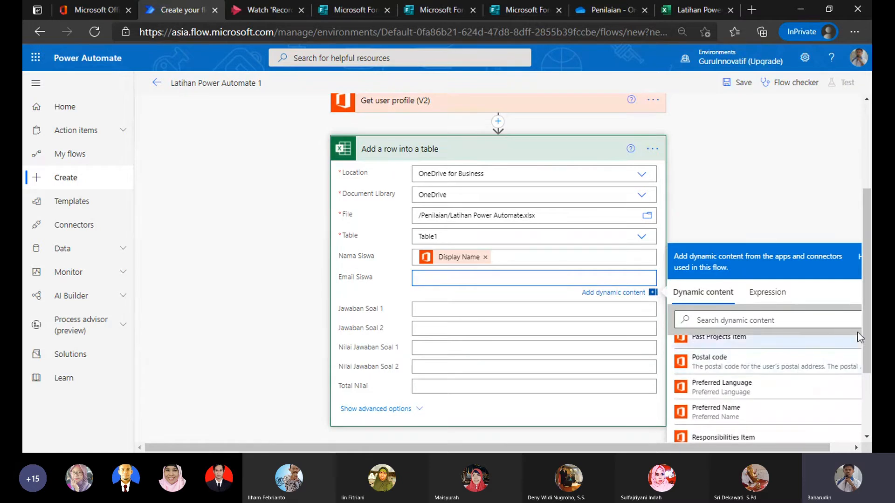
scroll(781, 322, down, 5)
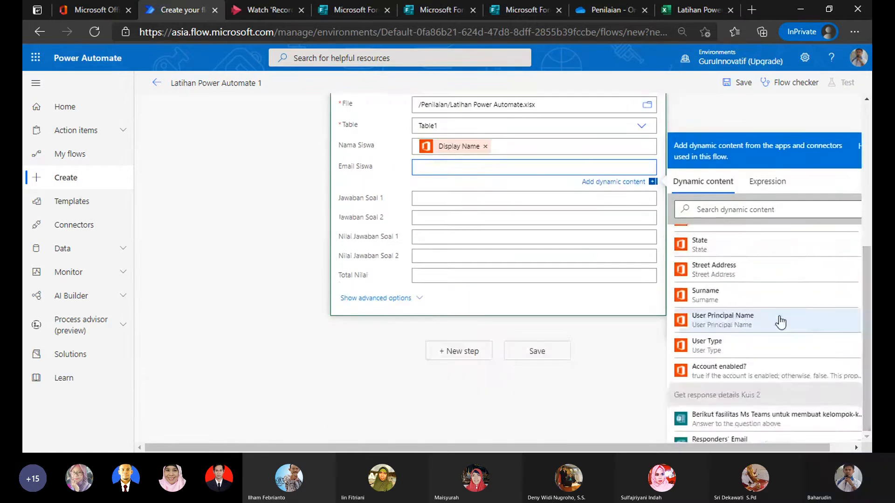
scroll(781, 322, down, 4)
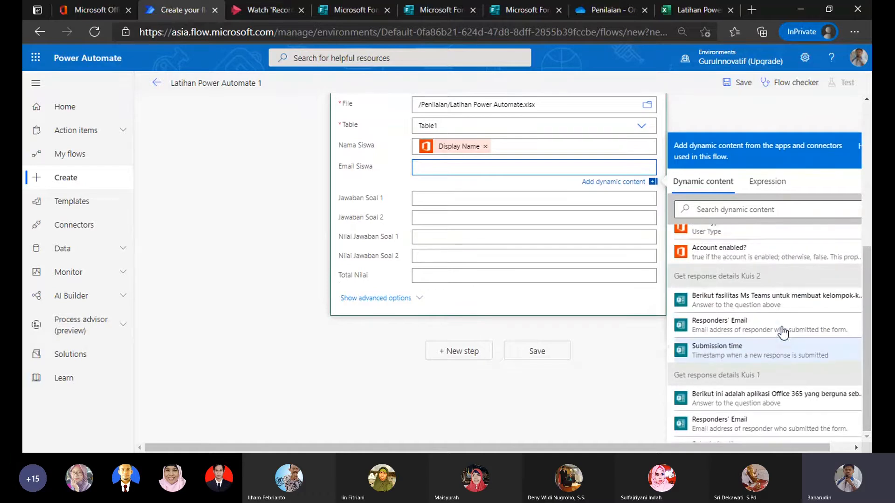
scroll(783, 332, up, 1)
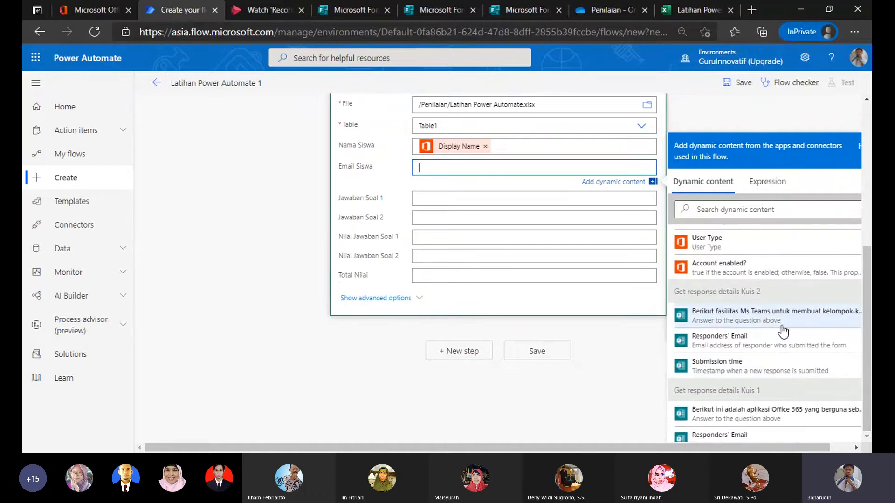
click(736, 348)
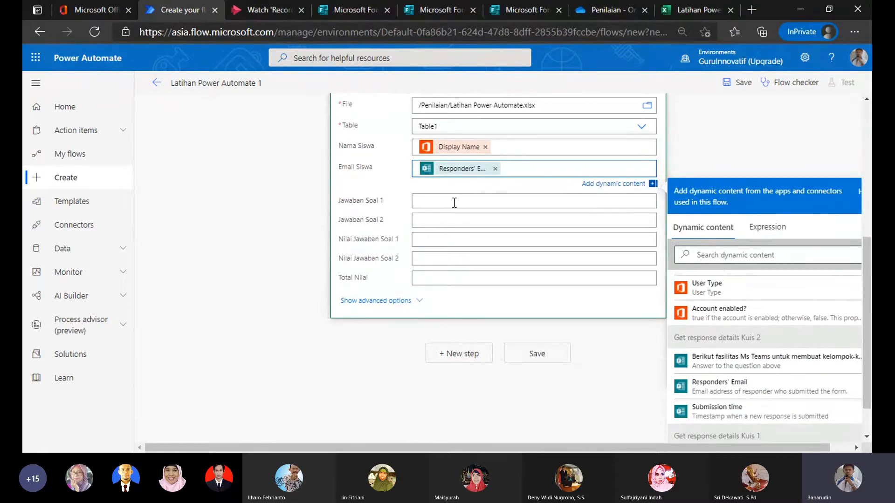
Map the Jawaban Soal 1 column to the "Berikut ini adalah aplikasi Office 365" question's answer from Get response details Kuis 1.
click(454, 203)
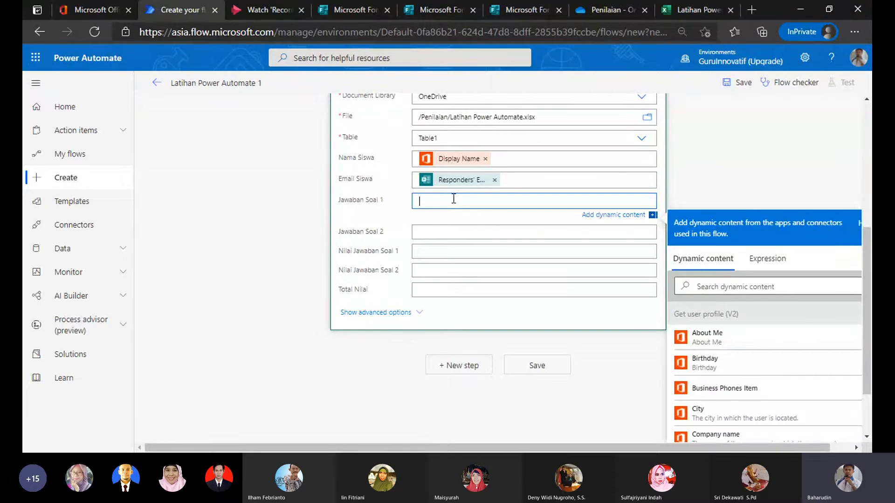
scroll(740, 345, down, 5)
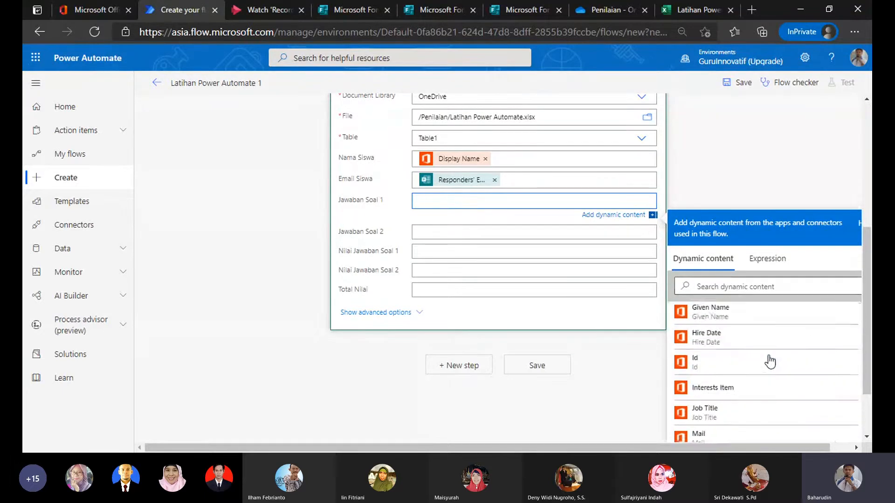
scroll(770, 361, down, 10)
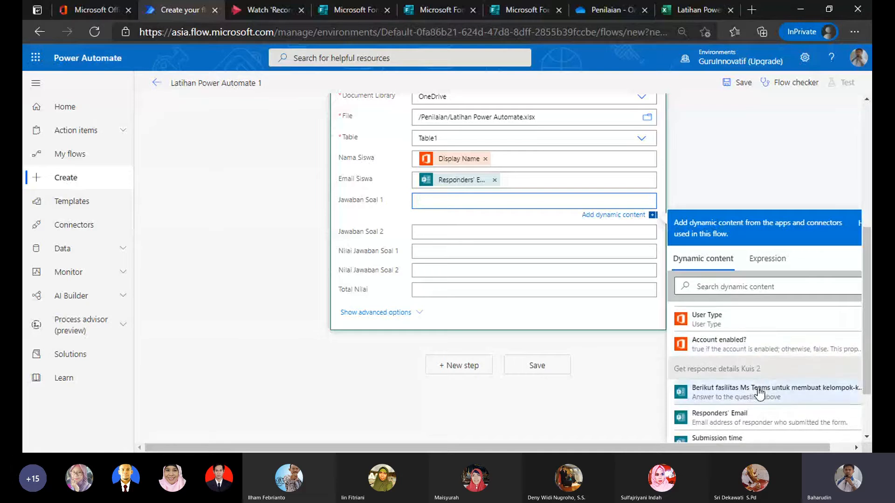
scroll(758, 394, down, 2)
scroll(757, 396, down, 2)
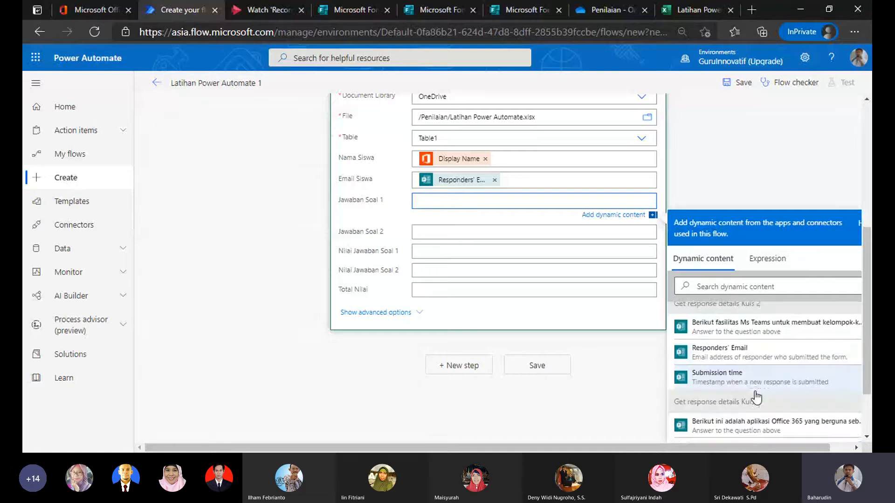
scroll(754, 401, down, 1)
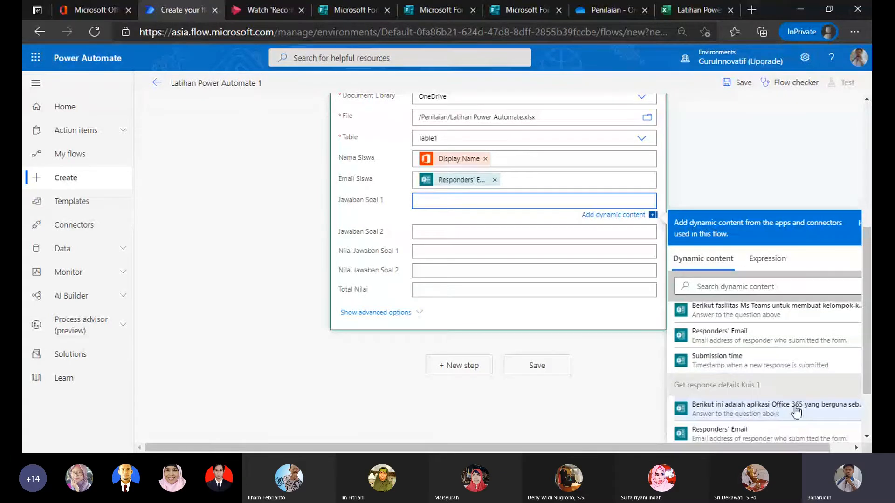
click(742, 410)
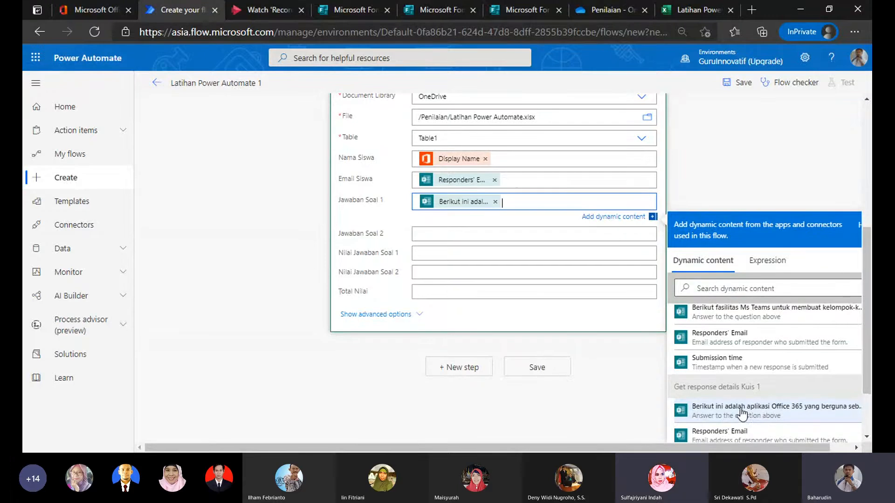
Map the Jawaban Soal 2 column to the "Berikut fasilitas Ms Teams" question's answer from Get response details Kuis 2.
click(452, 234)
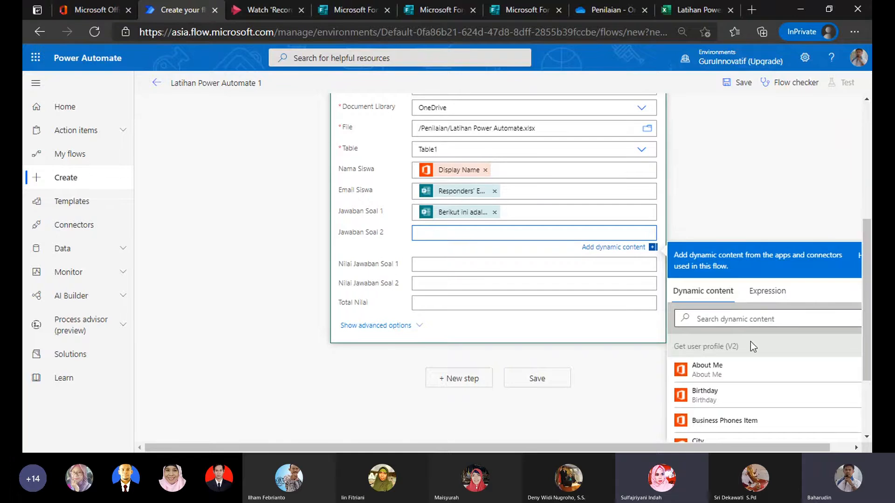
scroll(758, 335, down, 2)
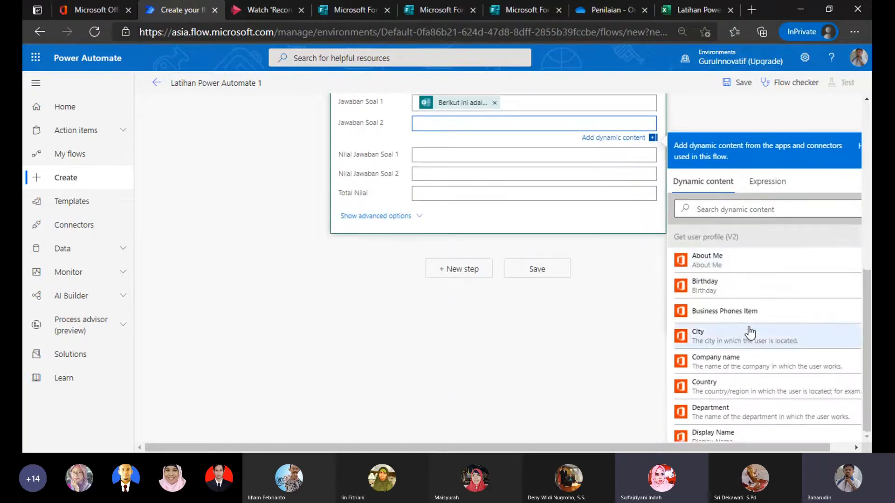
scroll(752, 326, down, 5)
scroll(754, 303, down, 10)
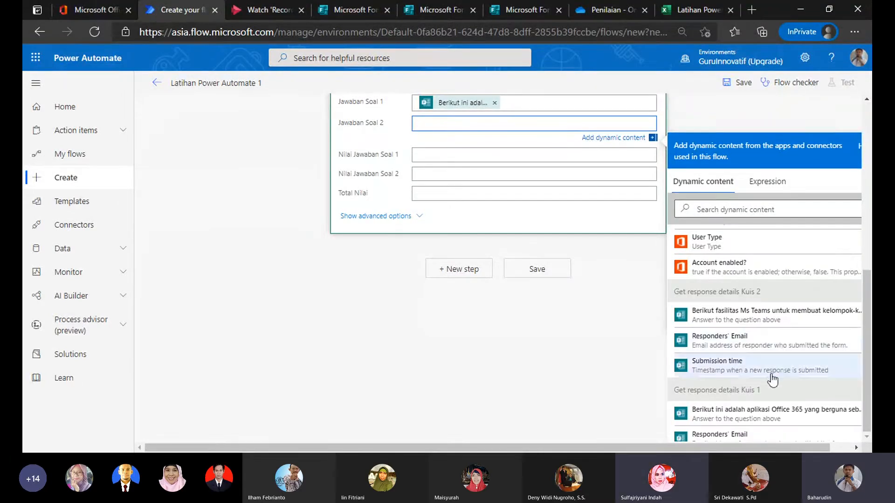
scroll(772, 379, down, 1)
scroll(770, 377, up, 1)
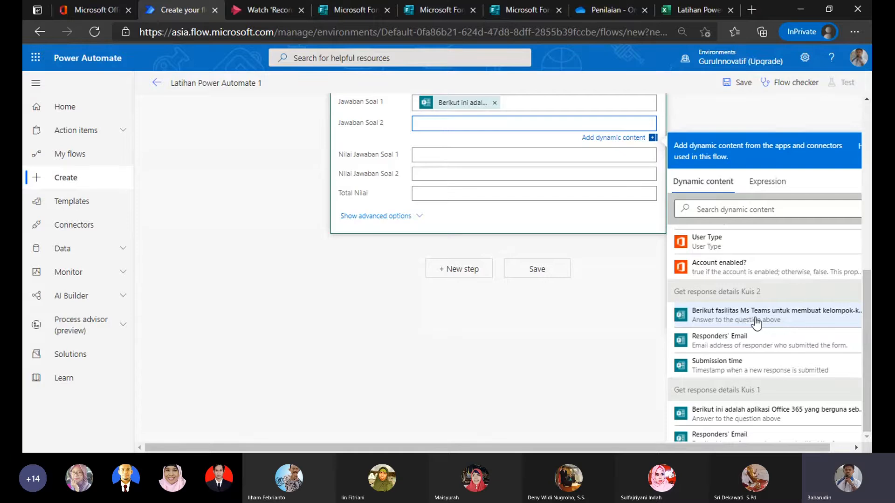
scroll(759, 324, down, 3)
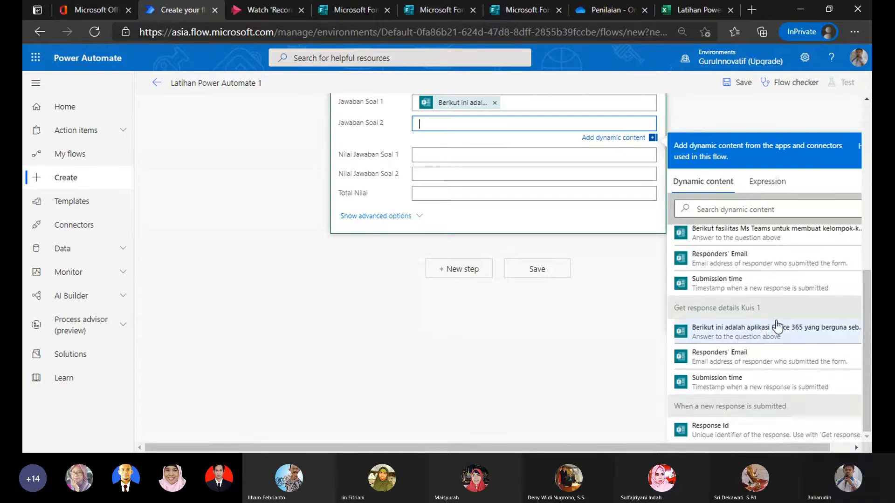
scroll(745, 317, up, 2)
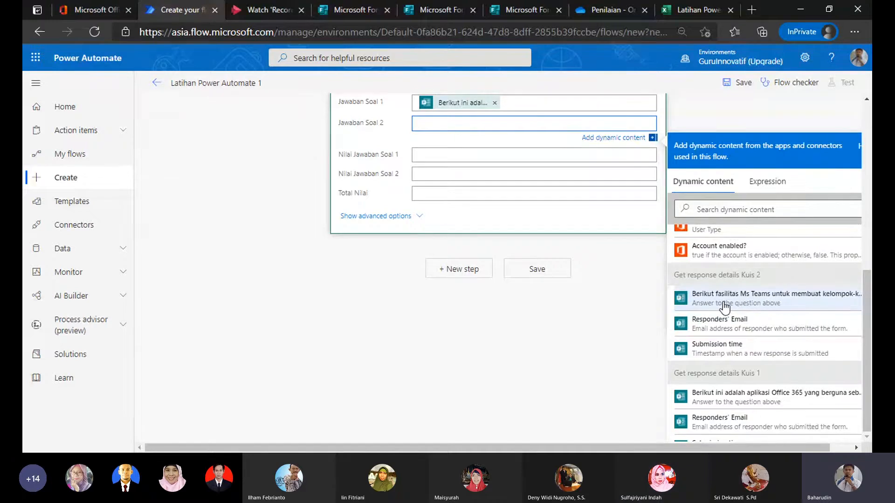
click(723, 299)
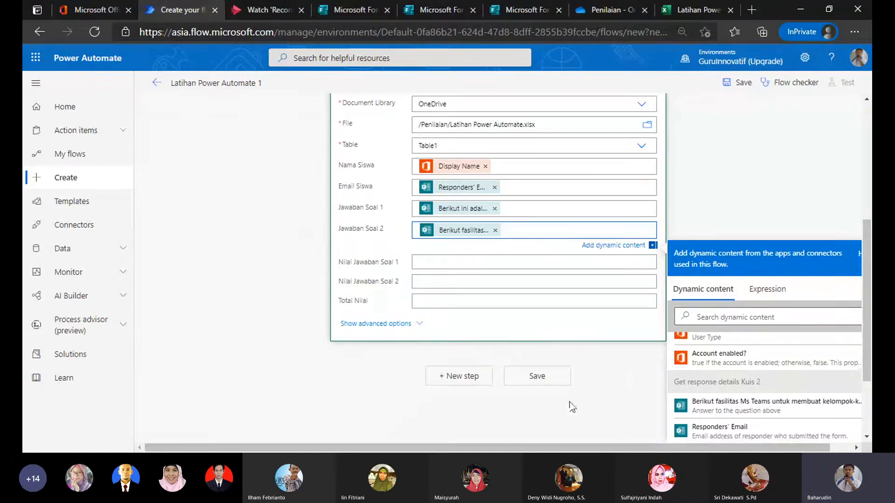
click(585, 391)
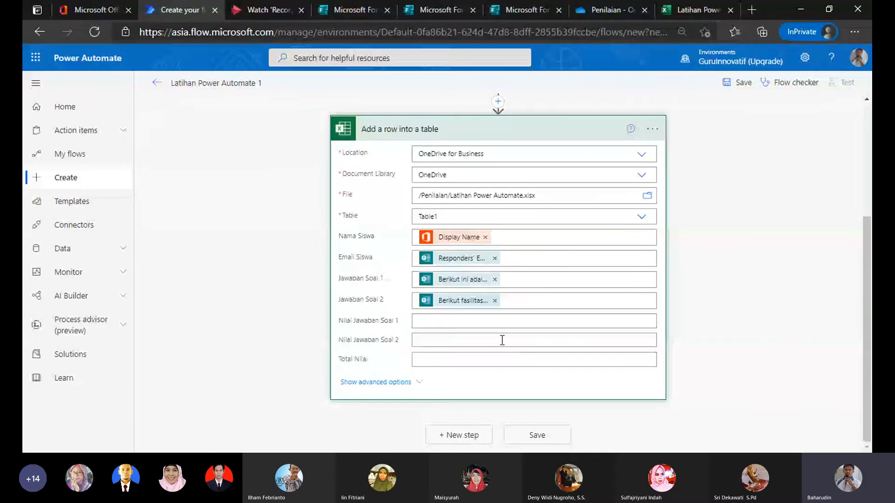
Save the flow and start a test run with the Manually option.
click(538, 436)
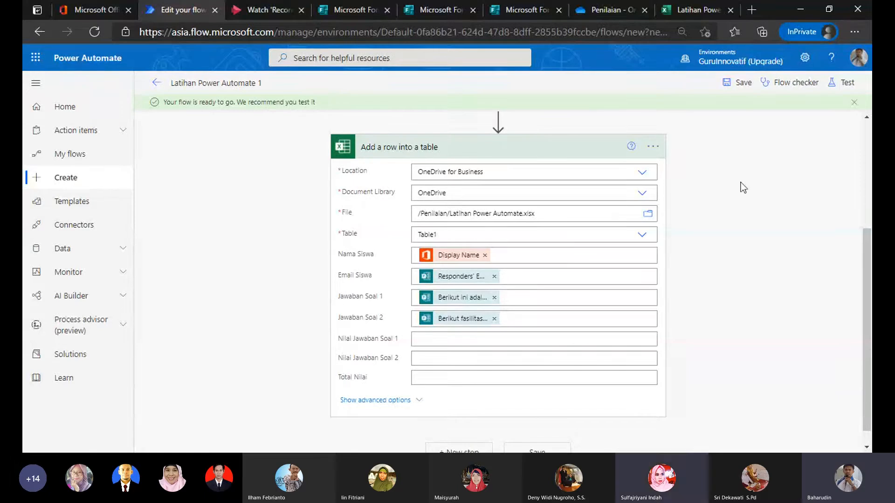
scroll(740, 183, up, 4)
click(834, 84)
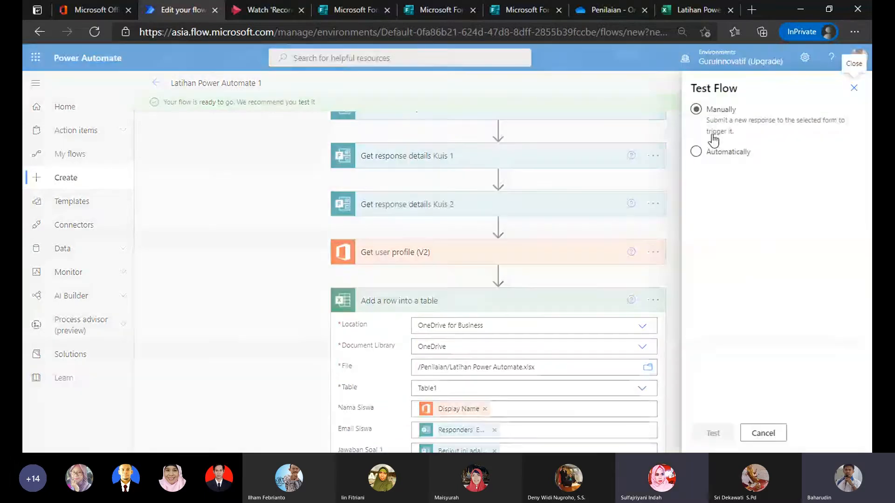
click(865, 89)
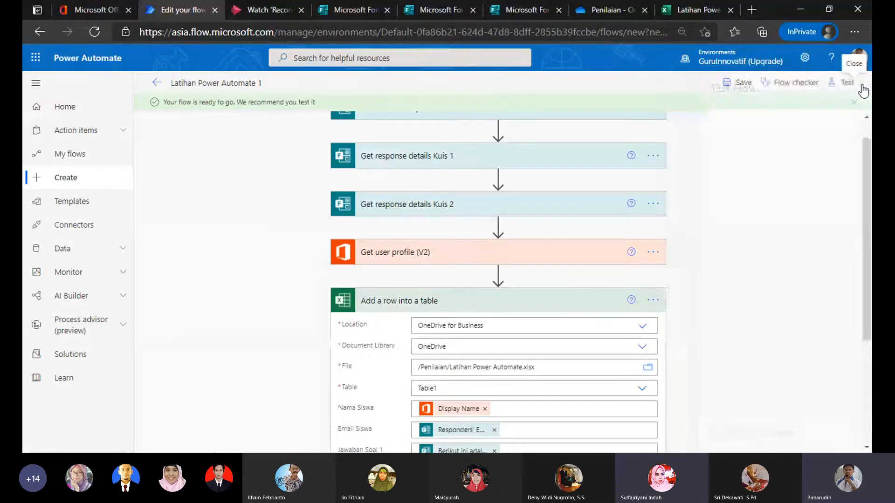
click(839, 85)
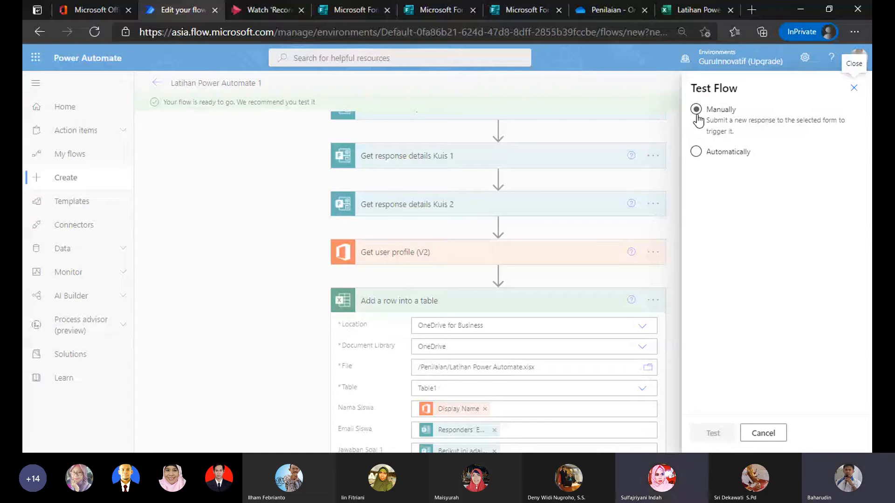
click(694, 151)
click(695, 111)
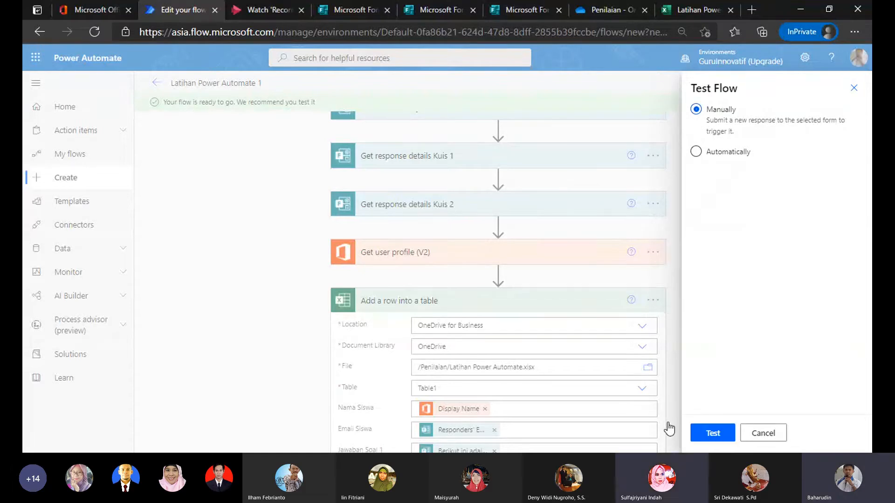
click(713, 434)
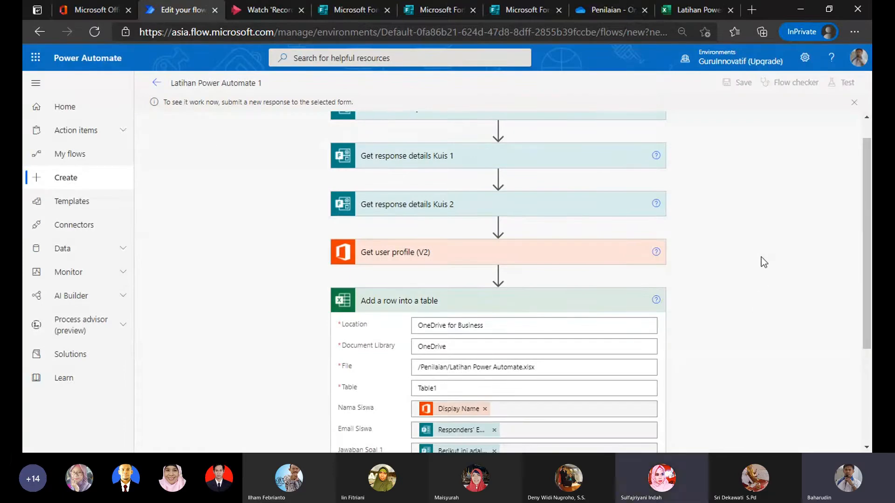
scroll(824, 225, up, 1)
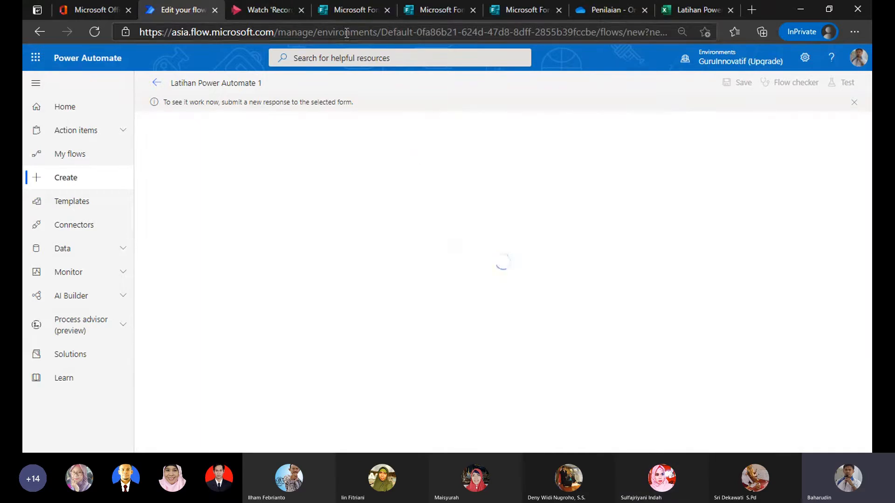
Switch to Microsoft Forms and submit a Kuis 1 response from its preview, answering Ms Teams.
click(356, 10)
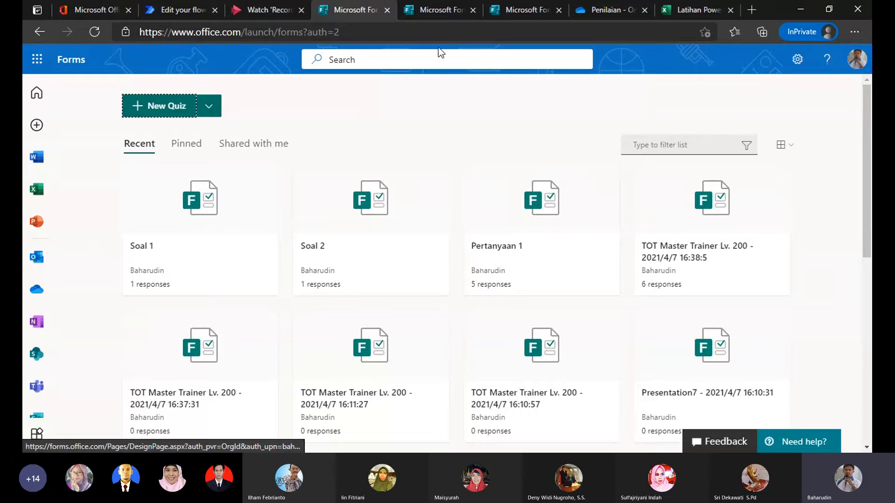
click(437, 10)
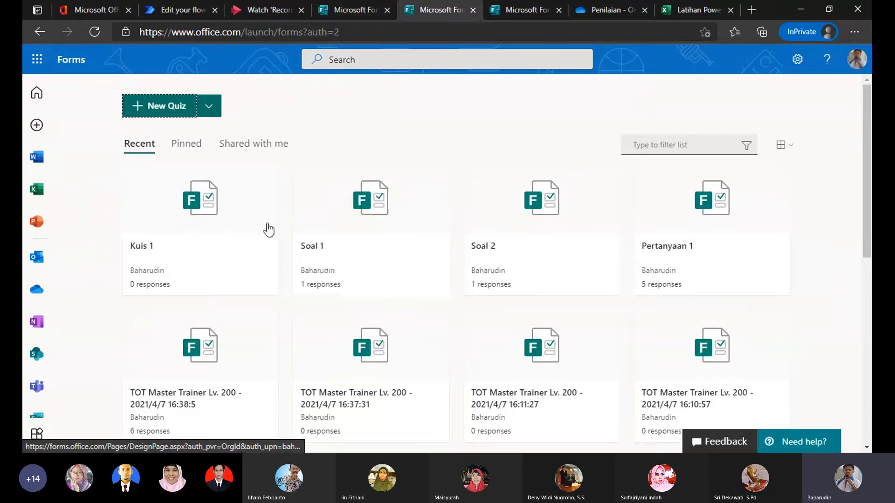
click(211, 203)
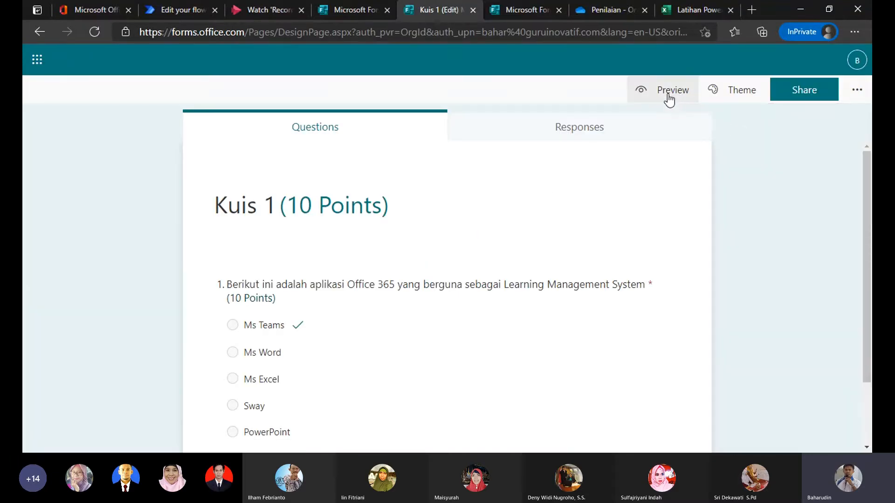
click(670, 99)
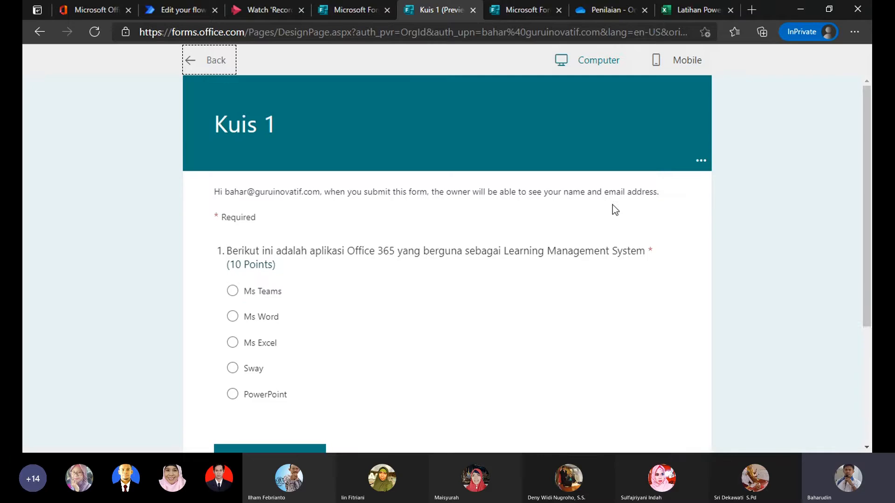
scroll(612, 205, down, 1)
click(232, 255)
scroll(302, 309, down, 2)
click(292, 344)
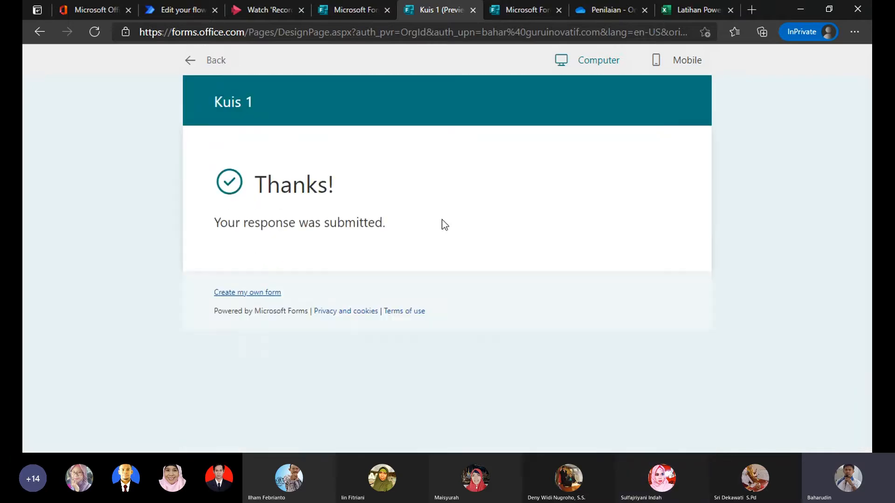
click(214, 61)
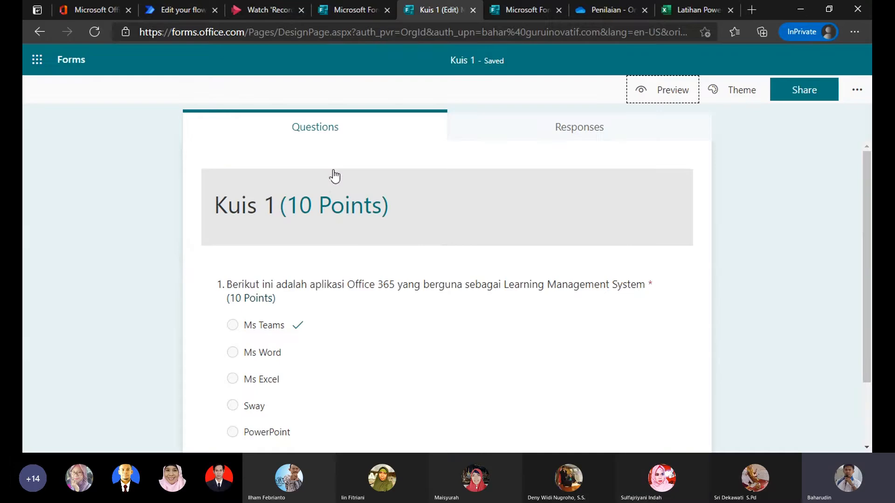
Submit a Kuis 2 response from the form's preview, answering Task by Planner To Do.
click(71, 60)
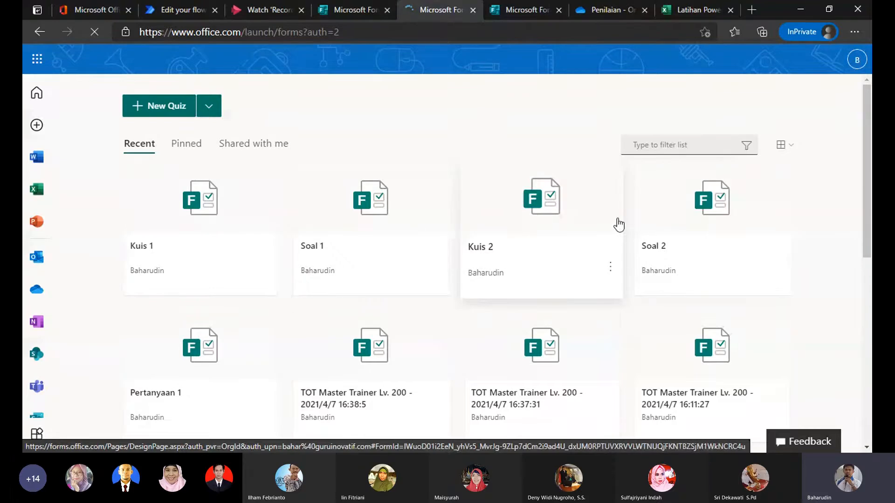
click(542, 221)
click(668, 91)
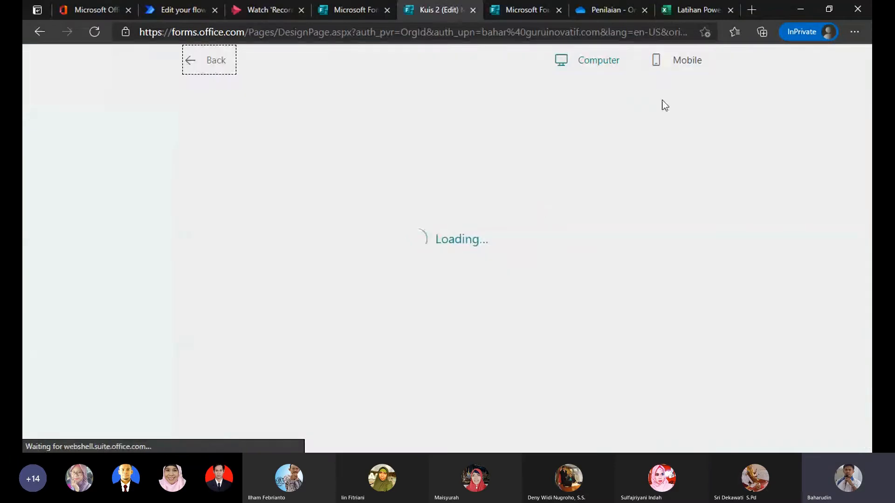
scroll(348, 285, down, 2)
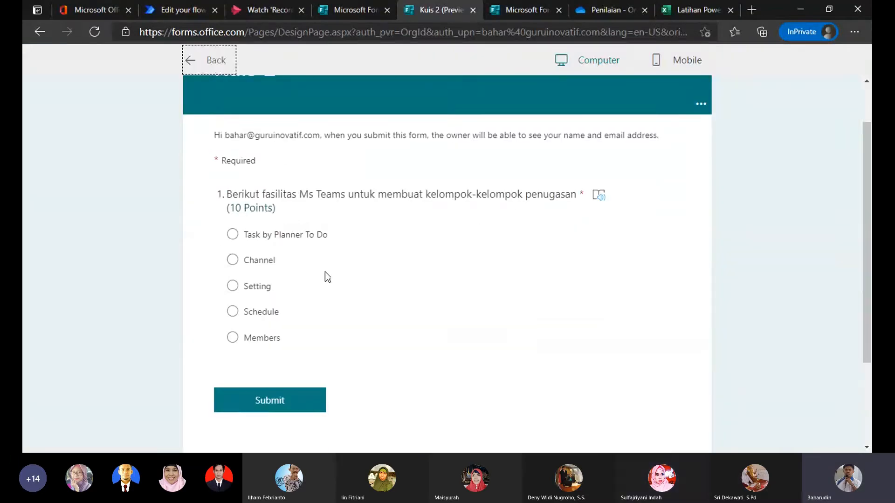
click(232, 234)
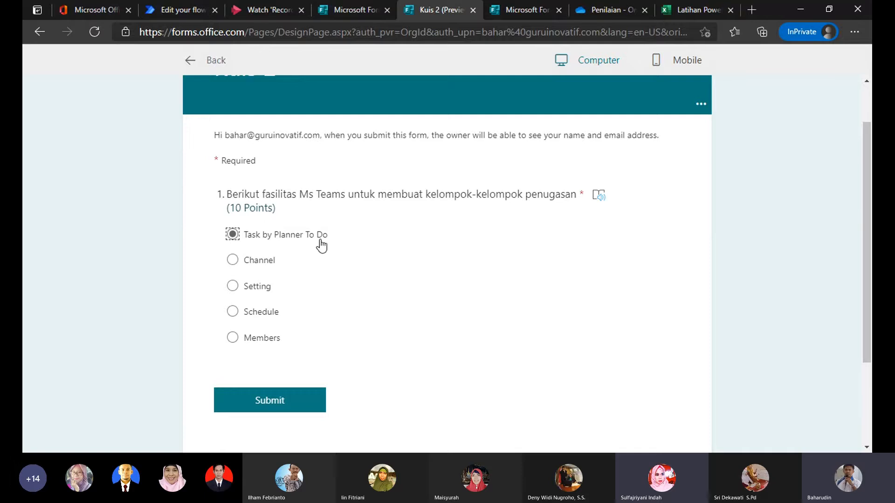
click(300, 409)
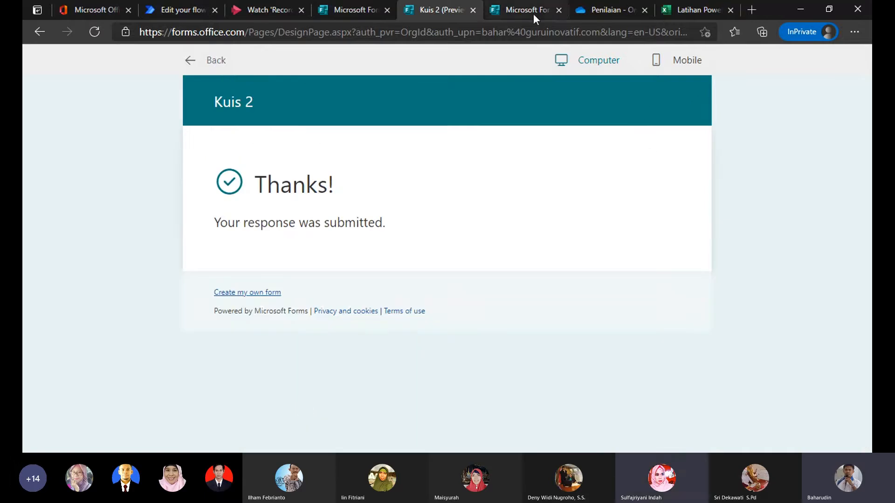
Check the test run in Power Automate, and examine the score table in the Latihan Power Automate workbook in Excel.
click(178, 16)
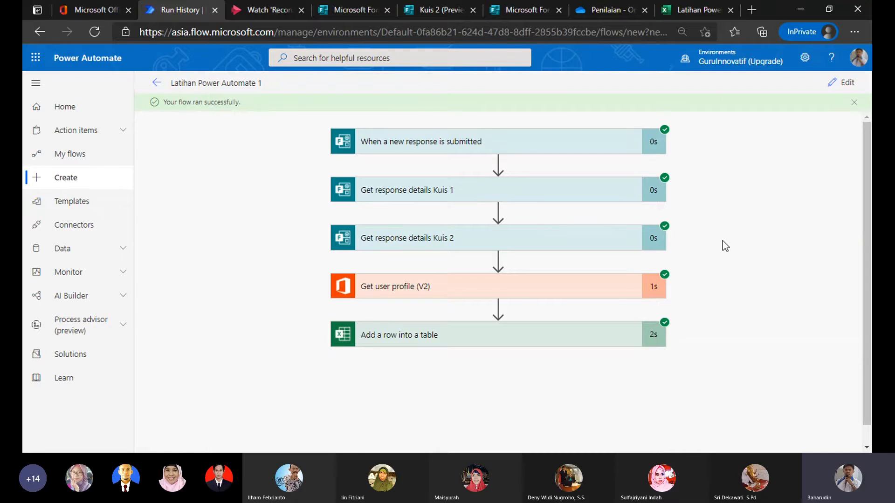
click(689, 9)
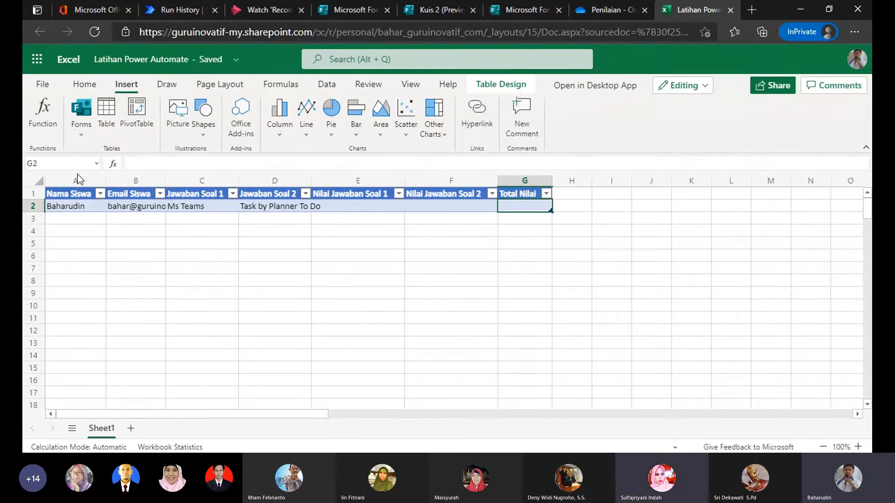
click(38, 178)
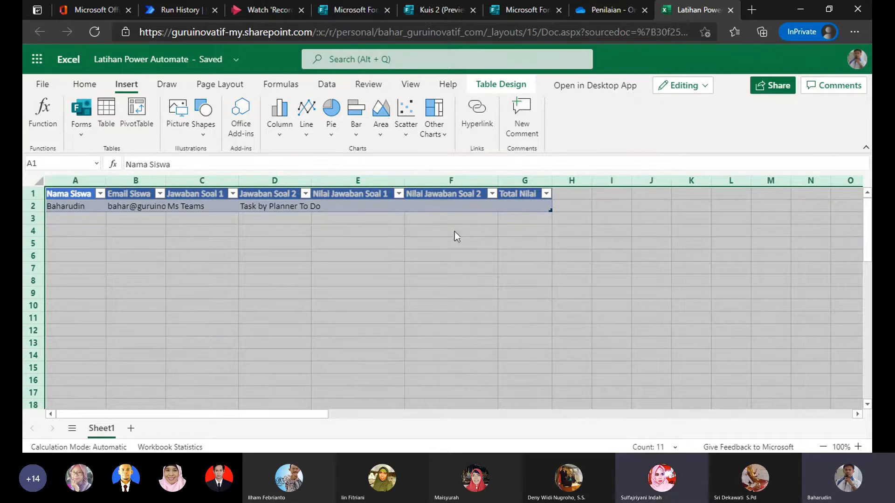
click(365, 236)
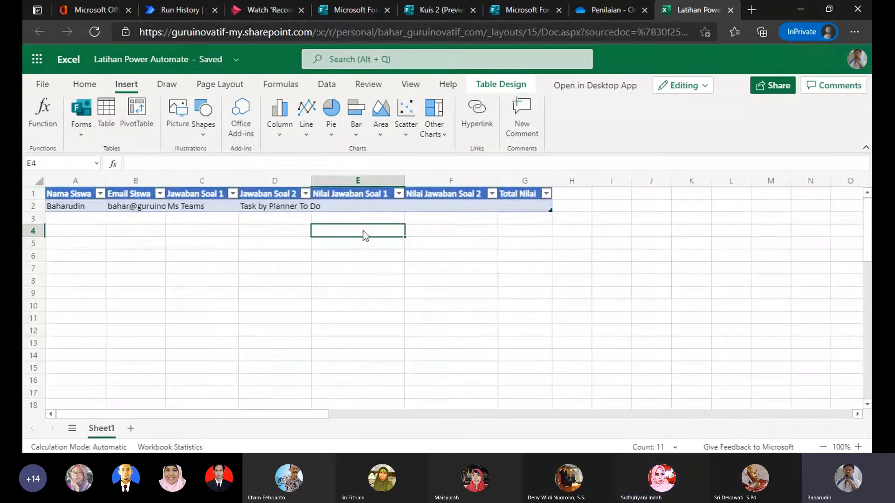
click(348, 206)
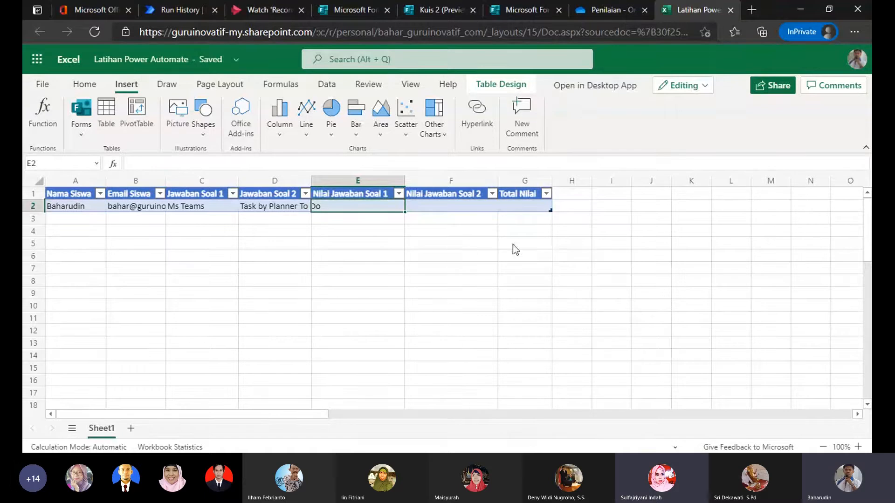
click(582, 254)
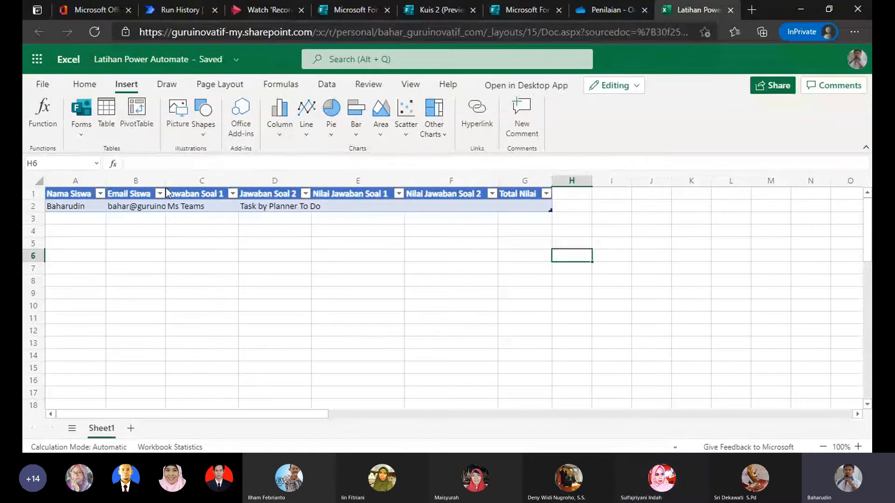
Widen the Email Siswa column slightly and inspect the name, email and Jawaban Soal 1 cells in row 2.
drag(165, 180, 180, 184)
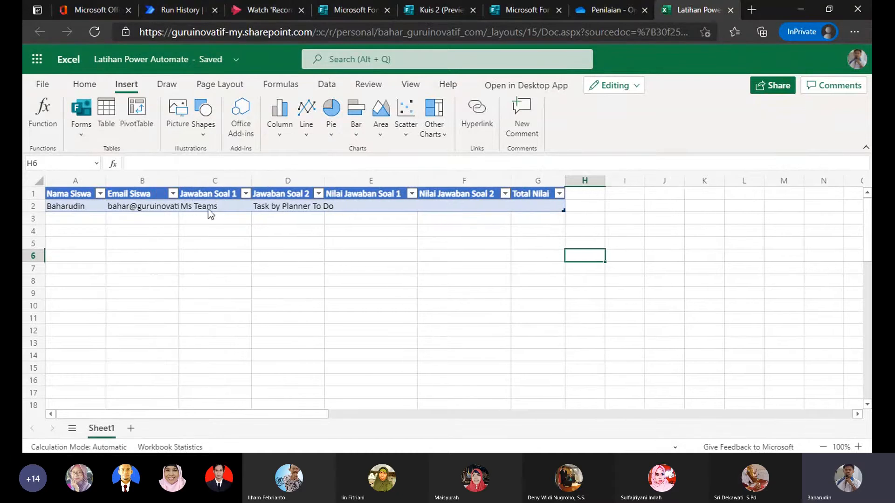
click(78, 211)
click(130, 208)
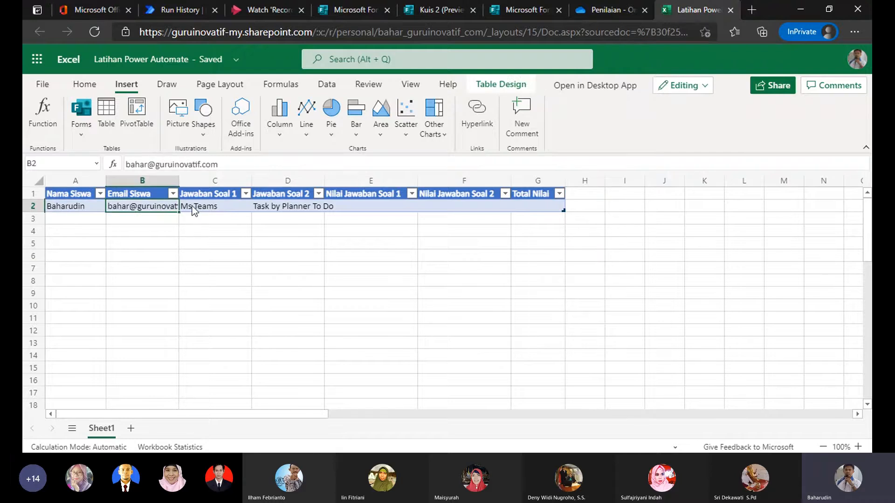
click(238, 208)
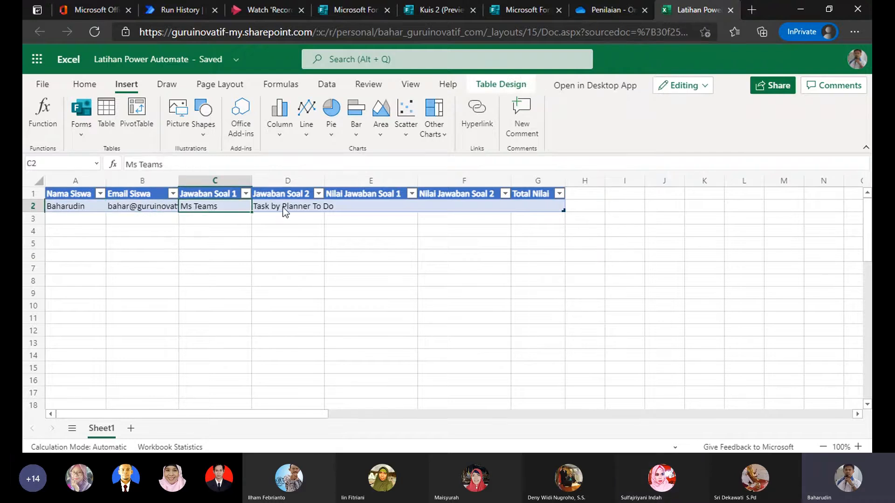
Widen the Jawaban Soal 2, Nilai Jawaban Soal 2, Total Nilai and Email Siswa columns, fitting the answer and email text in row 2.
click(366, 206)
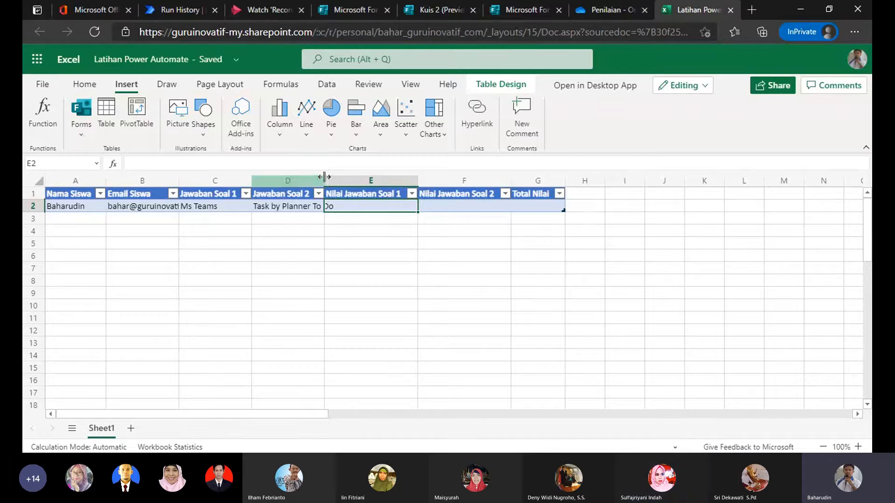
drag(323, 176, 343, 177)
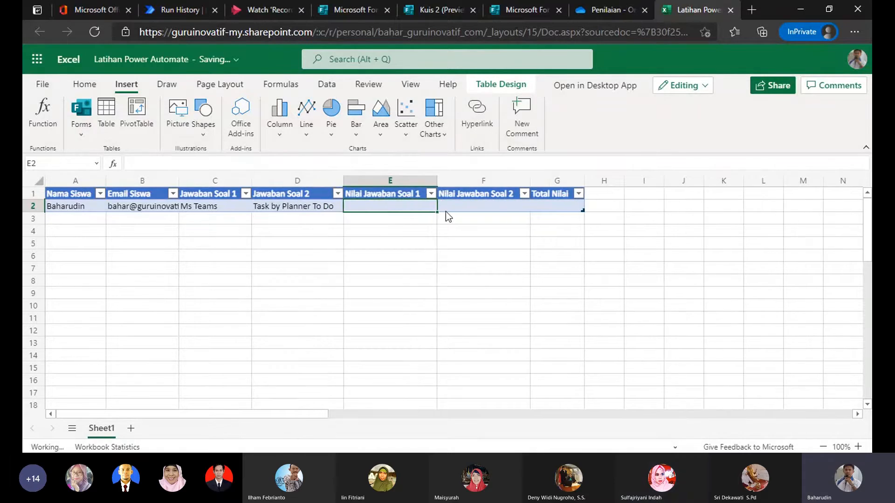
click(496, 210)
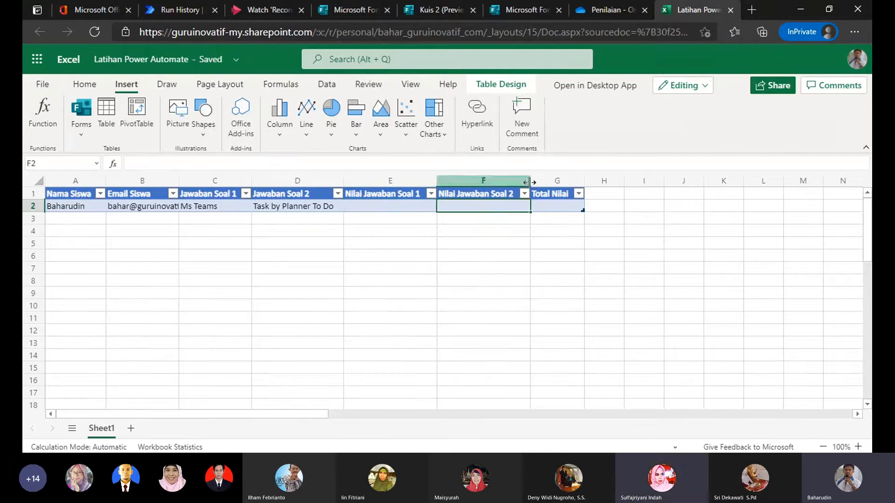
drag(531, 182, 554, 184)
drag(608, 181, 619, 183)
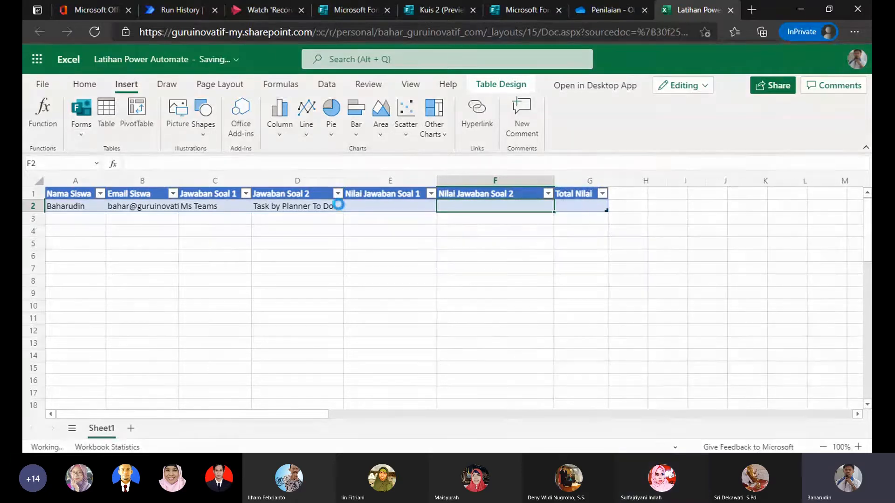
click(168, 208)
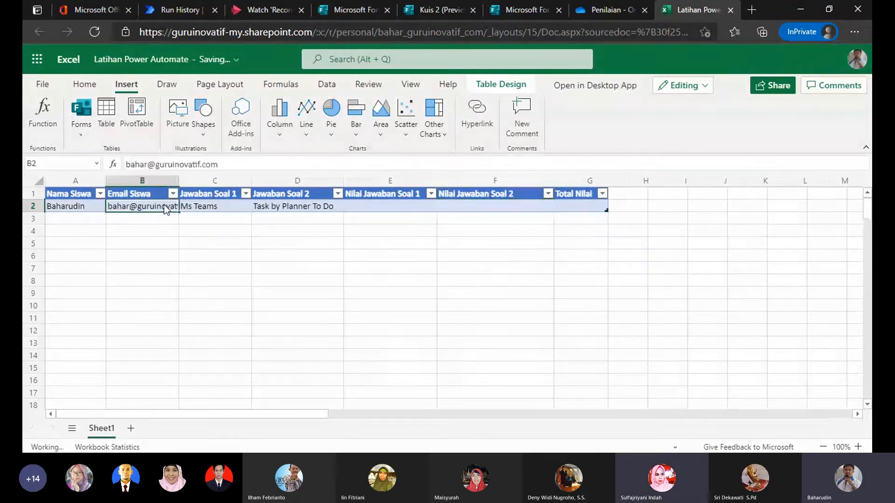
drag(179, 182, 230, 182)
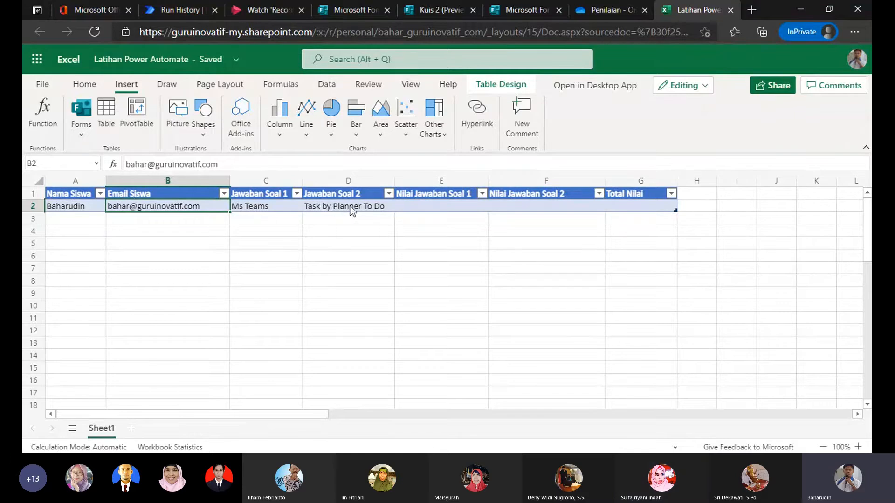
click(425, 208)
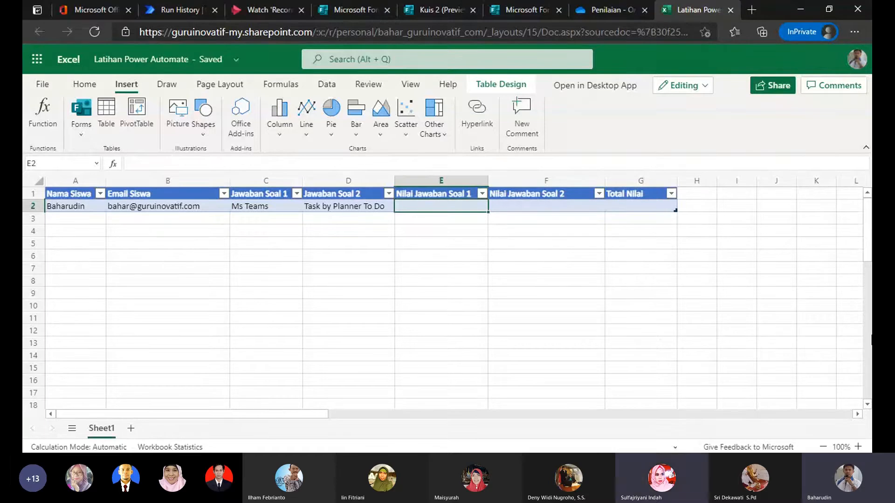
text(=IF)
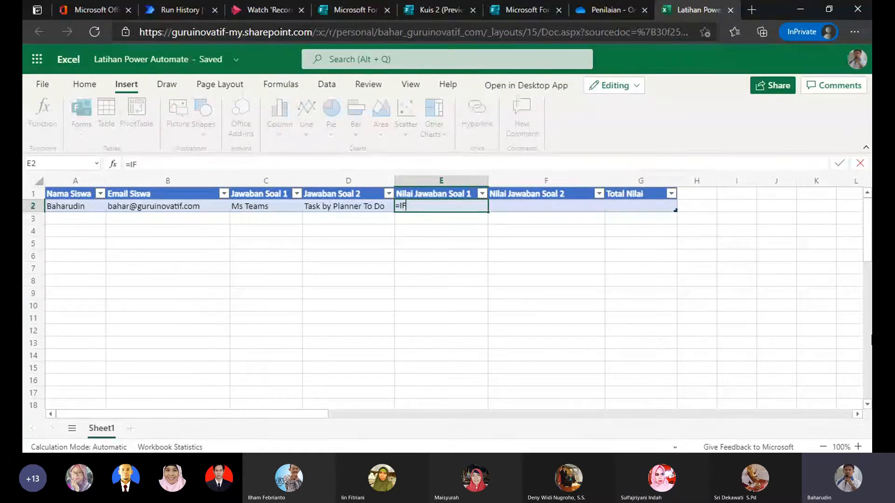
text(()
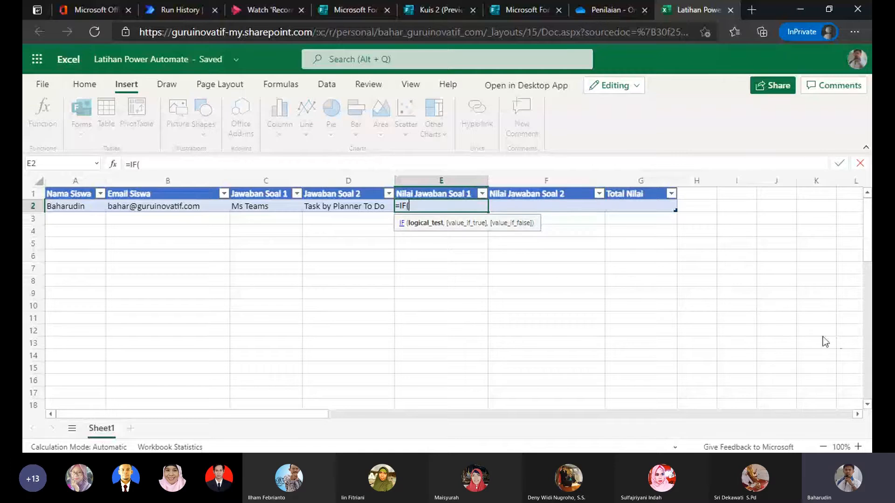
click(273, 207)
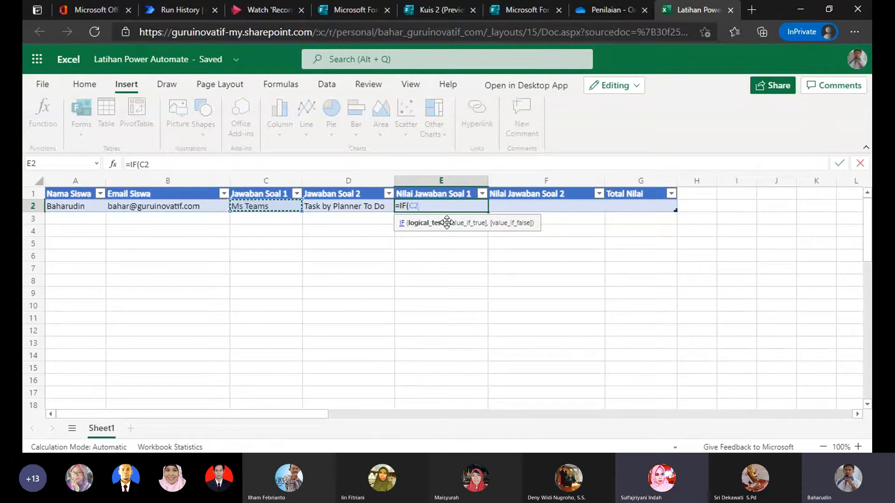
key(BackSpace)
key(BackSpace)
key(BackSpace)
key(BackSpace)
key(BackSpace)
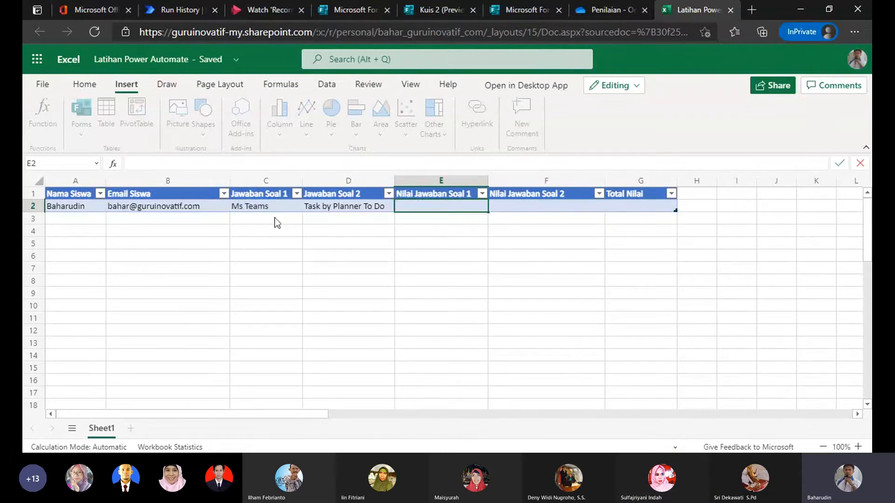
key(Escape)
Copy the answer text Ms Teams from cell C2 for use in the Nilai Jawaban Soal 1 formula.
click(275, 208)
drag(164, 165, 125, 164)
click(412, 204)
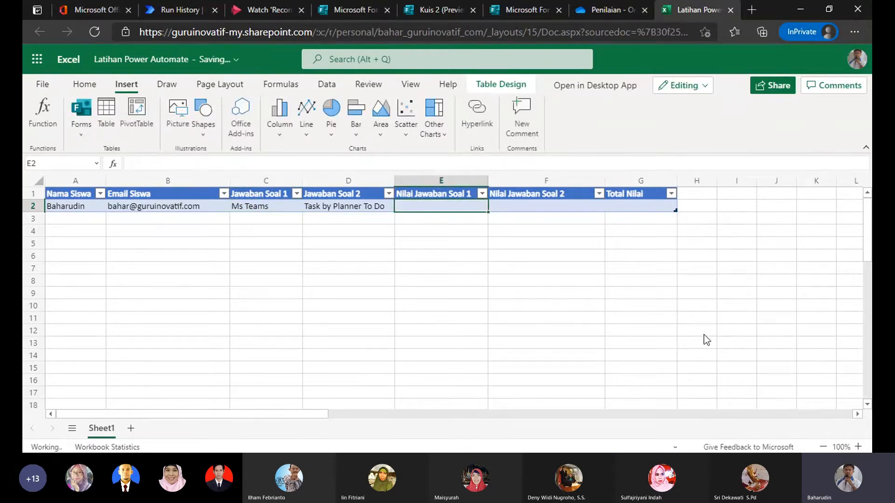
Enter the scoring formula =IF(C2="Ms Teams",50,0) in cell E2 under Nilai Jawaban Soal 1.
text(=IF)
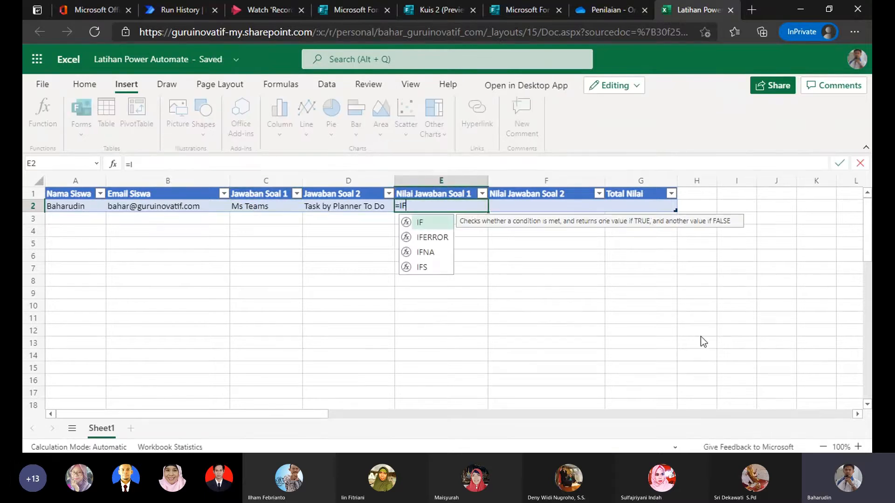
text(()
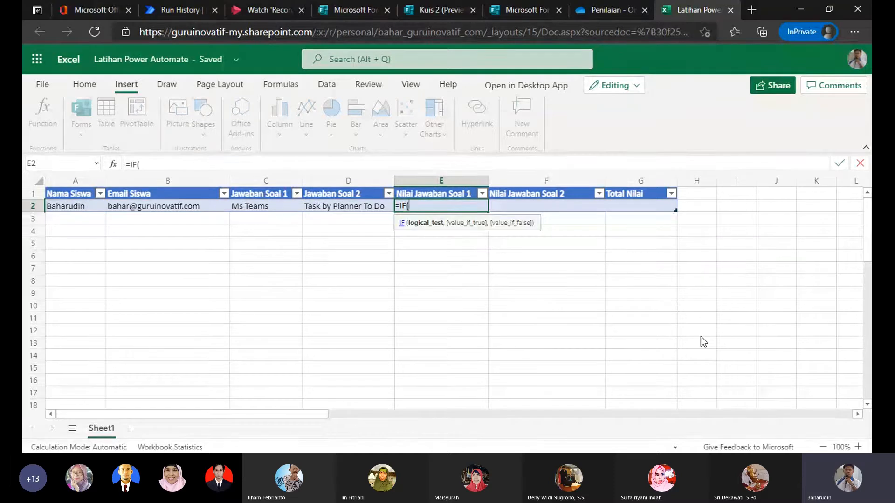
click(254, 209)
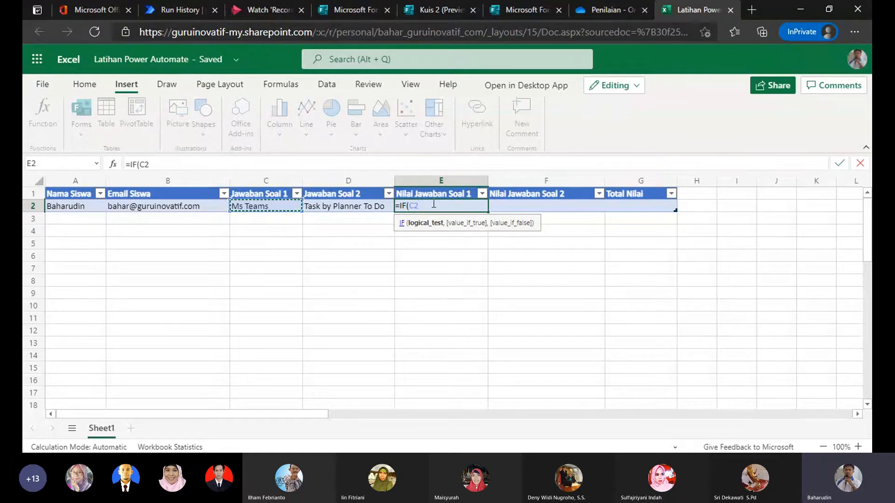
text(=")
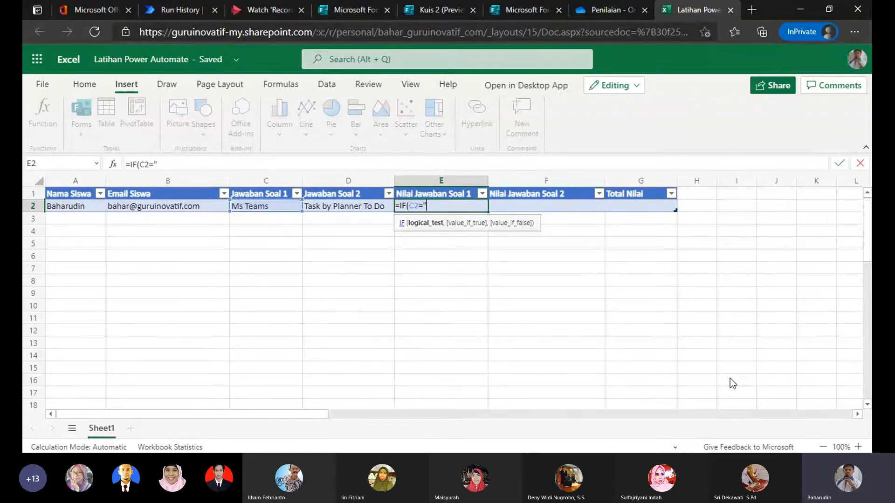
text(Ms Teams)
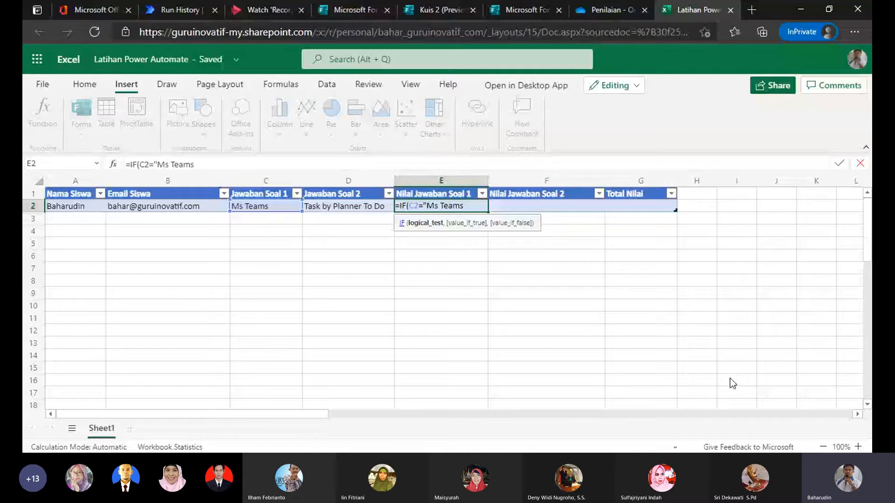
text(",50)
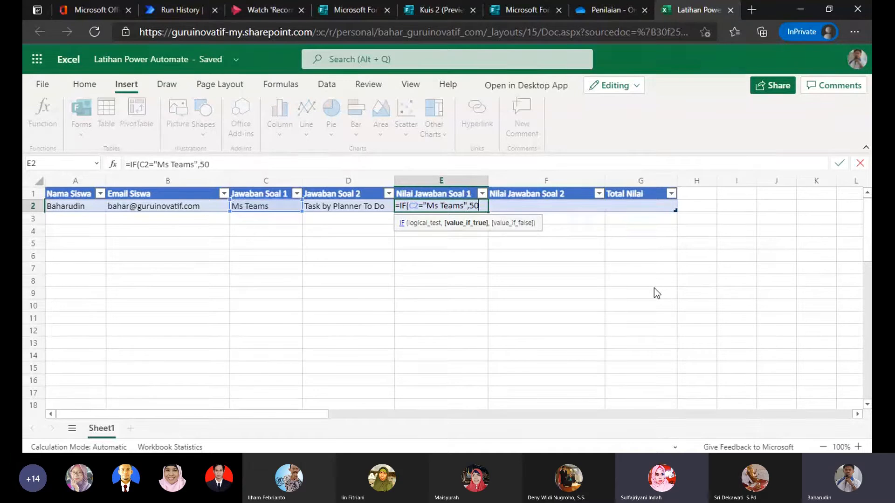
text(,)
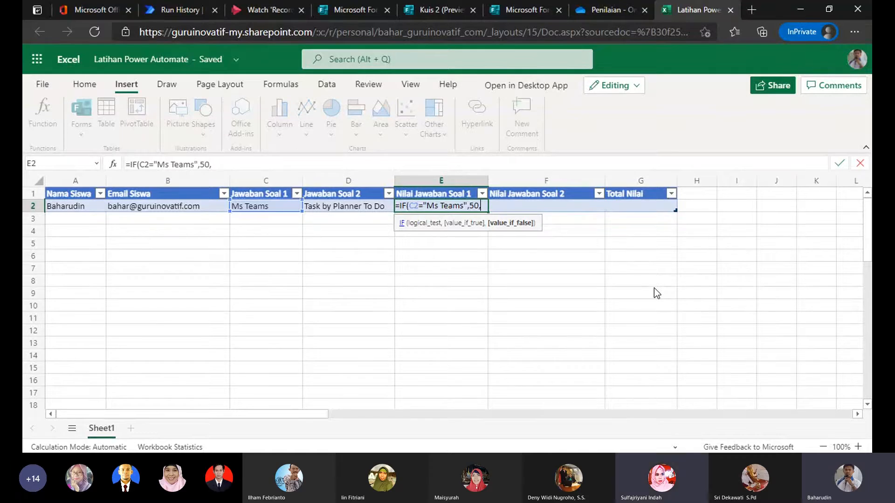
text(0))
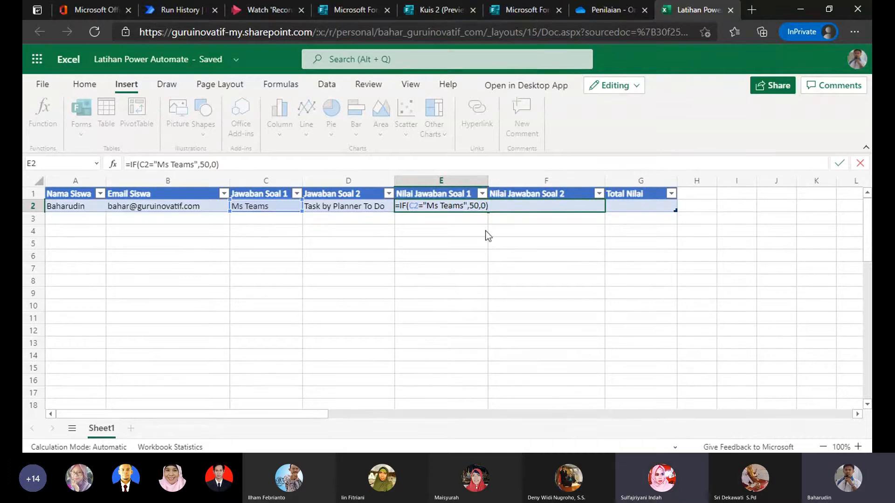
key(Return)
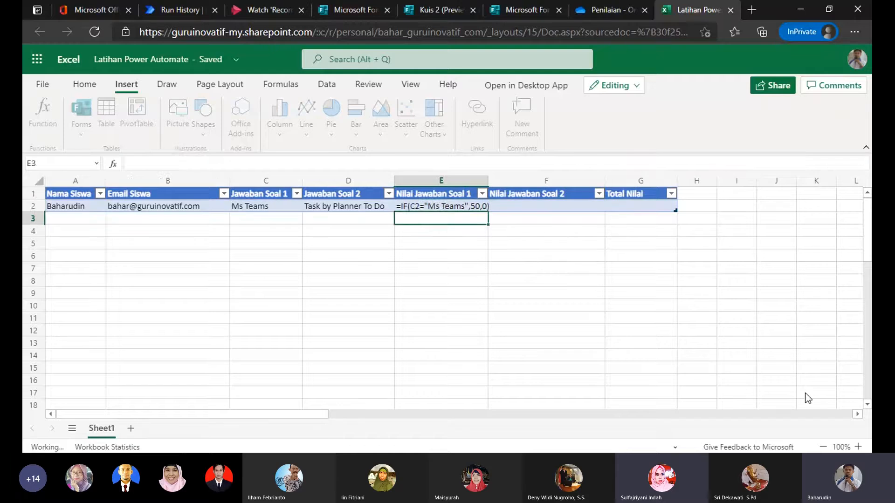
key(Up)
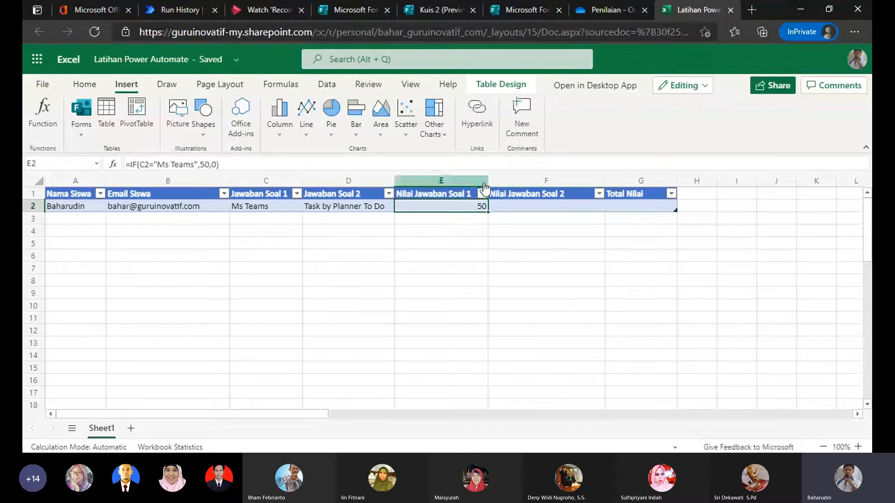
key(Right)
text(=)
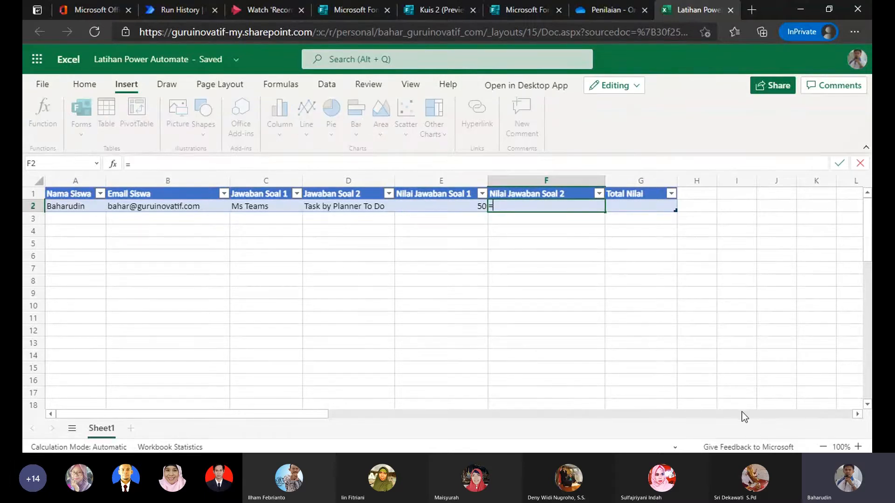
key(Escape)
Copy the answer text Task by Planner To Do from cell D2 for use in the Nilai Jawaban Soal 2 formula.
click(323, 205)
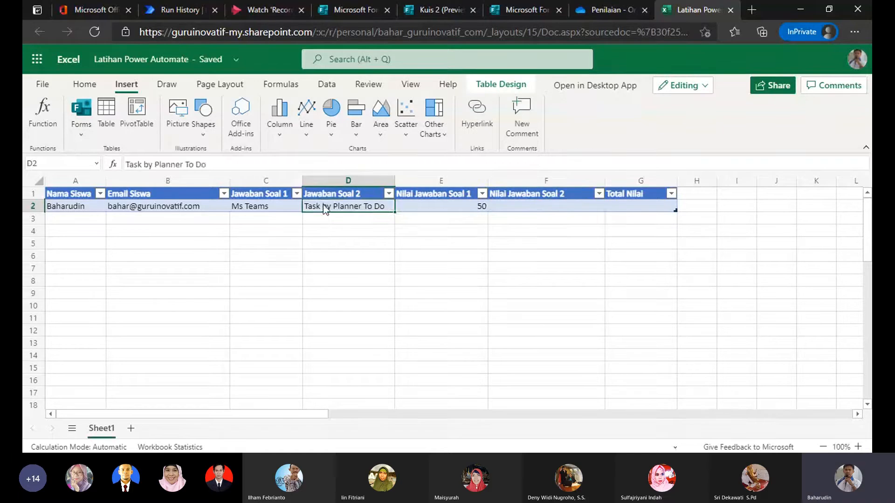
drag(207, 164, 125, 164)
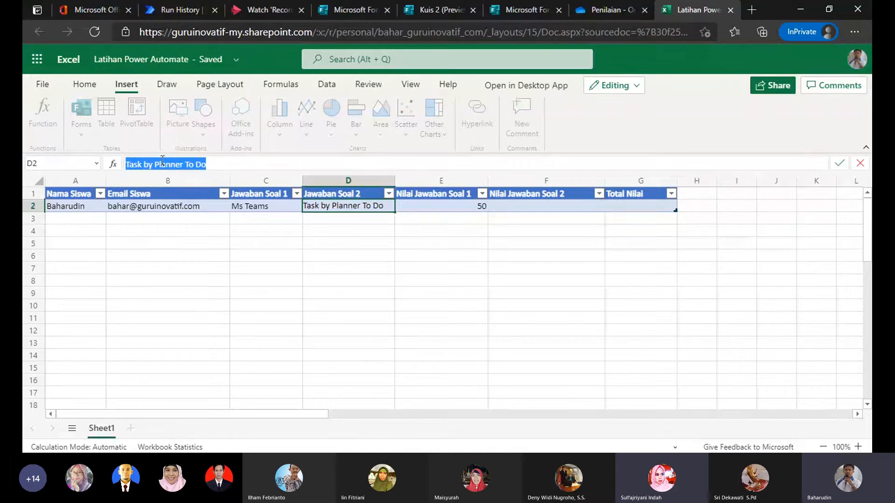
click(243, 165)
drag(242, 165, 118, 166)
click(515, 213)
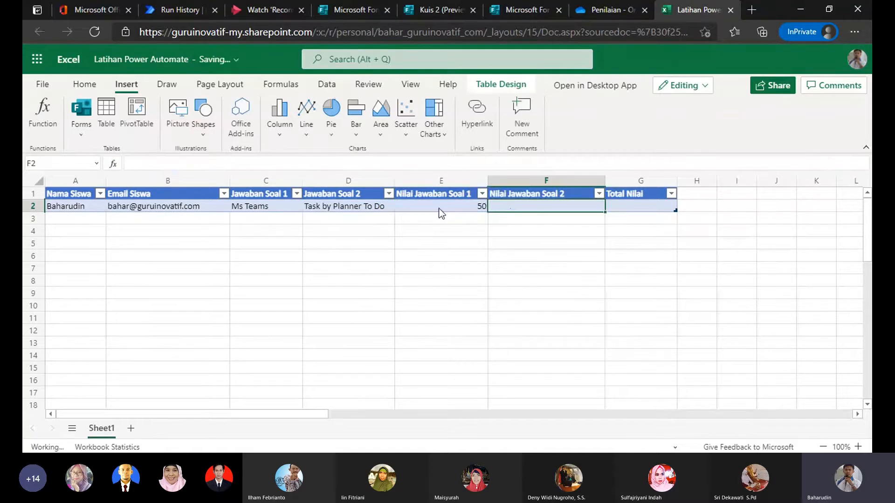
Enter the scoring formula =IF(D2="Task by Planner To Do",50,0) in cell F2 under Nilai Jawaban Soal 2.
click(439, 209)
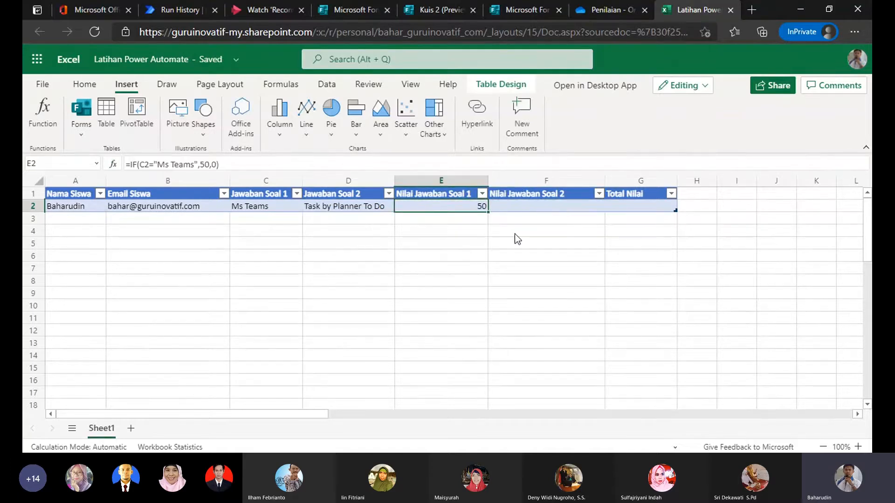
key(Right)
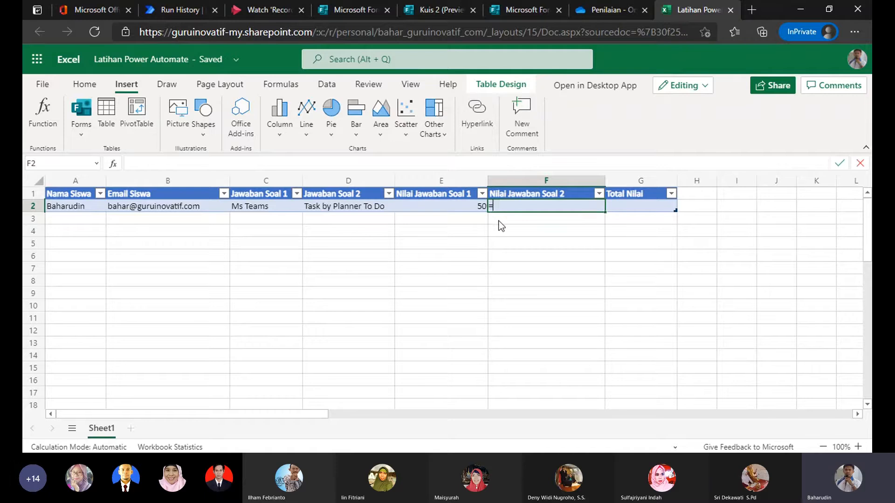
text(=IF()
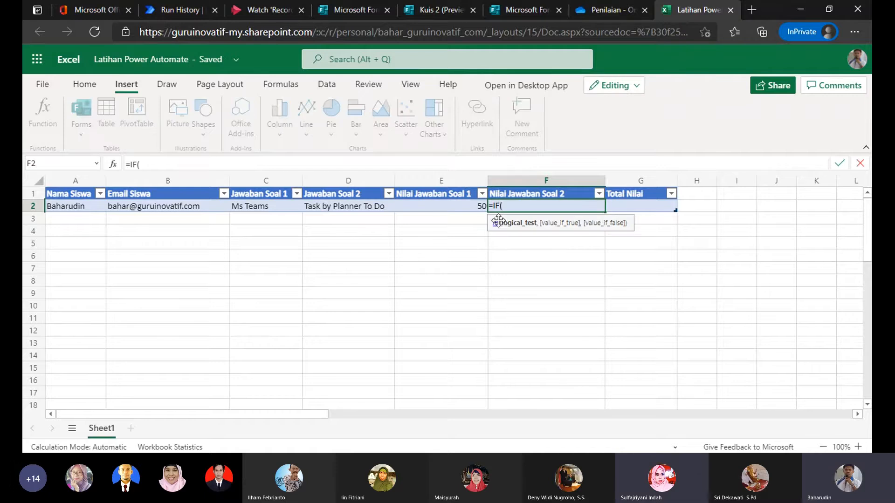
click(365, 206)
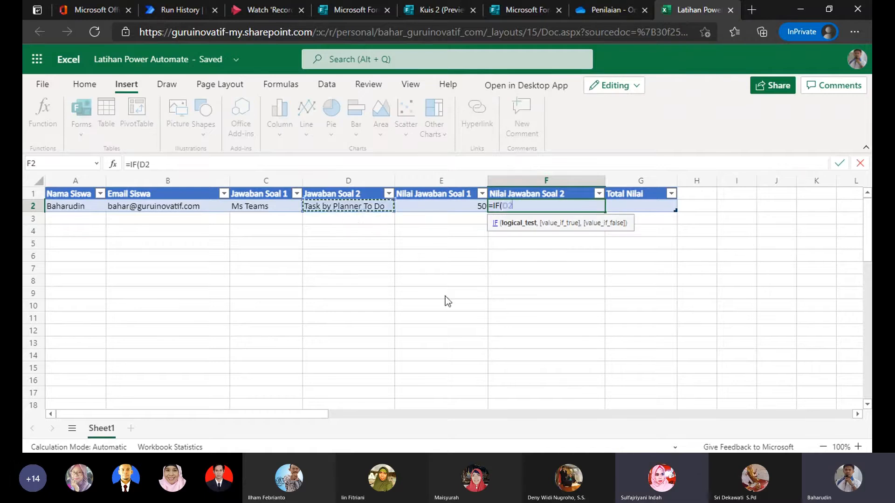
text(=")
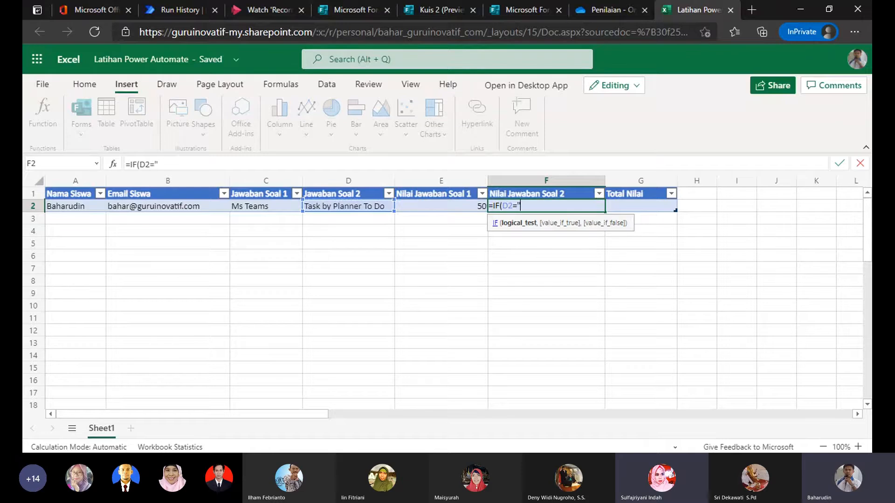
key(ctrl+v)
text(")
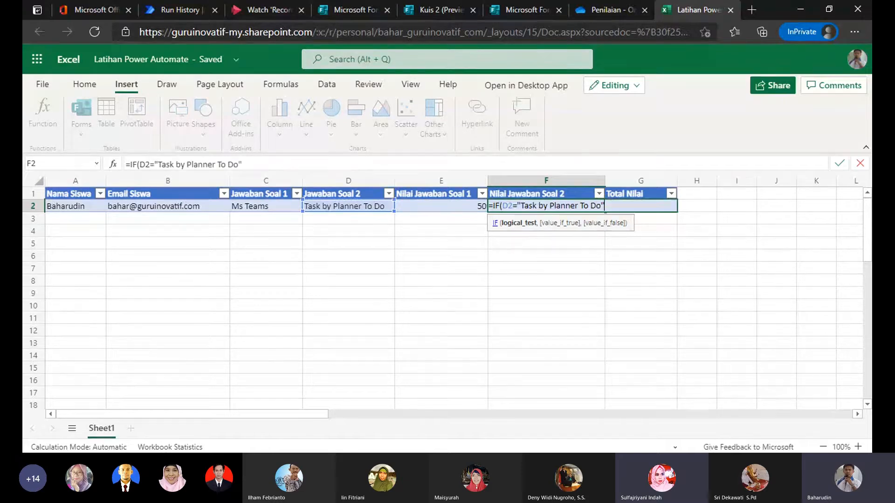
text(,)
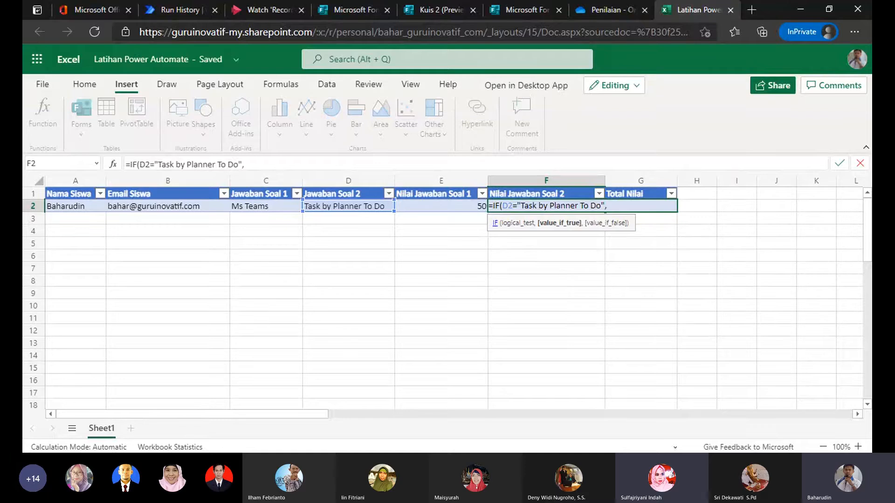
text(50,0))
key(Return)
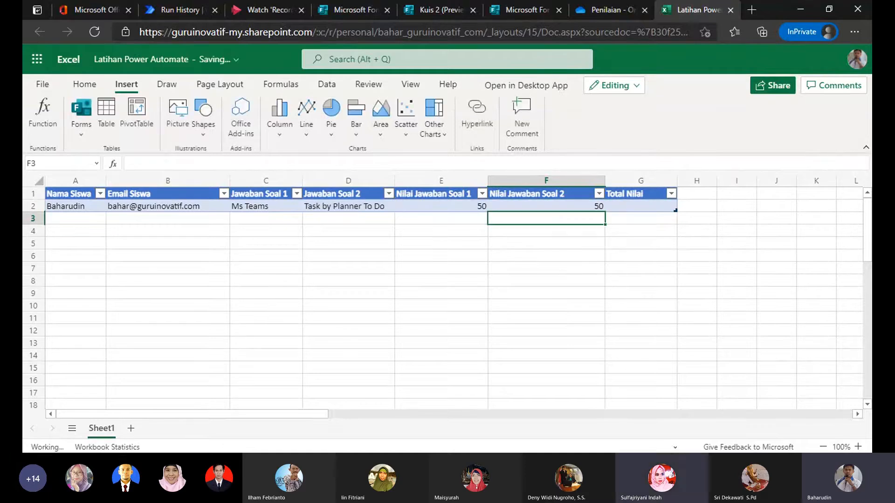
click(546, 206)
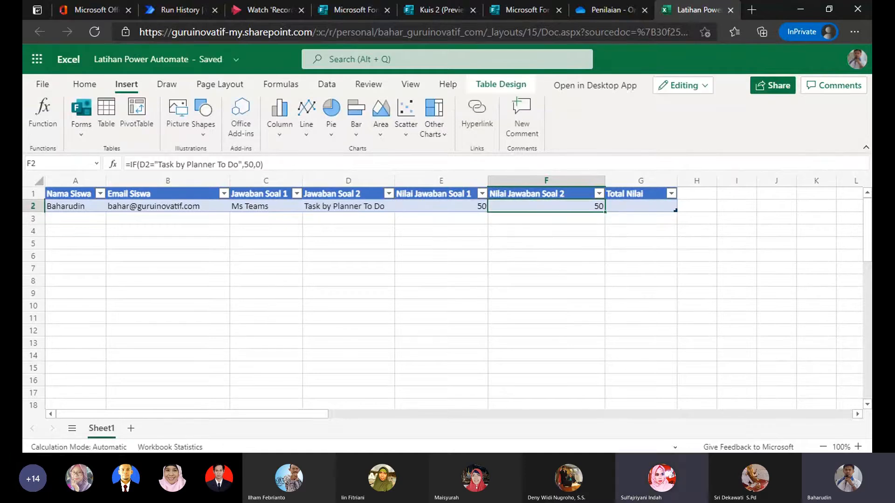
Enter the formula =E2+F2 in cell G2 under Total Nilai to sum the two question scores.
click(644, 204)
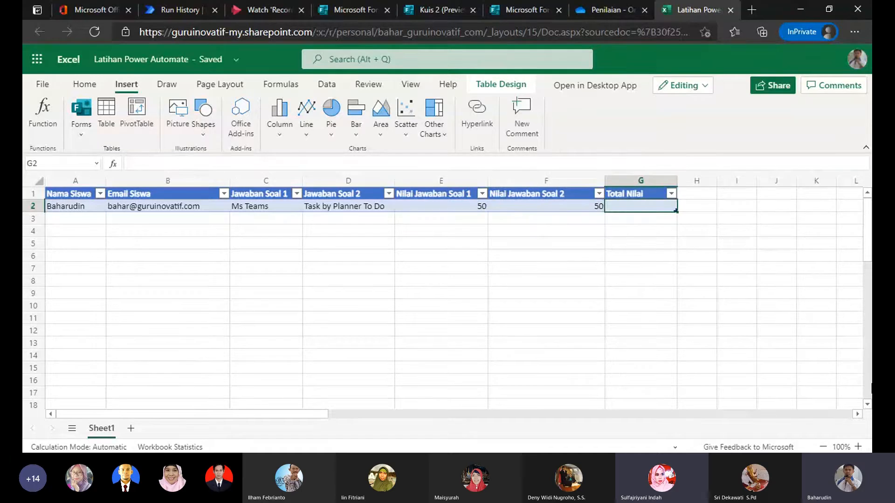
text(=)
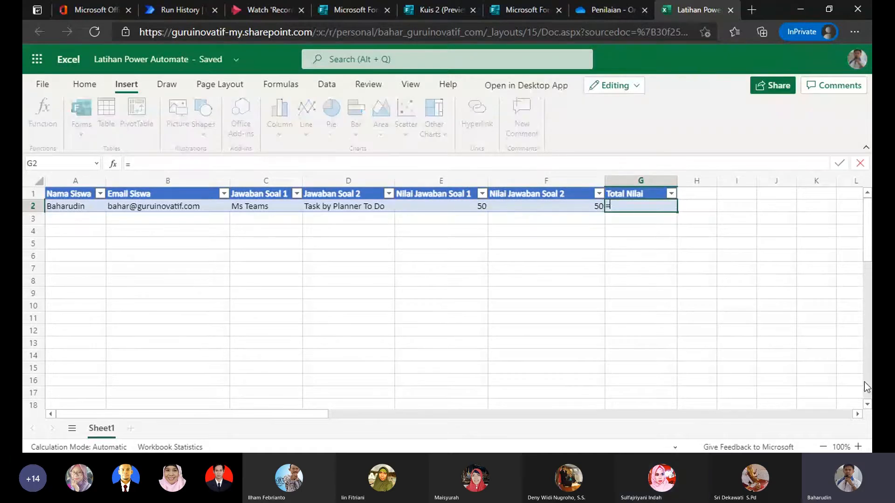
click(442, 200)
text(+)
key(Left)
key(Return)
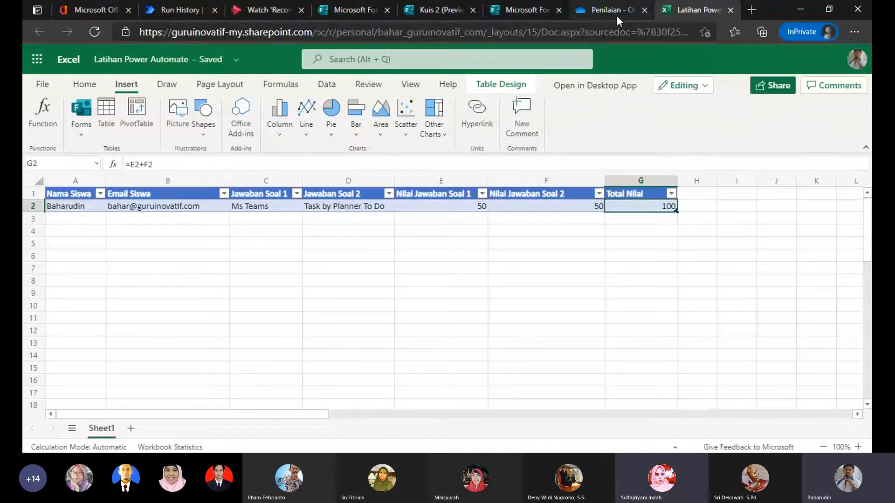
Switch to Power Automate and open the Latihan Power Automate 1 flow for editing.
click(177, 10)
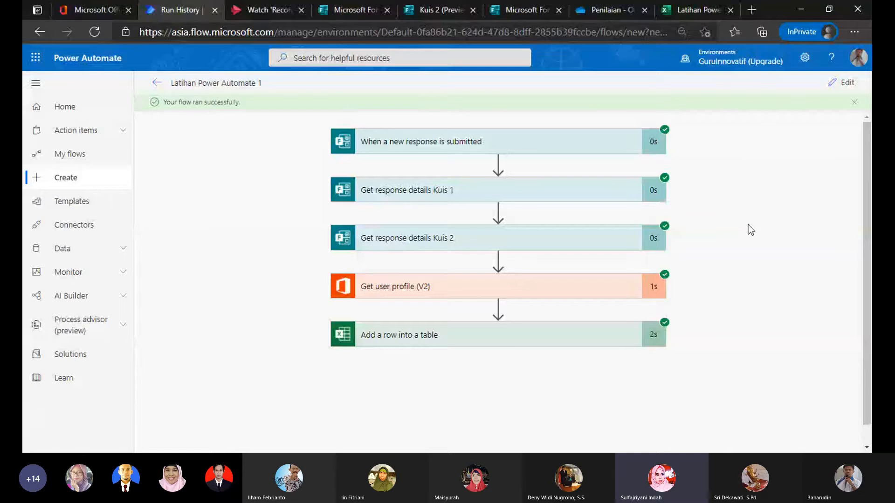
click(841, 84)
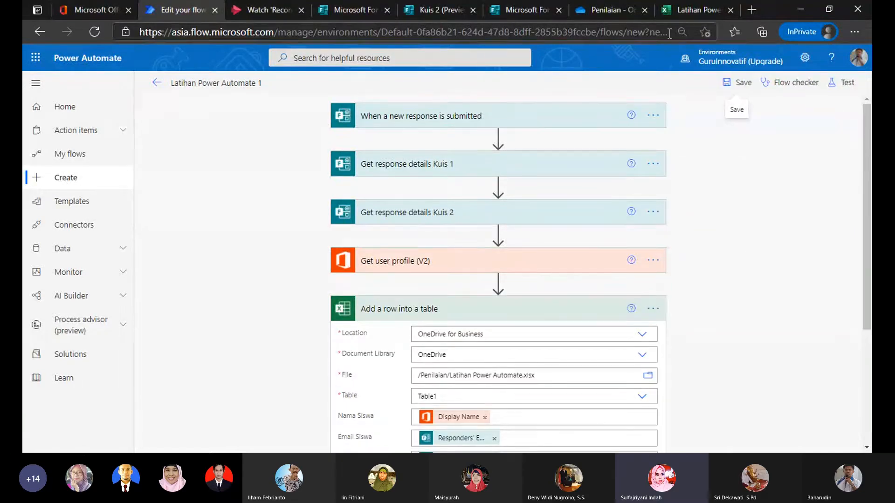
Return to the Excel workbook and examine the parts of the IF formula in cell E2 under Nilai Jawaban Soal 1.
click(680, 10)
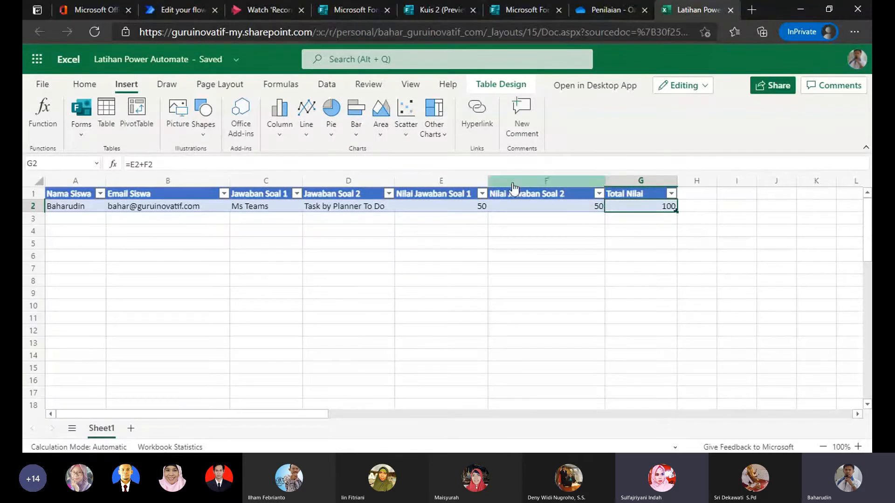
click(463, 206)
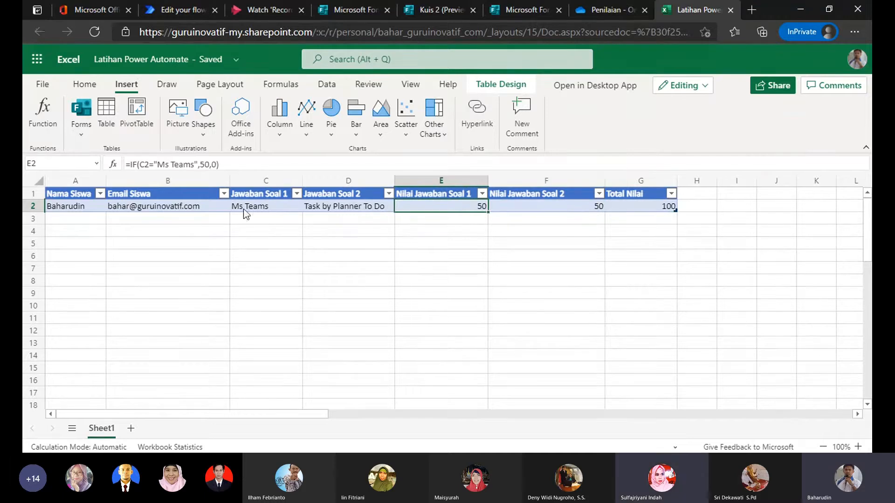
click(127, 162)
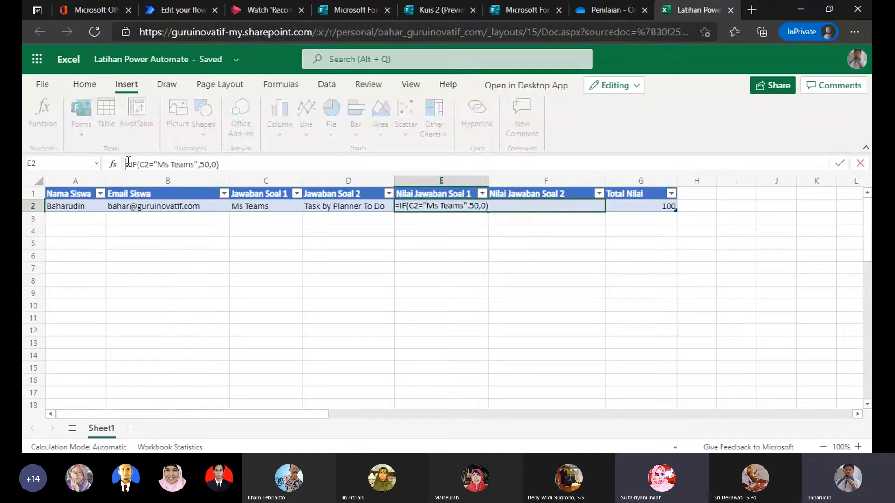
drag(127, 162, 229, 161)
click(262, 165)
click(158, 163)
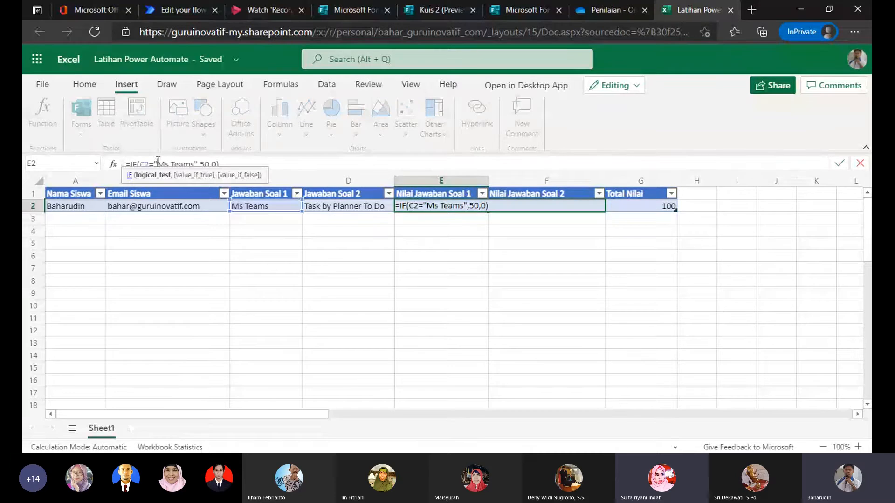
key(Escape)
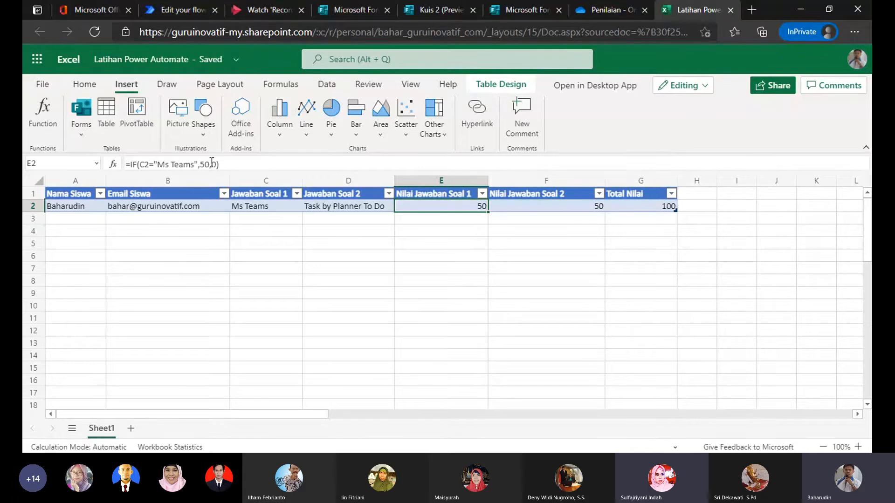
Examine the IF formula in cell F2 under Nilai Jawaban Soal 2 and the student's answers in cells D2 and C2.
click(535, 206)
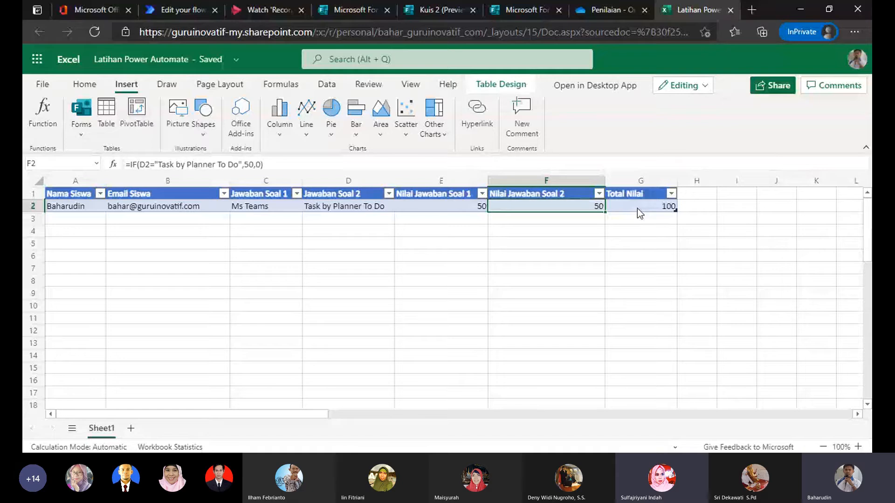
click(619, 212)
click(531, 208)
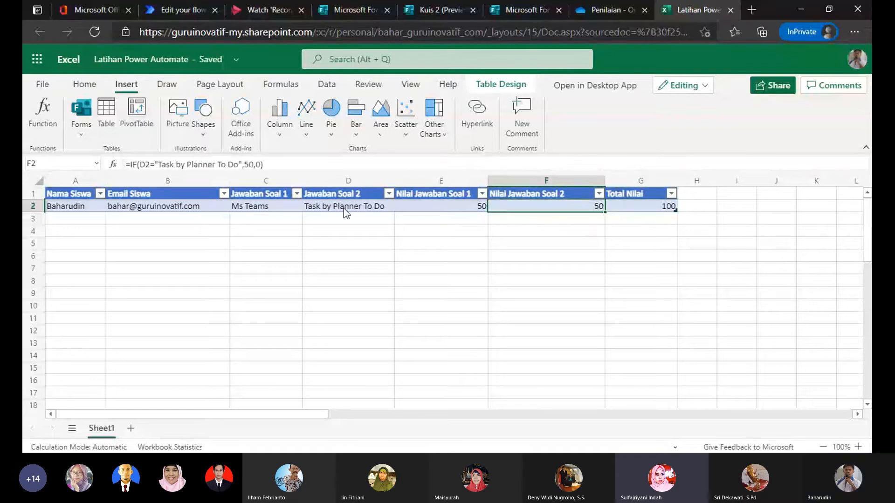
double_click(257, 165)
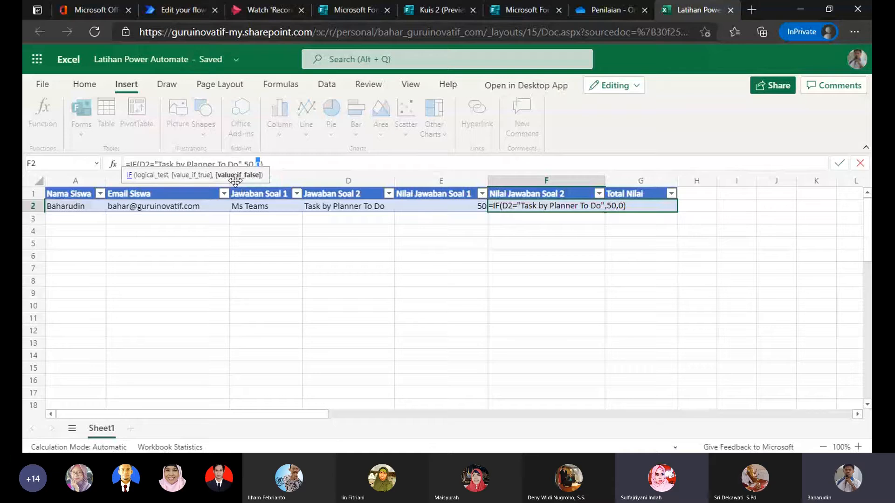
key(Return)
click(577, 208)
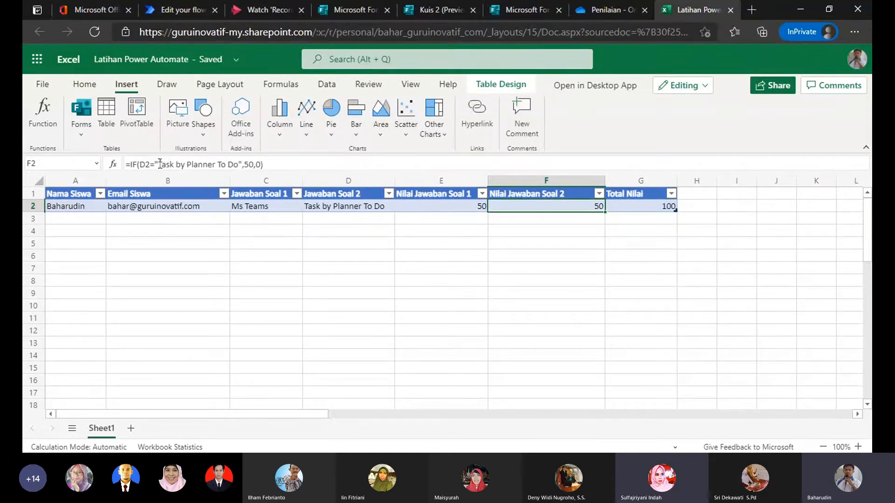
drag(159, 164, 240, 163)
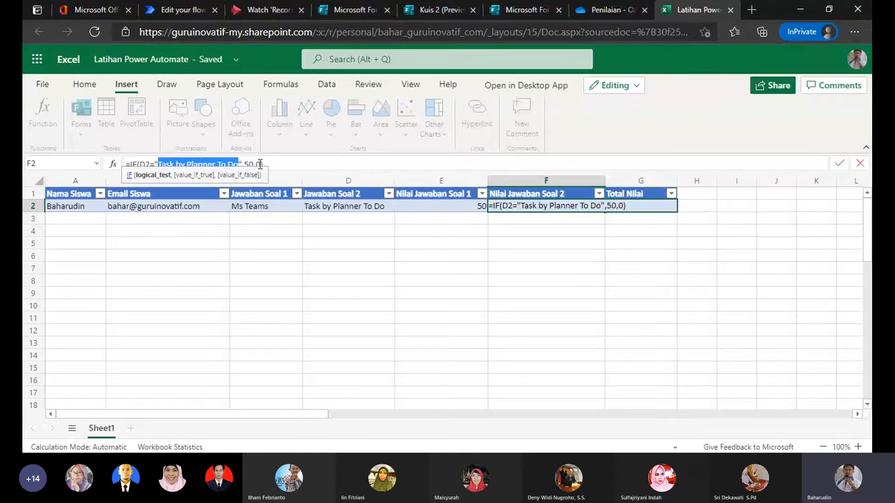
click(261, 164)
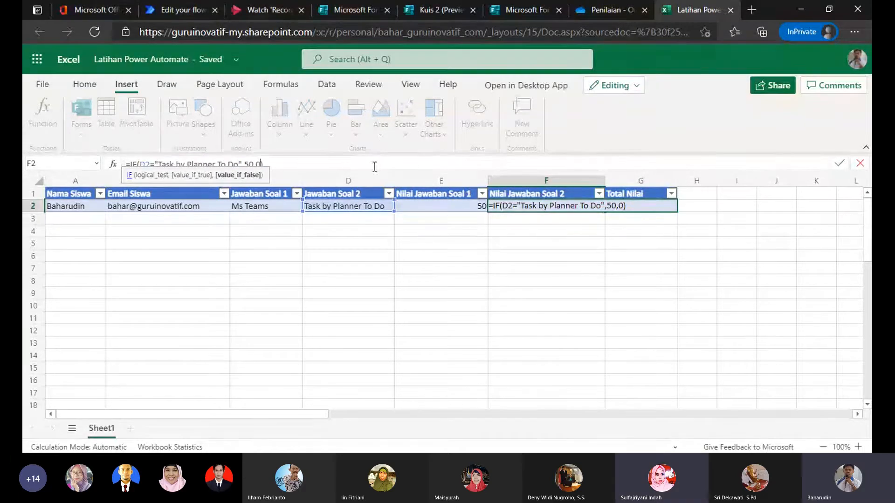
click(399, 241)
click(342, 198)
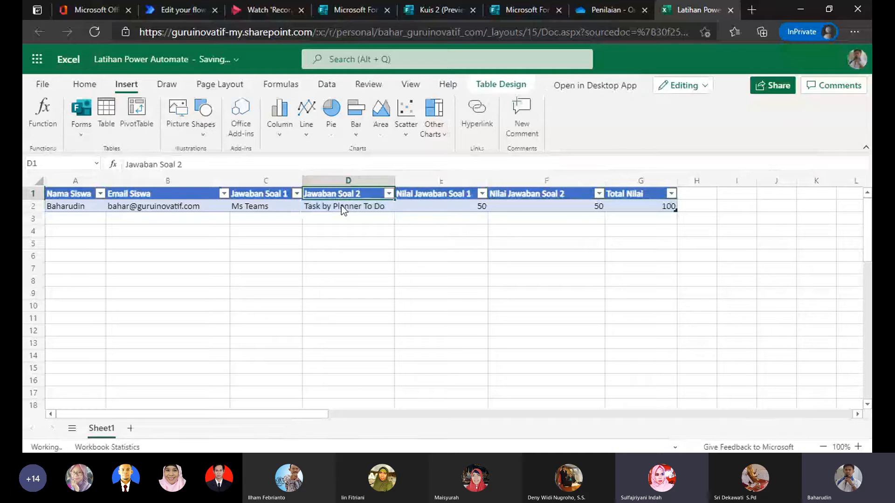
click(341, 208)
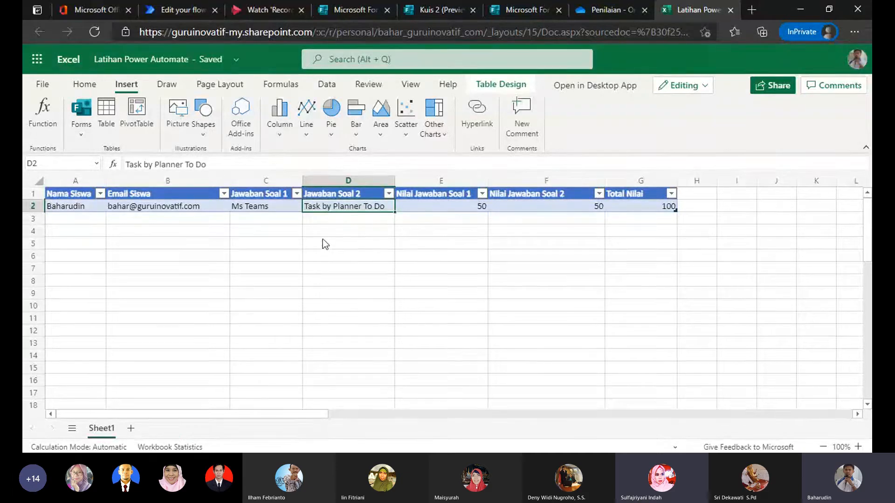
click(261, 209)
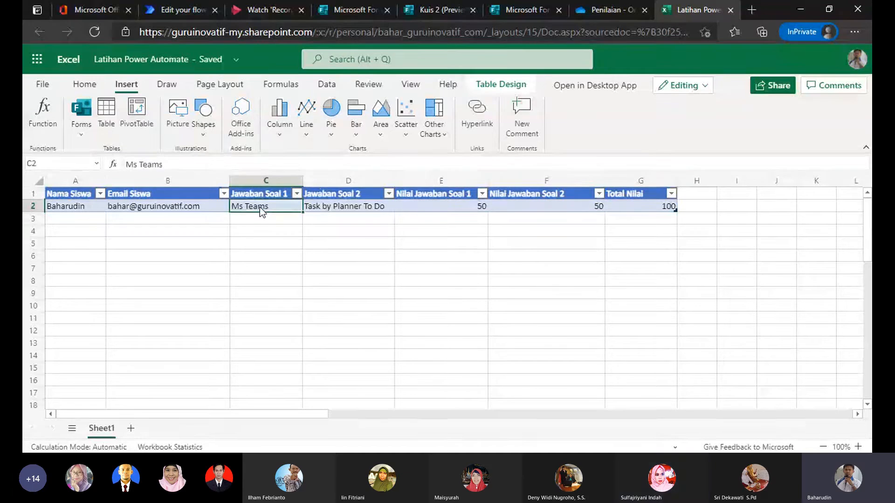
Leave the Kuis 2 preview in Microsoft Forms, review its question and marked correct answer, and return to the Excel workbook.
click(351, 13)
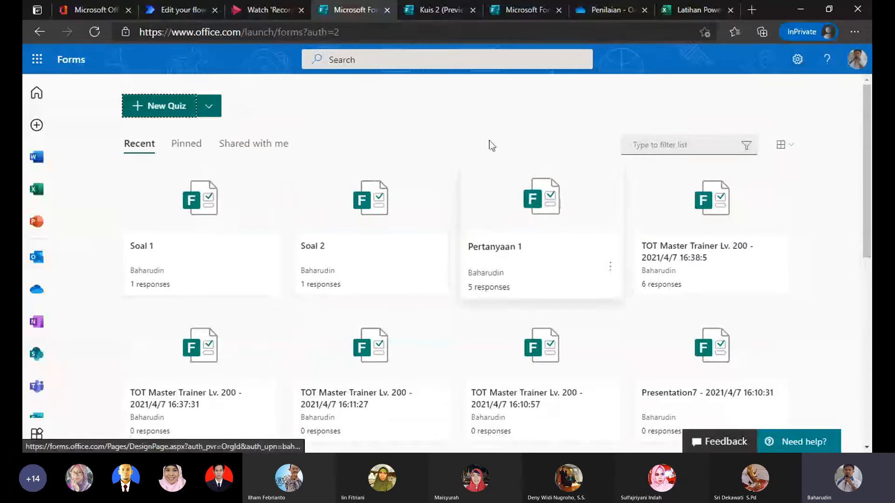
click(428, 10)
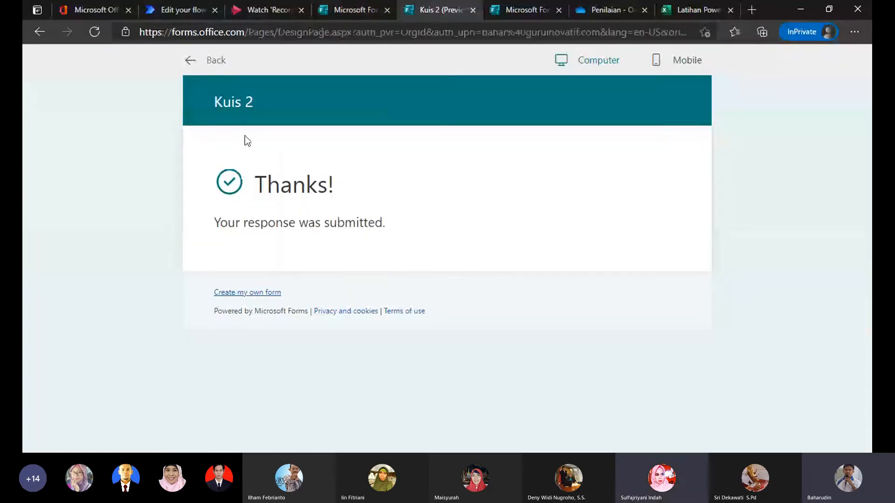
click(218, 62)
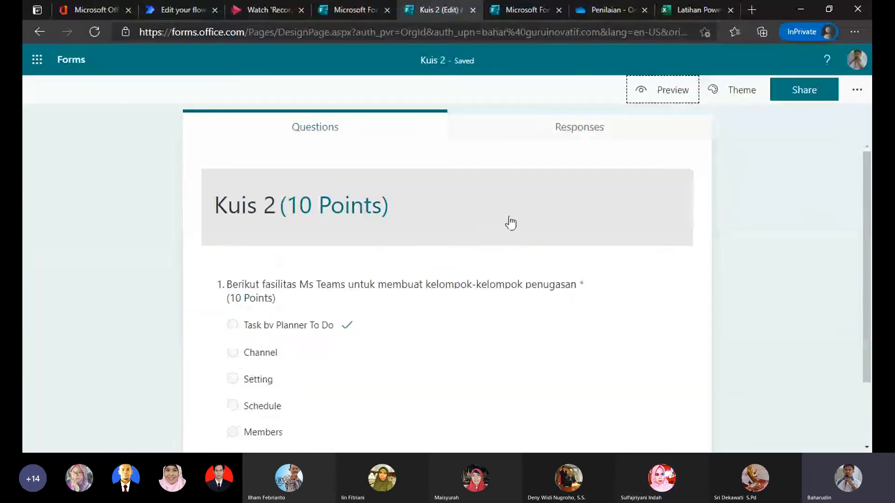
scroll(288, 285, down, 3)
scroll(335, 262, up, 1)
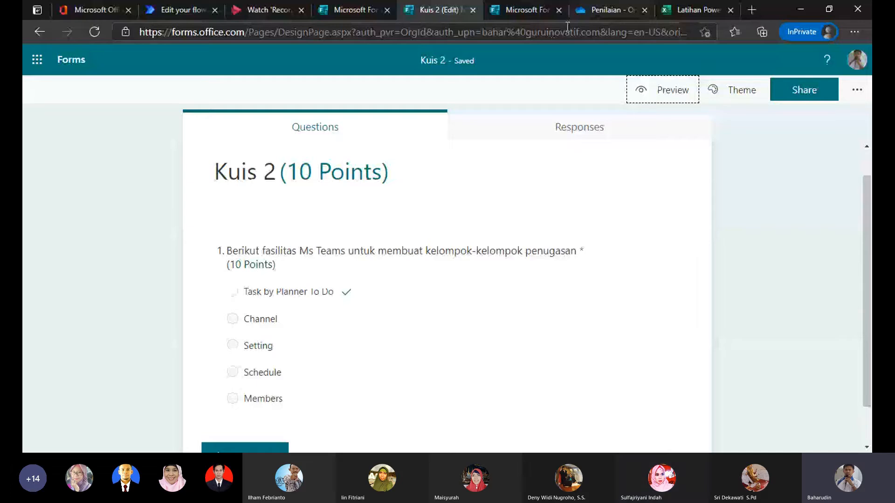
click(684, 13)
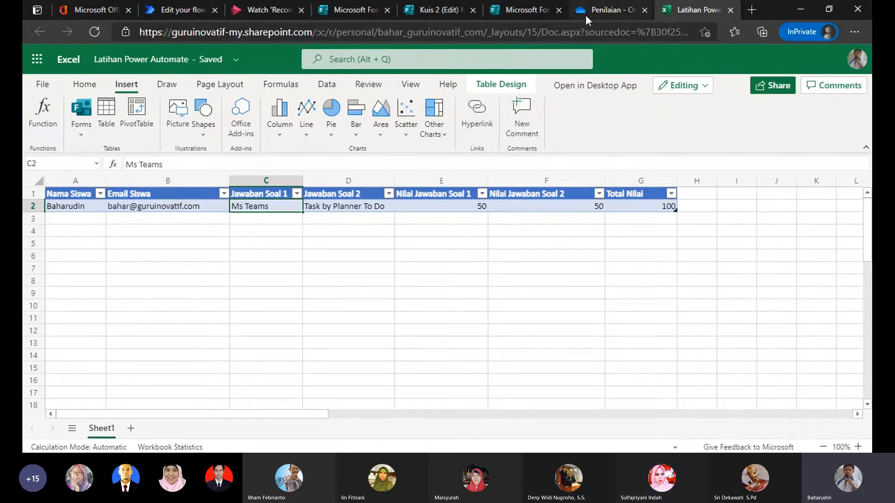
Switch to Power Automate, review the column mappings of the Add a row into a table action, and collapse it.
click(165, 12)
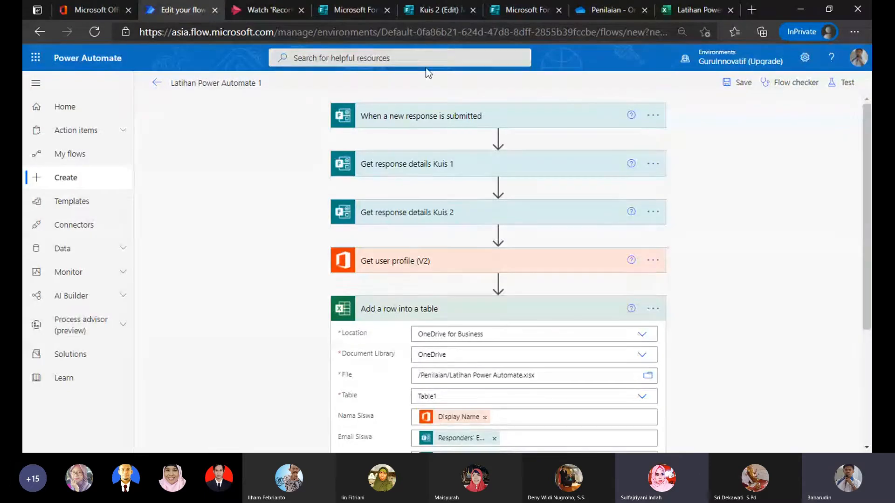
scroll(477, 266, down, 1)
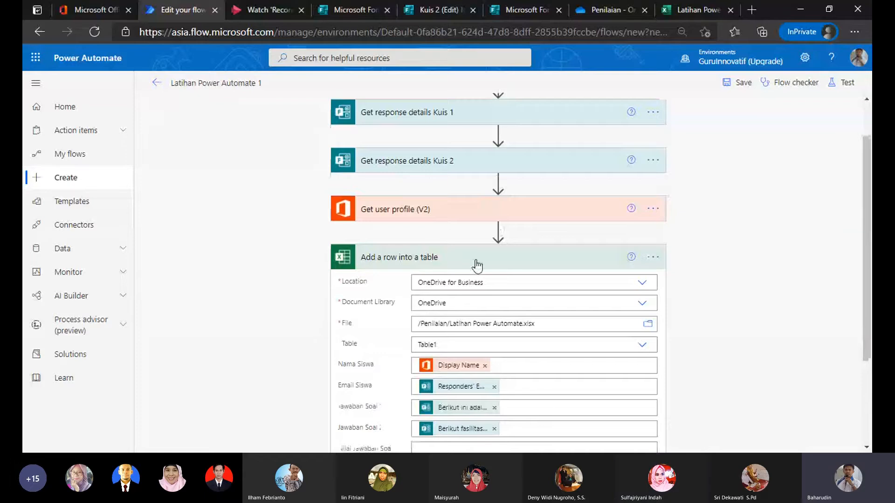
scroll(475, 261, down, 2)
click(469, 154)
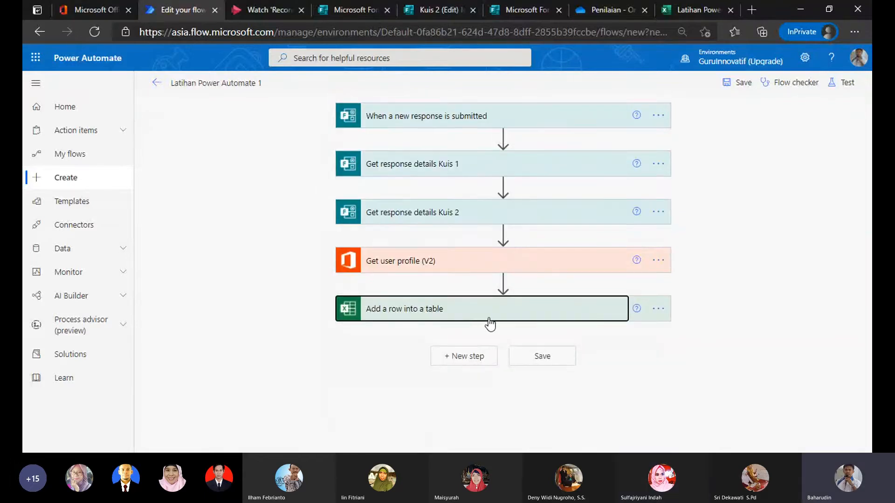
Test the flow automatically with the recently used Succeeded trigger, and check the Excel score table for the added row.
click(684, 9)
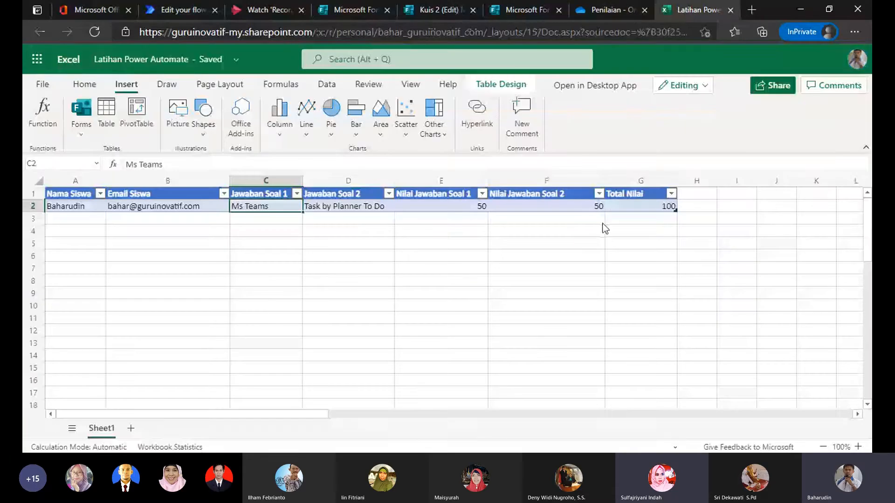
click(196, 10)
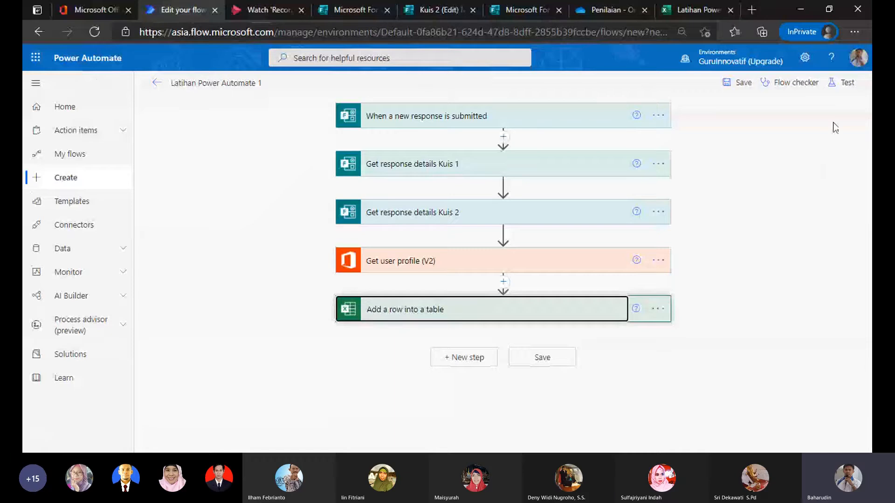
click(842, 83)
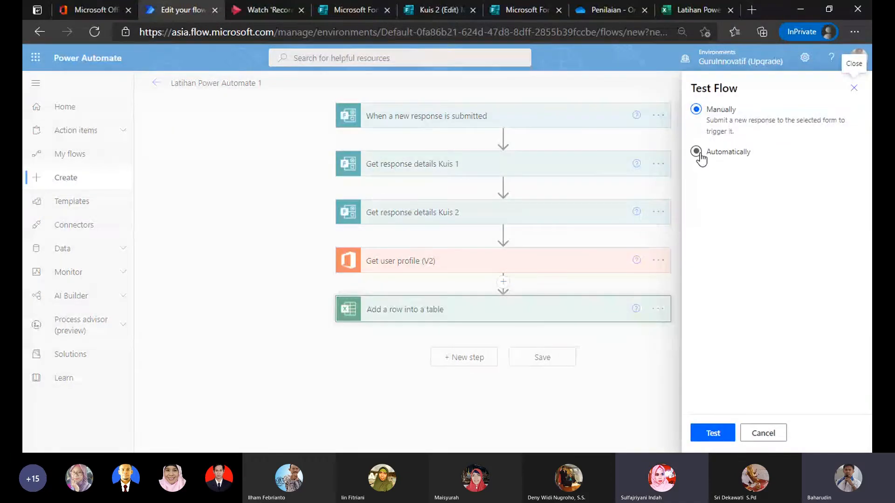
click(697, 152)
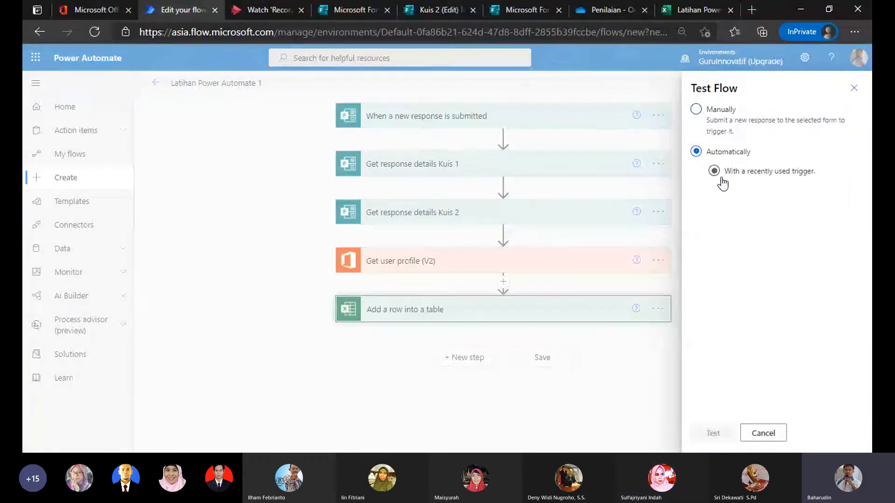
click(714, 171)
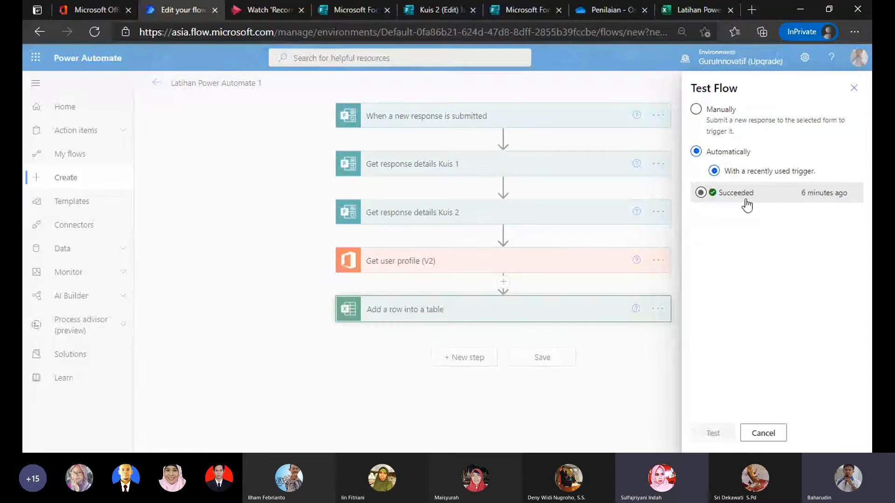
click(707, 197)
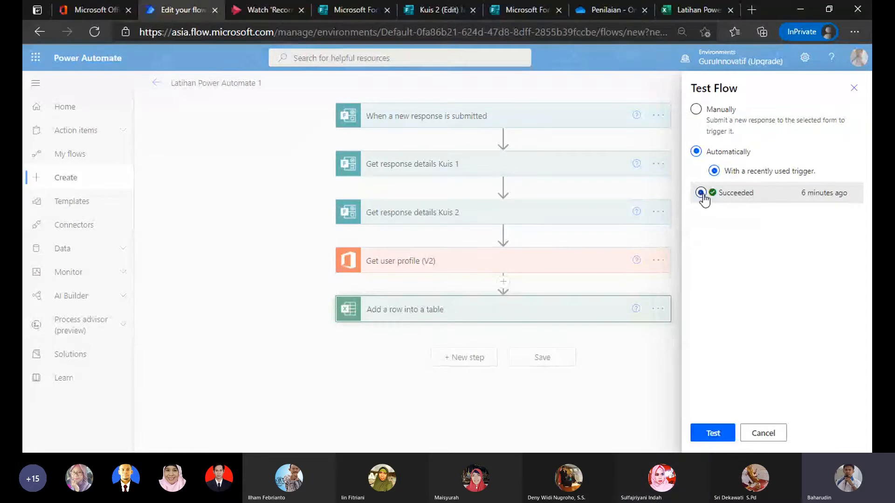
click(715, 433)
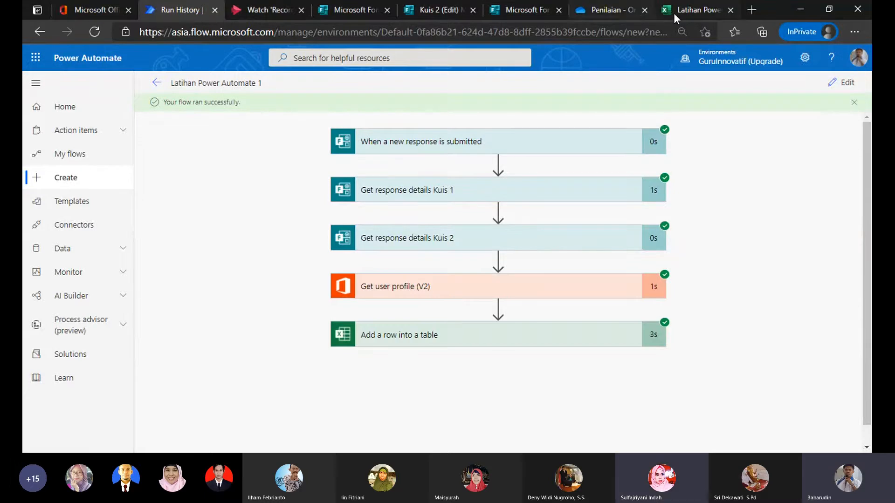
click(687, 10)
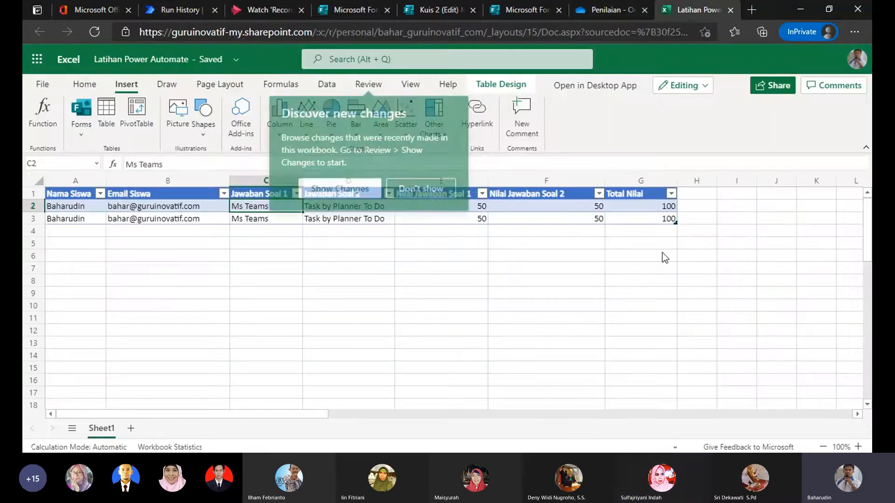
Dismiss the Excel notice about new changes, switch to Power Automate, and start a manual test of the Latihan Power Automate 1 flow.
click(421, 190)
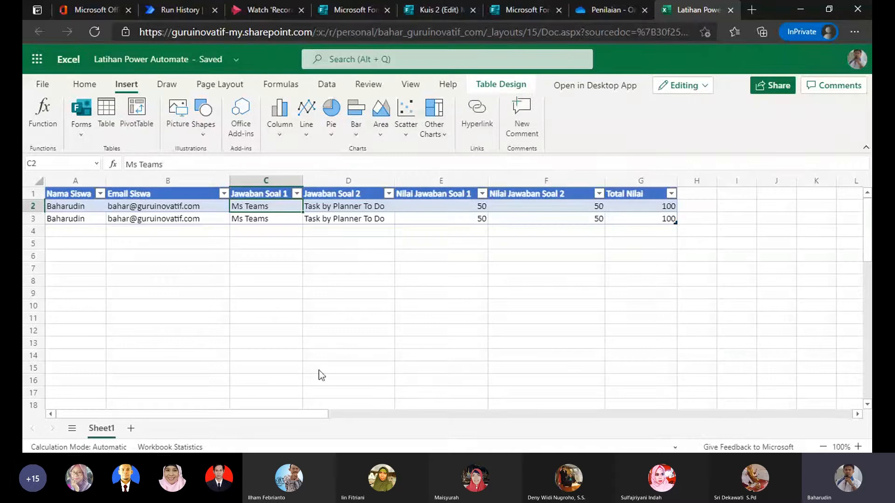
click(179, 10)
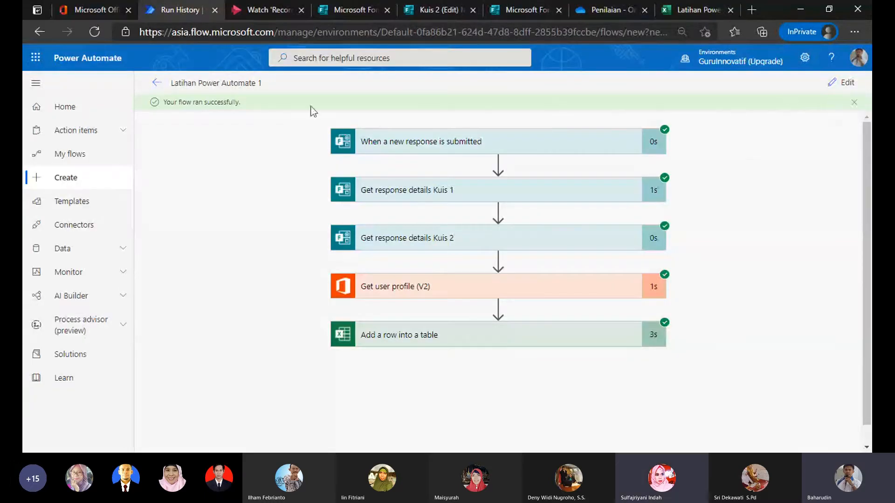
click(830, 84)
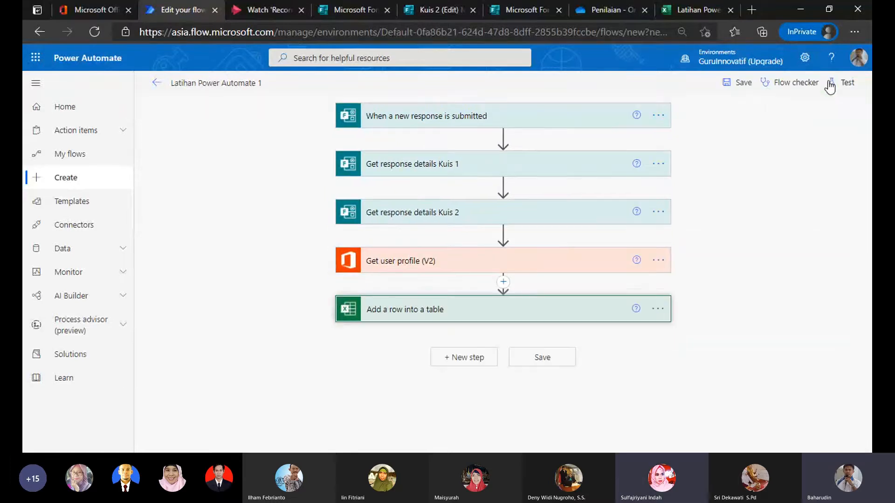
click(831, 86)
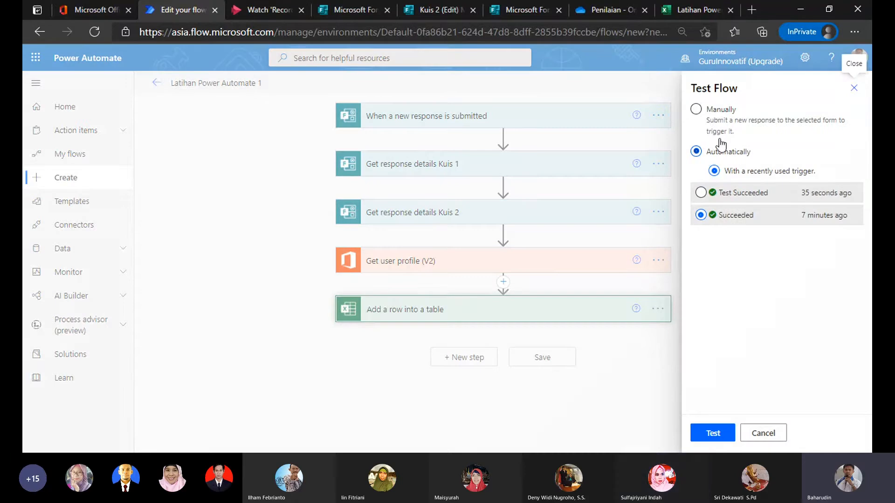
click(713, 111)
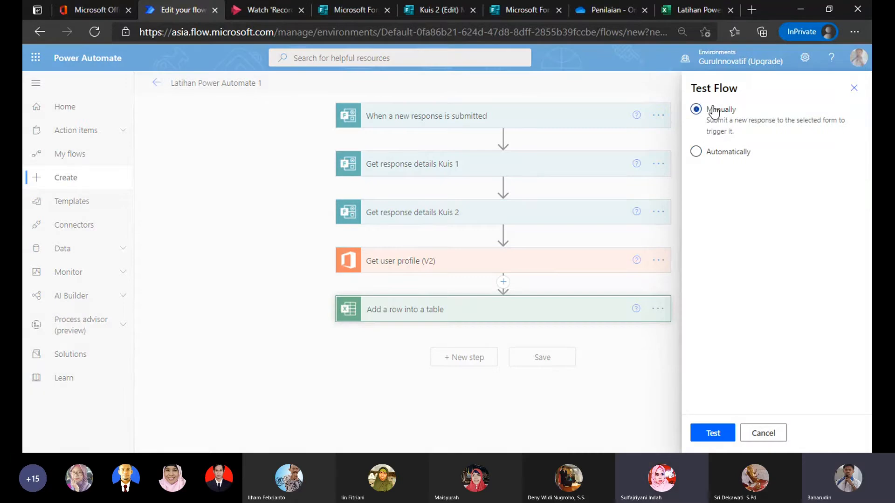
click(712, 434)
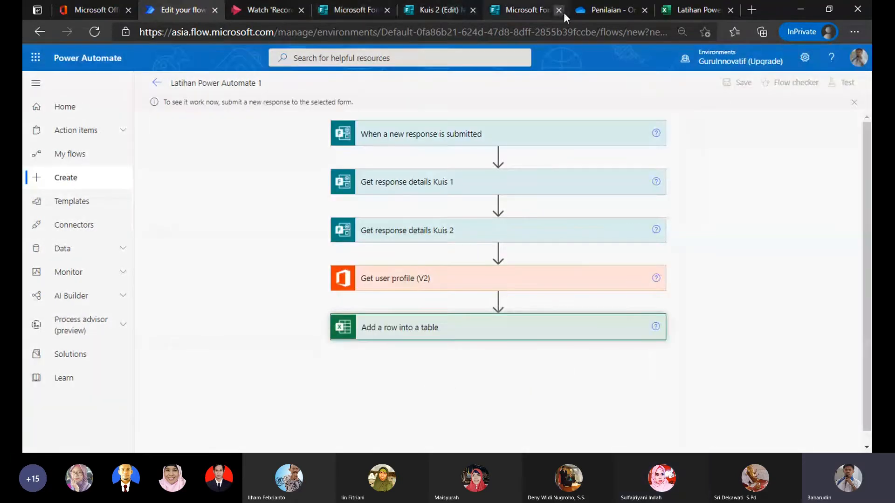
Switch to the Kuis 2 form, open its preview, and submit a response with the answer Members.
click(432, 9)
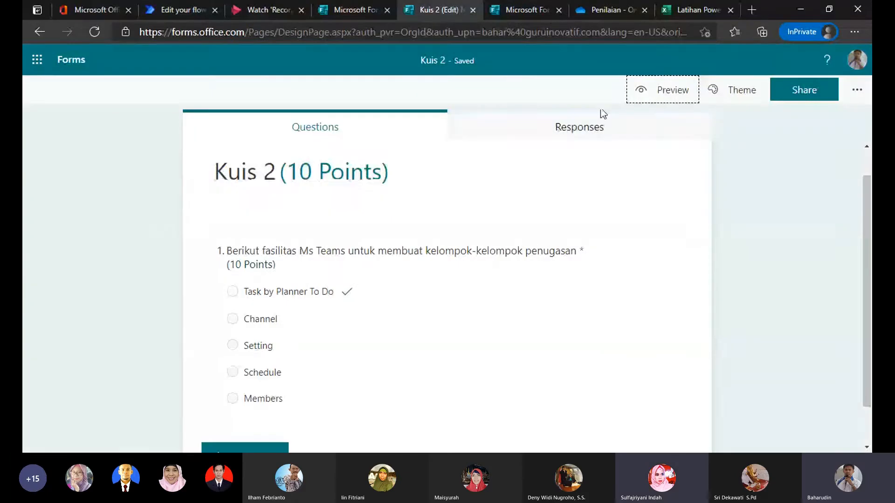
click(650, 95)
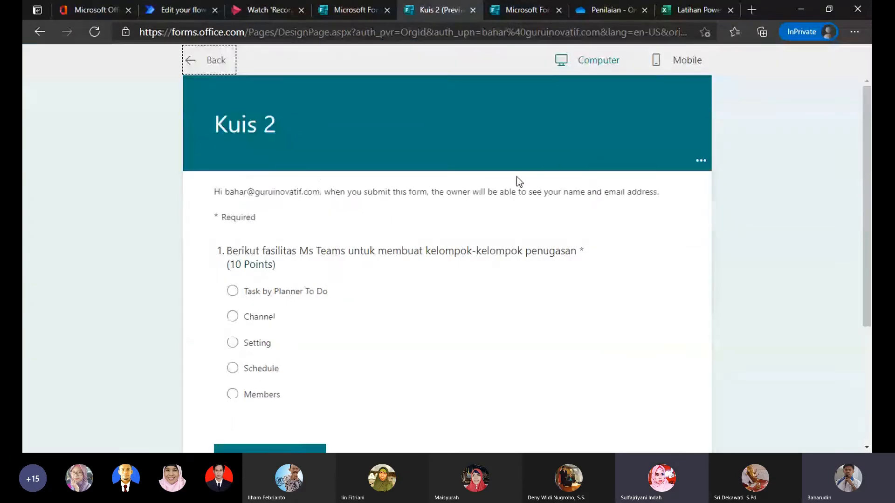
scroll(476, 237, down, 1)
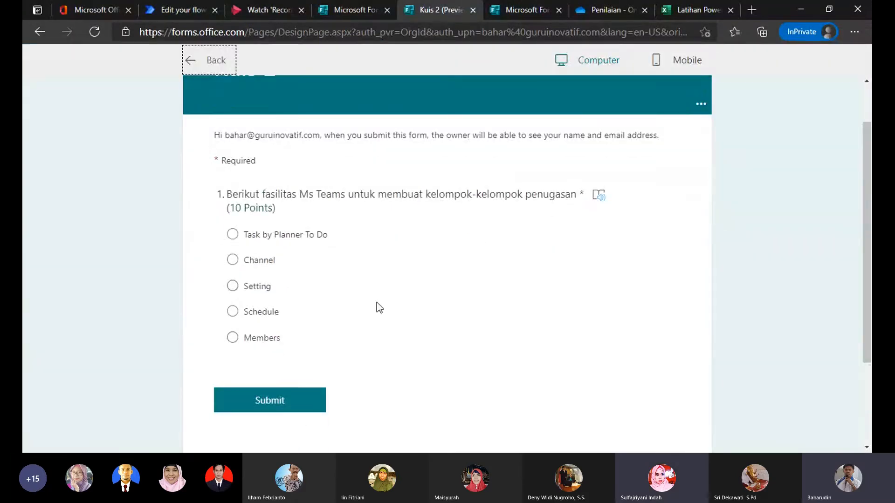
click(233, 338)
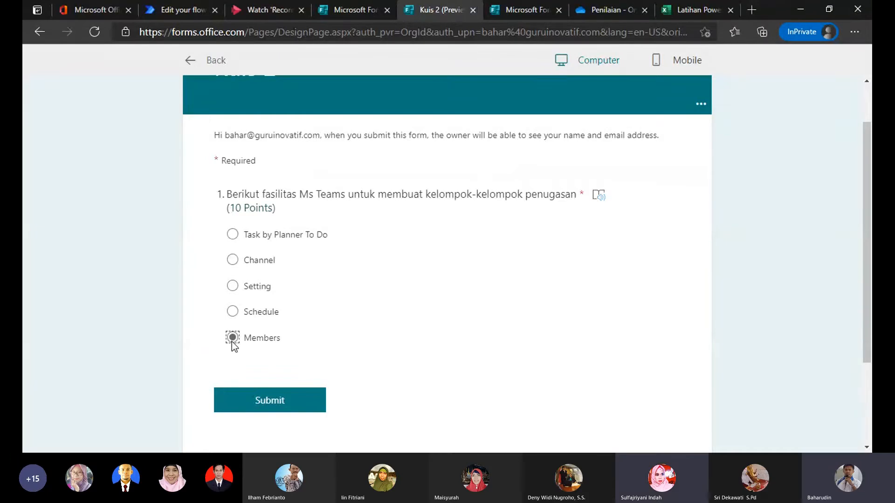
click(269, 405)
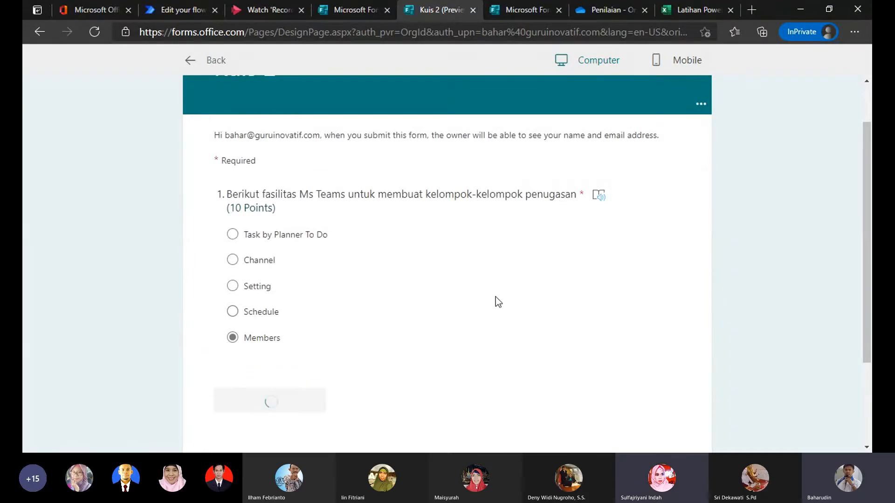
Return to the Kuis 2 form editor, check its question and marked correct answer, and reopen the form preview.
scroll(328, 178, down, 2)
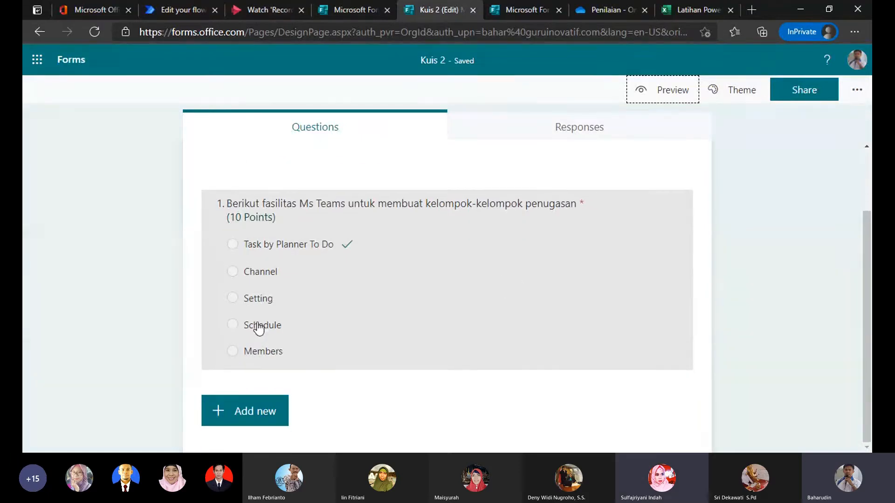
scroll(258, 329, up, 2)
click(599, 135)
click(649, 96)
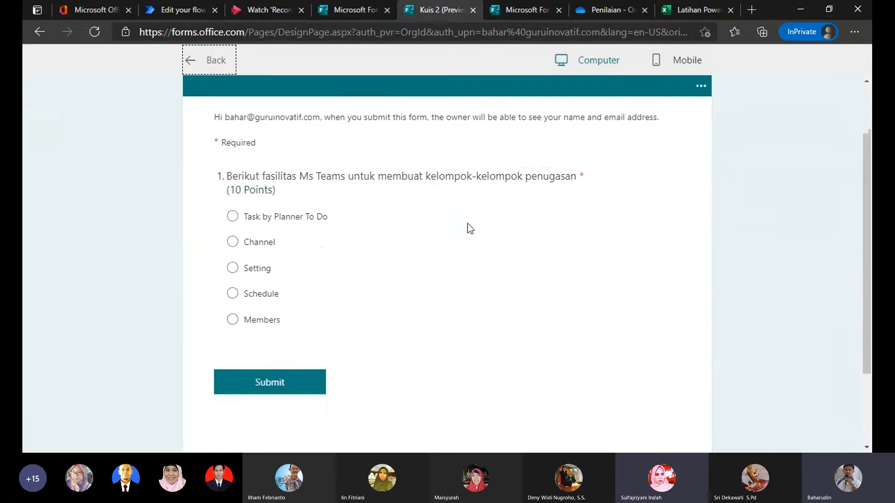
scroll(467, 223, down, 2)
scroll(468, 222, up, 1)
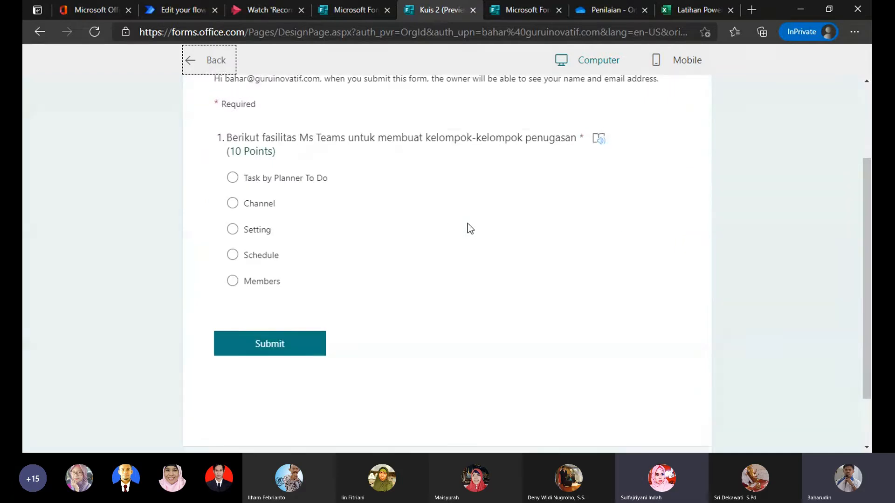
Try to submit the Kuis 2 form preview with Members as the answer to question 1.
click(236, 281)
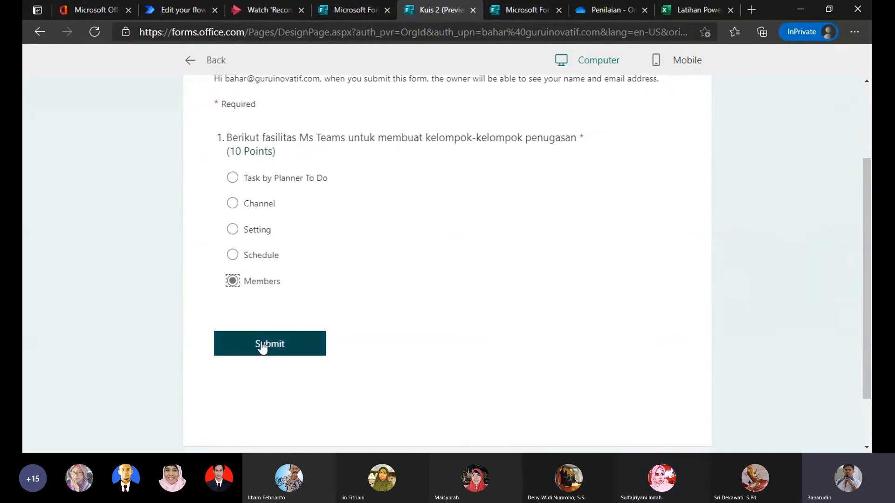
click(264, 346)
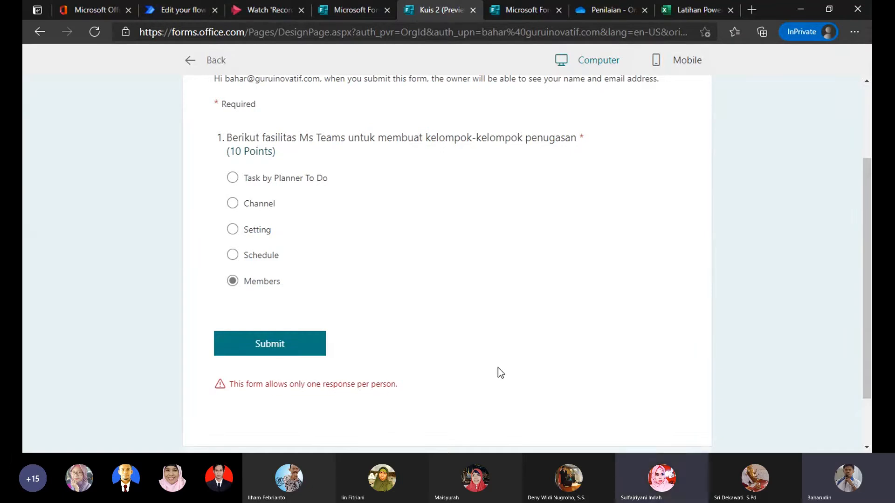
scroll(501, 364, up, 3)
scroll(503, 363, down, 4)
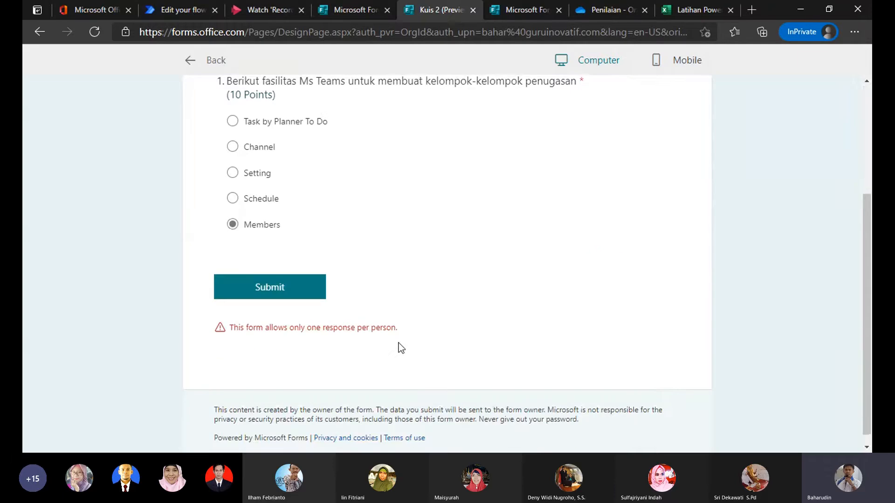
scroll(522, 272, up, 3)
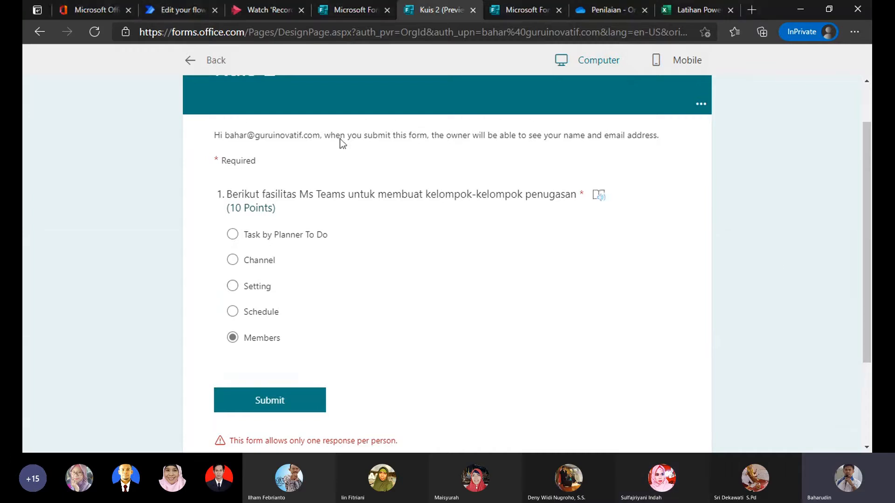
Switch to Power Automate and reopen the Latihan Power Automate 1 flow for editing from its details page.
click(166, 12)
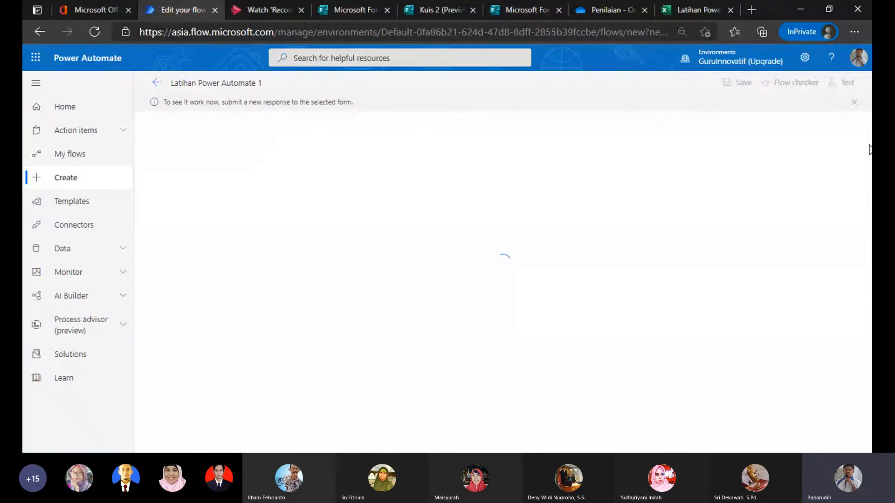
click(156, 84)
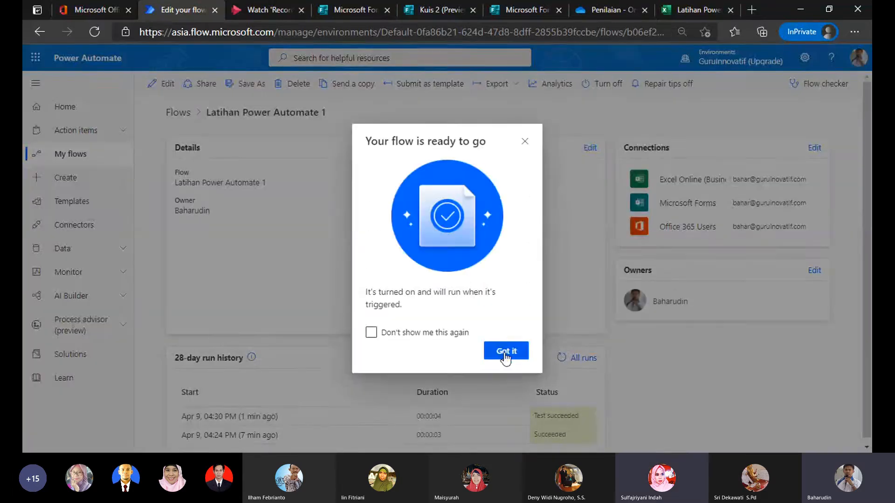
click(505, 352)
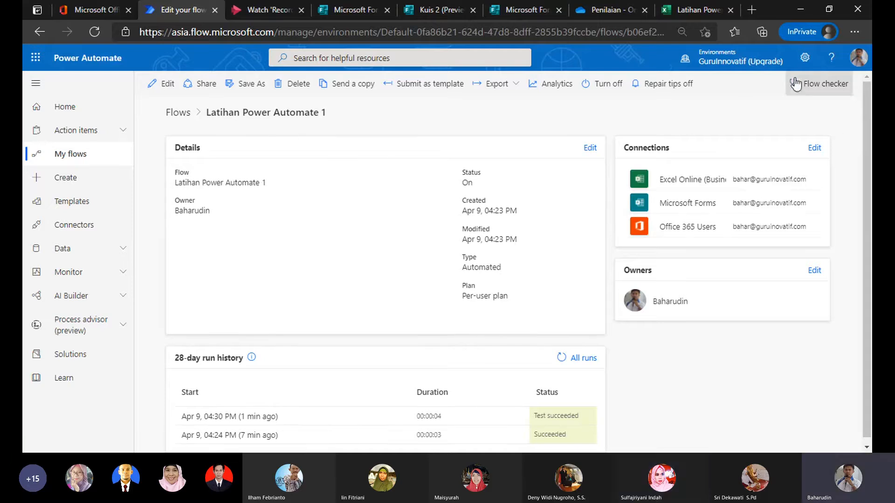
click(161, 87)
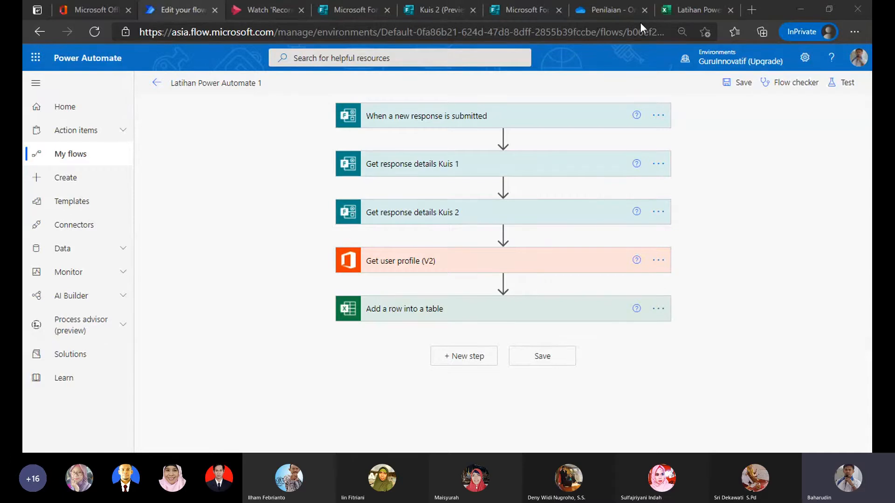
Add the Excel Online (Business) action Get a row at the end of the flow, after Add a row into a table.
click(478, 364)
scroll(473, 363, down, 2)
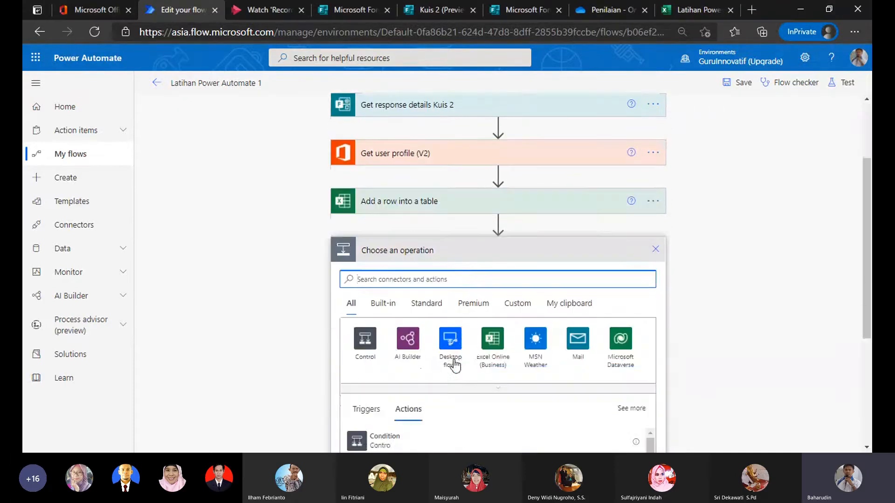
text(GET A ROW)
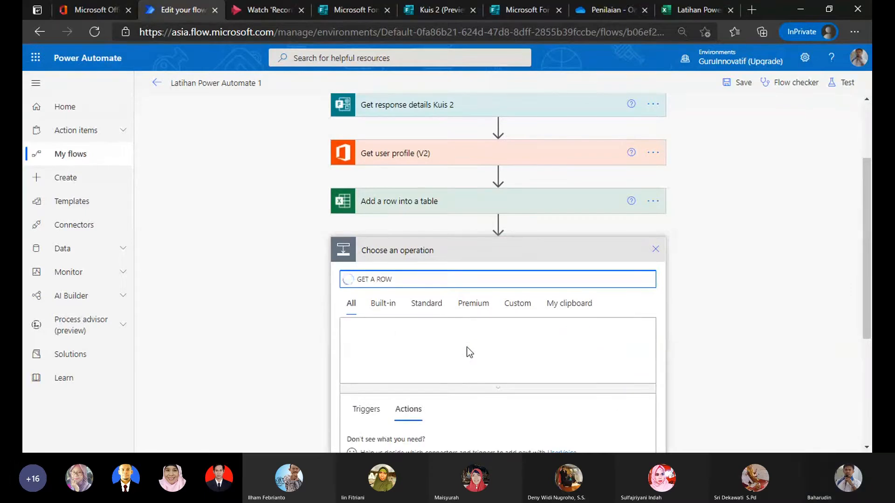
scroll(467, 352, down, 3)
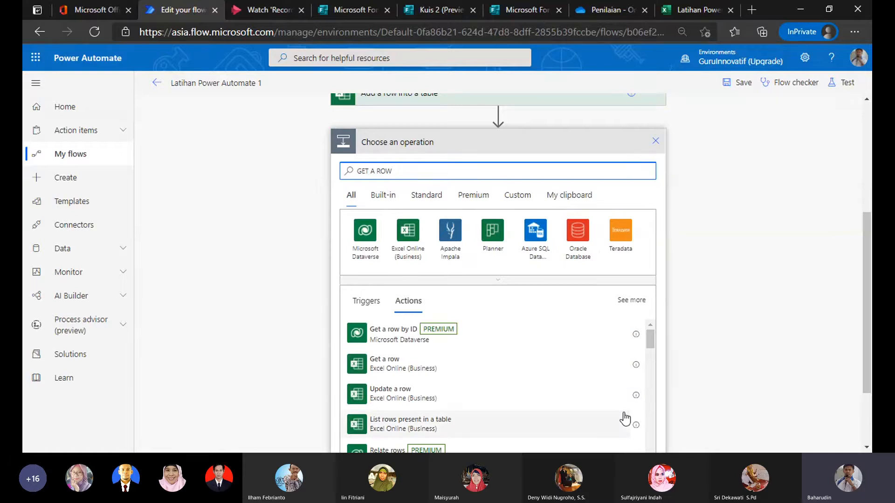
click(399, 371)
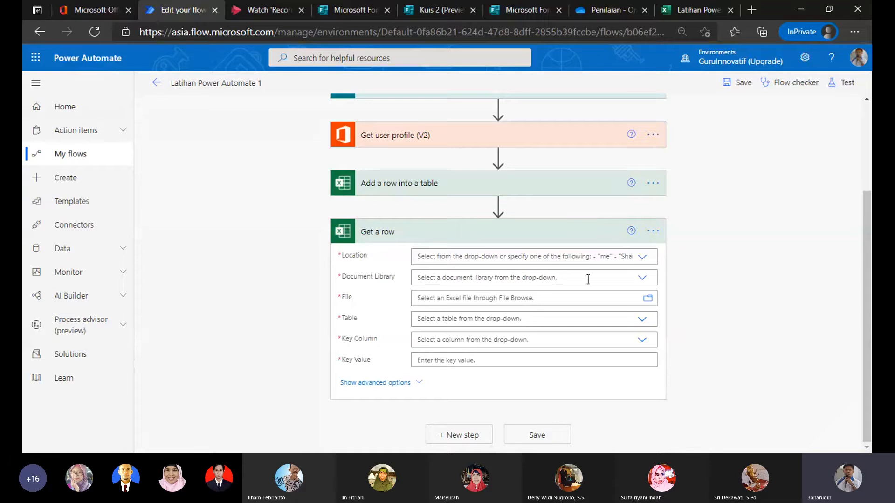
Set the Get a row action's location to OneDrive for Business and its document library to OneDrive.
click(622, 256)
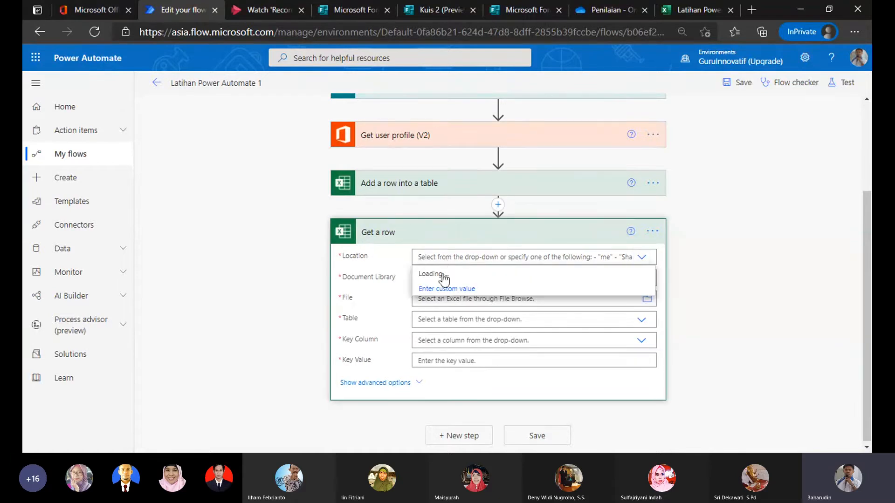
click(466, 277)
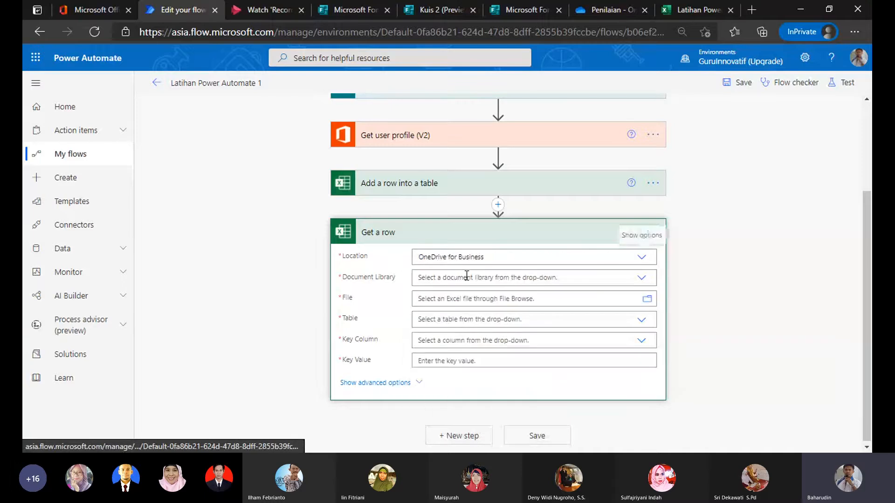
click(511, 277)
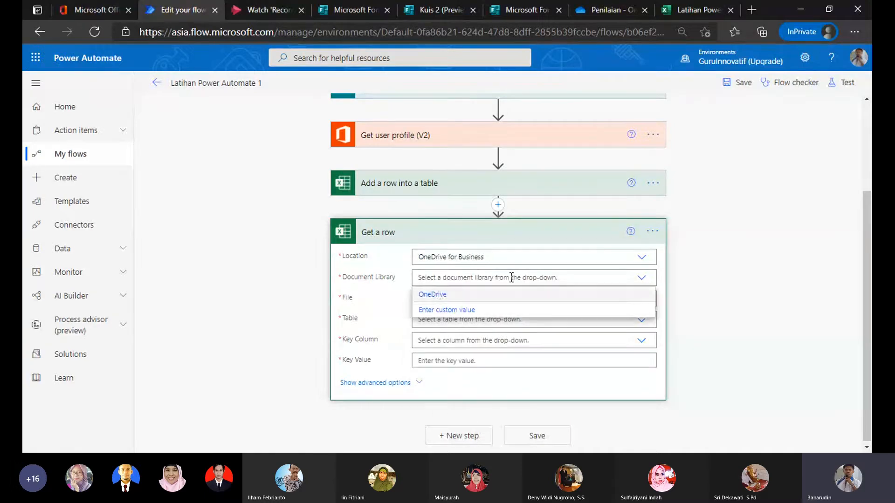
click(463, 295)
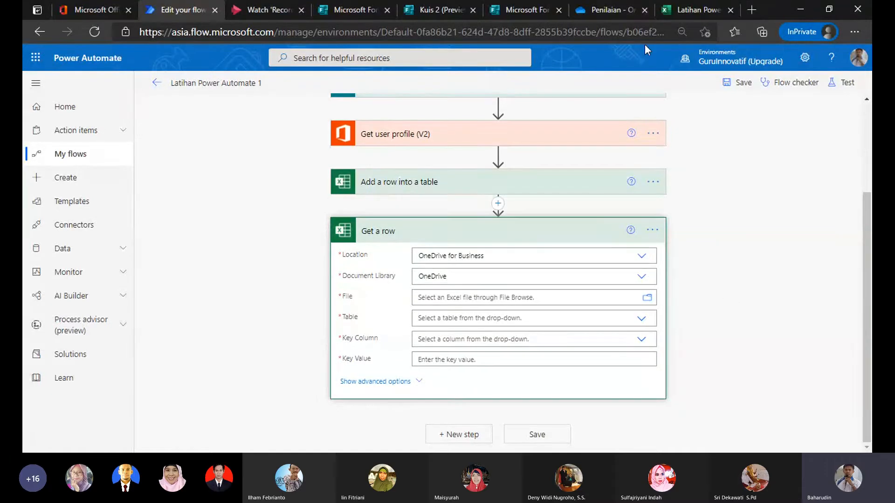
Choose Latihan Power Automate.xlsx from the Penilaian folder as the Get a row action's file.
click(689, 11)
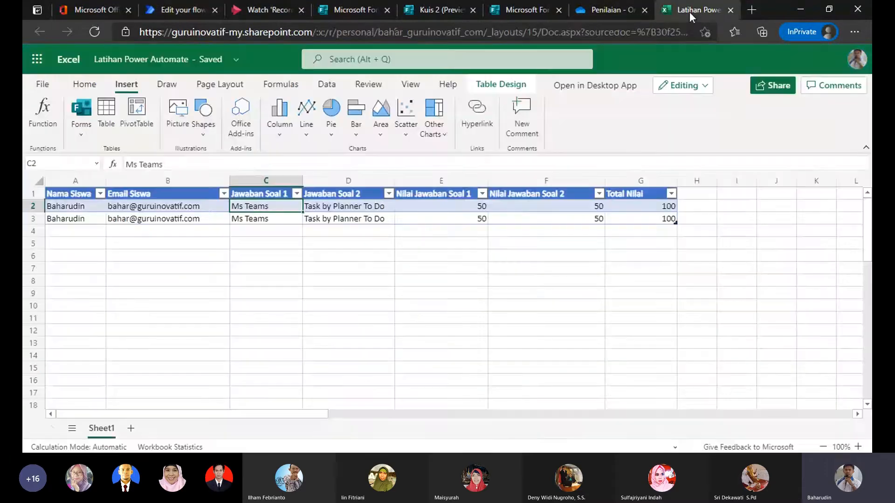
click(164, 13)
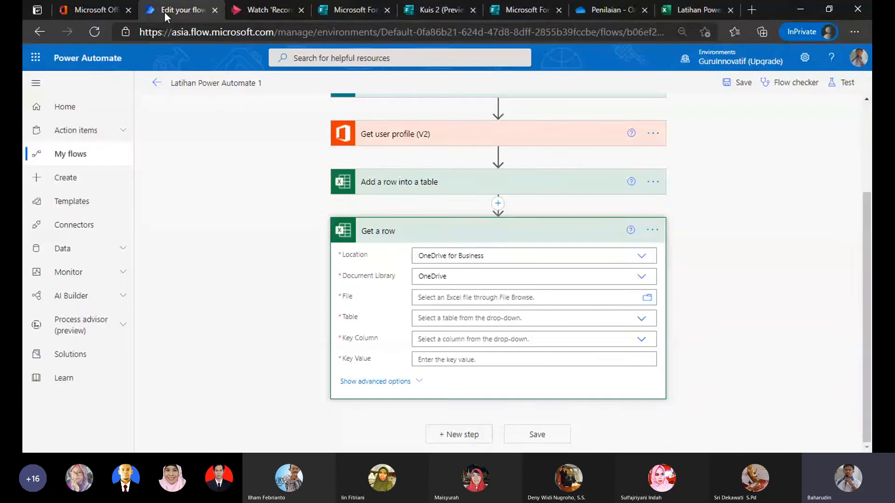
click(647, 299)
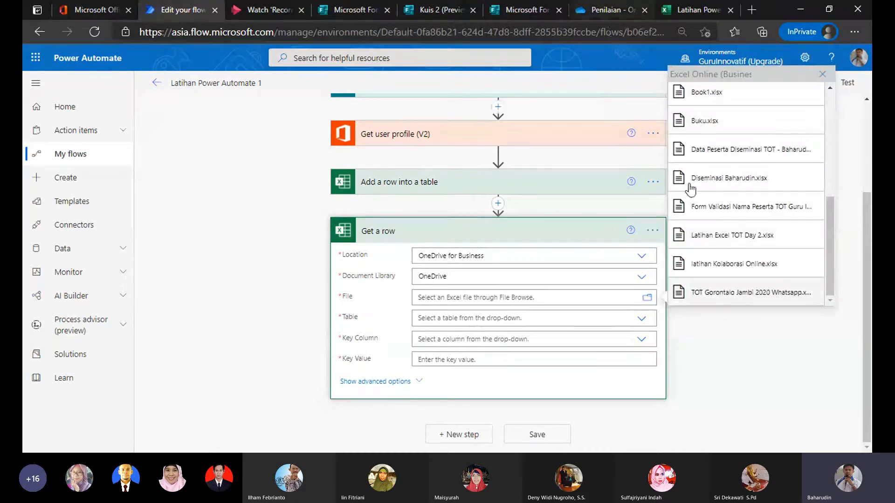
scroll(775, 217, up, 4)
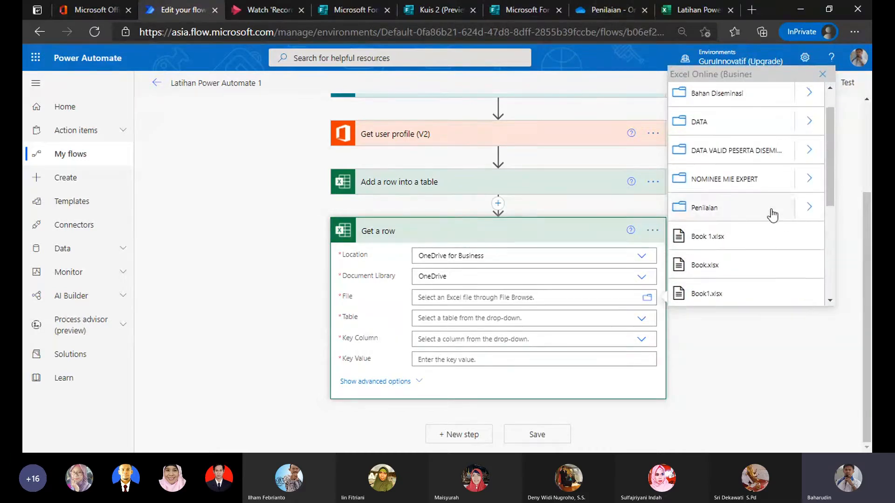
click(809, 207)
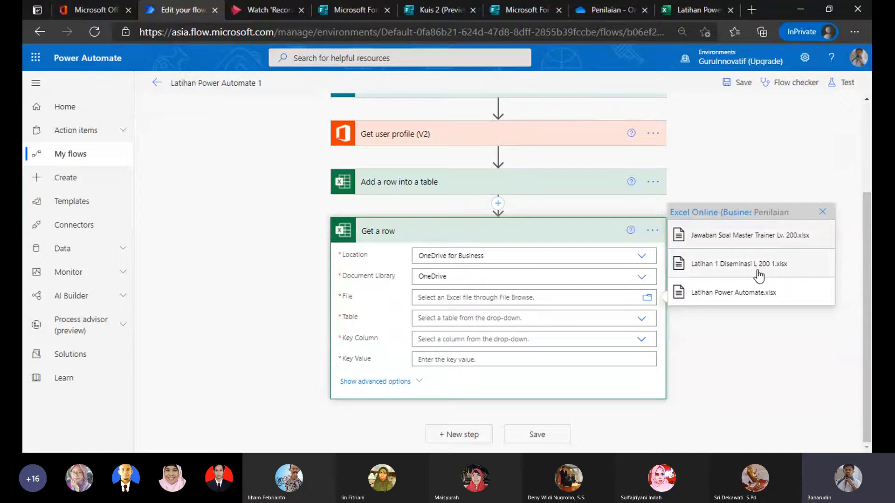
click(748, 295)
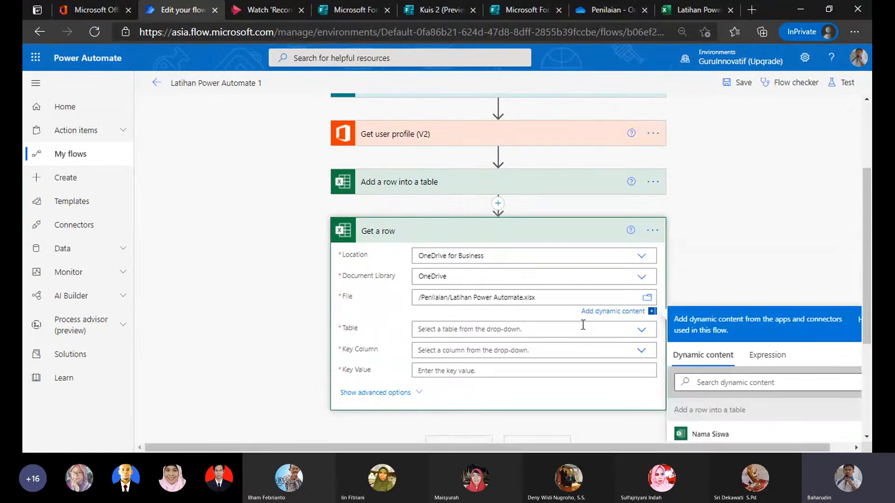
Set the Get a row action's table to Table1 and its key column to Email Siswa.
scroll(575, 320, down, 1)
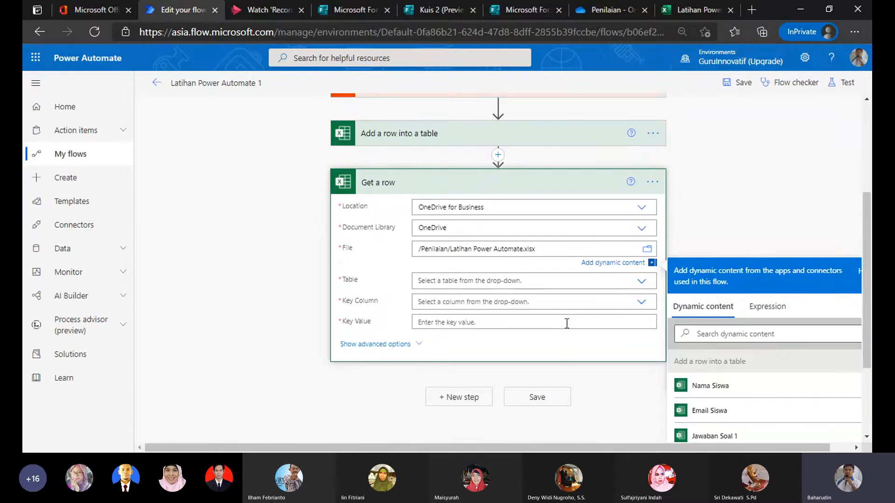
click(642, 277)
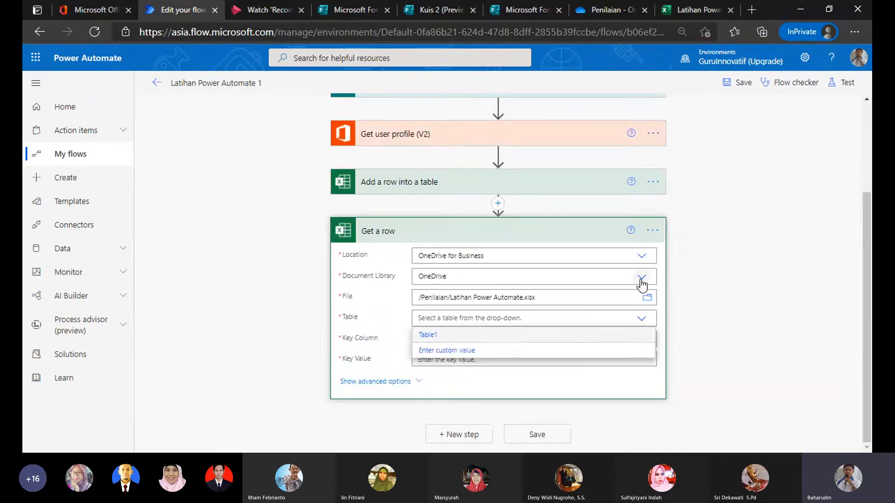
click(431, 336)
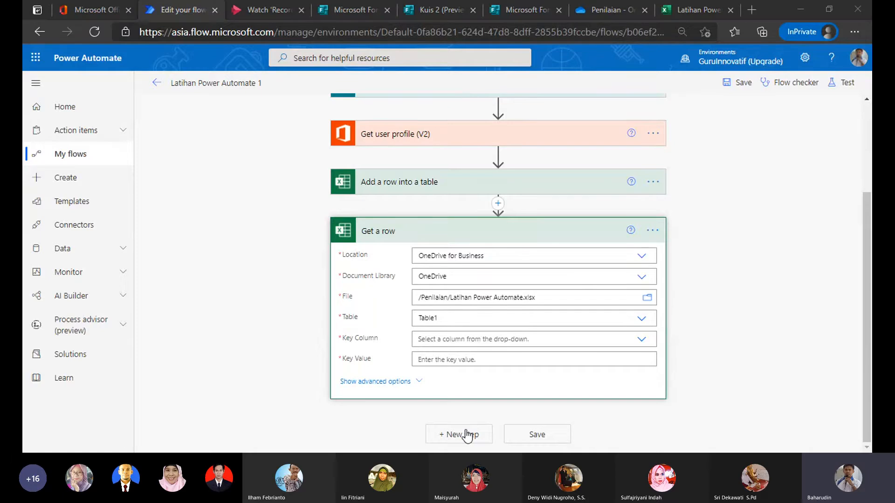
click(568, 428)
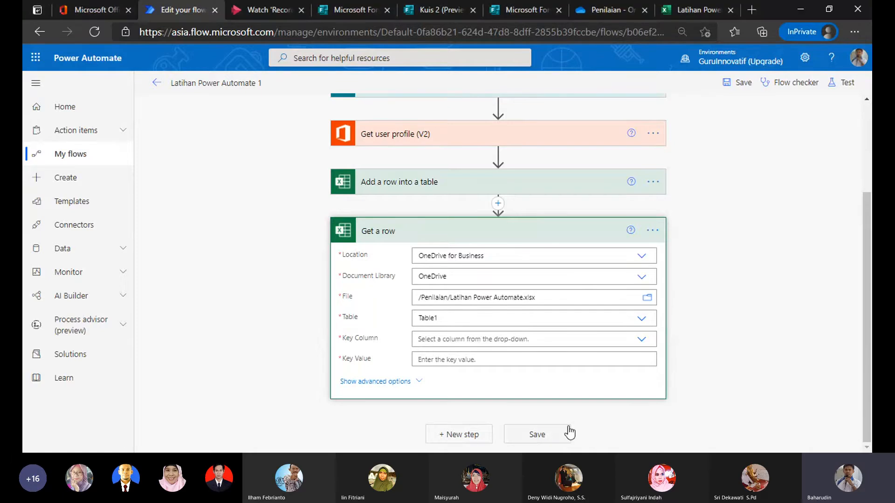
click(641, 340)
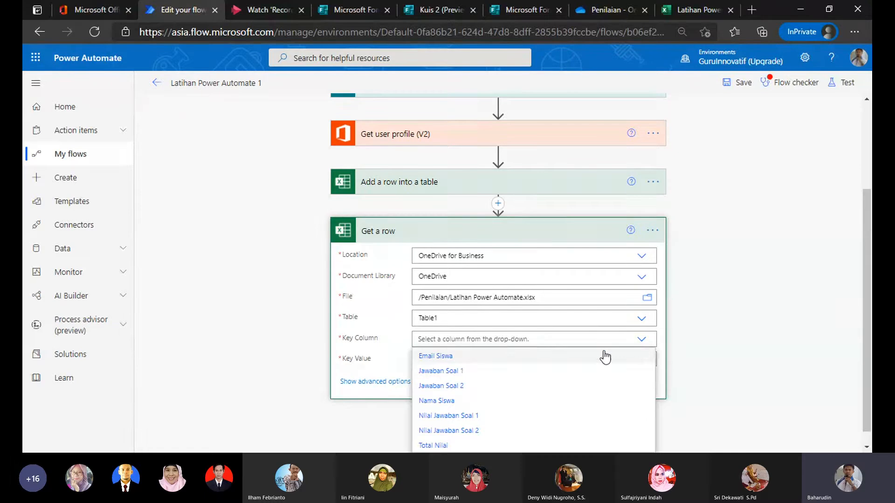
click(451, 356)
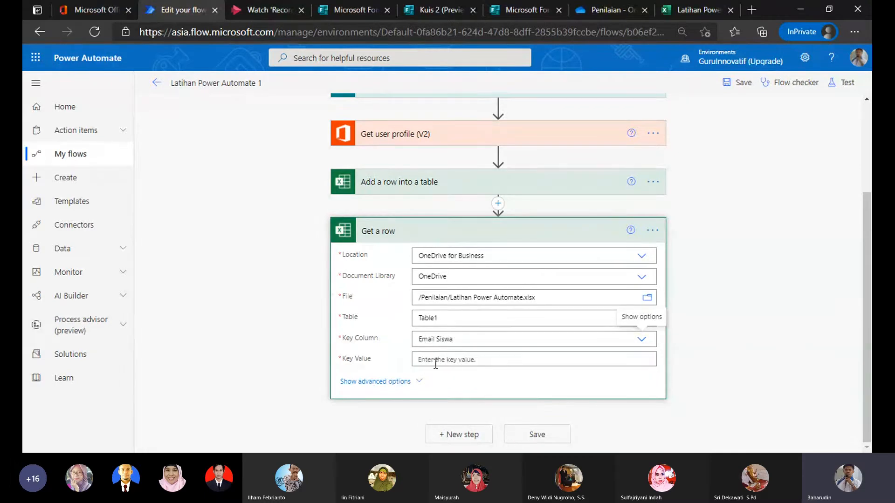
click(469, 452)
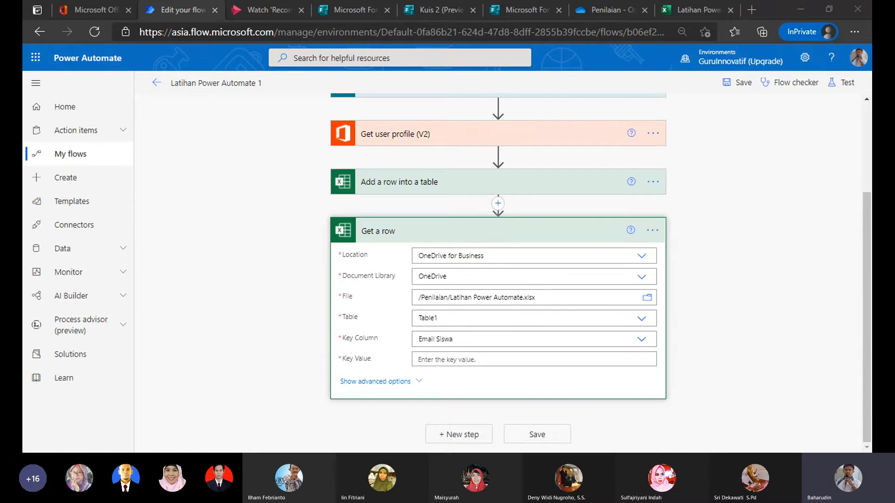
Set the Get a row action's key value to the dynamic Responders' Email from Get response details Kuis 2.
click(530, 359)
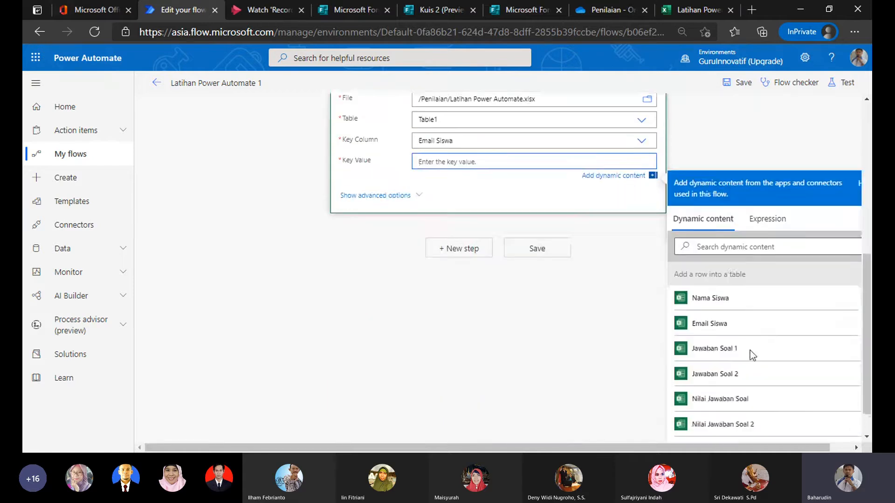
scroll(733, 370, down, 3)
scroll(733, 371, up, 3)
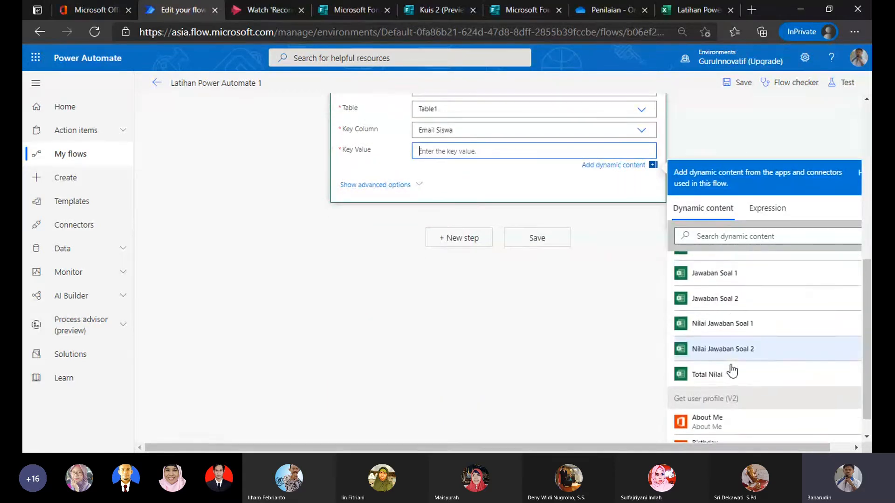
scroll(732, 370, down, 5)
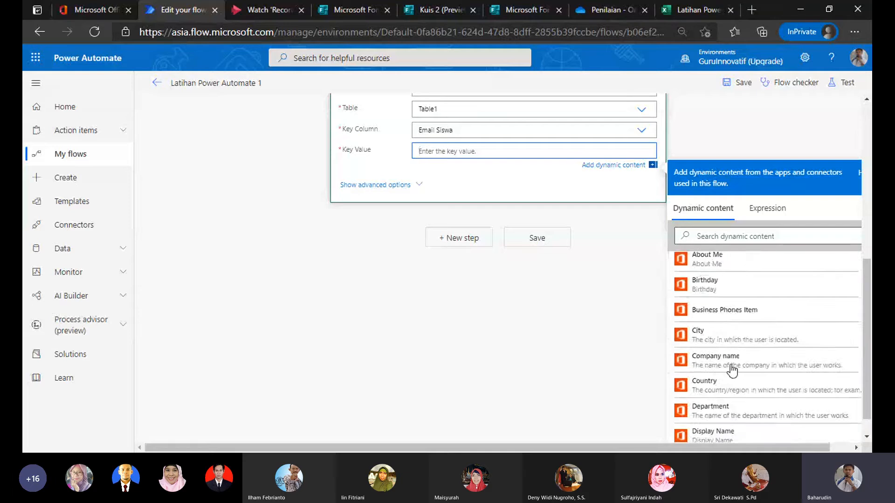
scroll(733, 372, down, 8)
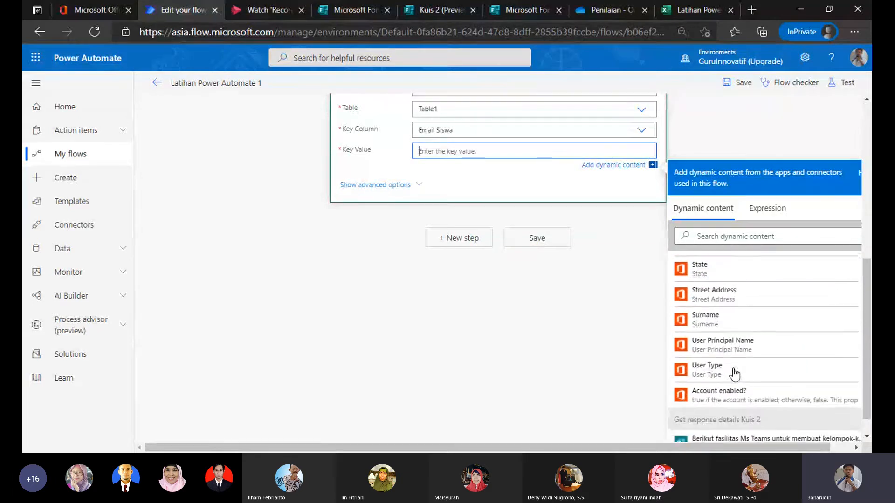
scroll(735, 372, down, 3)
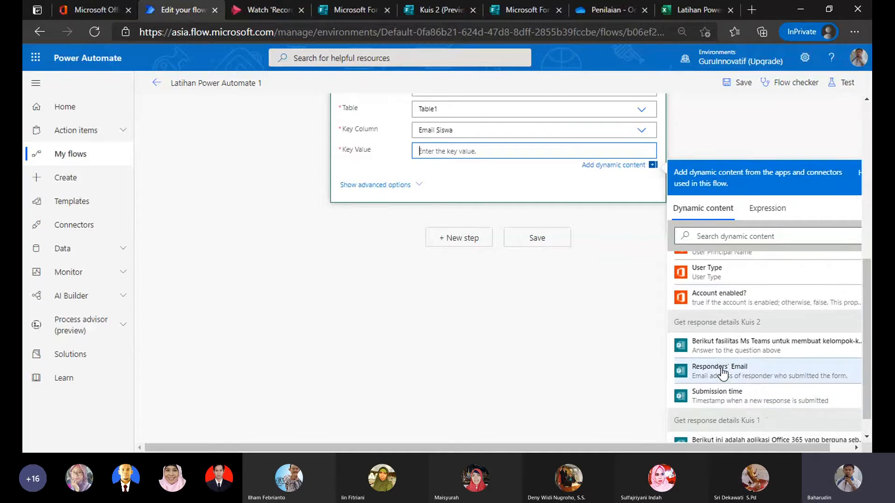
click(723, 373)
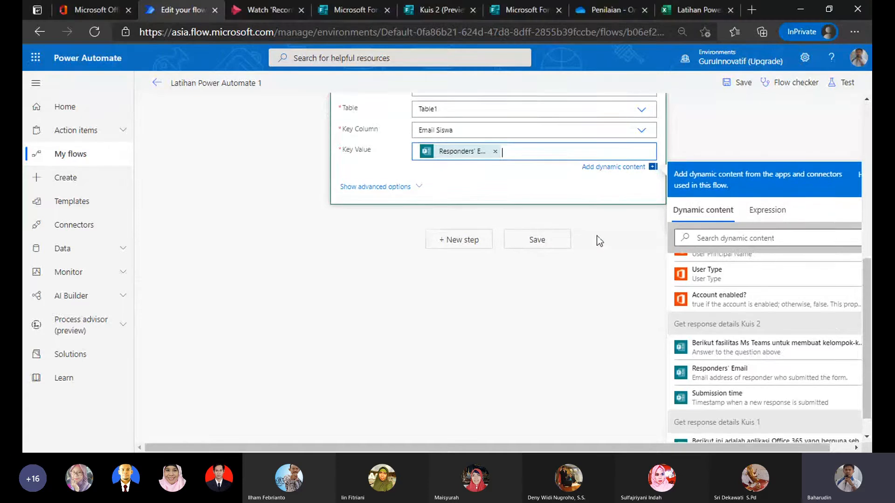
Close the dynamic content list and start a new step below the Get a row action.
scroll(595, 240, up, 1)
scroll(606, 252, up, 2)
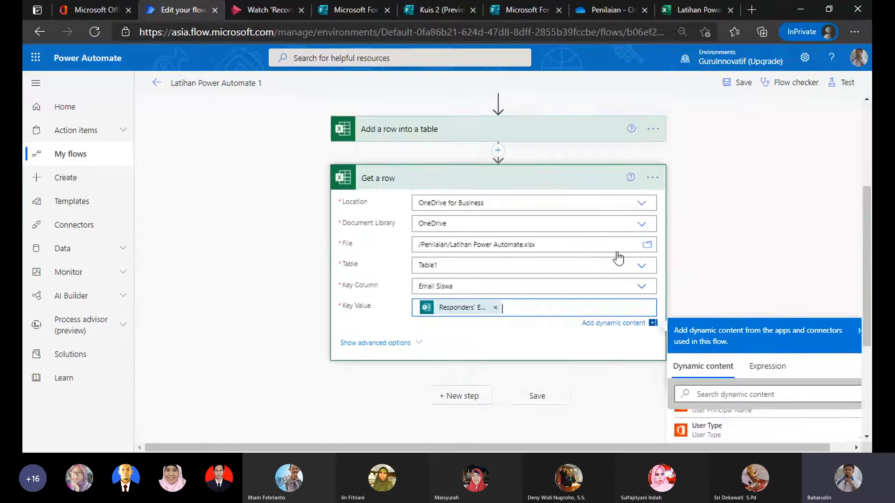
click(723, 270)
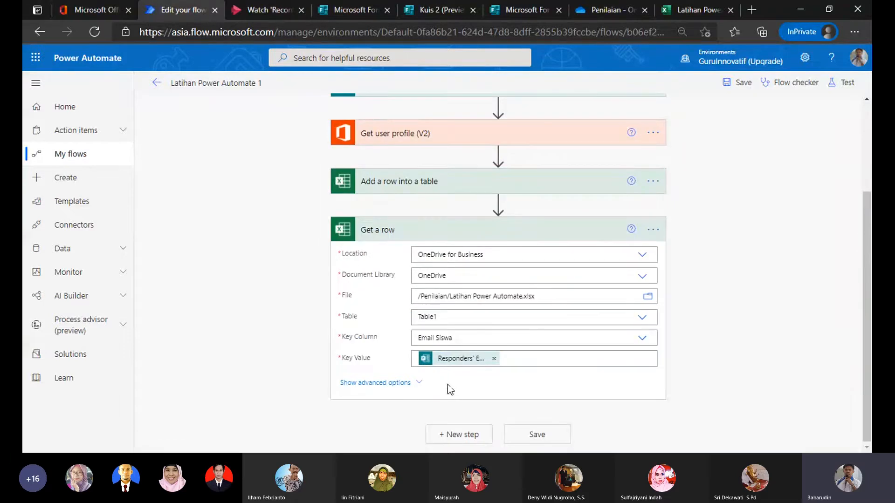
click(458, 434)
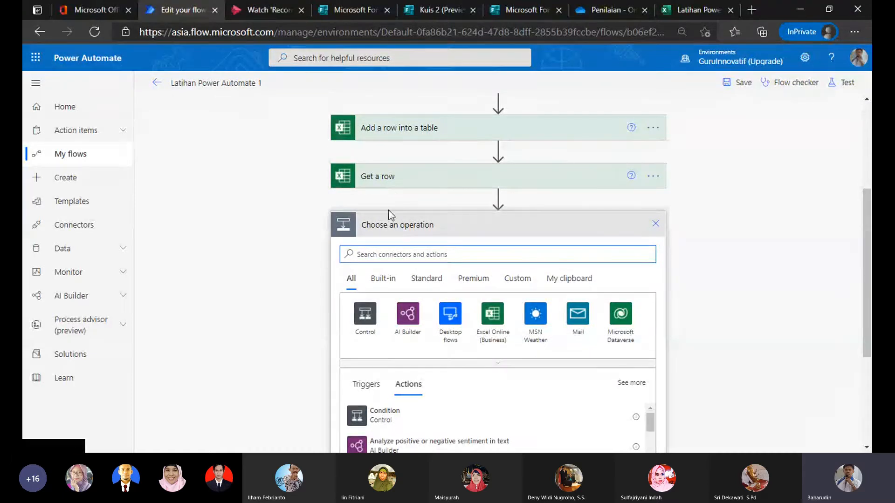
Review the Get a row settings and compare its key value with the Responders' Email entries under Get response details Kuis 2 and Kuis 1.
scroll(508, 153, up, 1)
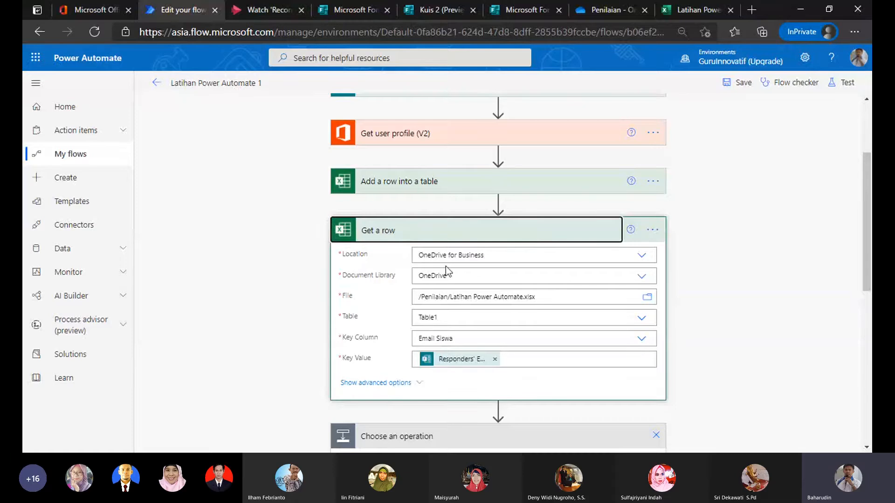
scroll(448, 361, down, 1)
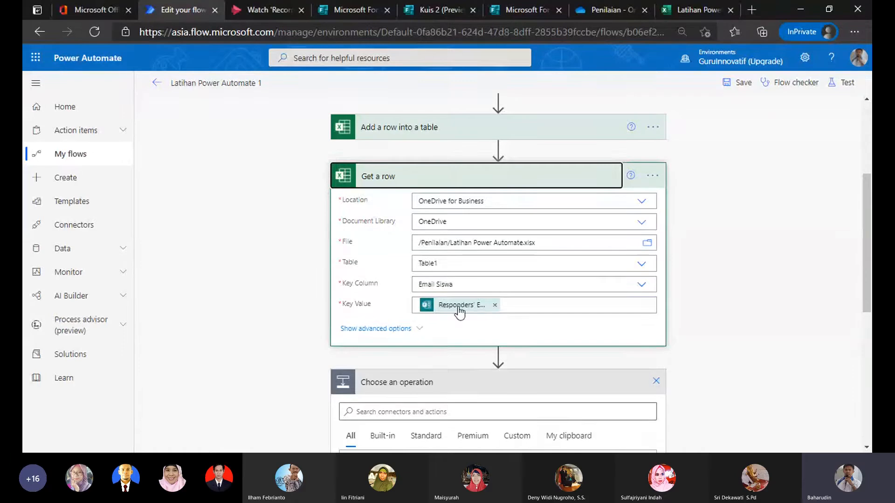
click(459, 312)
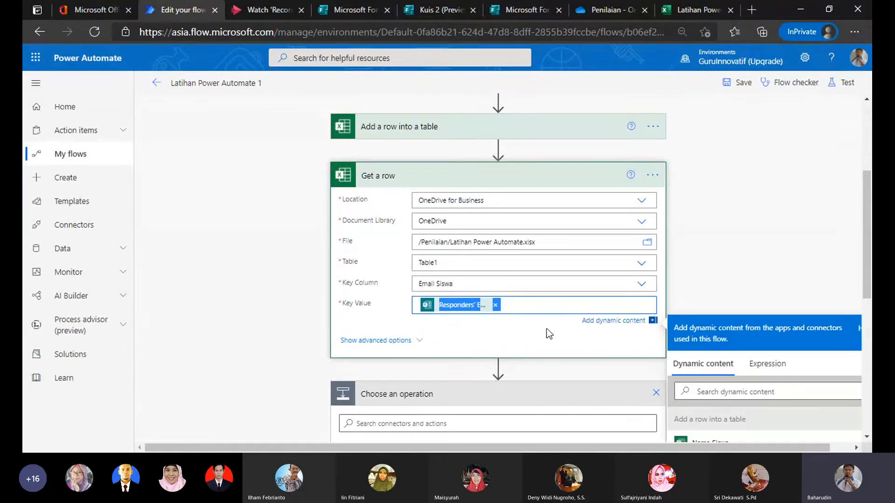
scroll(806, 374, down, 5)
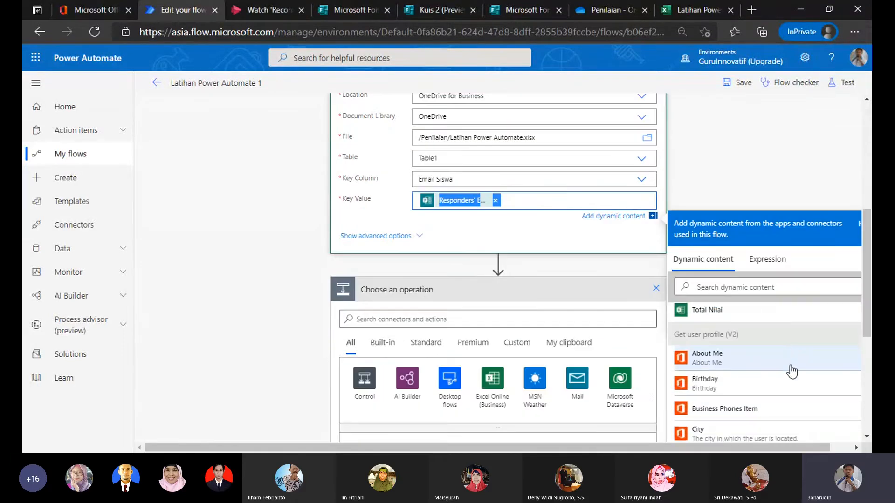
scroll(791, 372, down, 10)
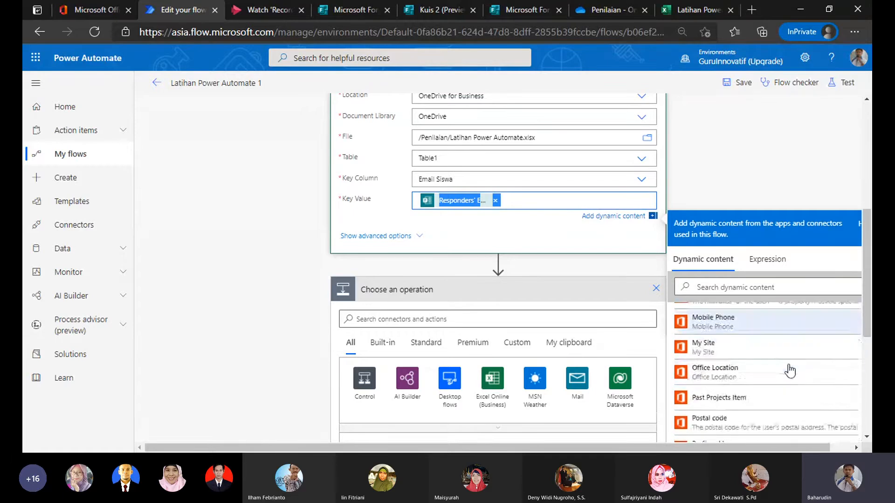
scroll(789, 372, down, 10)
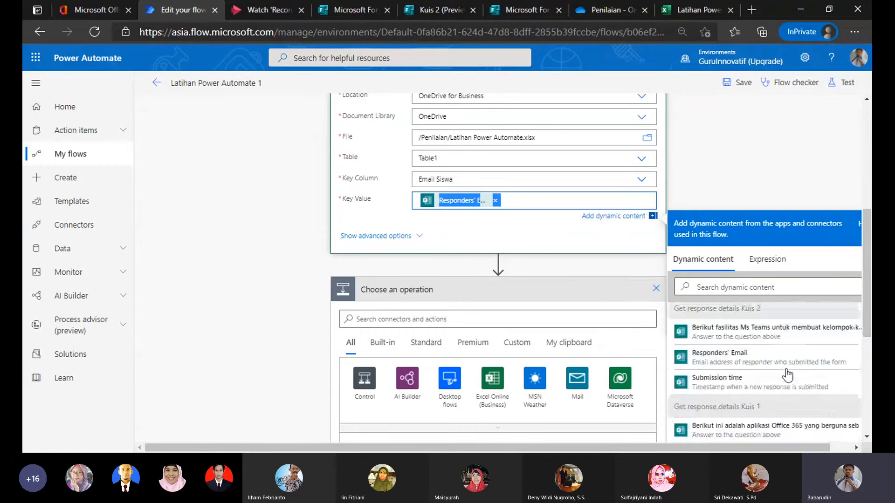
scroll(787, 374, up, 1)
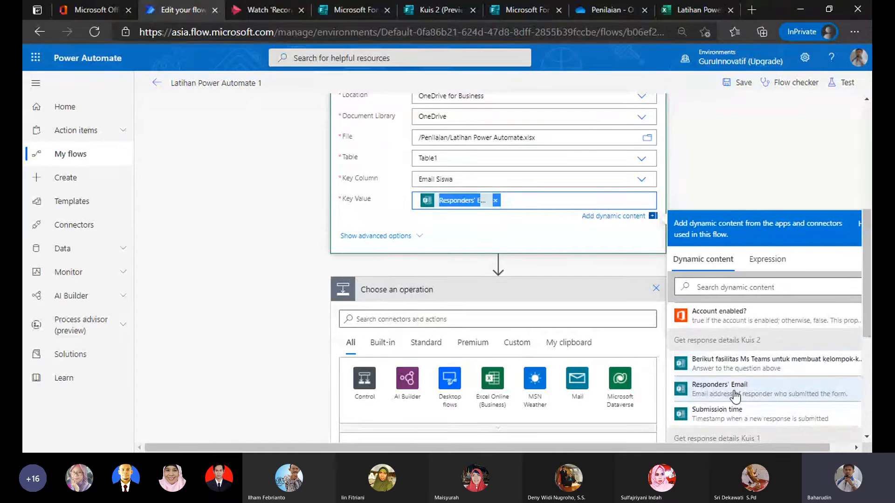
scroll(735, 391, down, 1)
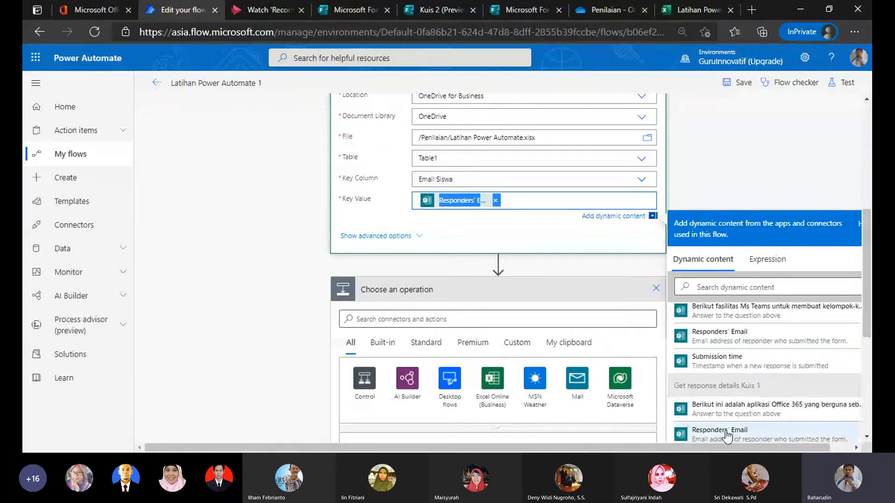
scroll(728, 433, up, 1)
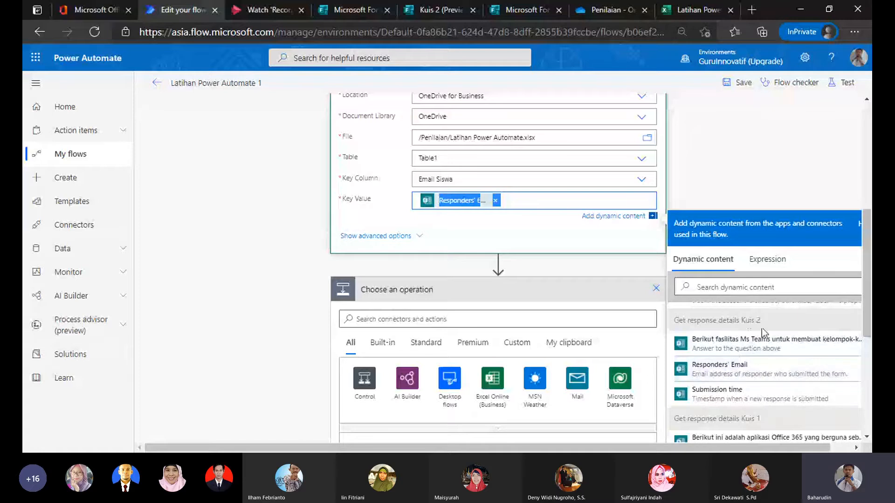
click(748, 166)
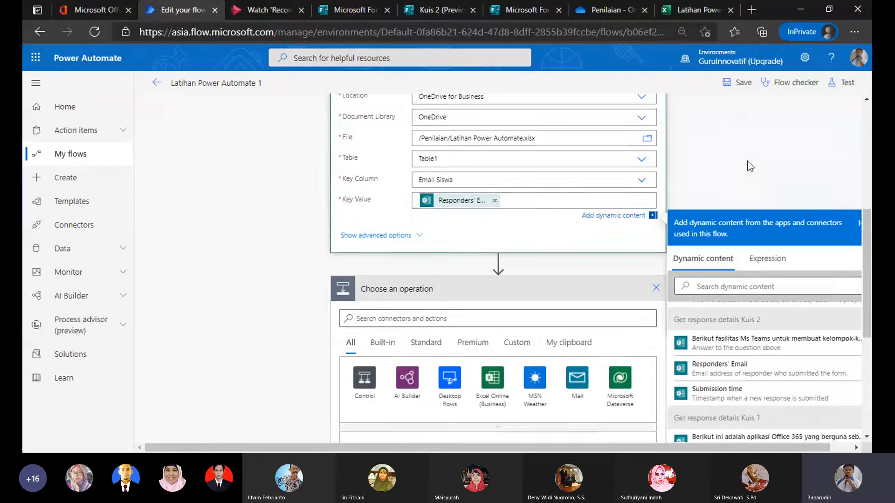
scroll(460, 265, up, 1)
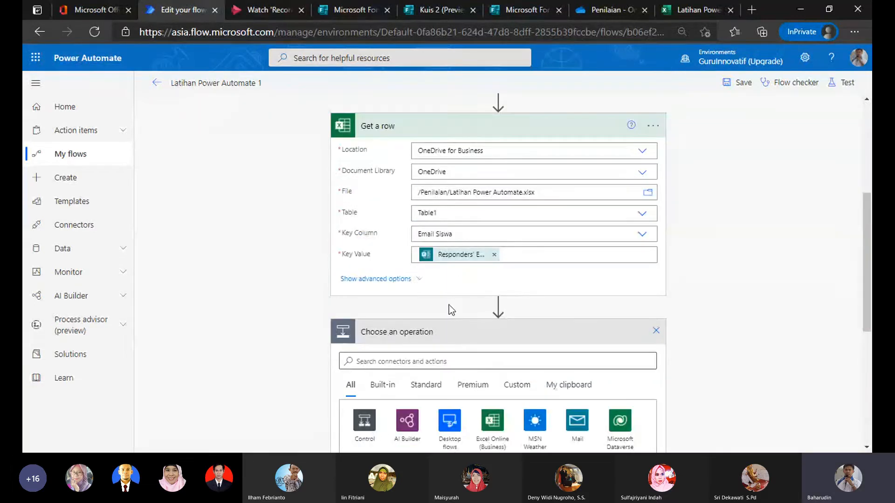
Search the operations for "send email" and add the Office 365 Outlook action Send an email (V2).
scroll(447, 311, down, 1)
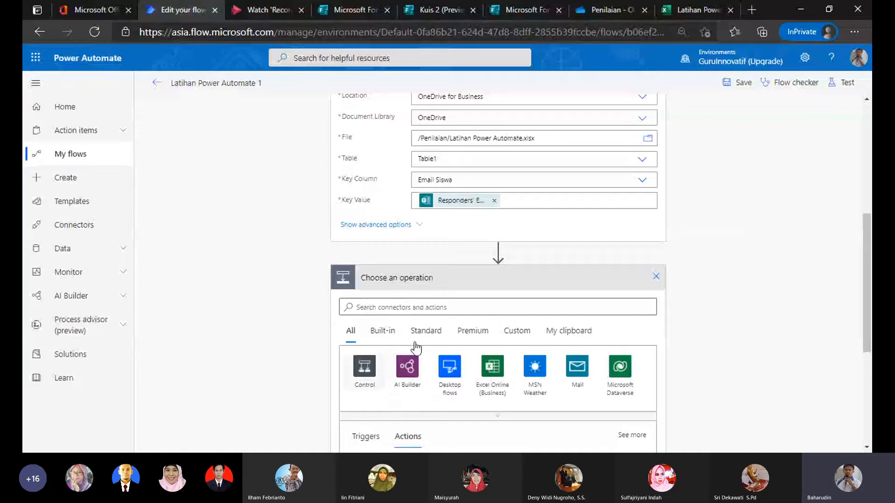
click(447, 304)
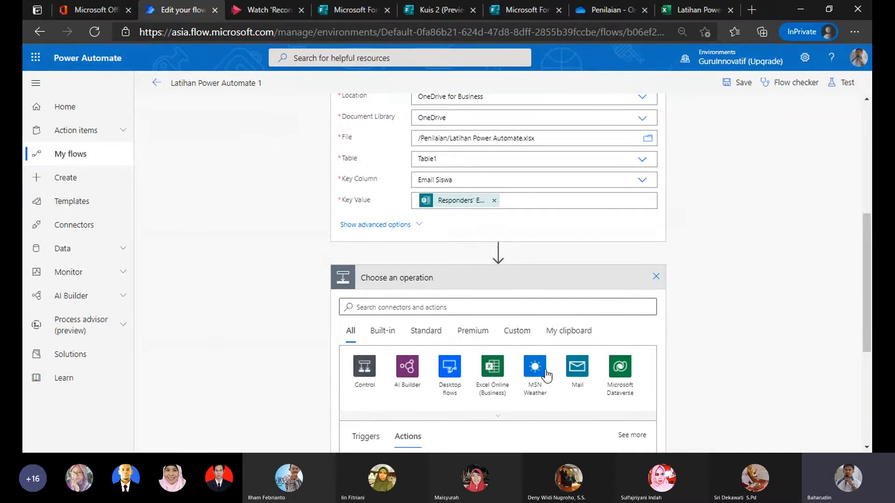
scroll(479, 366, down, 1)
click(477, 253)
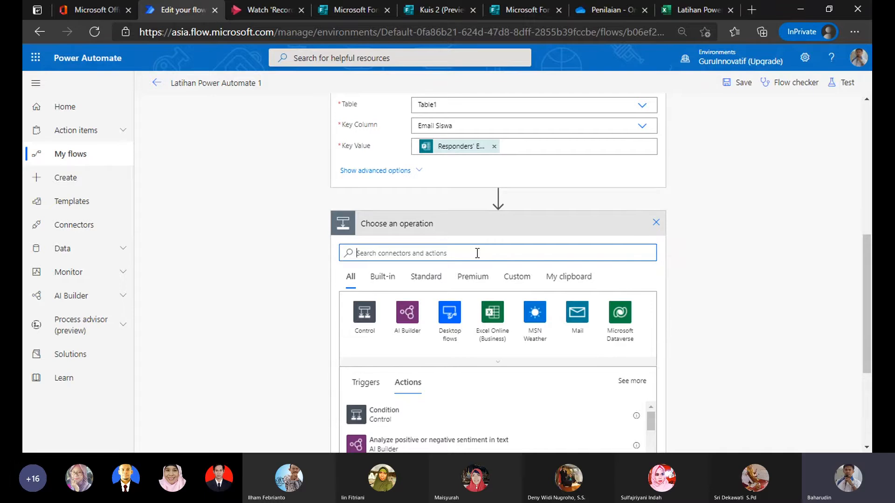
text(send email)
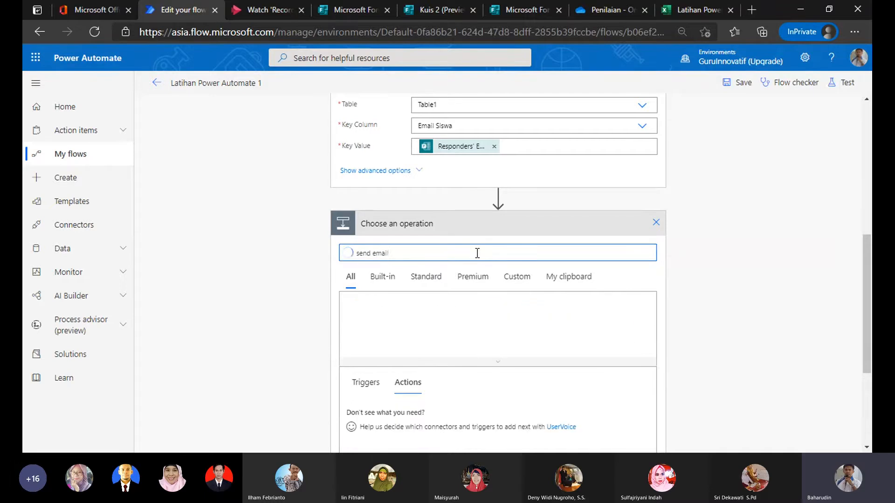
scroll(510, 284, down, 2)
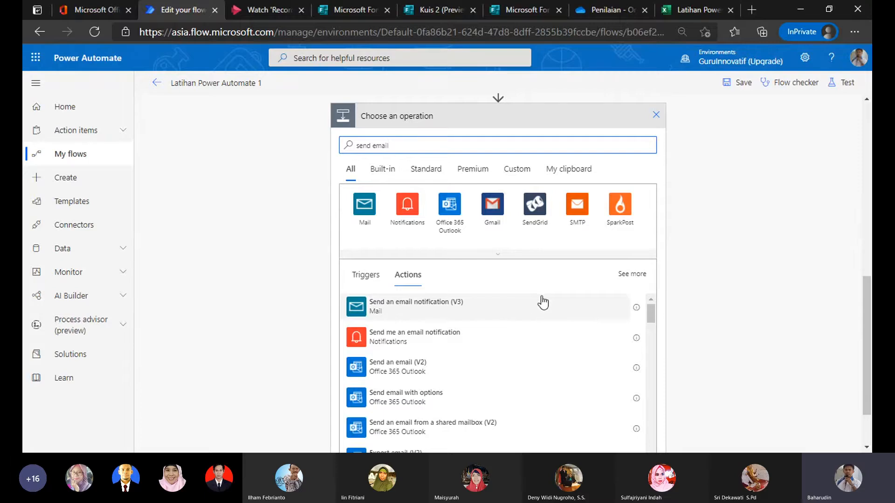
scroll(543, 303, down, 1)
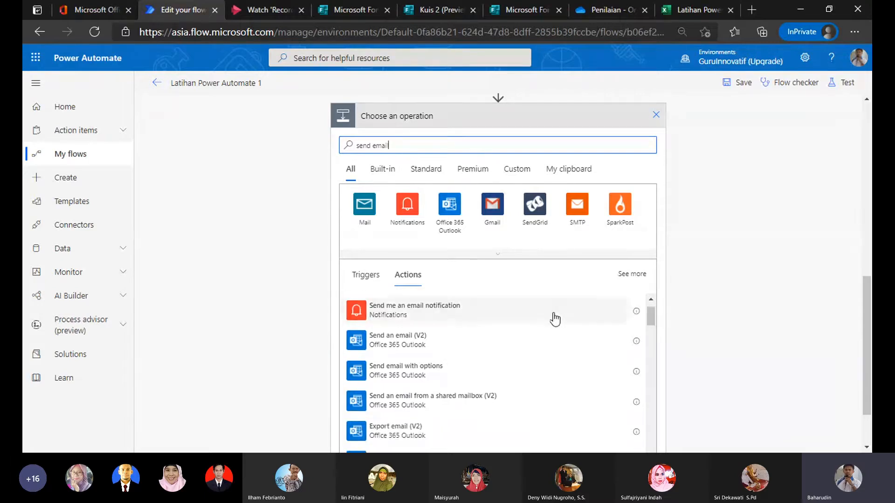
scroll(555, 320, down, 1)
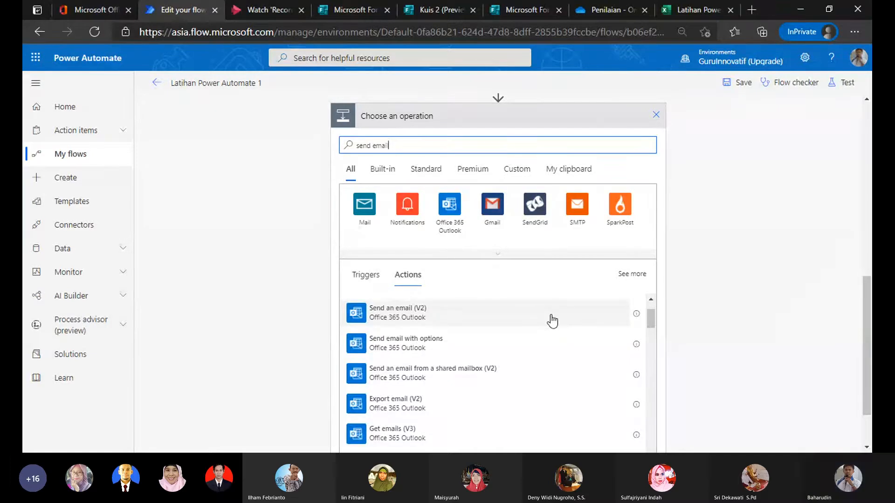
click(417, 320)
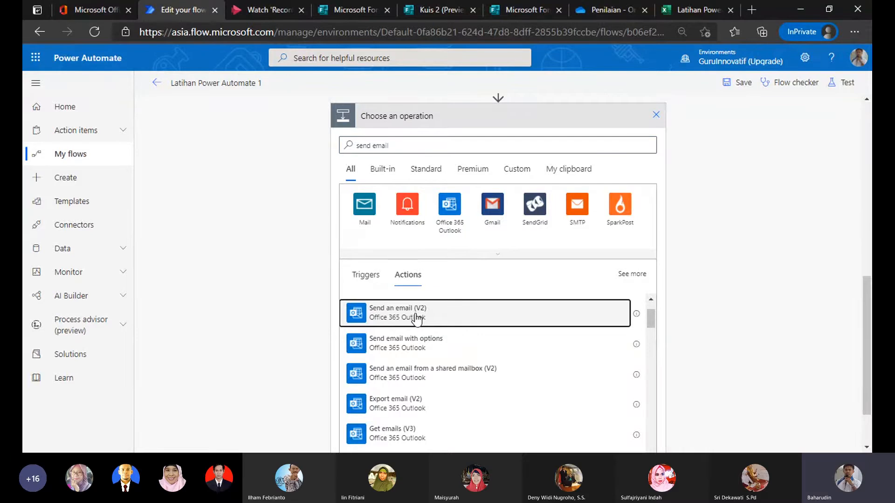
click(416, 319)
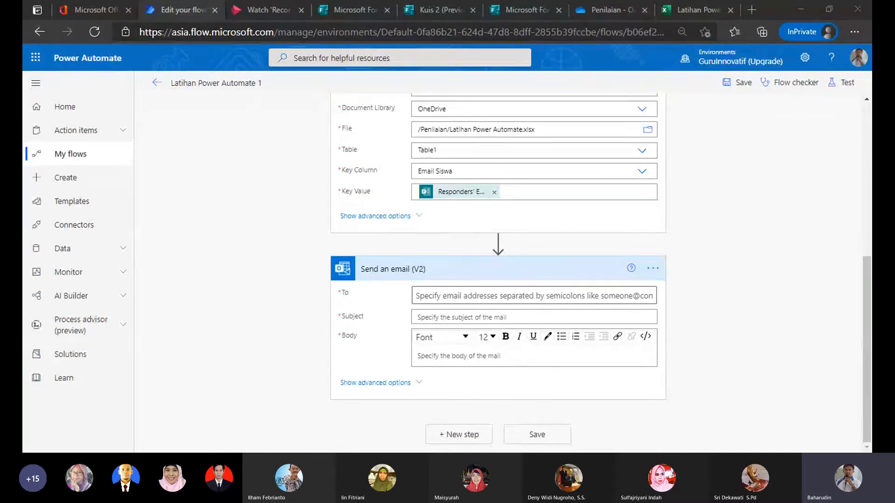
Set the Send an email (V2) recipient to the dynamic Email Siswa from Get a row.
click(485, 294)
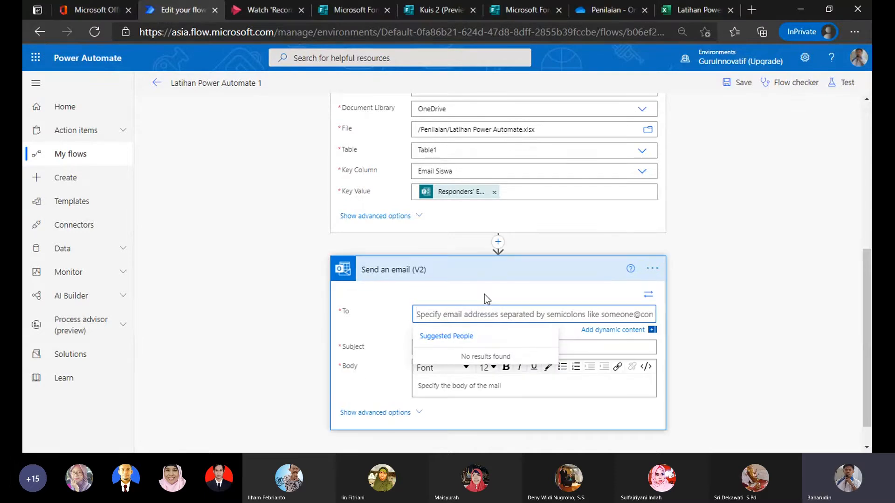
scroll(621, 321, down, 1)
click(613, 301)
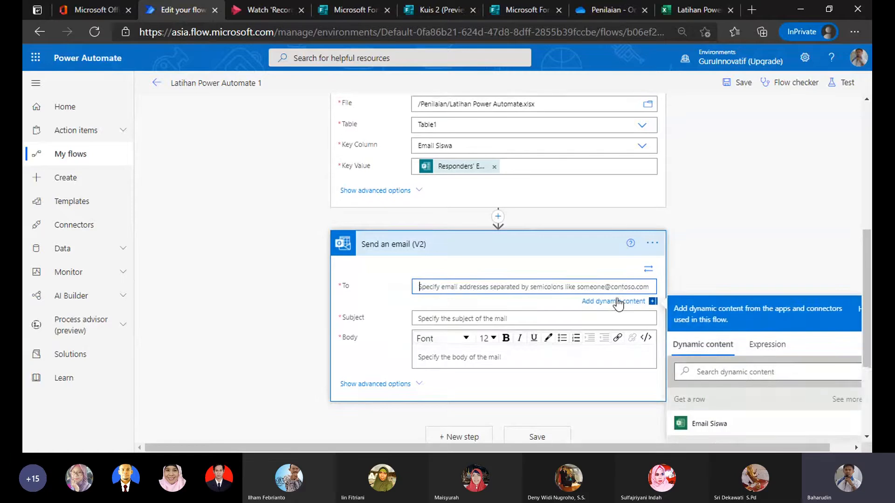
scroll(748, 330, down, 1)
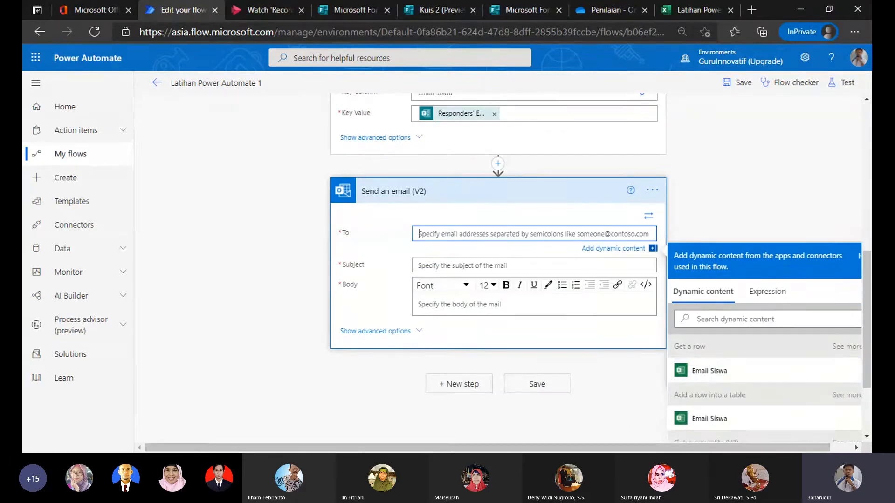
click(462, 434)
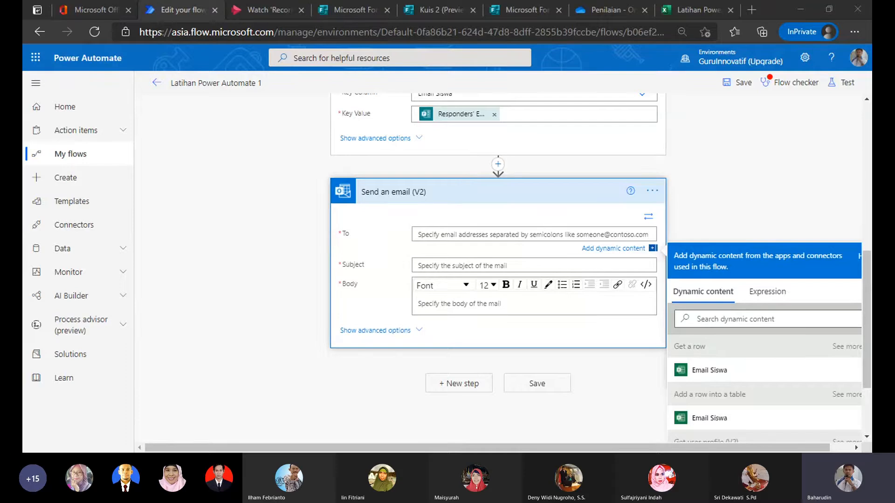
key(alt+Tab)
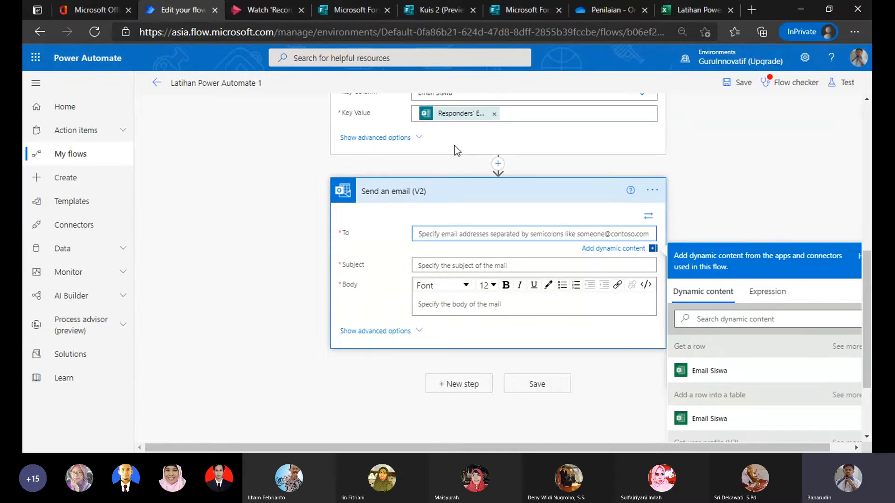
scroll(490, 138, up, 3)
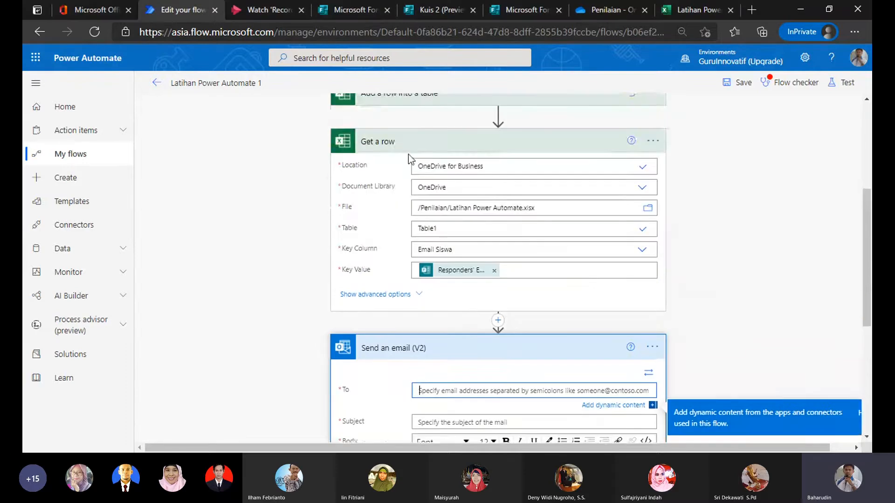
click(499, 146)
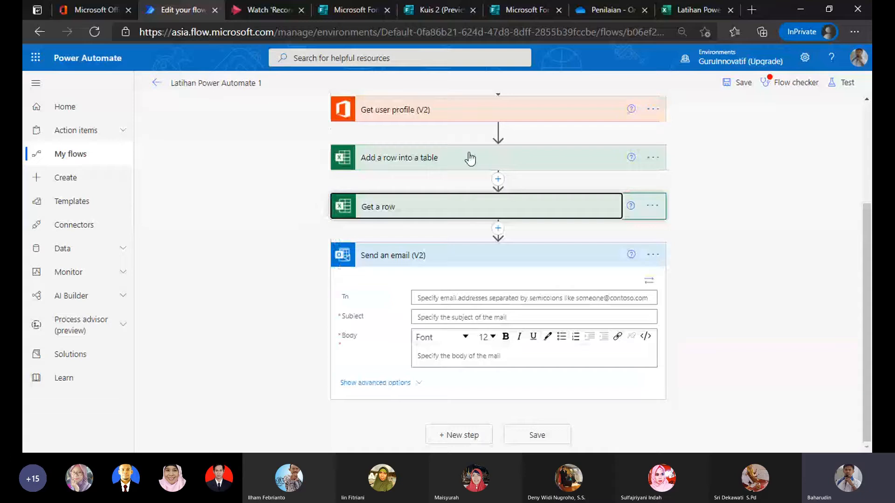
click(575, 298)
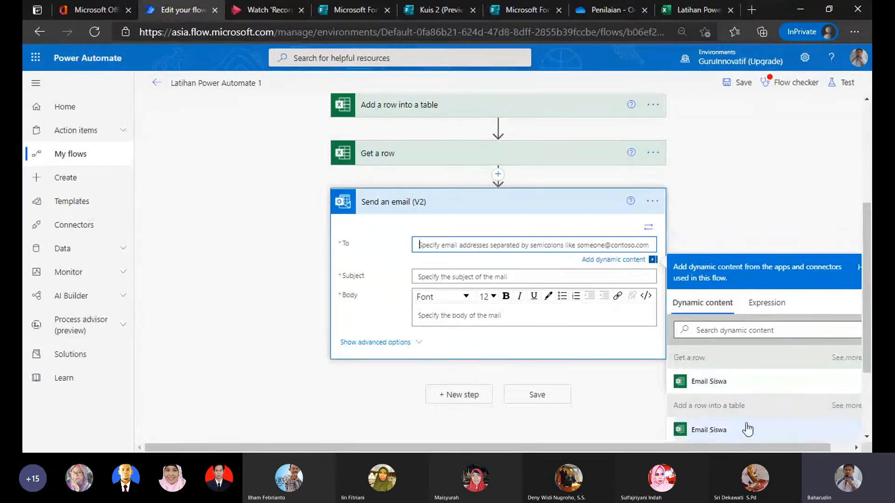
click(714, 382)
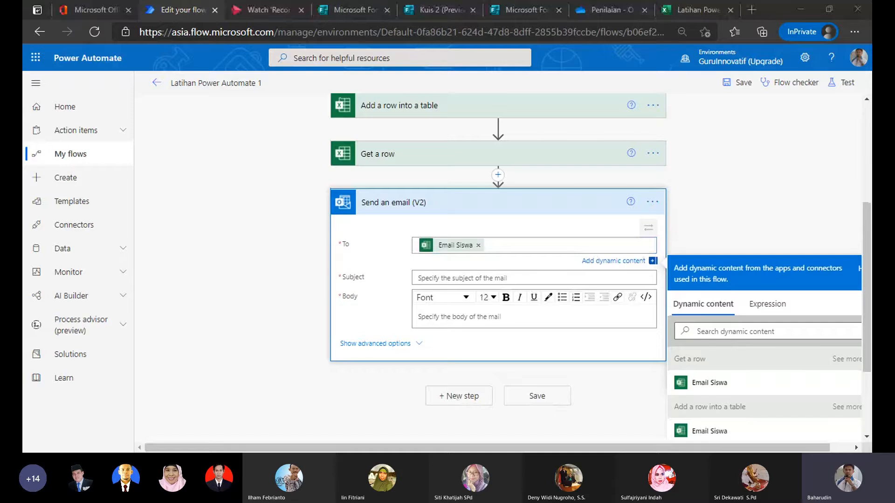
Set the email subject to "Rangkuman Nilai Kuis" followed by the dynamic Nama Siswa from Get a row.
click(450, 278)
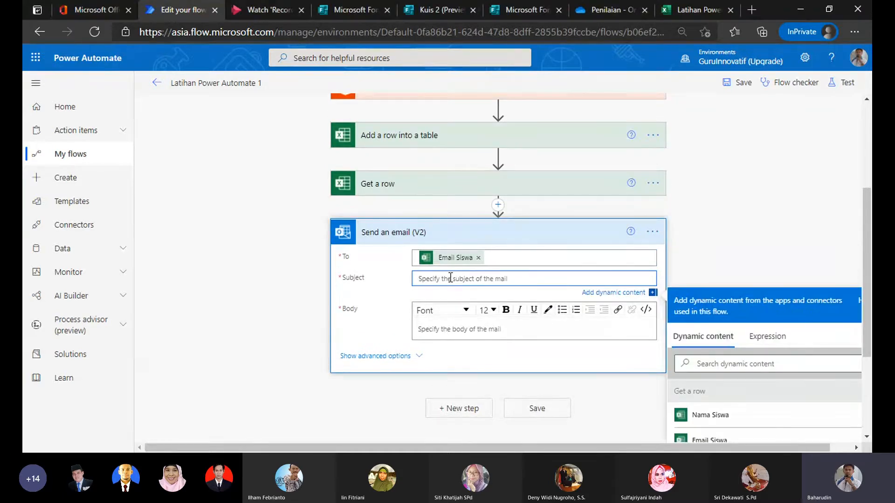
text(Rangkun)
text(an Nilai Kuis)
scroll(781, 406, down, 1)
scroll(780, 406, up, 1)
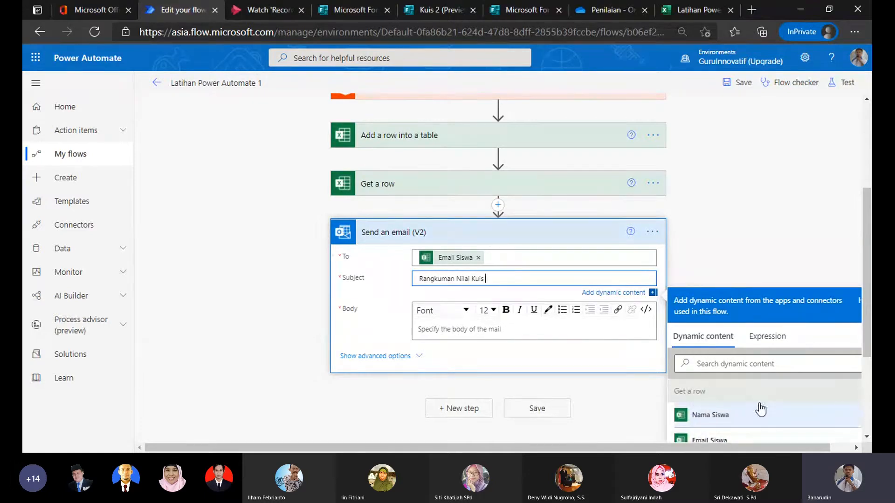
scroll(764, 414, down, 1)
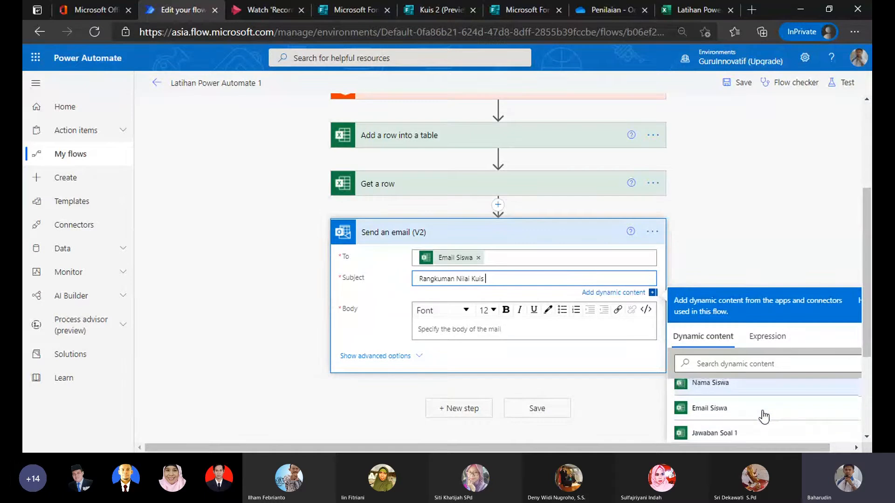
scroll(765, 416, up, 1)
click(745, 418)
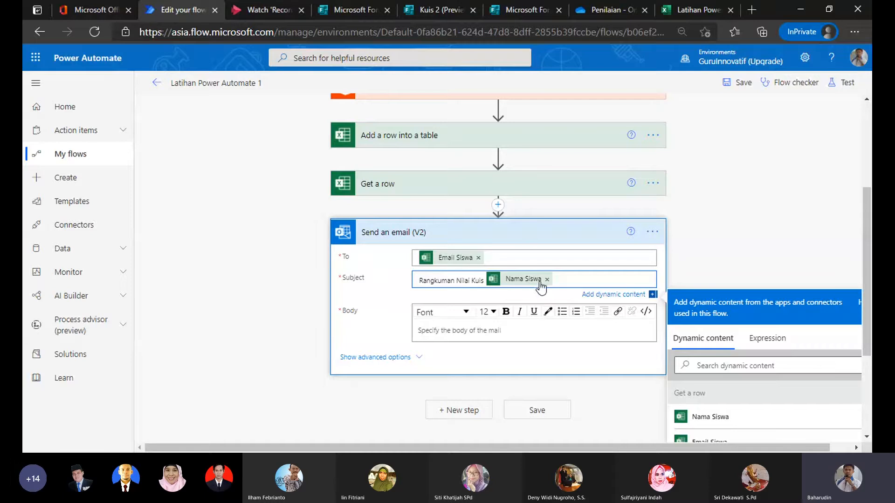
Begin the email body with the text "Berikut ini kami kirimkan nilai".
drag(868, 257, 870, 298)
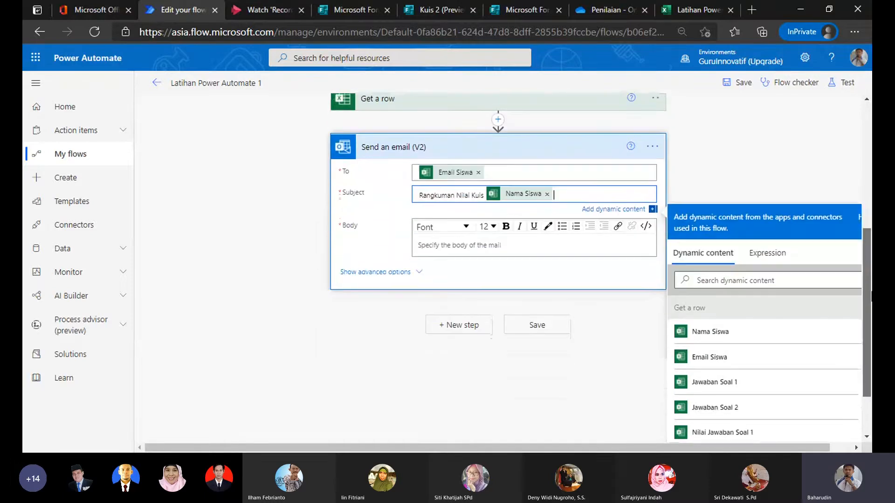
click(460, 245)
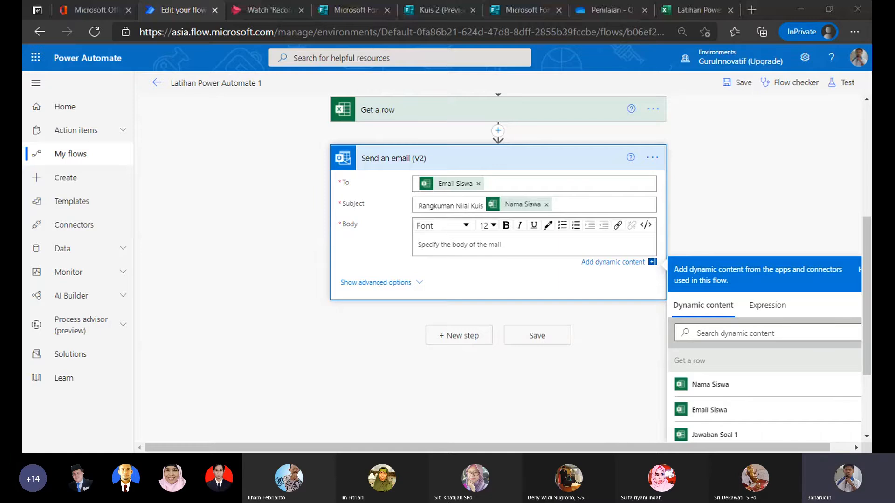
click(513, 428)
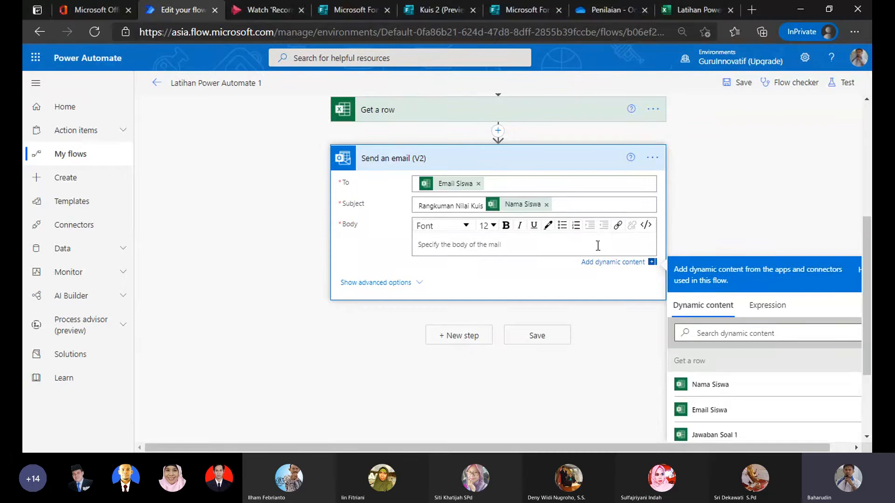
text(Ber)
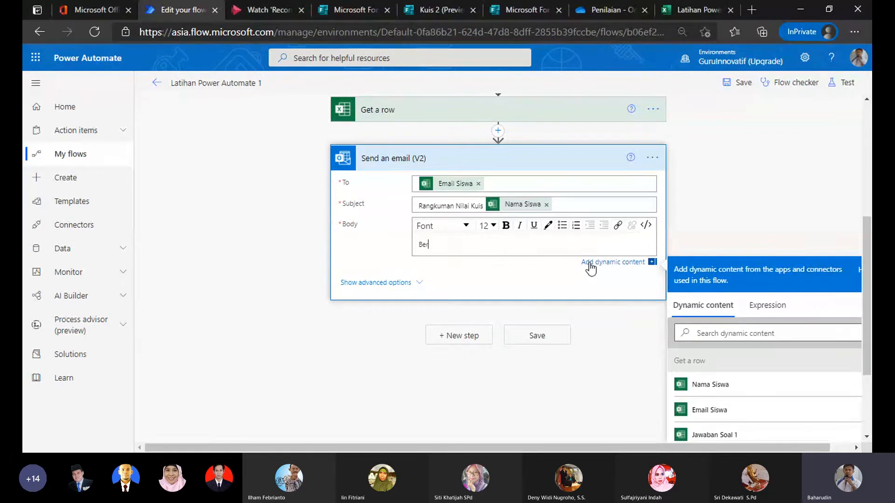
text(ikut ini )
text(kami)
text(tampilak)
key(BackSpace)
key(BackSpace)
text(kan)
key(ctrl+BackSpace)
text(kirimkan nilai)
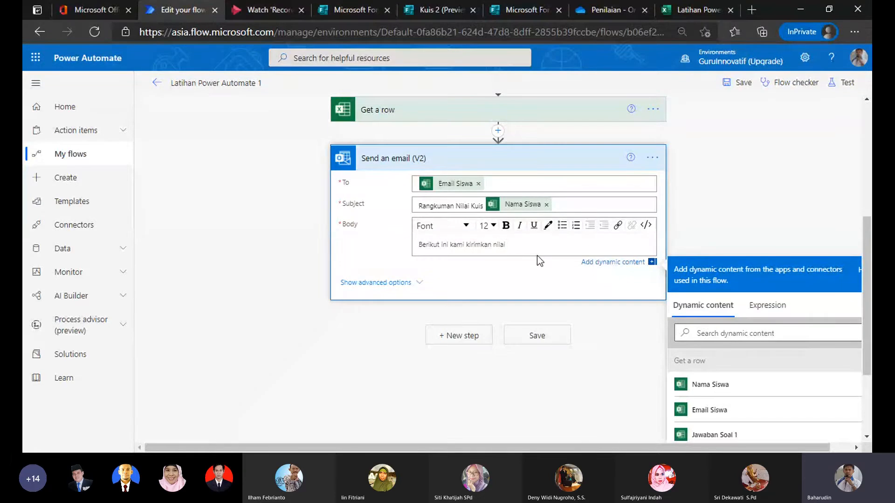
Capitalize "Nilai" in the body's opening sentence and add "Kuis" after it.
key(ctrl+Left)
key(shift+Right)
text(N)
key(End)
text(Kuis)
scroll(535, 255, down, 3)
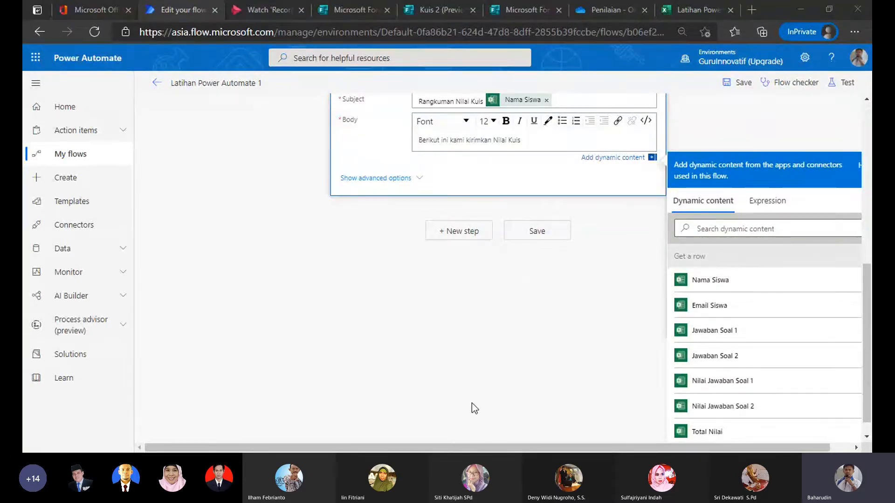
click(566, 419)
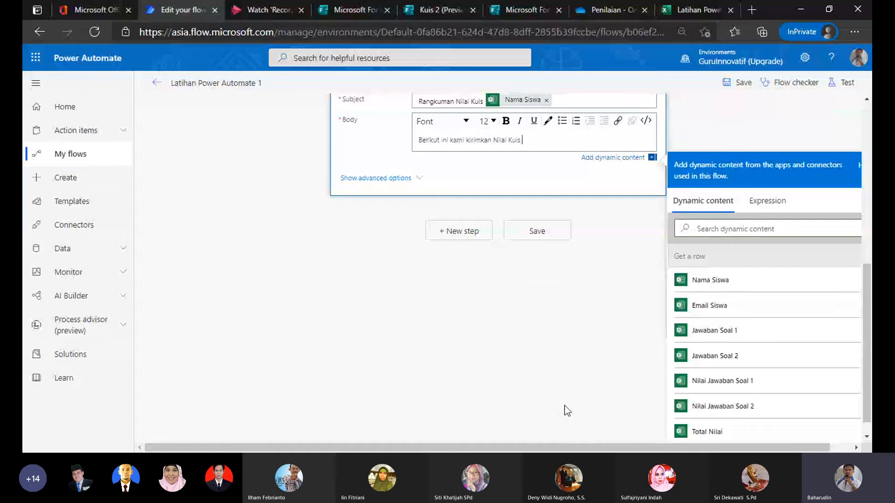
Complete the body's opening sentence with "atas nama siswa" and the dynamic Nama Siswa from Get a row.
scroll(566, 411, up, 1)
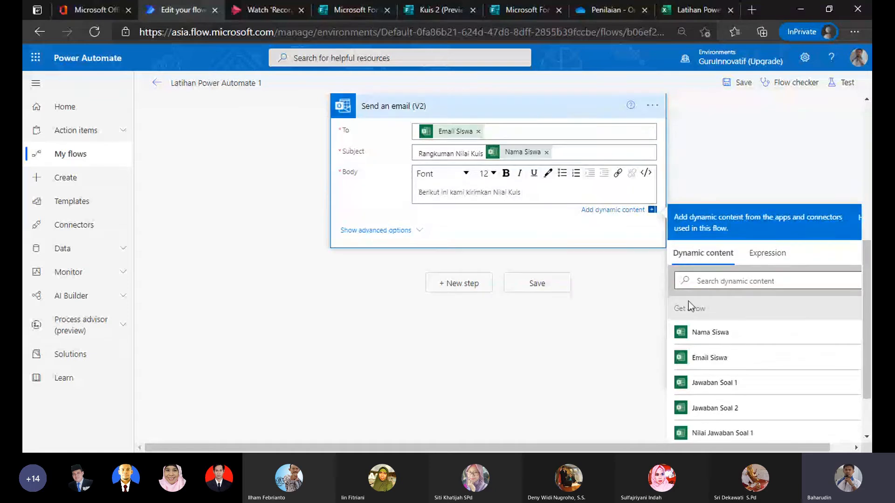
text(a)
text(tas na)
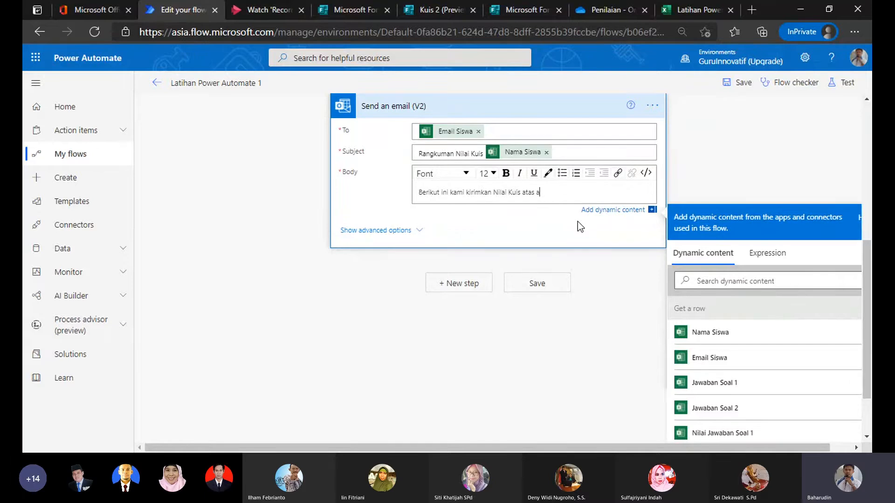
text(ma siswa)
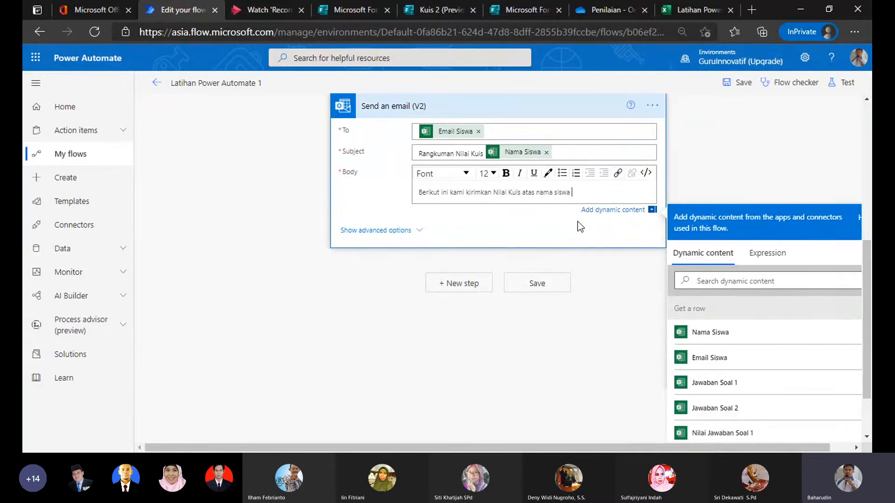
click(753, 338)
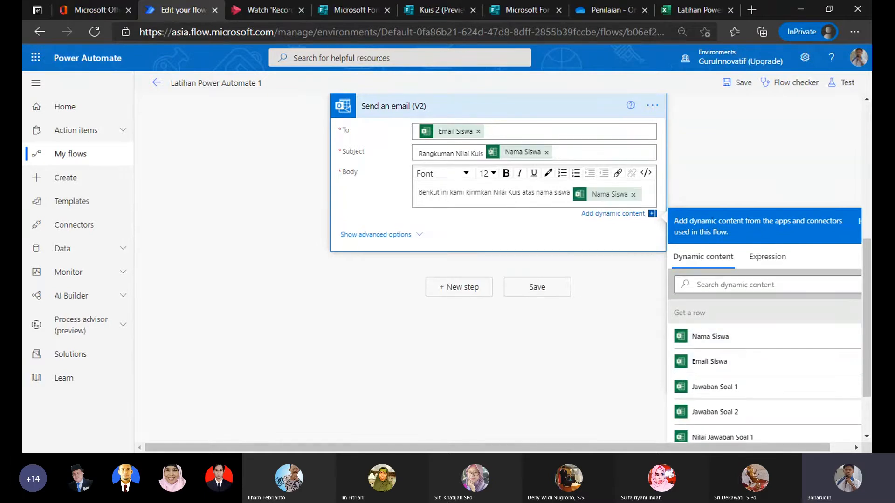
Add the body lines "Nilai Kuis 1 =" with dynamic Nilai Jawaban Soal 1 and "Nilai Kuis 2 =" with dynamic Nilai Jawaban Soal 2.
key(Return)
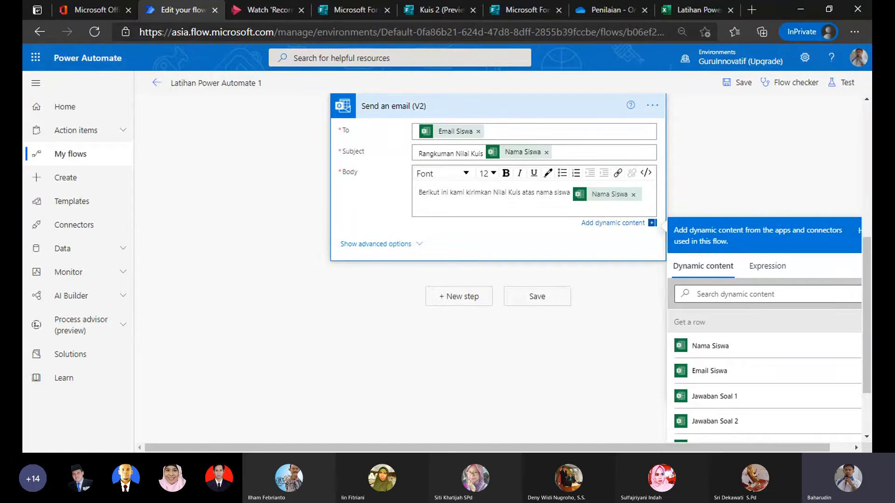
key(Return)
text(Ni)
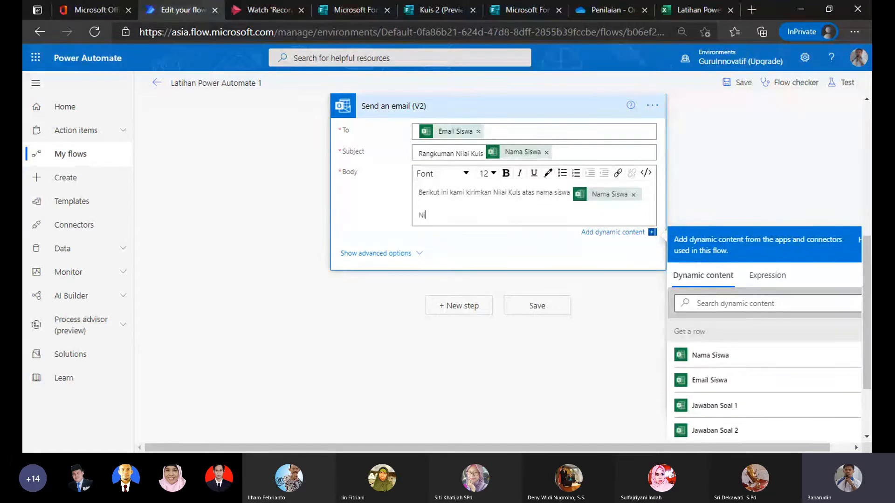
text(lai Kuis 1 =)
scroll(780, 371, down, 1)
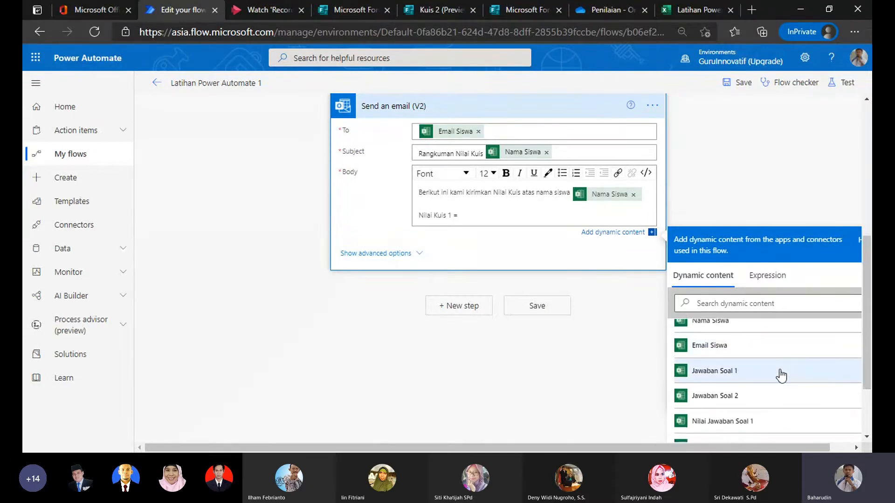
scroll(780, 374, down, 1)
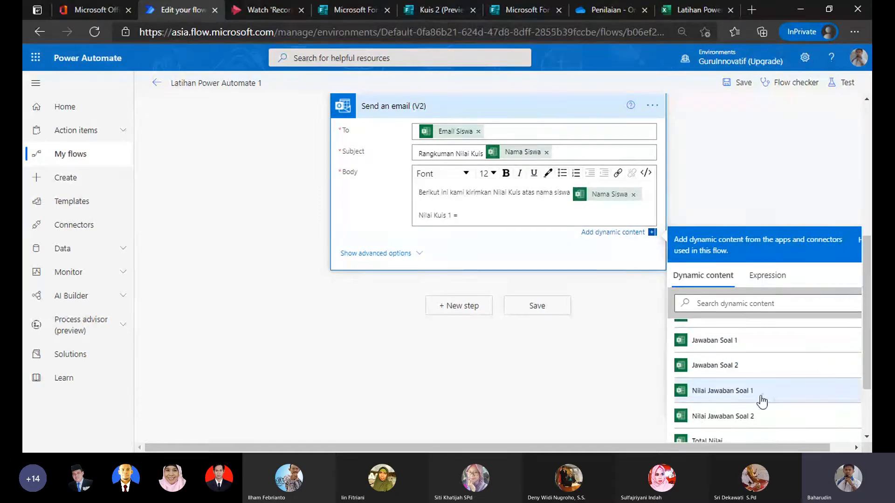
click(736, 399)
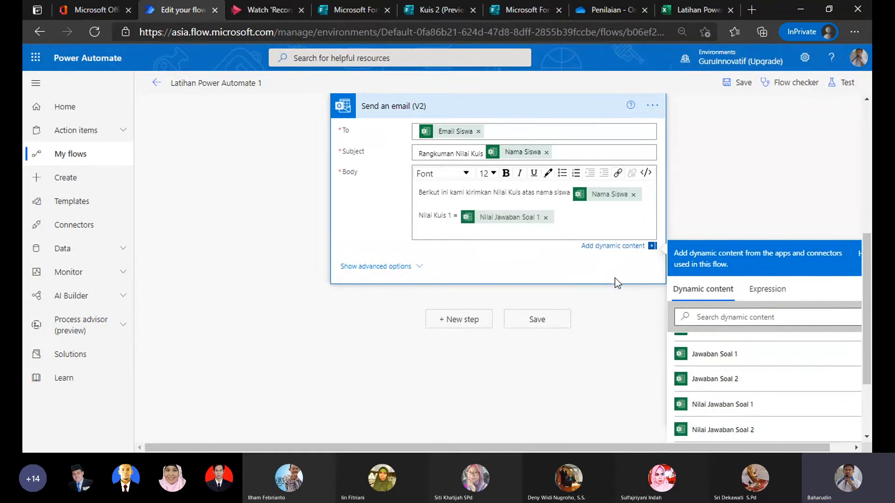
text(nilai Kuis 2 =)
scroll(792, 396, down, 1)
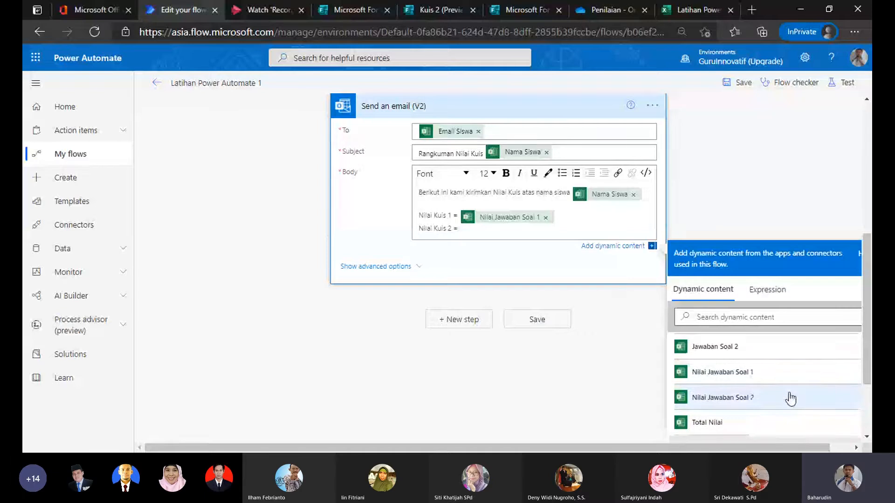
click(788, 399)
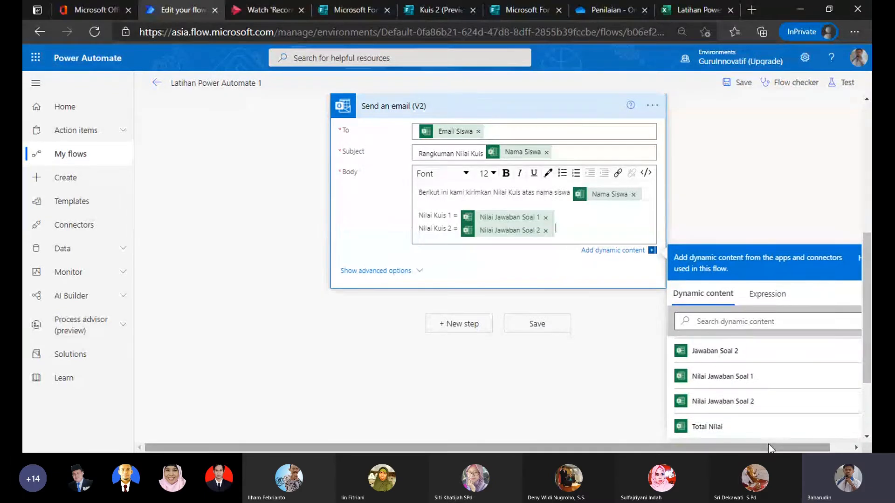
Add a separate line "Total Nilai =" below the quiz scores, followed by the dynamic Total Nilai from Get a row.
key(Return)
key(Return)
text(T)
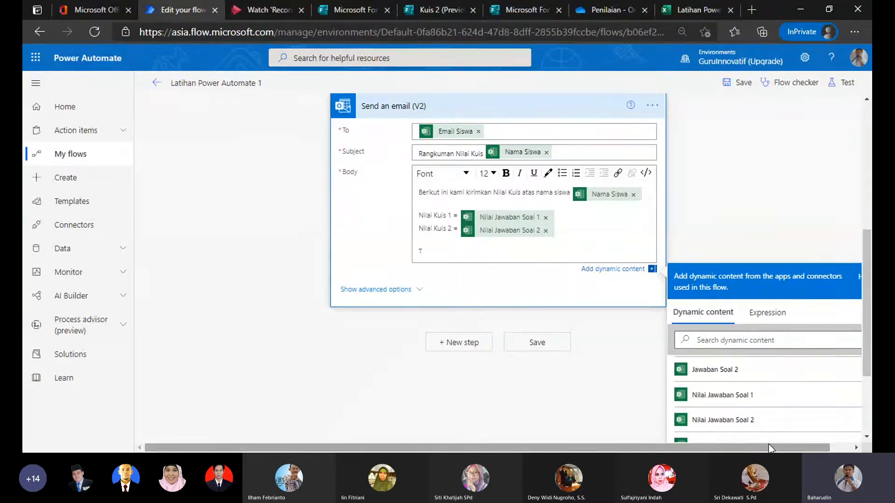
text(otal Nilai =)
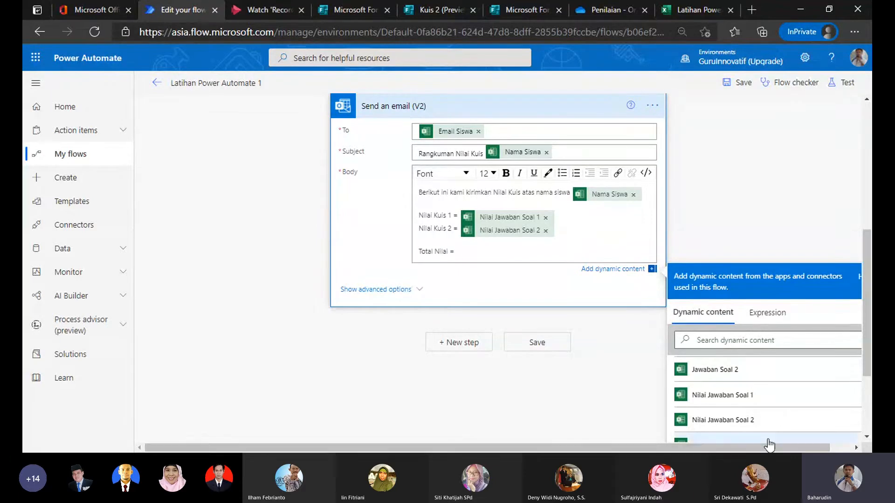
scroll(736, 418, down, 1)
click(729, 417)
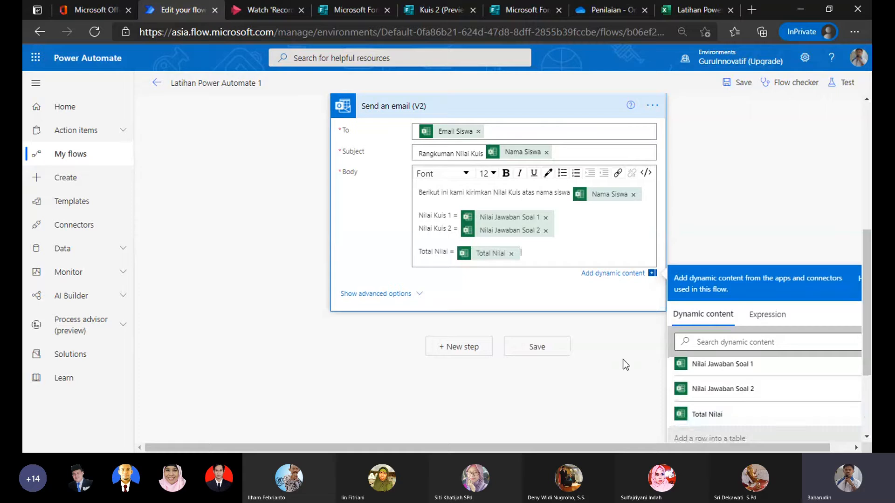
Close the email body with "Hormat Kami,", the sender's name and "MIE Trainer" on separate lines.
key(Return)
text(Hormat Kami,)
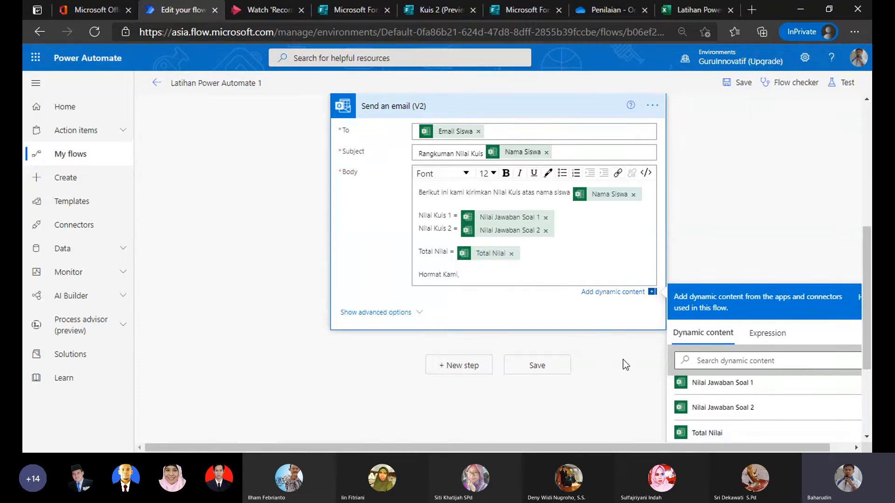
key(Return)
text(Baharidin)
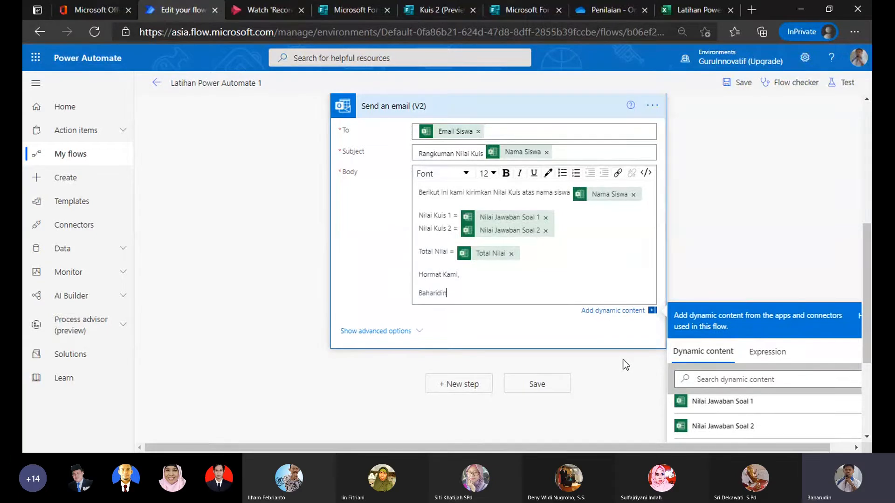
key(BackSpace)
text(udin)
key(Return)
text(MIE)
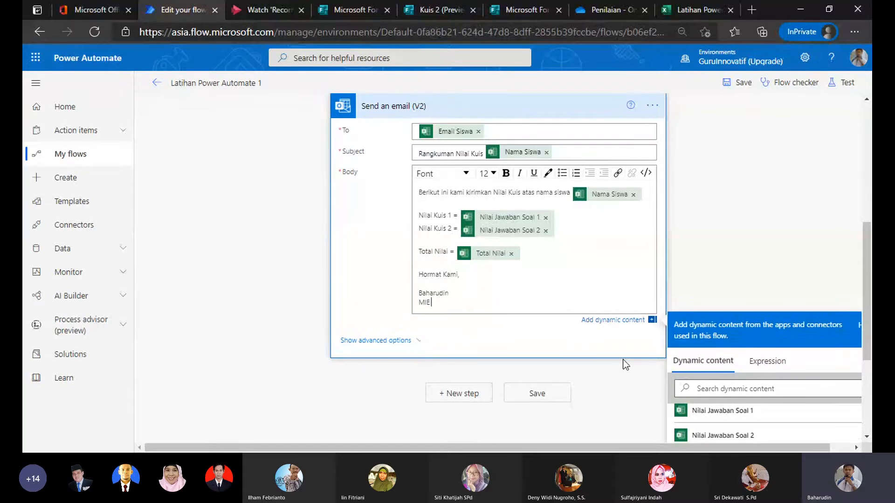
text( Trainer)
Make the sender's name in the email signature bold.
key(Up)
key(shift+Home)
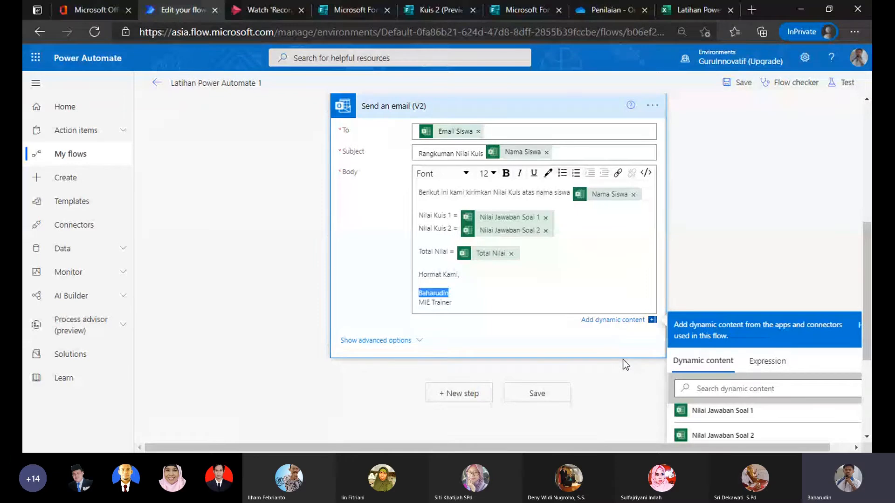
scroll(464, 192, up, 2)
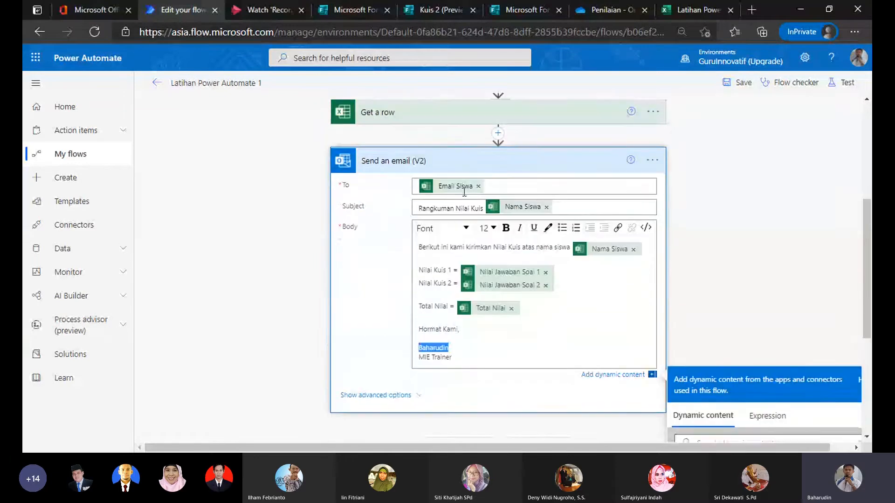
click(505, 226)
click(478, 343)
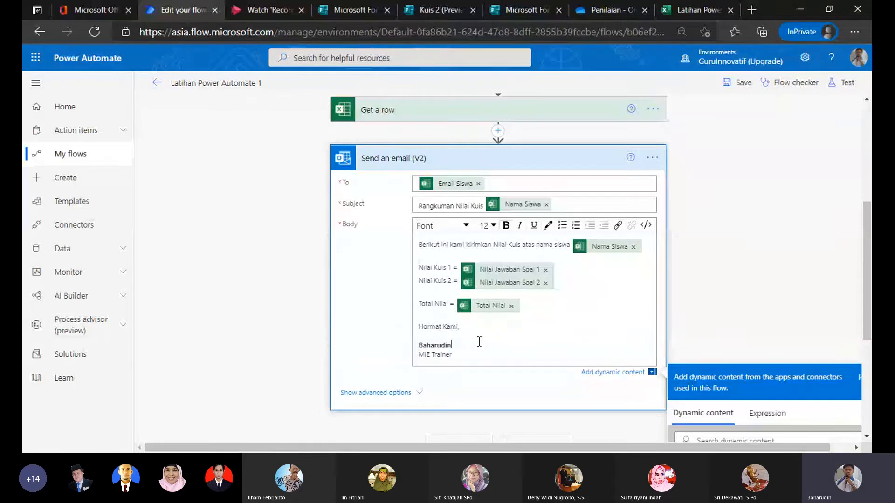
Show the advanced options of Send an email (V2) and set Importance to Normal.
scroll(479, 342, down, 3)
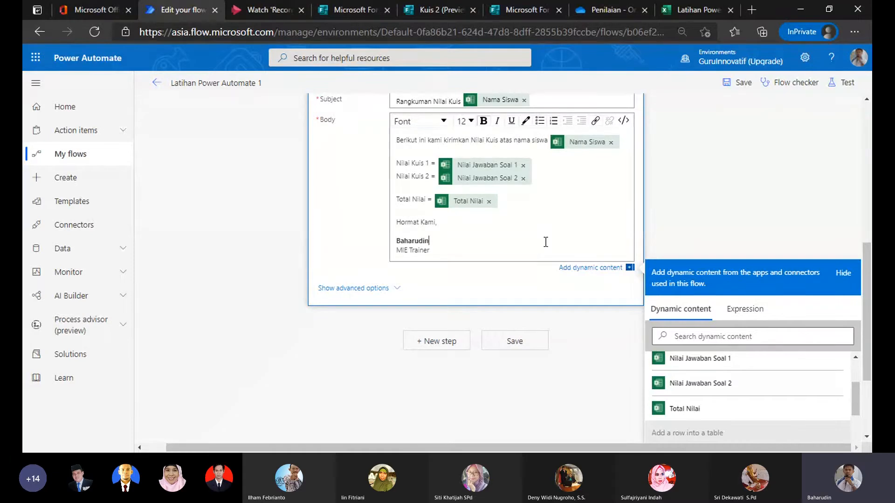
click(381, 288)
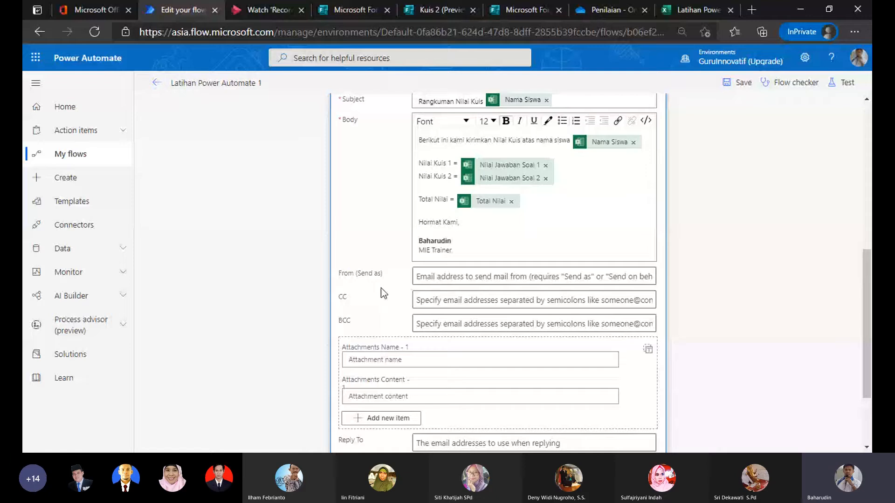
scroll(381, 287, down, 2)
click(641, 361)
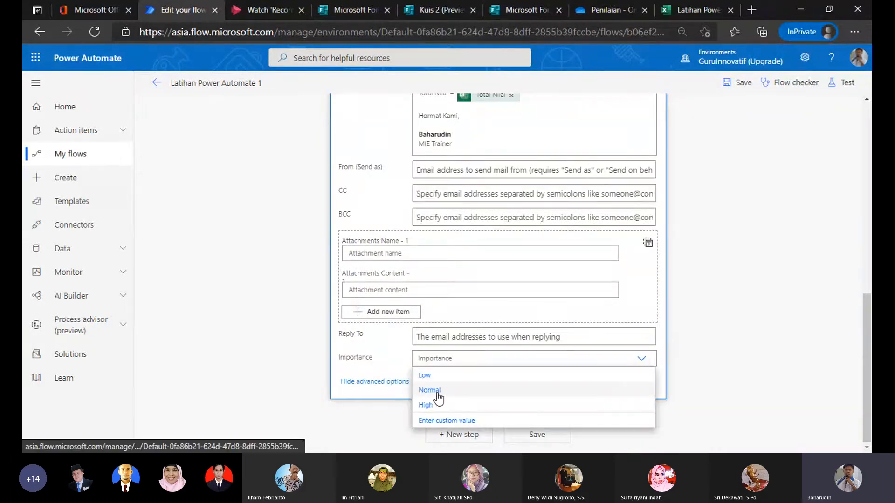
click(429, 391)
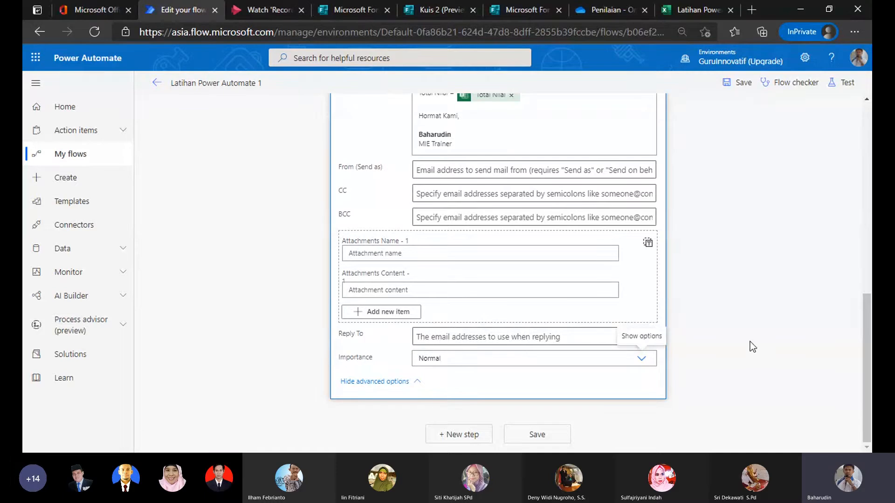
Hide the advanced options of the Send an email (V2) action and save the flow.
scroll(579, 412, up, 1)
scroll(579, 413, down, 1)
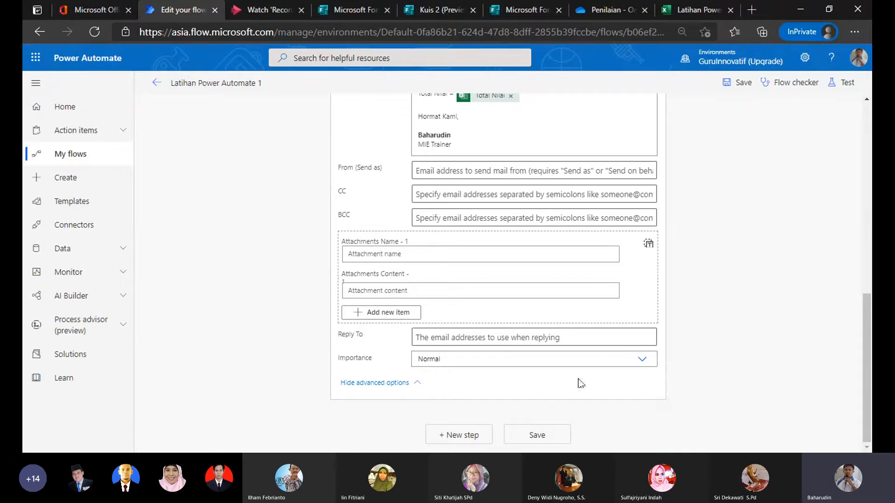
scroll(472, 296, up, 1)
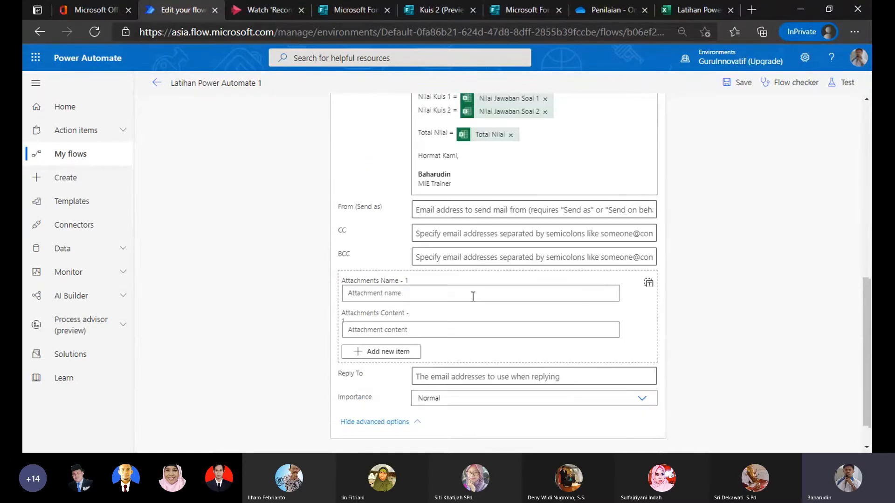
scroll(473, 296, up, 1)
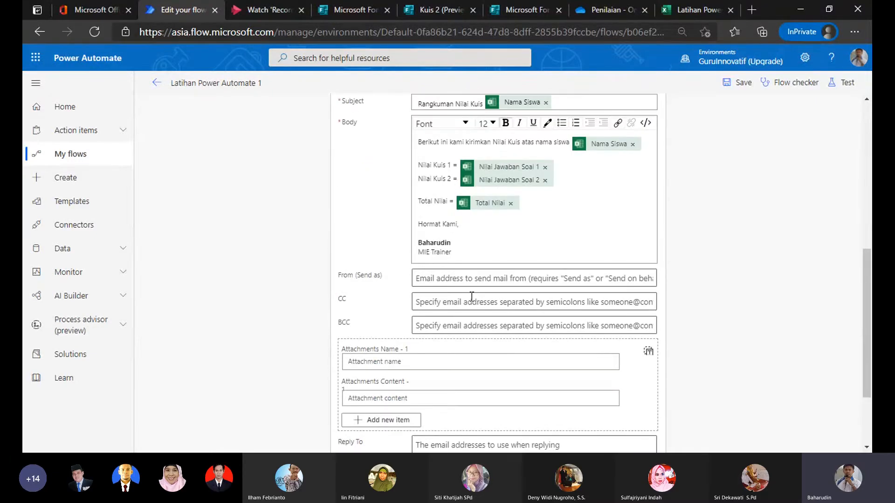
scroll(394, 365, down, 2)
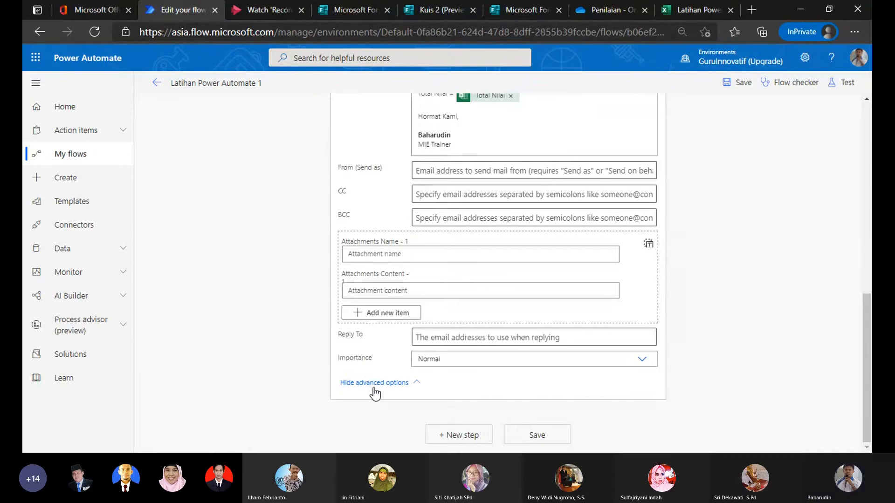
click(374, 384)
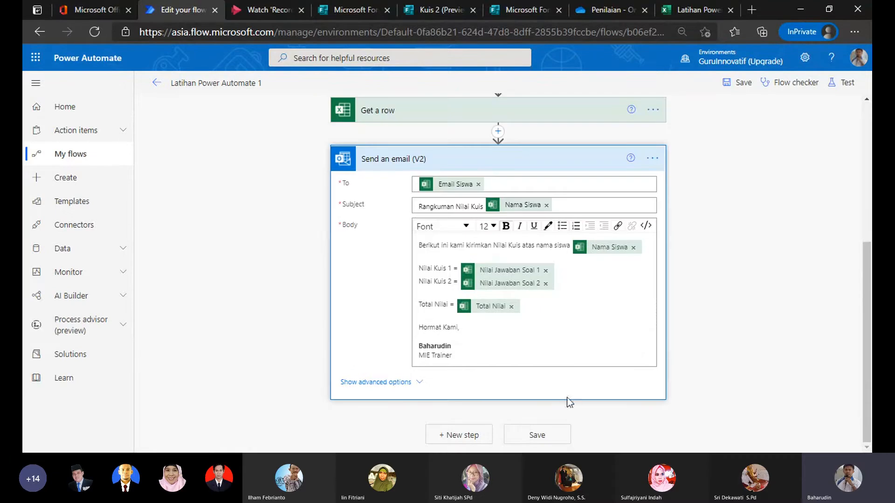
click(537, 435)
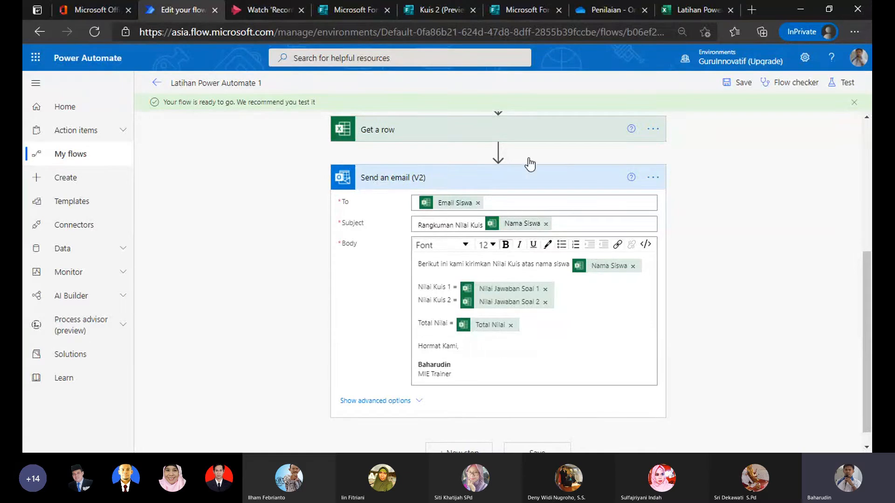
Test the flow automatically with a recently used trigger, using the Succeeded run from 16 minutes ago.
click(558, 178)
scroll(501, 313, up, 1)
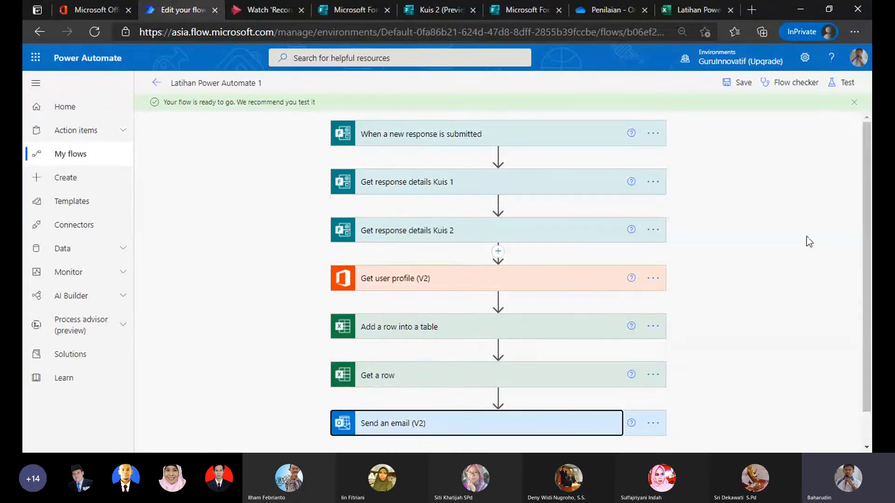
click(841, 82)
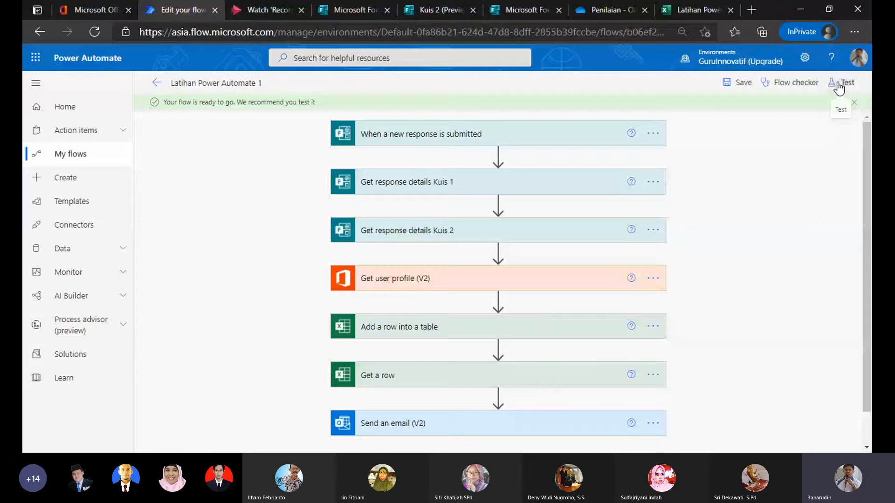
click(703, 153)
click(713, 171)
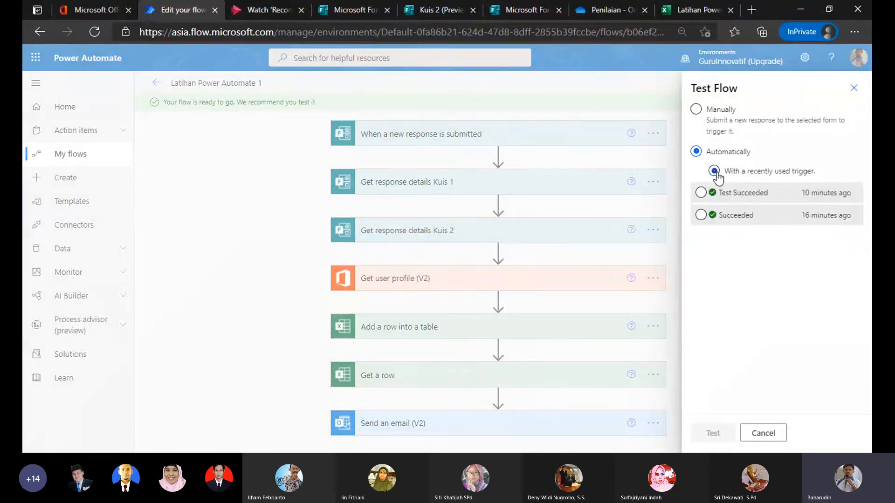
click(701, 215)
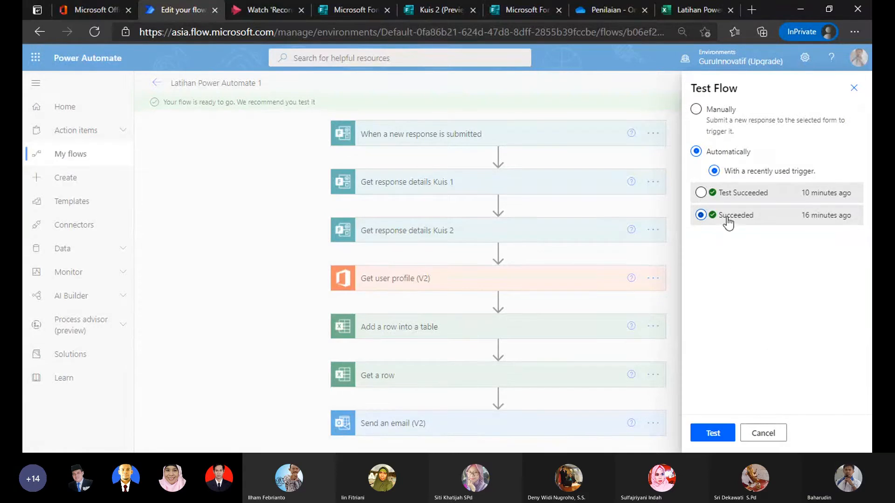
click(708, 437)
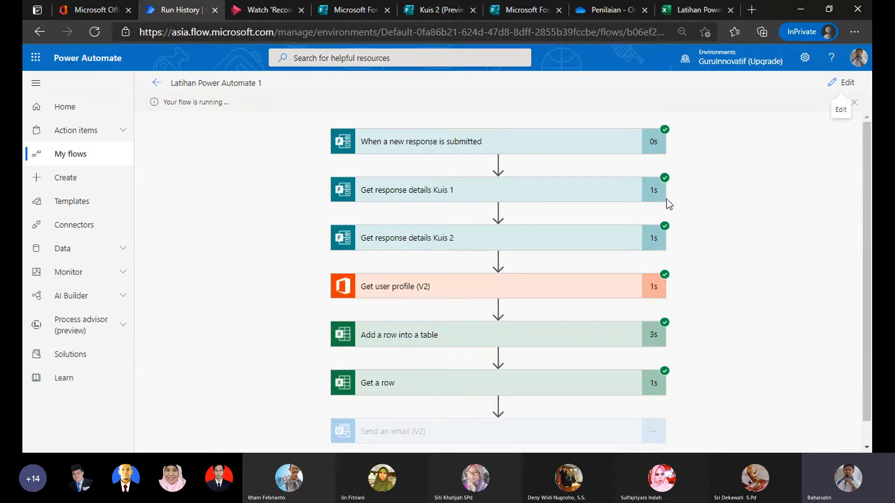
scroll(746, 302, down, 1)
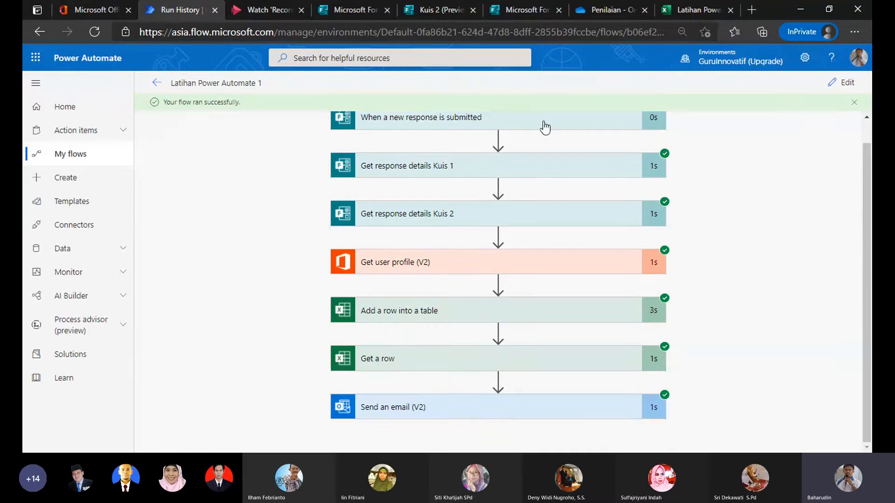
Switch to Outlook and open the newest "Rangkuman Nilai Kuis" email in Sent Items.
click(72, 10)
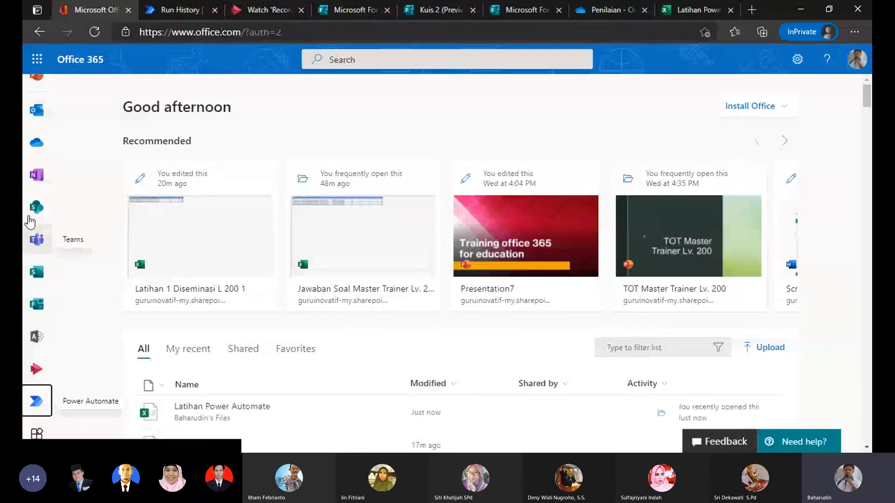
click(36, 164)
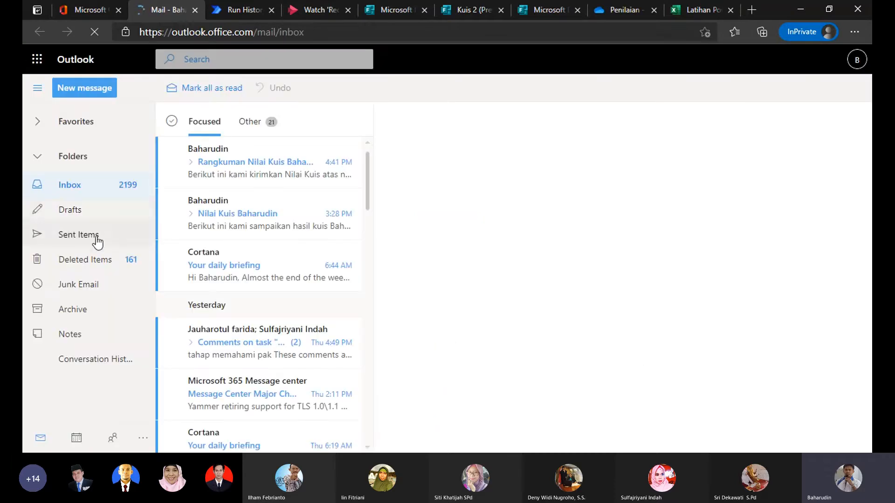
click(62, 238)
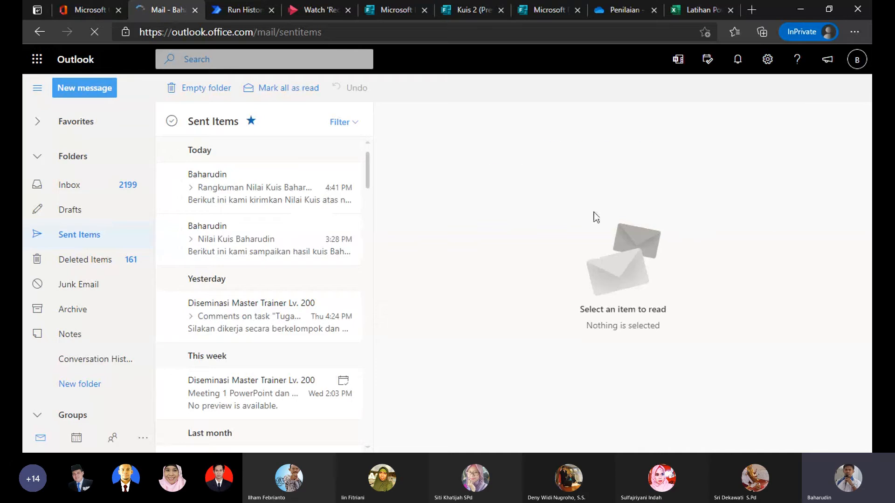
click(247, 191)
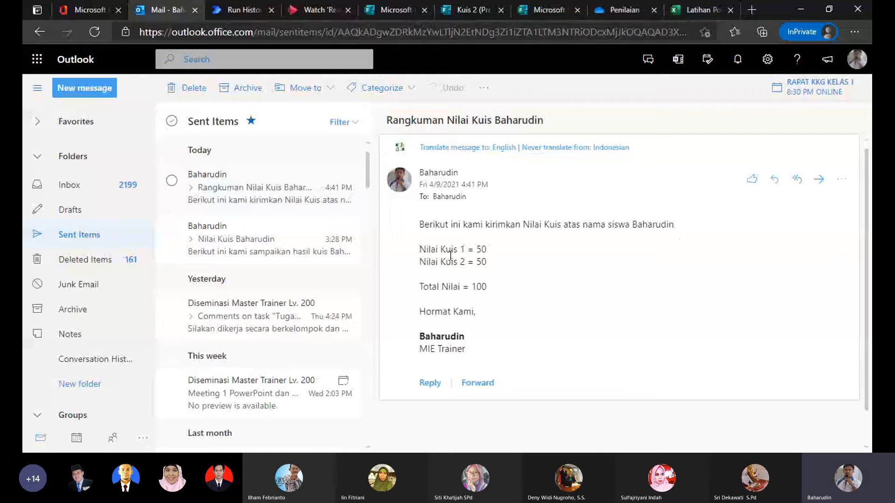
Check the Nilai Kuis 1 and Nilai Kuis 2 lines and the rest of the sent email's body.
drag(440, 250, 512, 254)
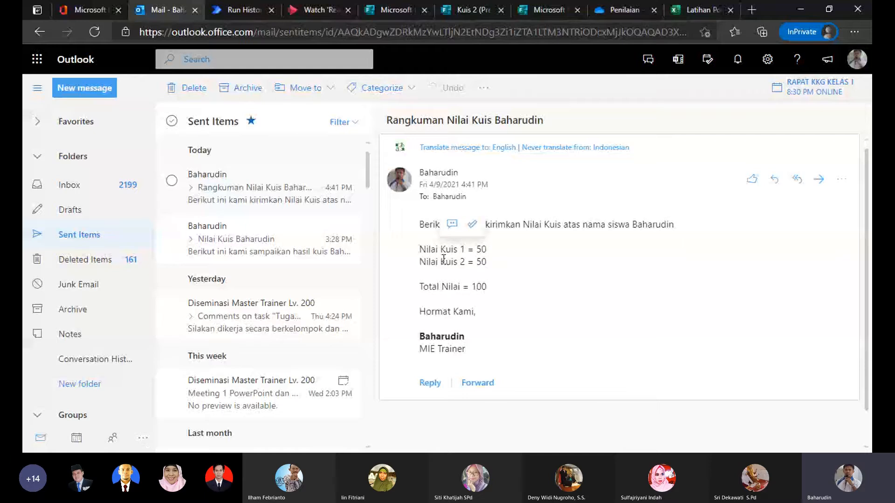
drag(441, 261, 505, 263)
scroll(462, 329, down, 1)
scroll(579, 316, up, 1)
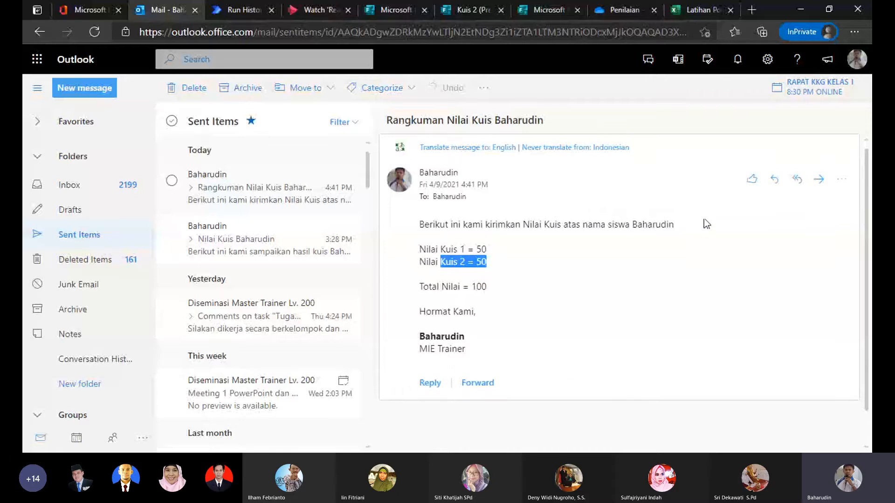
scroll(667, 238, down, 1)
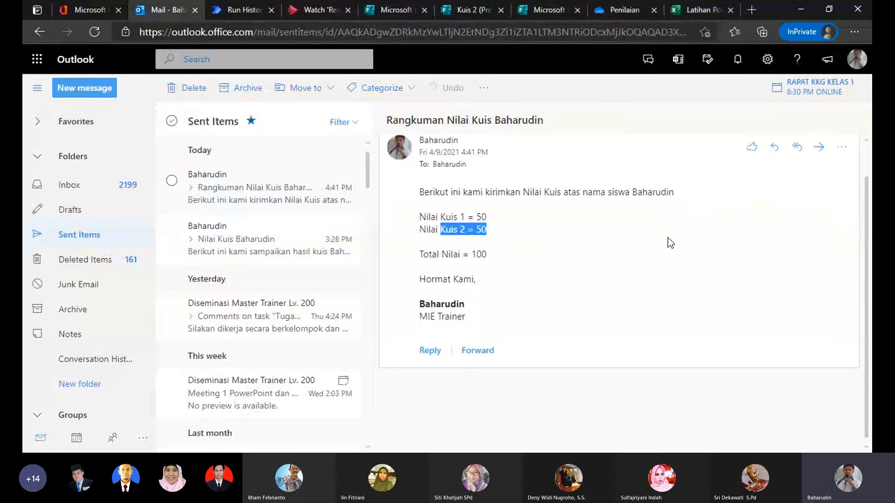
scroll(662, 243, up, 1)
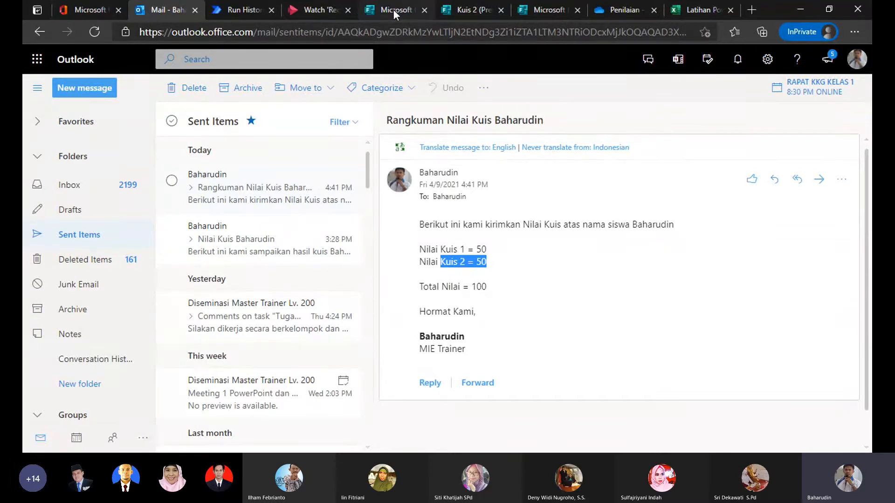
Switch to Microsoft Forms, open the Kuis 1 quiz and show its settings.
click(472, 10)
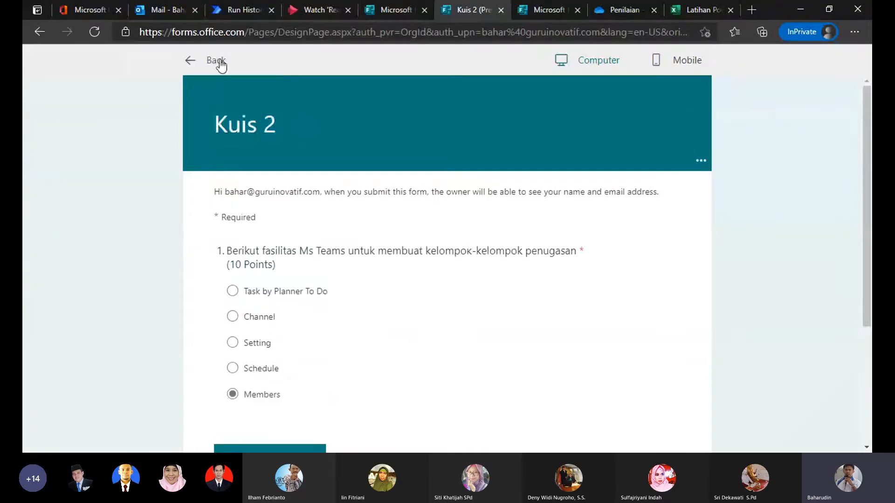
click(219, 61)
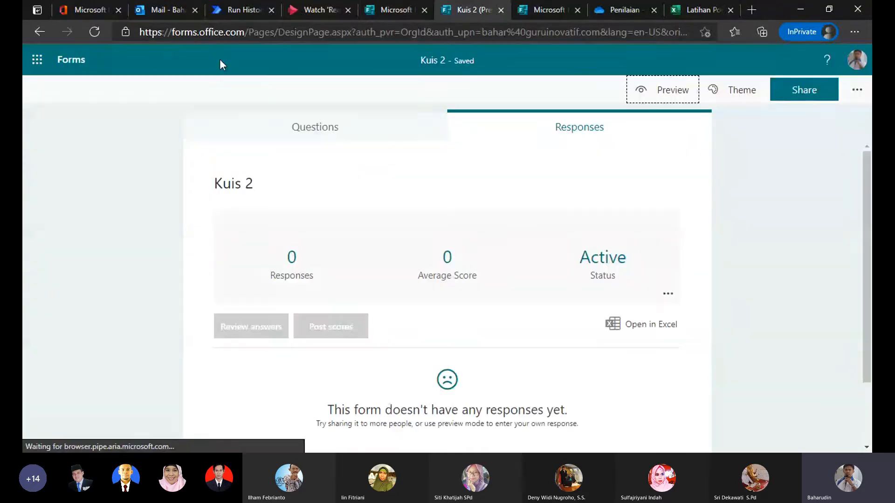
click(71, 61)
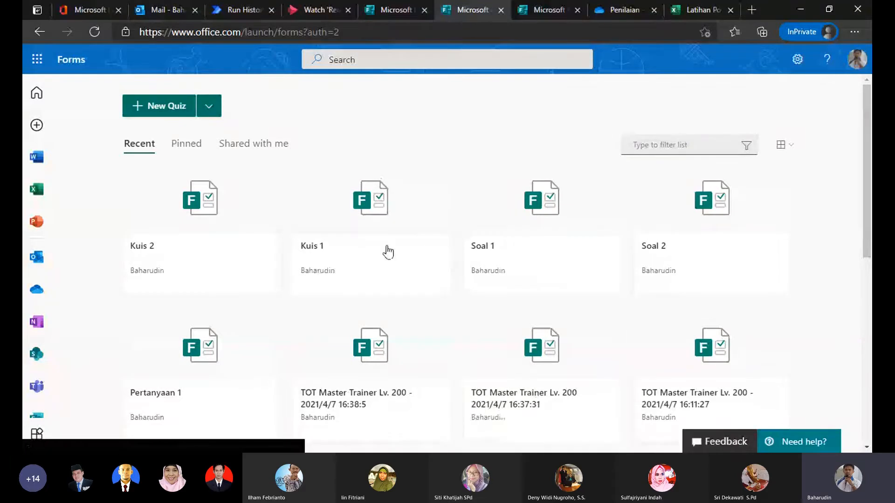
click(393, 217)
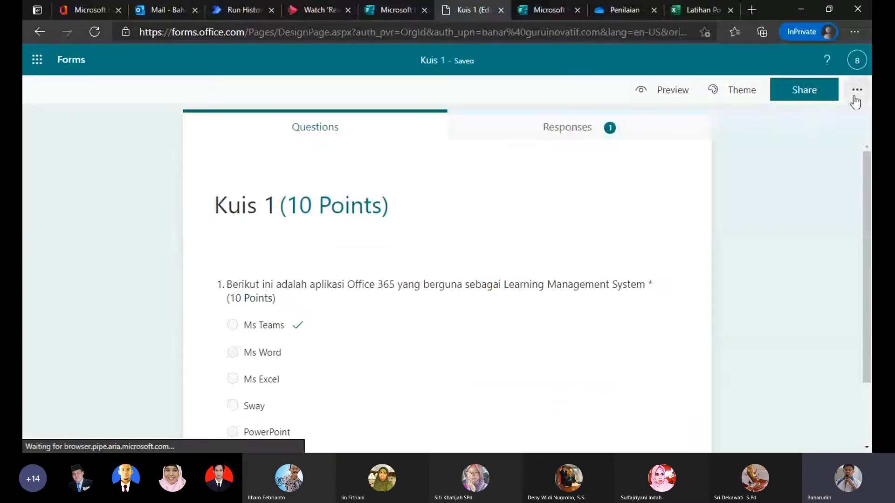
click(856, 93)
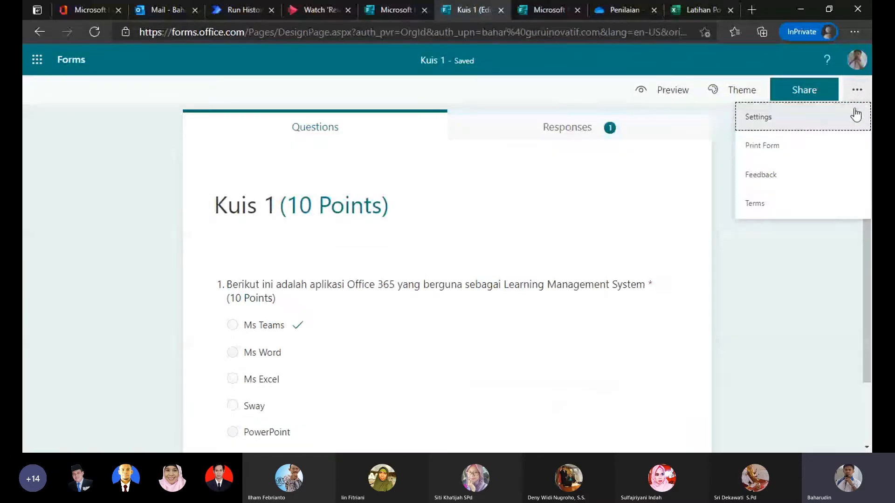
click(804, 115)
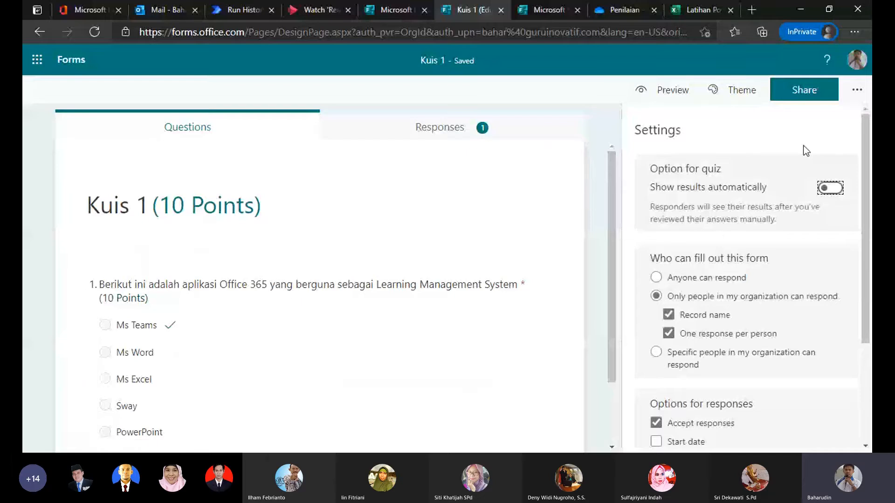
Shorten the Kuis 1 response URL and copy the link for sharing.
click(807, 90)
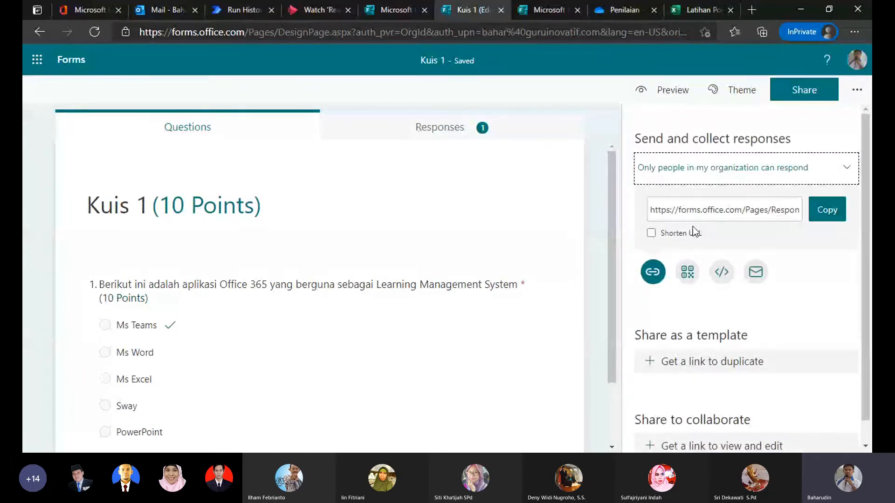
click(694, 232)
click(827, 212)
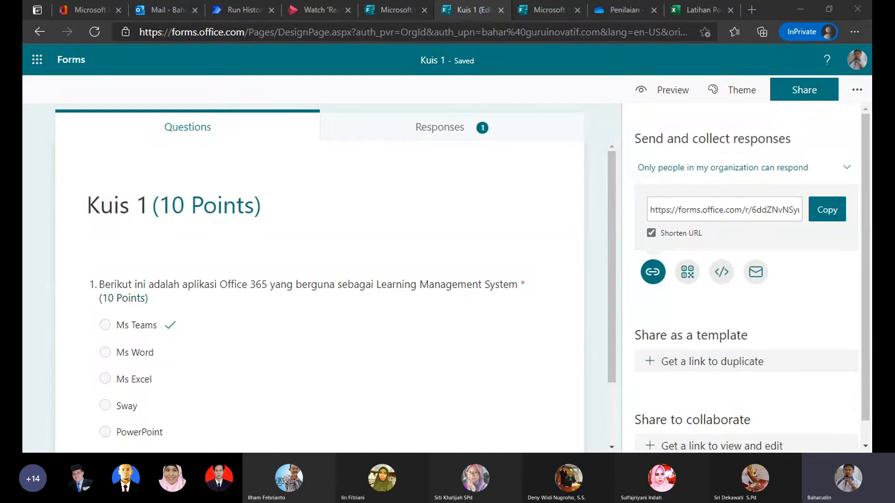
key(alt+Tab)
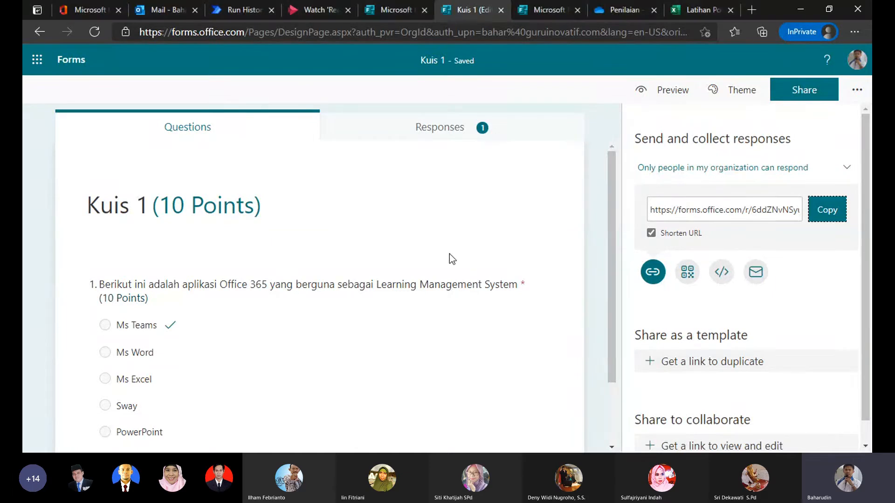
Open the Kuis 2 quiz, shorten its response URL and copy the link for sharing.
click(71, 59)
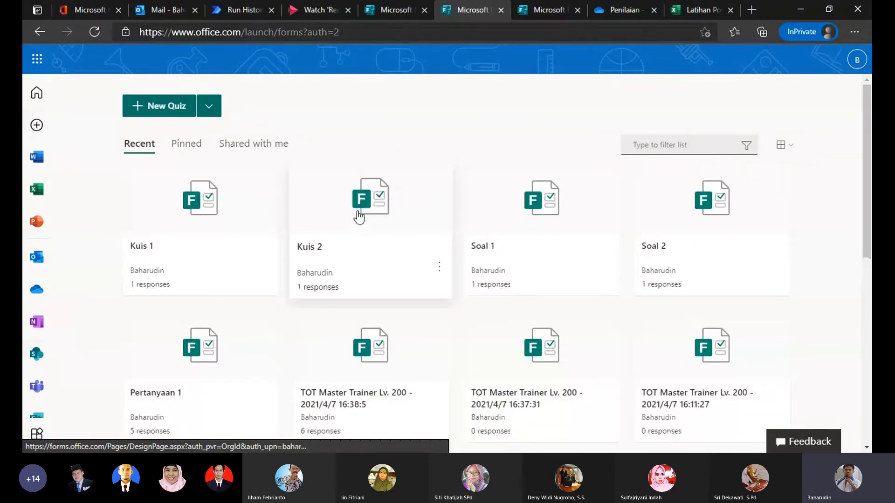
click(359, 216)
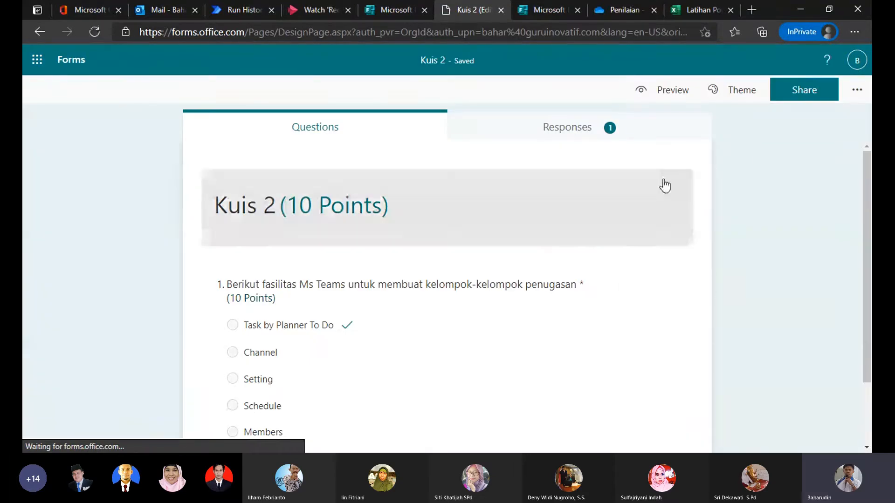
click(822, 104)
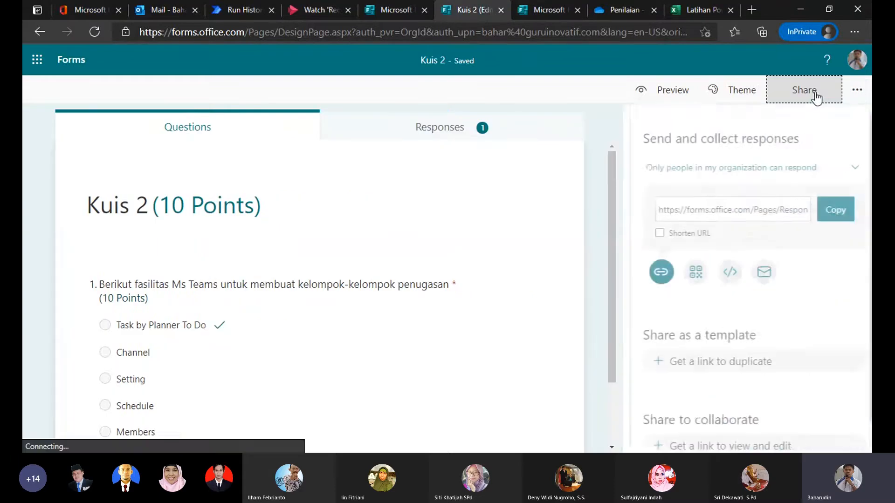
click(651, 233)
click(827, 212)
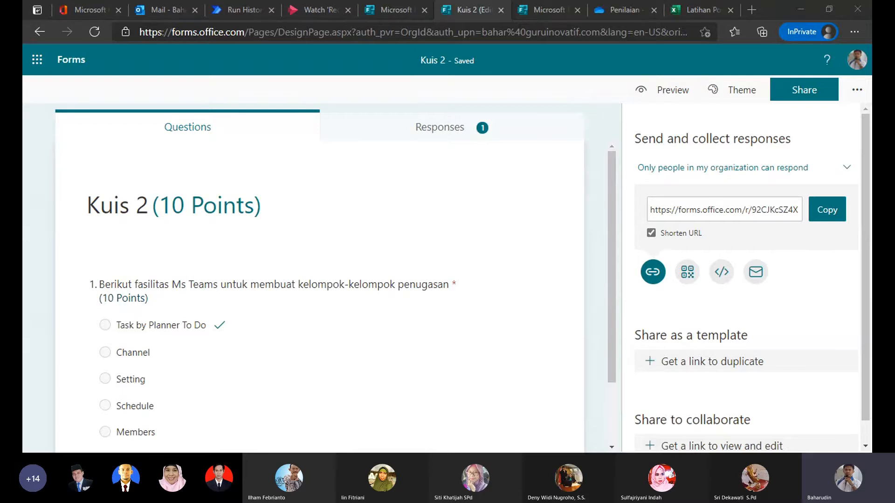
key(alt+Tab)
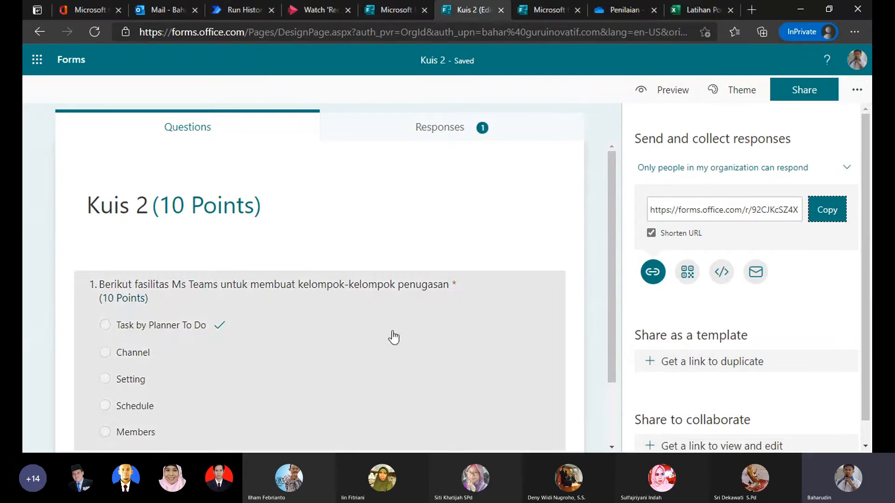
Switch to Outlook, reload Sent Items to check for new quiz summary emails and dismiss the mobile app promotion.
click(161, 10)
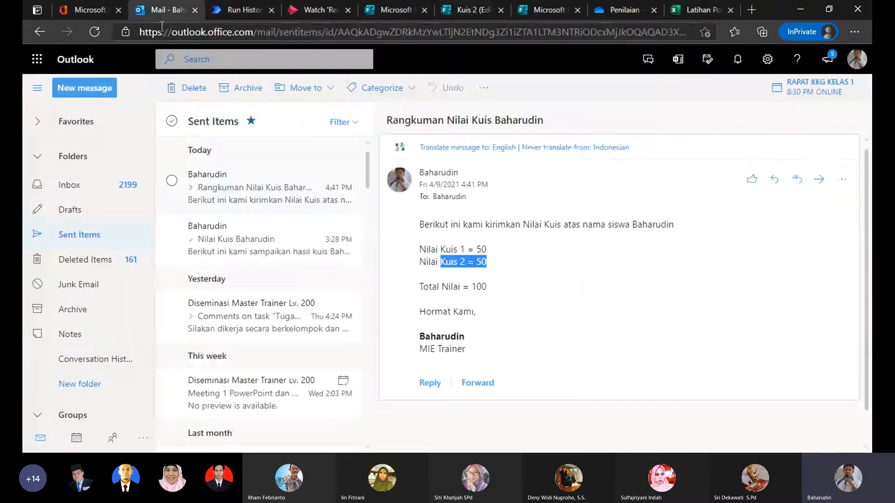
click(86, 239)
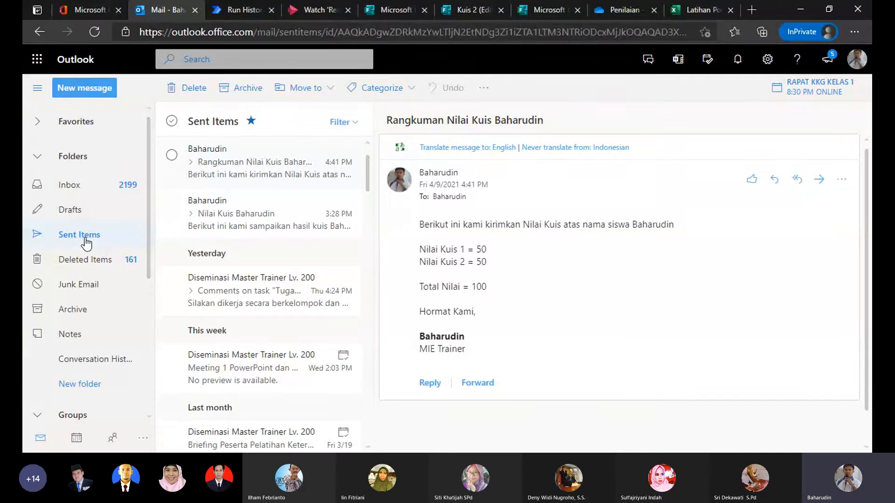
click(86, 242)
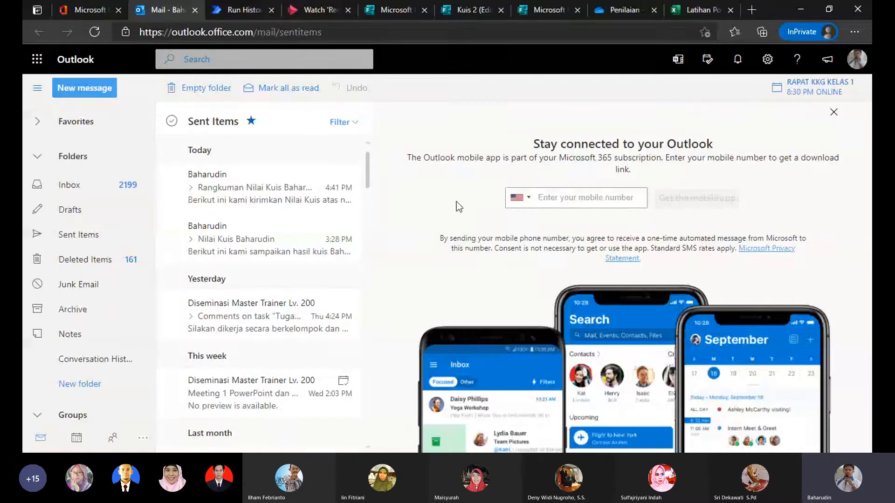
click(834, 112)
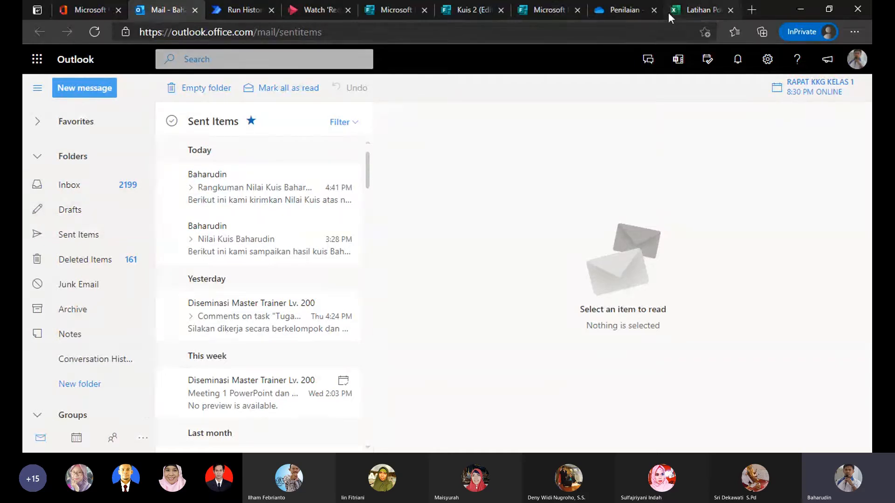
Switch to the Kuis 2 quiz in Microsoft Forms, reload it and review its response summary and answer chart.
click(469, 11)
click(94, 32)
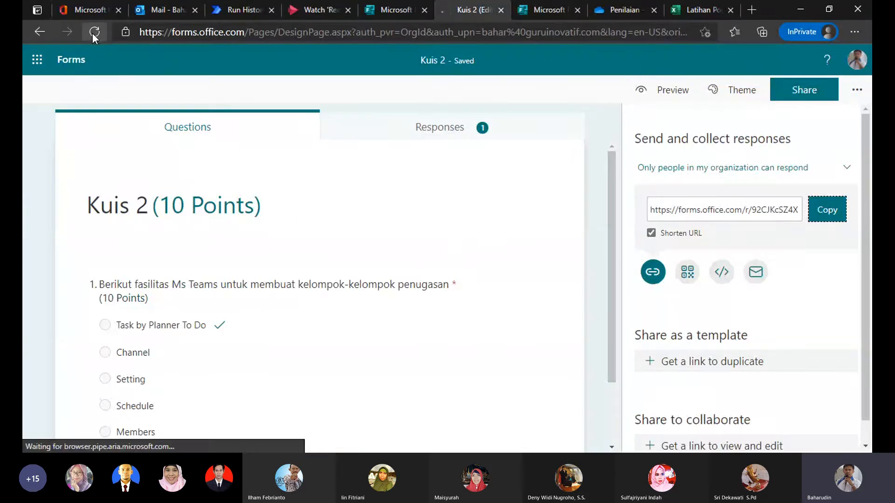
click(429, 127)
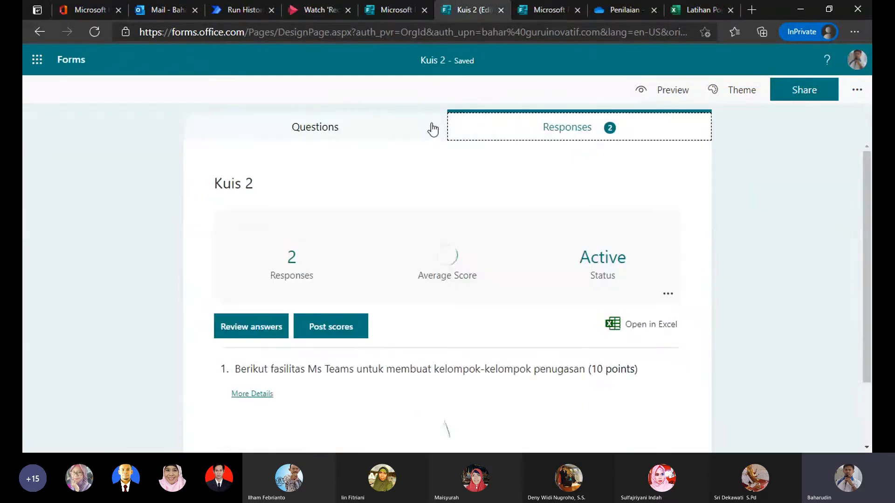
scroll(430, 182, down, 1)
scroll(430, 180, down, 1)
scroll(430, 180, up, 2)
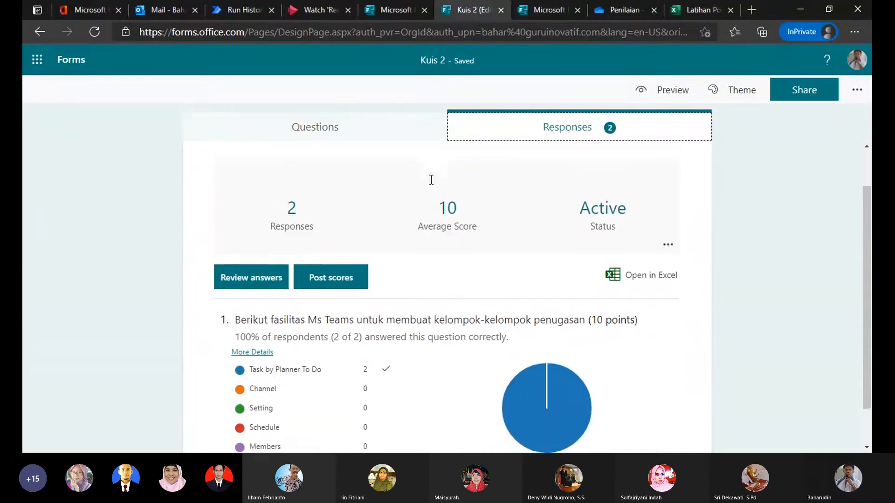
scroll(429, 201, down, 2)
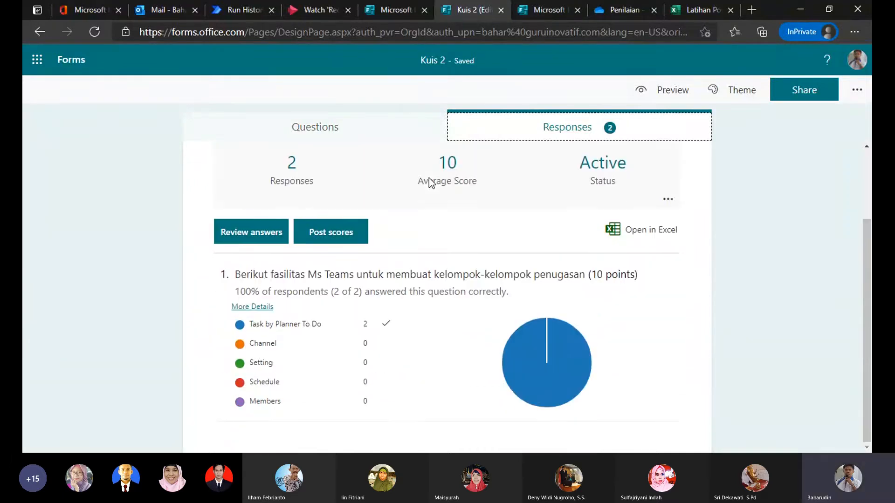
scroll(429, 221, up, 1)
scroll(429, 222, up, 2)
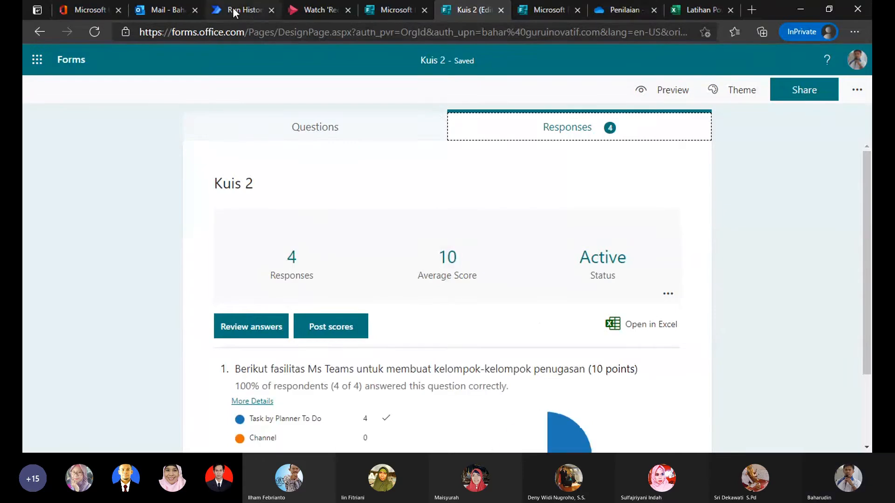
scroll(469, 243, down, 2)
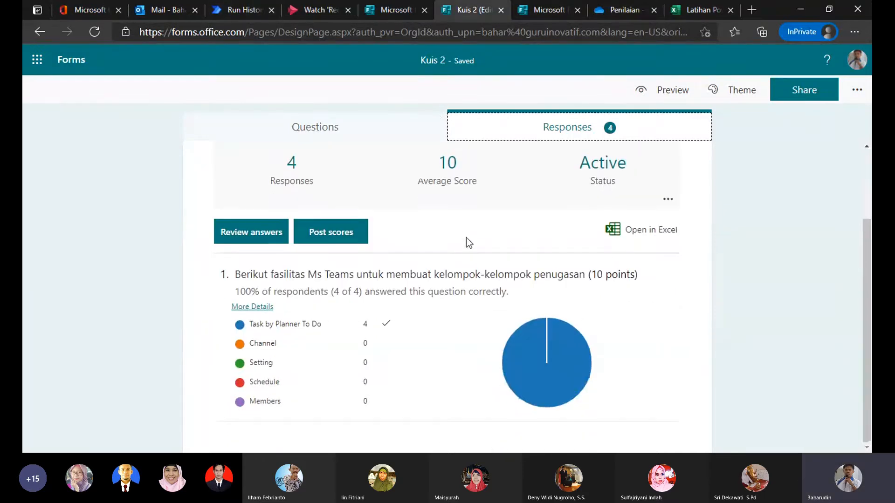
scroll(339, 216, up, 2)
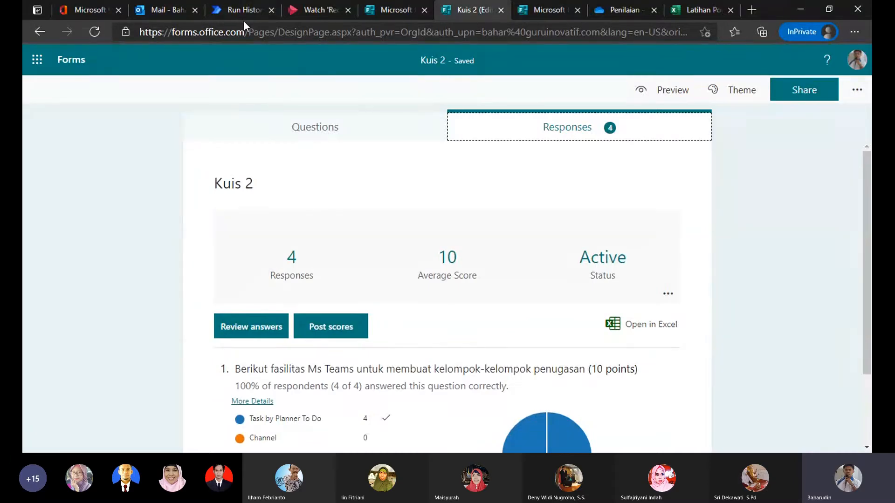
Return to Outlook, reload Sent Items and look through the newly sent Rangkuman Nilai Kuis emails.
click(240, 9)
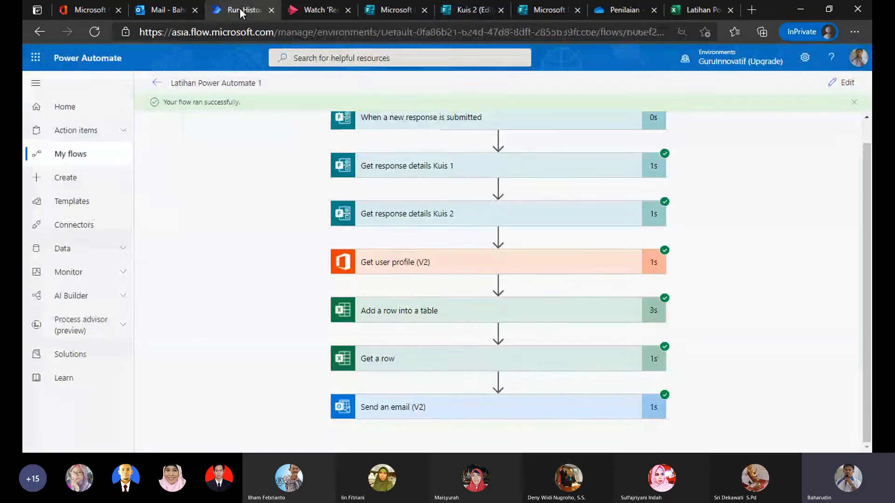
click(149, 9)
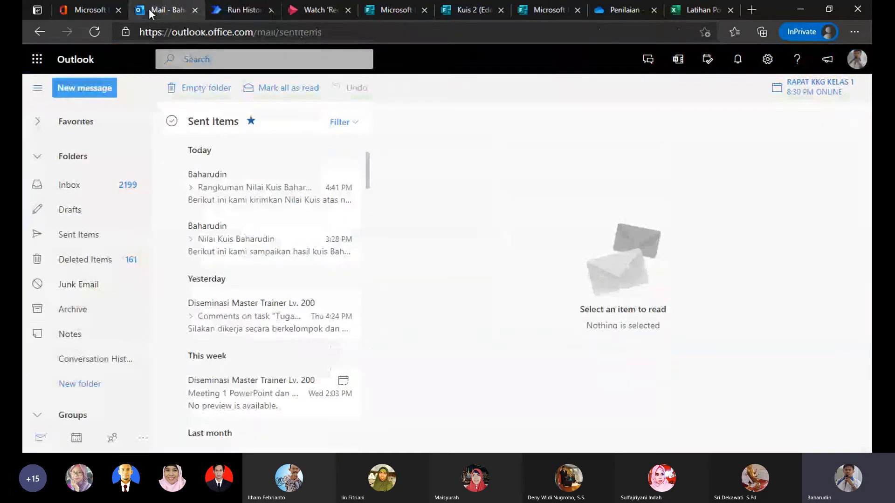
click(95, 33)
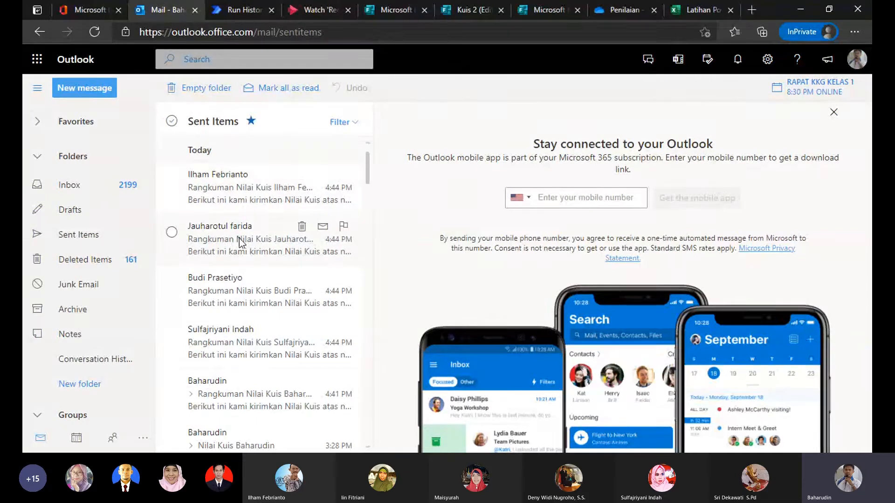
scroll(238, 229, down, 1)
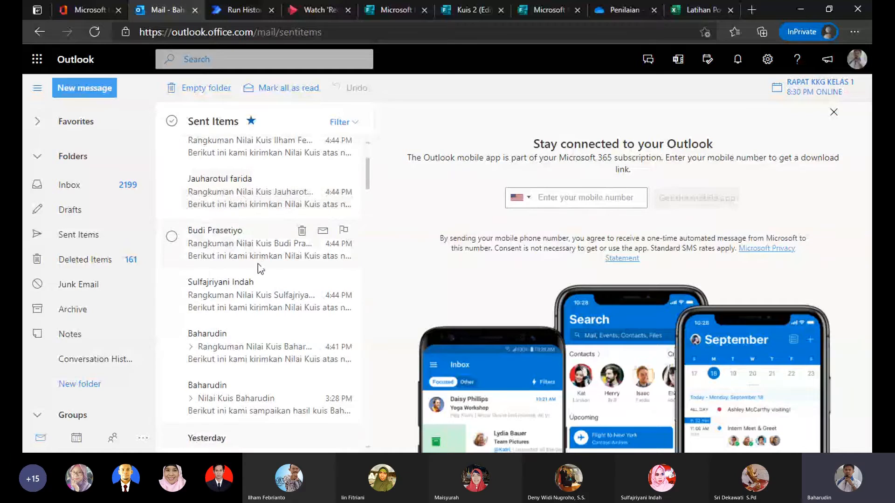
scroll(256, 268, down, 1)
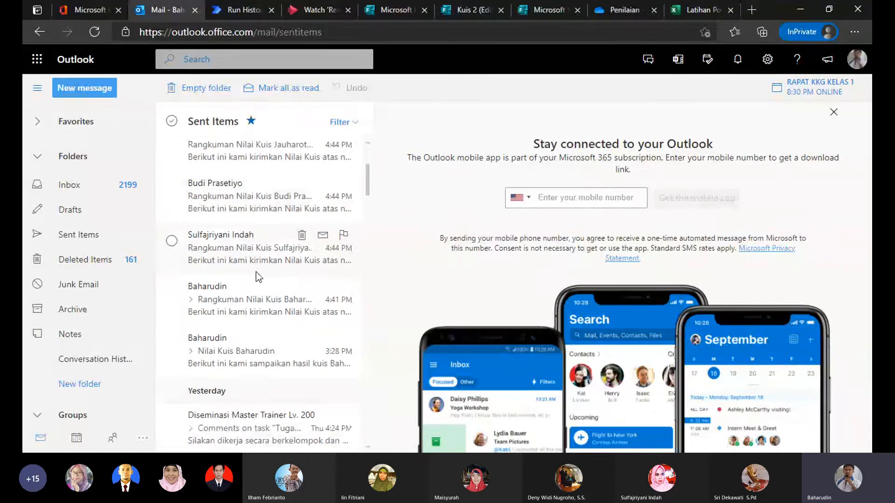
Open the four Rangkuman Nilai Kuis emails sent at 4:44 PM one after another and read their scores.
click(236, 251)
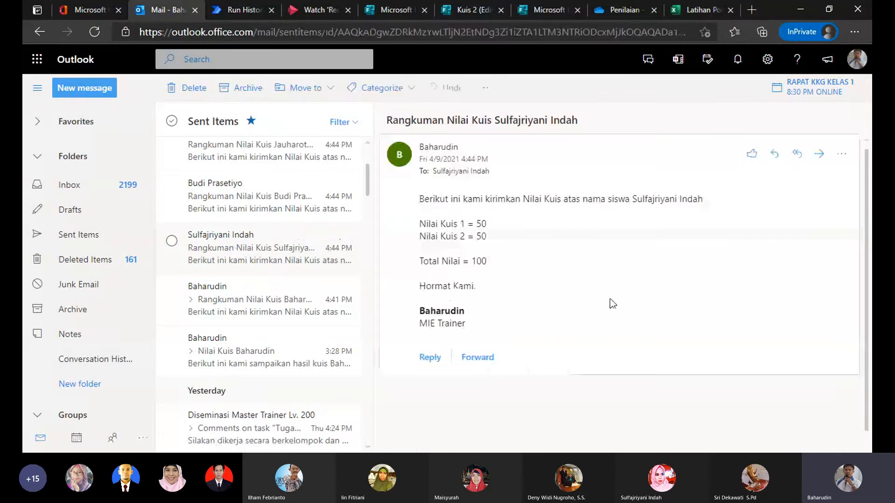
click(242, 210)
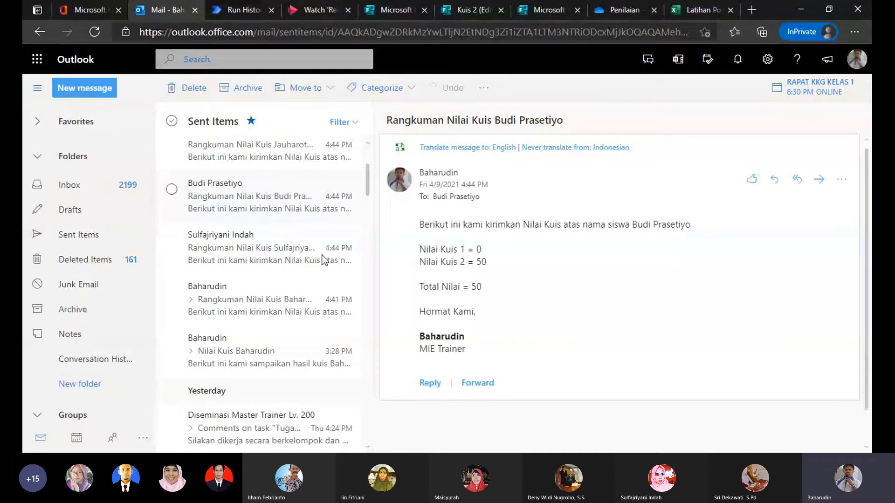
scroll(280, 243, up, 2)
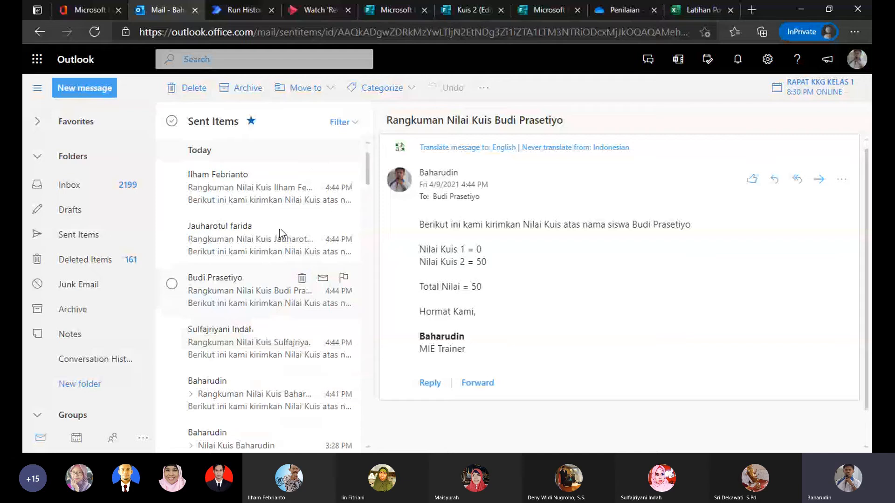
click(235, 246)
click(235, 198)
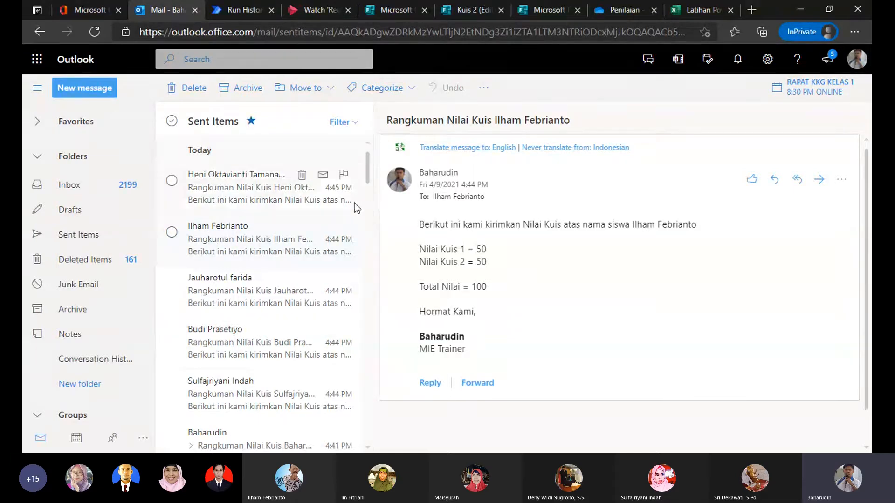
Open the newly sent 4:45 PM and latest 4:46 PM summary emails and check their Nilai Kuis 1 and Nilai Kuis 2 lines.
click(254, 184)
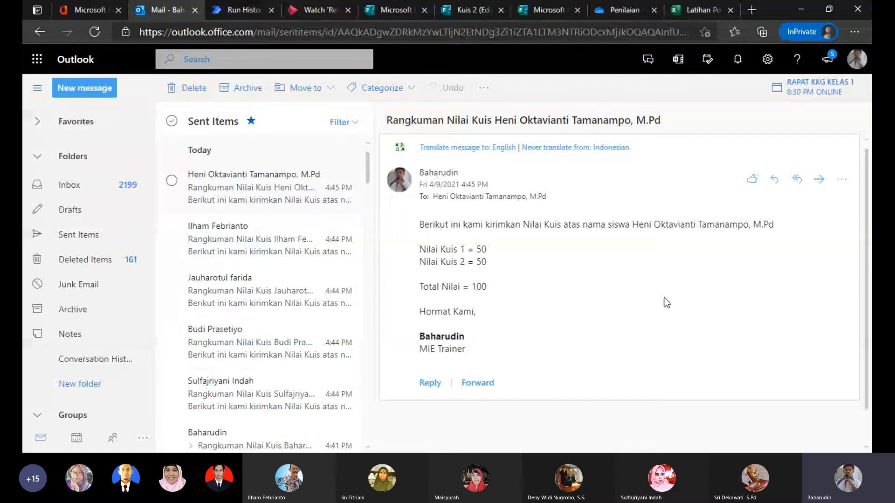
drag(420, 246, 487, 264)
click(537, 290)
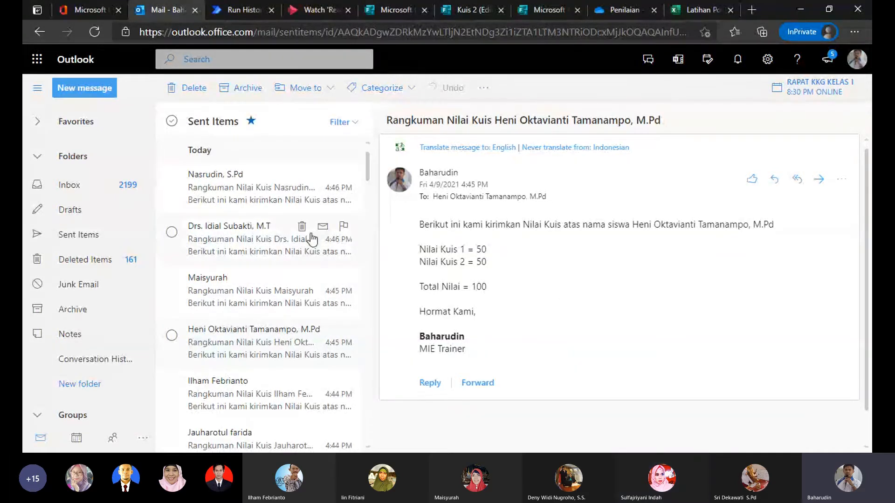
click(240, 196)
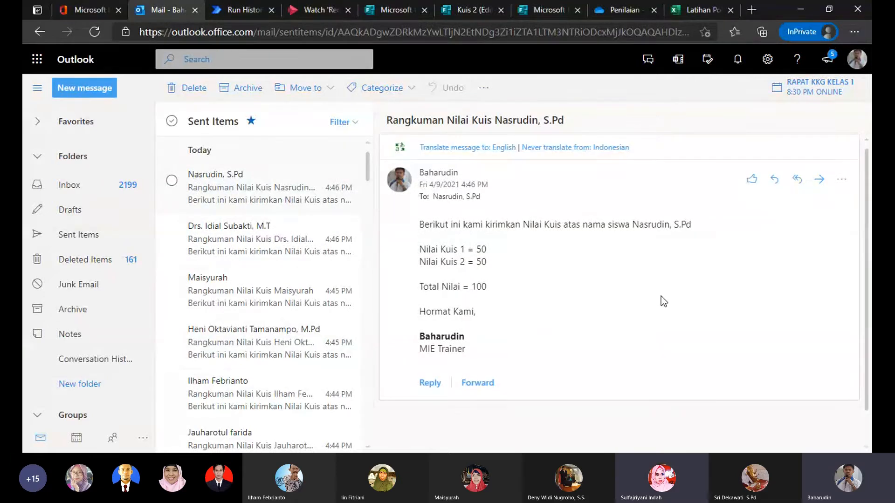
scroll(662, 298, down, 1)
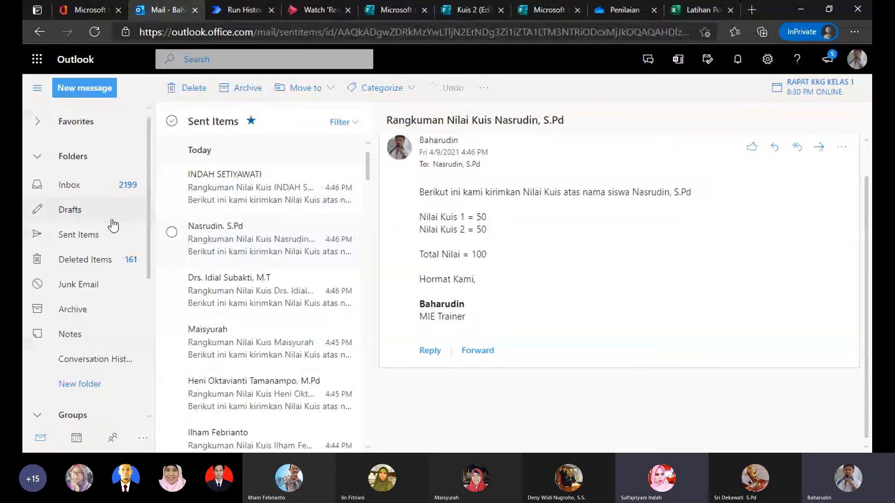
Read the Rangkuman Nilai Kuis email received in the Inbox at 4:41 PM and return to Sent Items.
click(84, 187)
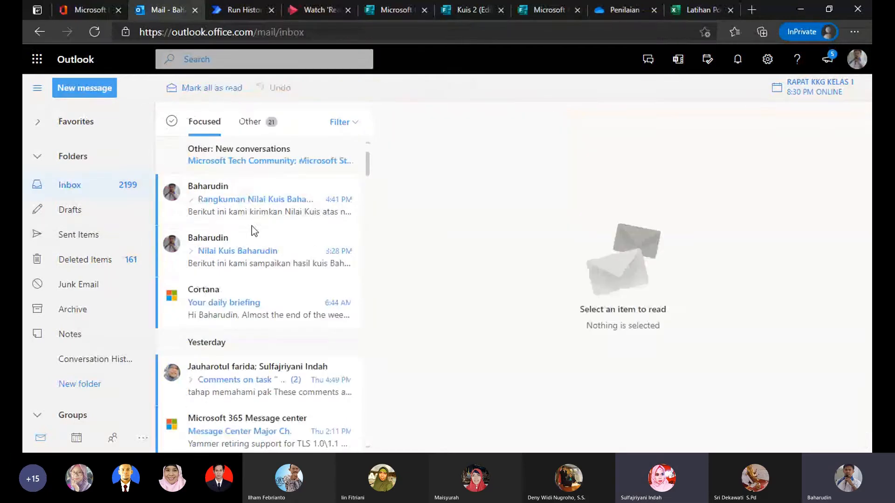
click(247, 205)
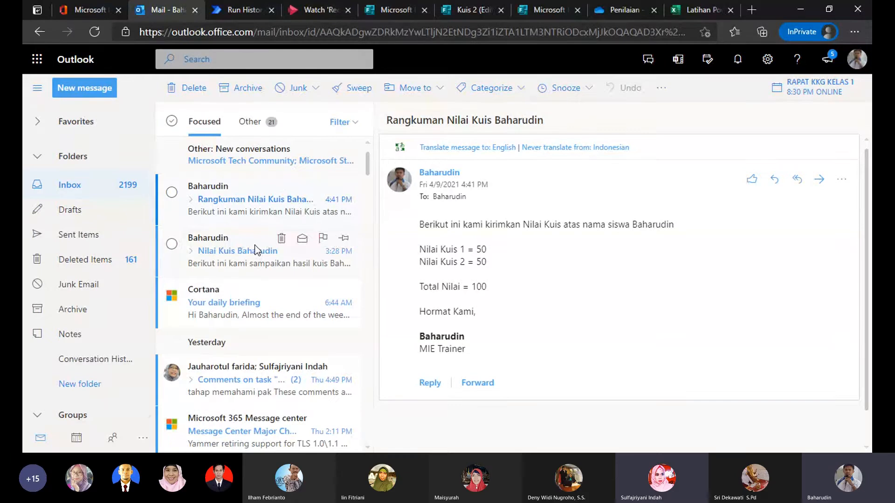
click(76, 235)
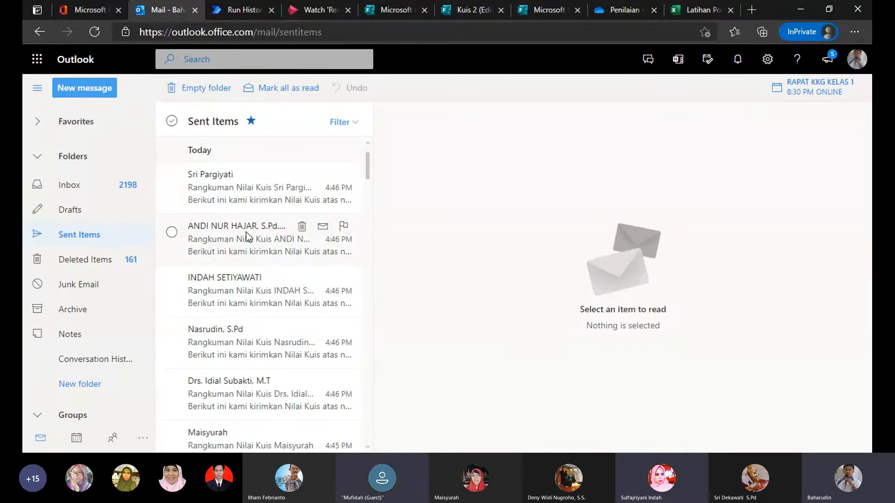
Open the two newest summary emails in Sent Items and compare their quiz scores and totals.
click(178, 189)
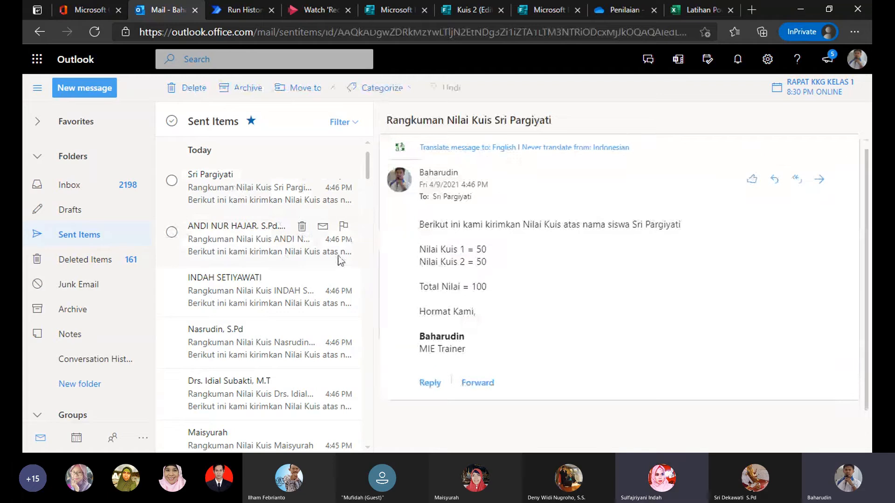
click(225, 245)
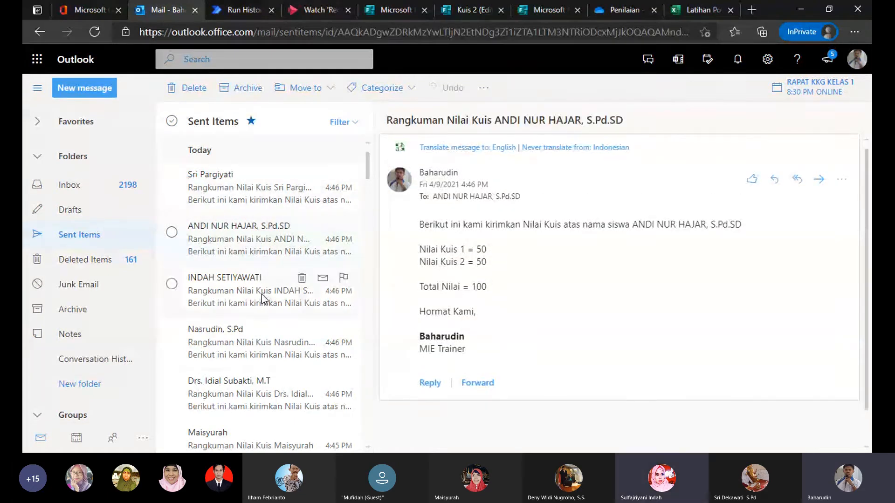
click(238, 193)
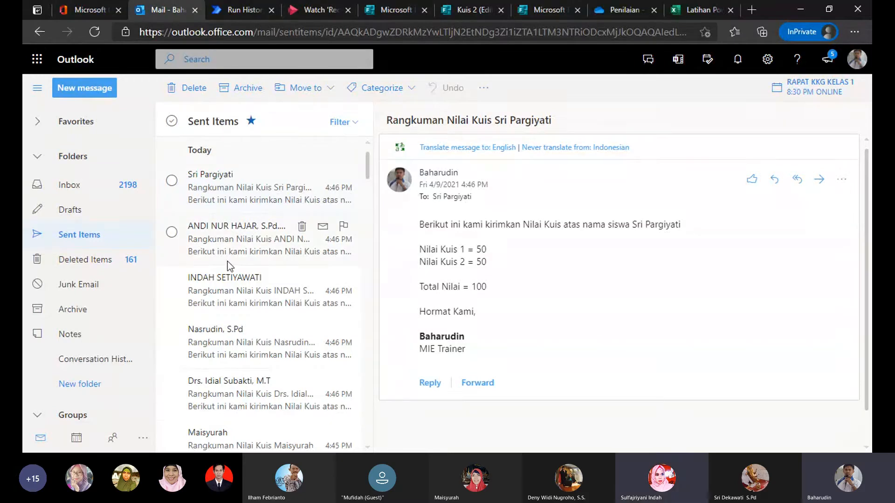
Look through the whole list of summary emails sent today to the quiz respondents.
scroll(227, 262, down, 5)
scroll(232, 283, down, 8)
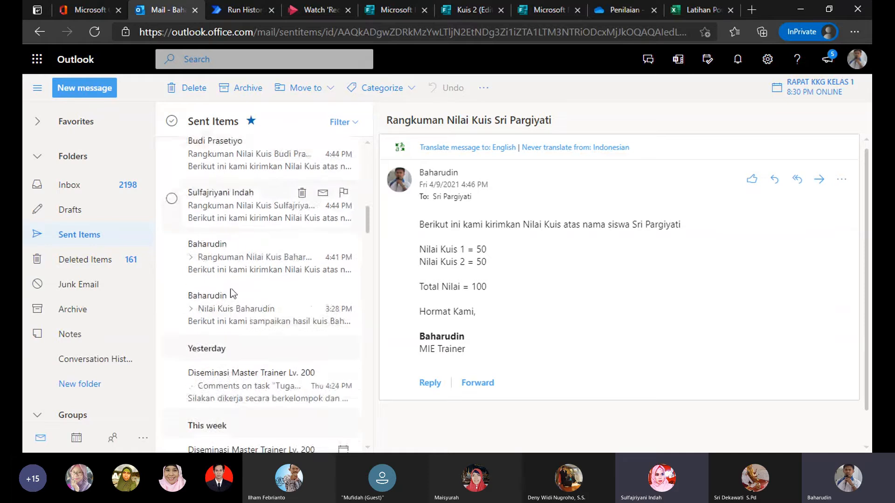
scroll(225, 289, up, 2)
scroll(224, 289, up, 7)
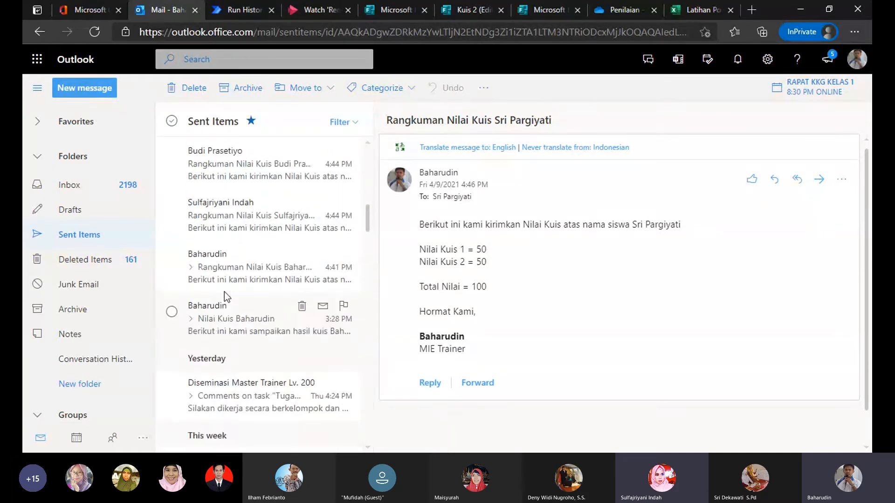
scroll(268, 281, up, 4)
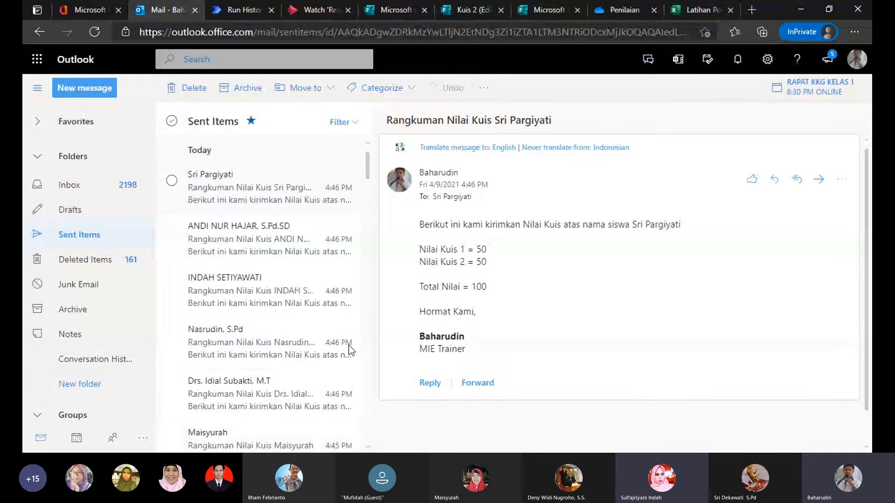
scroll(345, 279, down, 1)
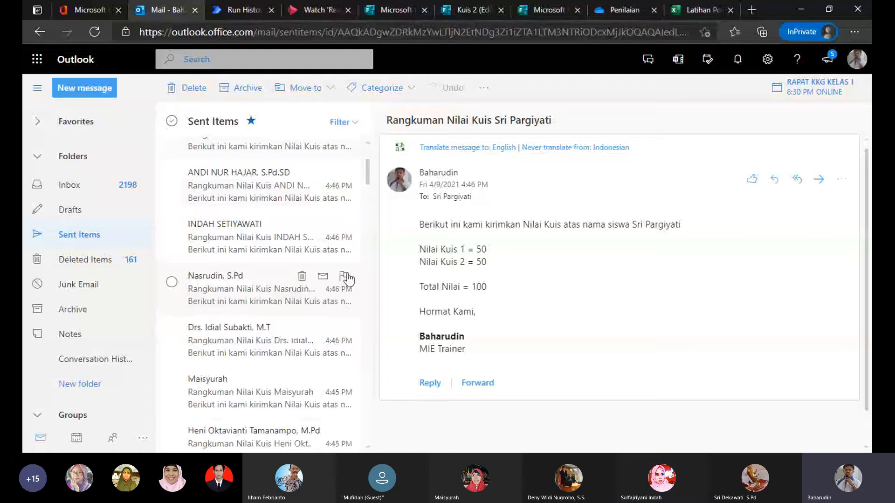
scroll(353, 275, up, 1)
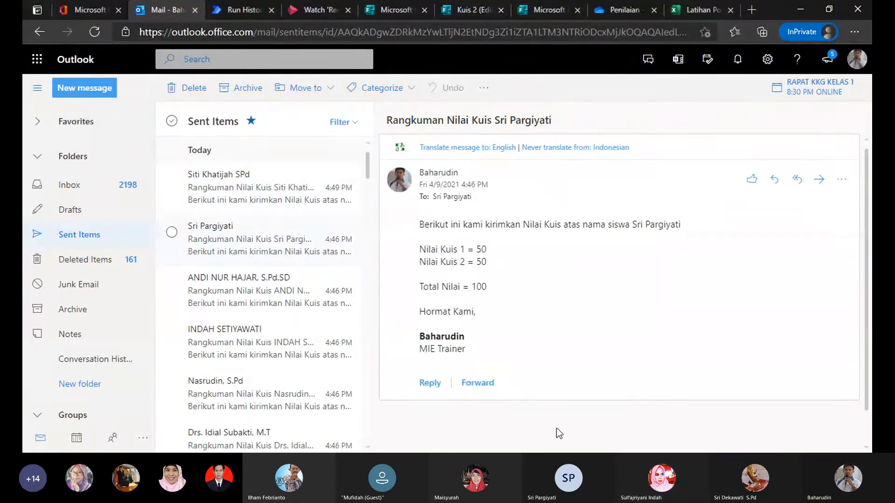
Switch to the flow's run history in Power Automate, dismiss the run notification and expand the new-response trigger's run details.
click(242, 10)
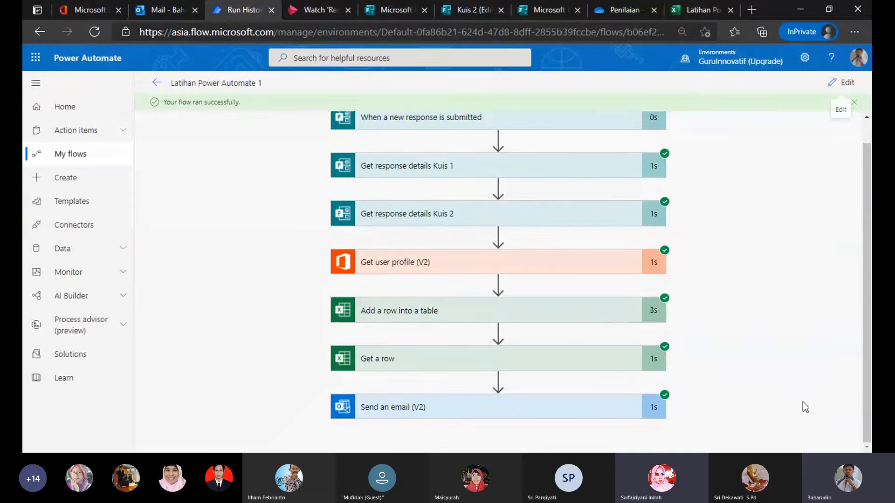
scroll(802, 393, up, 2)
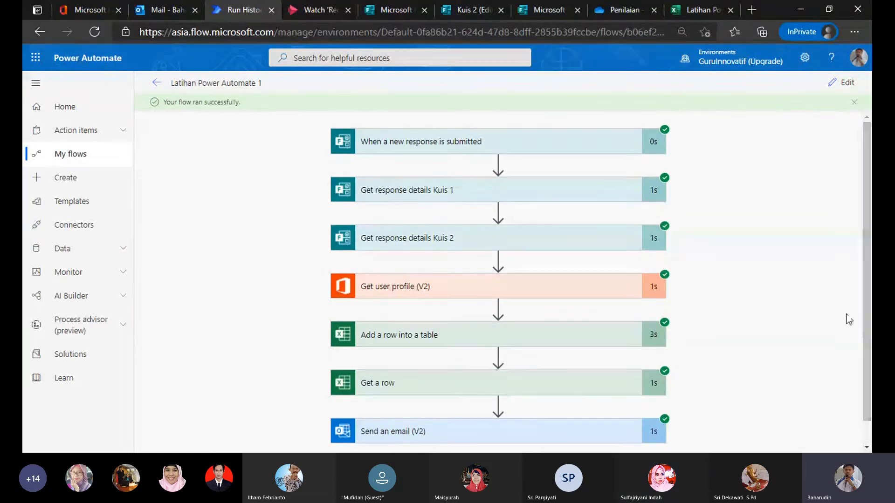
click(854, 102)
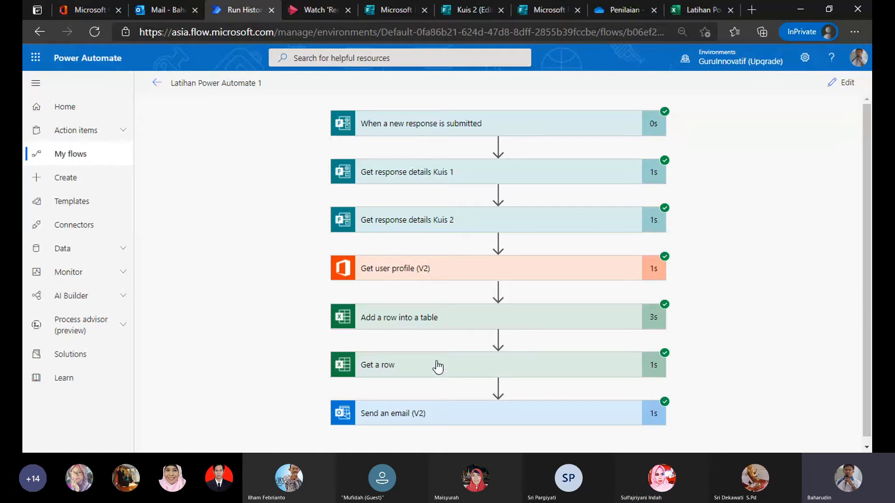
click(463, 125)
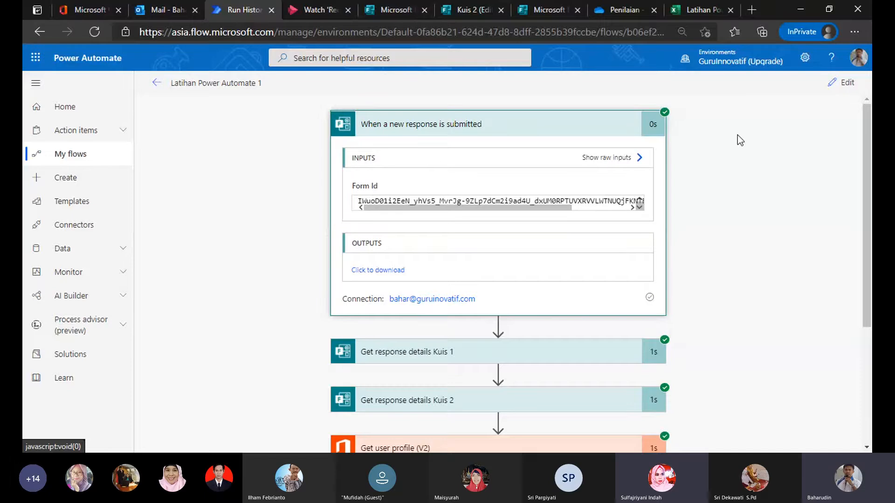
Bring up the flow's editing view and expand the trigger and both Get response details actions to check their Form Id and Response Id settings.
click(95, 31)
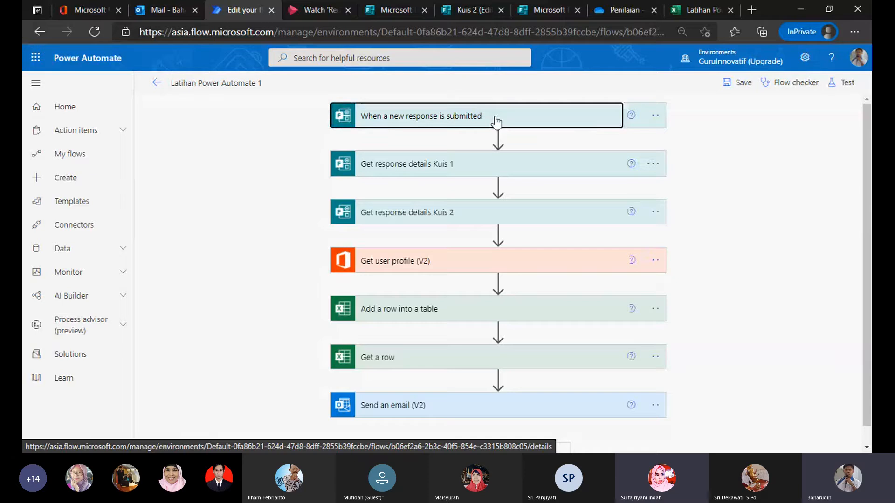
click(497, 121)
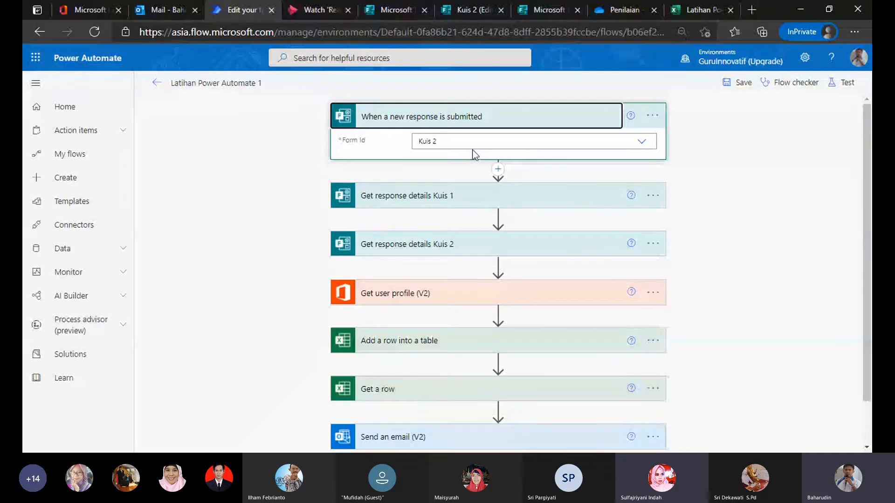
click(439, 199)
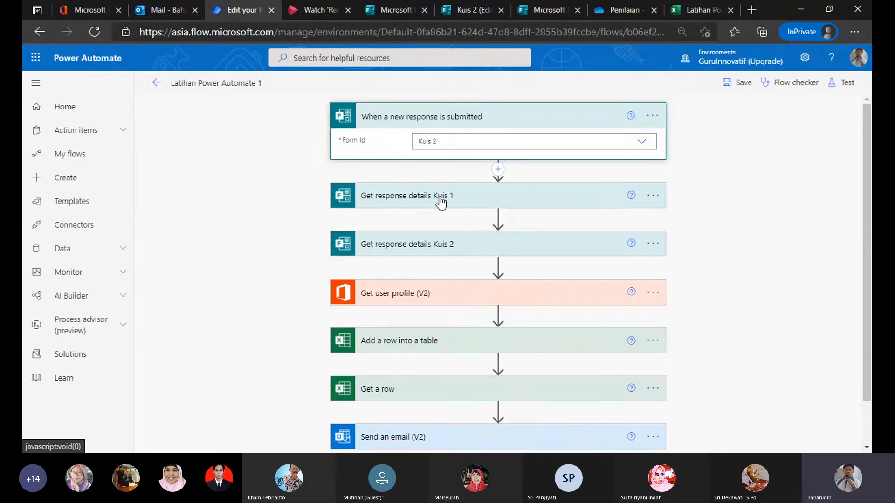
scroll(678, 204, down, 1)
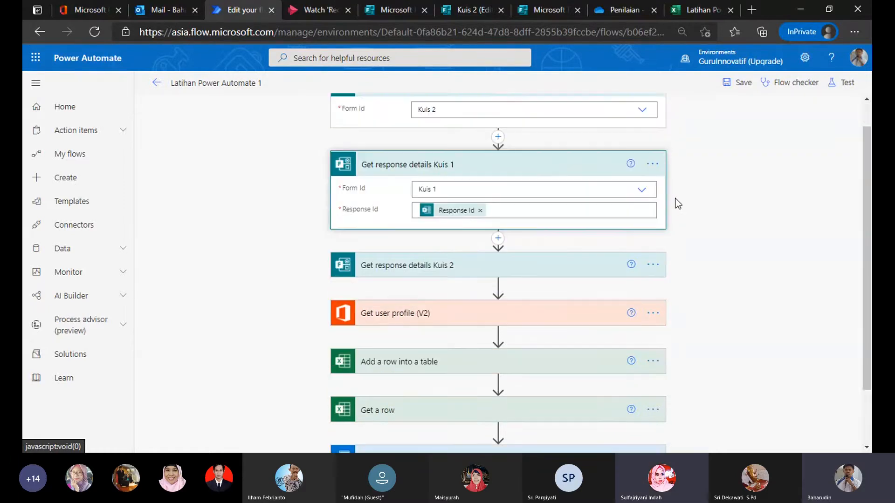
scroll(678, 204, down, 1)
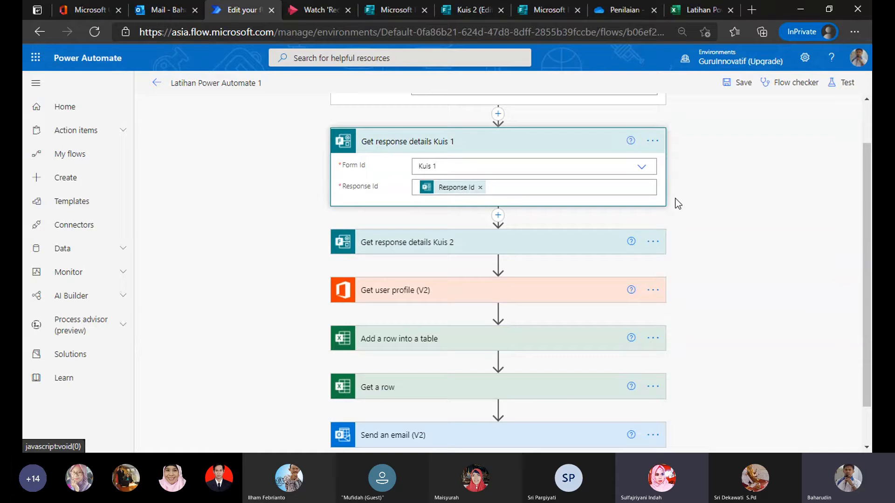
click(456, 248)
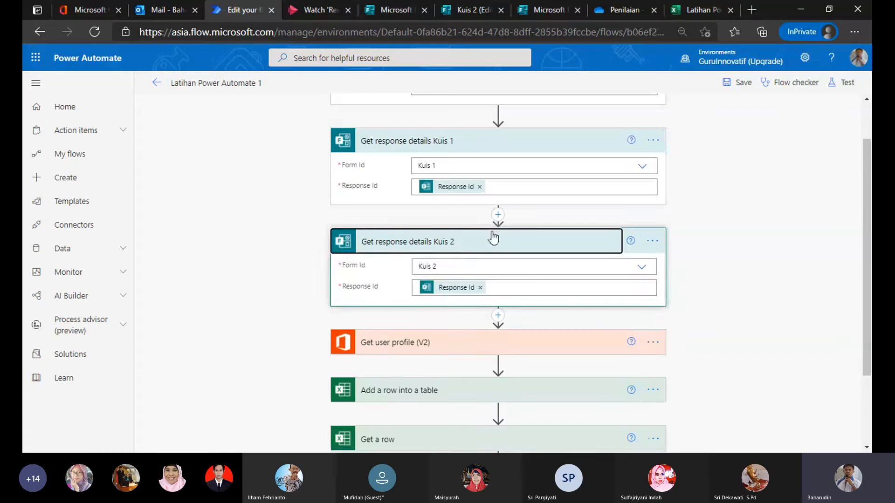
scroll(513, 256, down, 2)
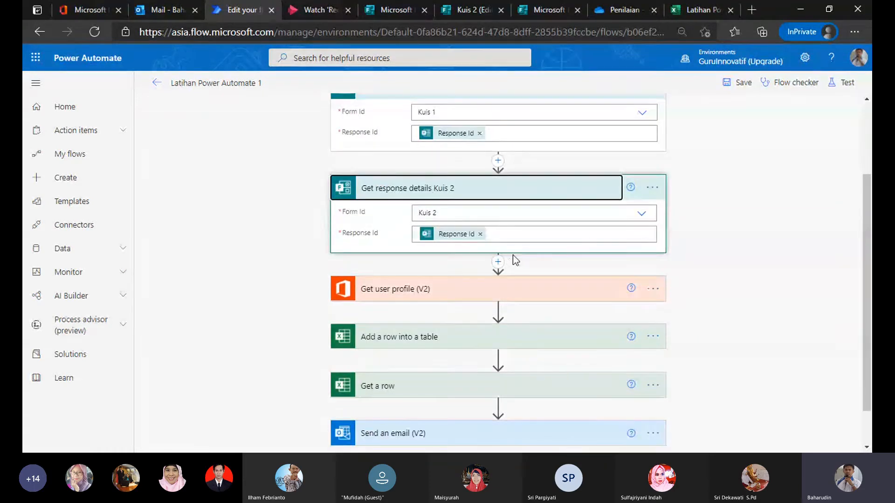
Expand the Get user profile (V2) action and review its User (UPN) field alongside the quiz response actions above it.
click(427, 288)
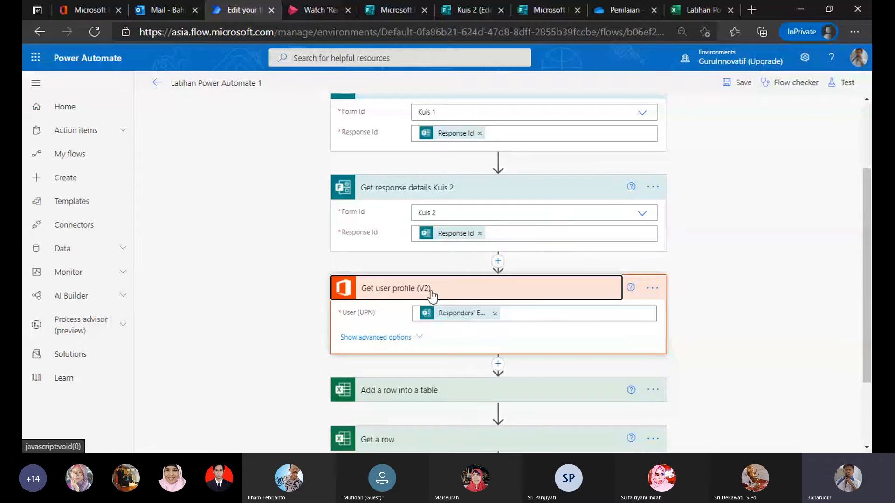
scroll(581, 282, down, 4)
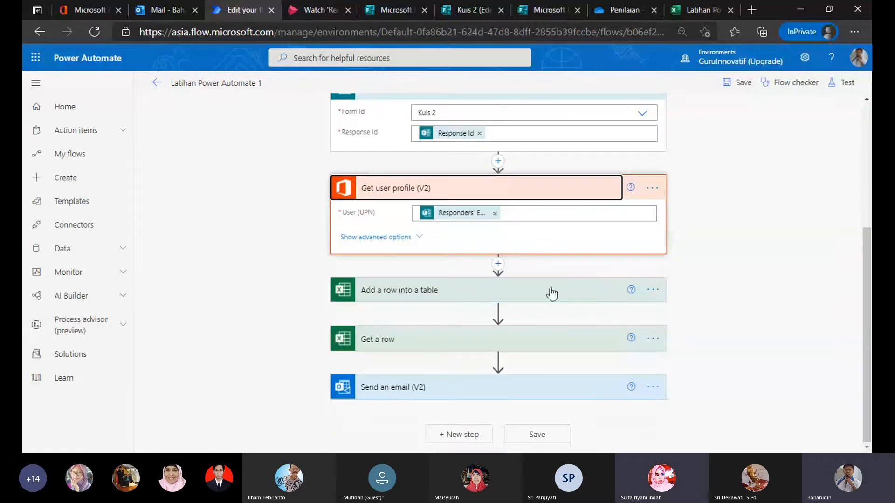
scroll(521, 254, up, 4)
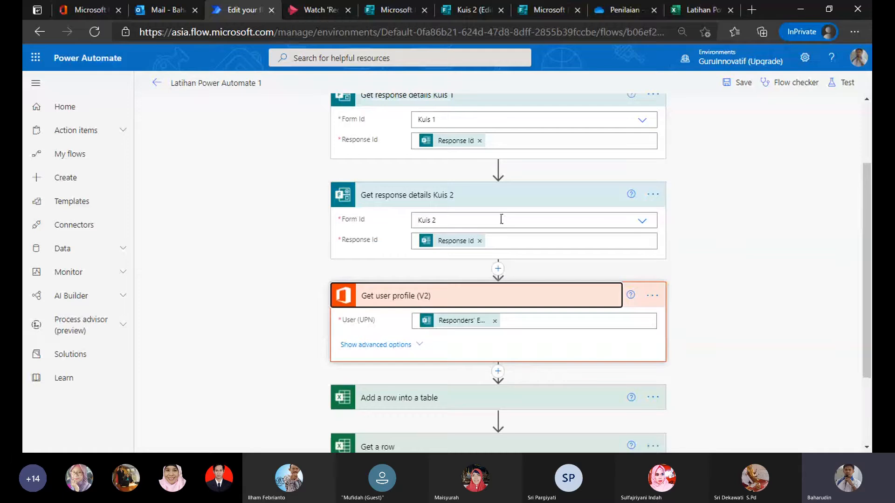
scroll(501, 219, up, 2)
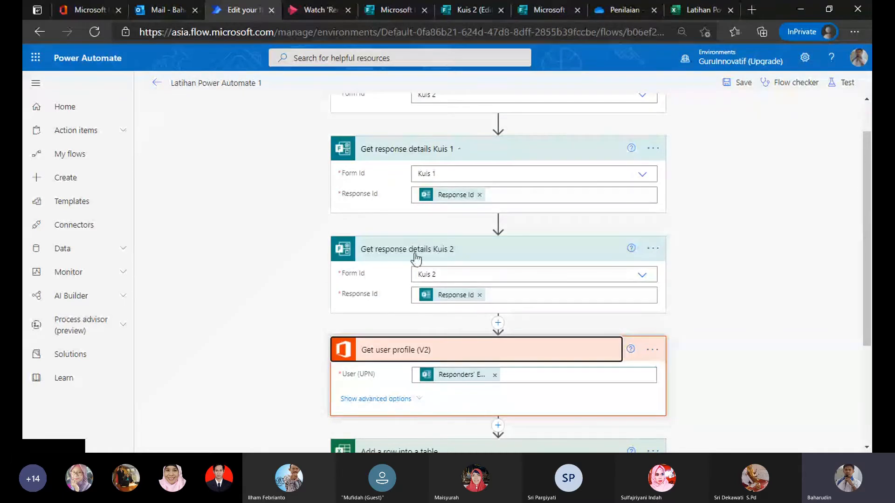
scroll(498, 371, down, 2)
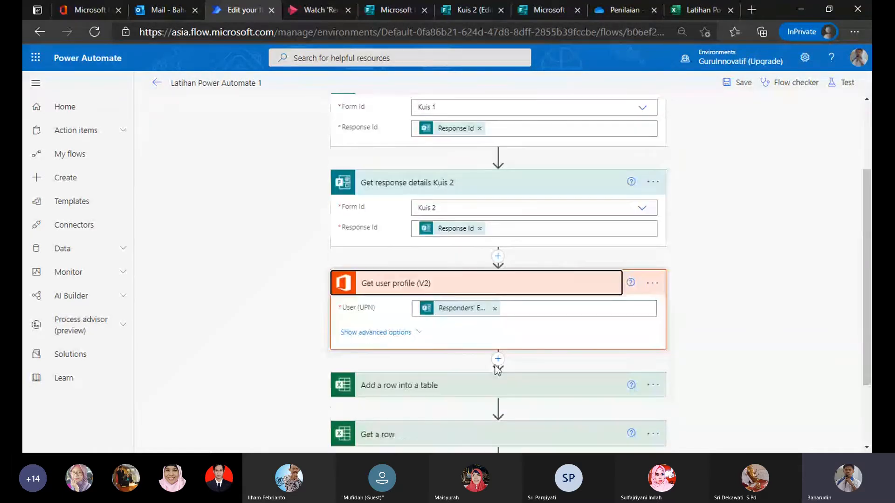
scroll(498, 370, down, 1)
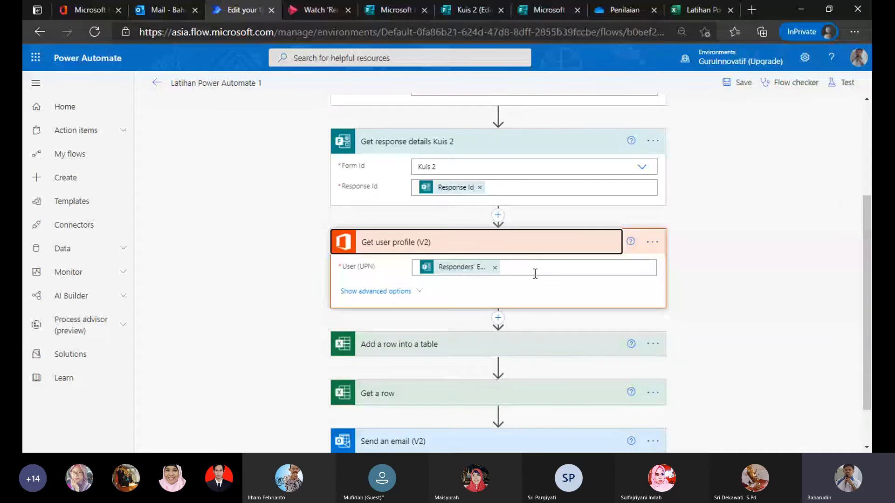
scroll(589, 263, down, 1)
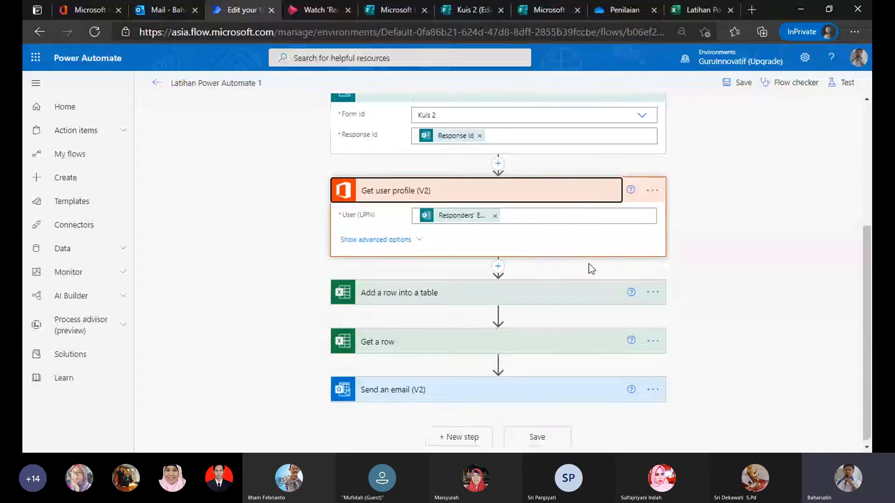
Expand the Add a row into a table action and compare its settings with the Latihan Power Automate workbook in Excel.
click(461, 299)
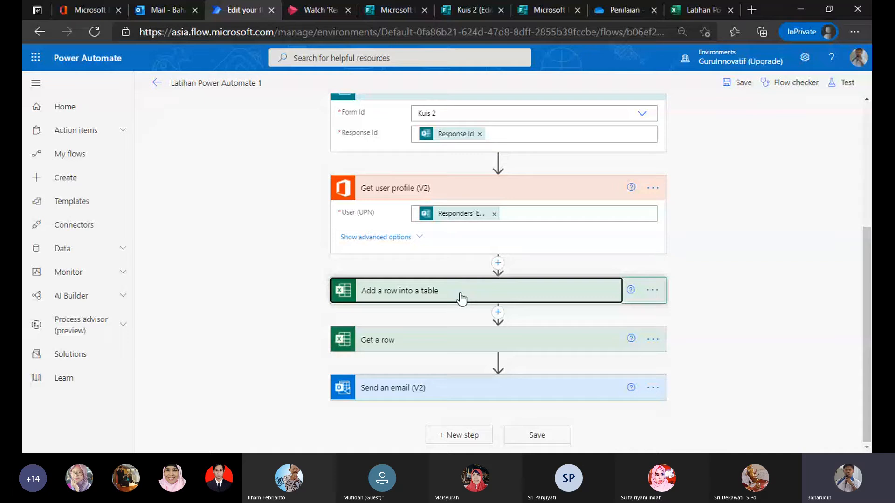
click(686, 12)
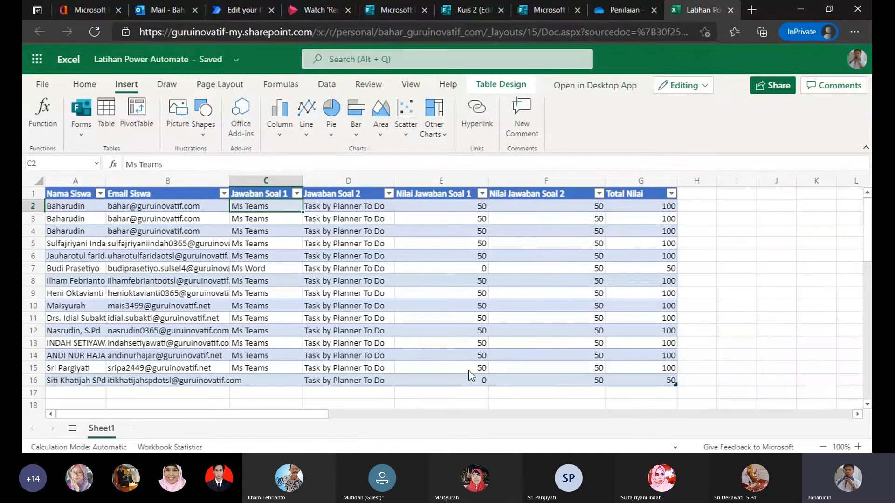
click(237, 10)
scroll(557, 287, down, 2)
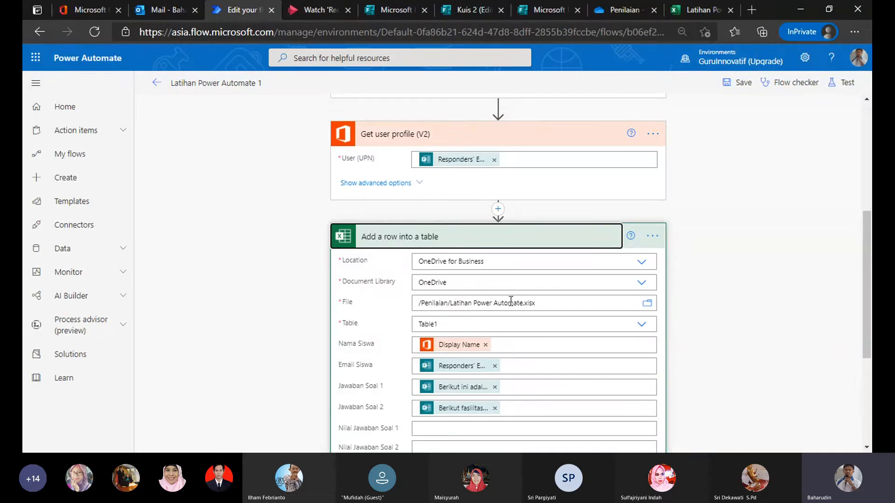
Check the workbook's name in Excel and trace its location in OneDrive from My files into the Penilaian folder.
click(697, 10)
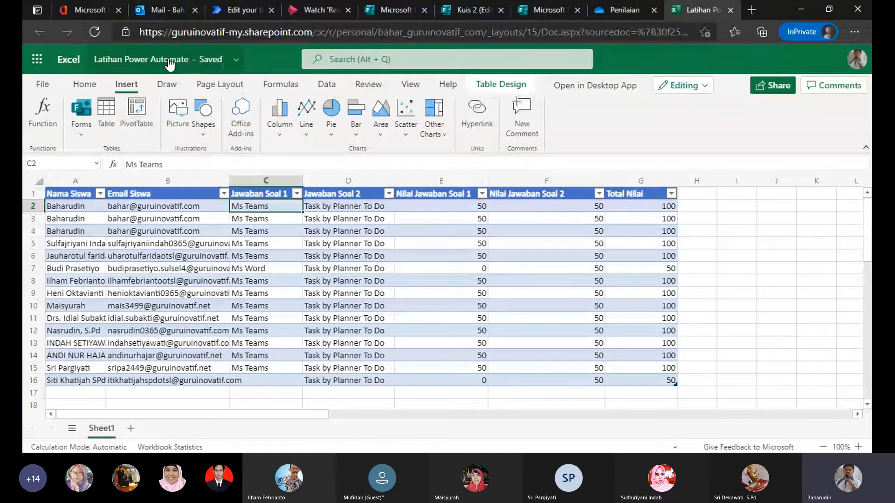
click(616, 10)
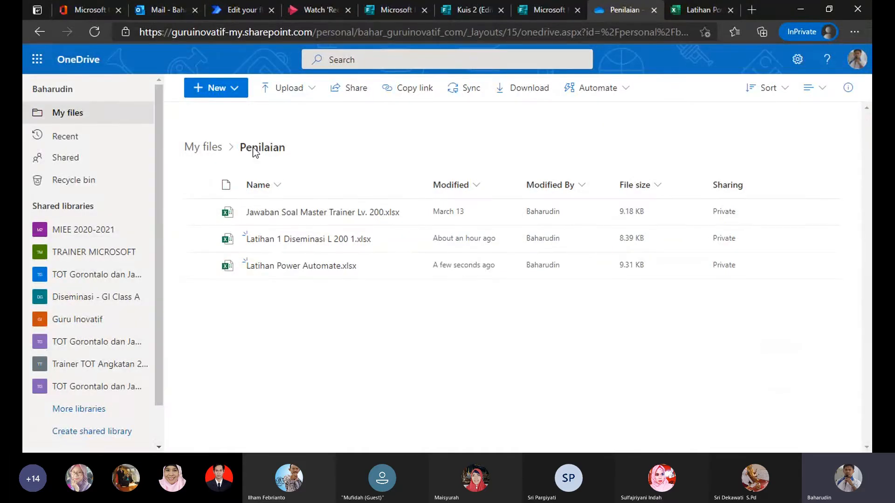
click(210, 148)
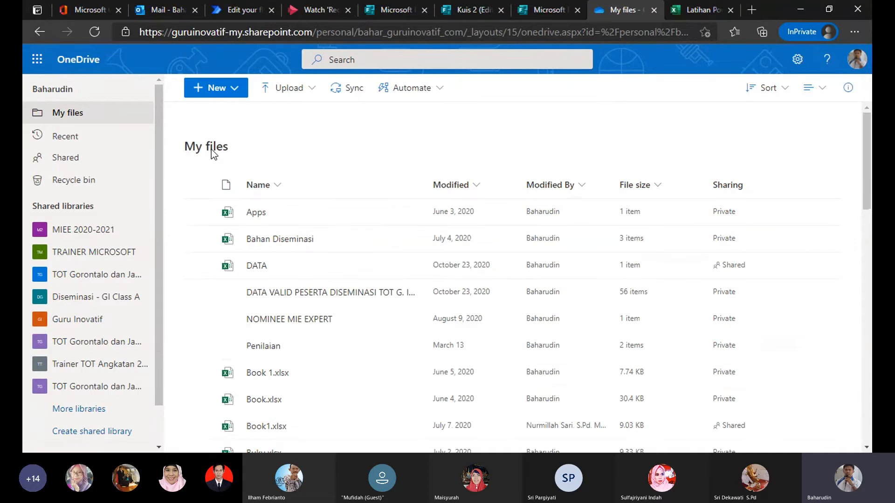
click(261, 351)
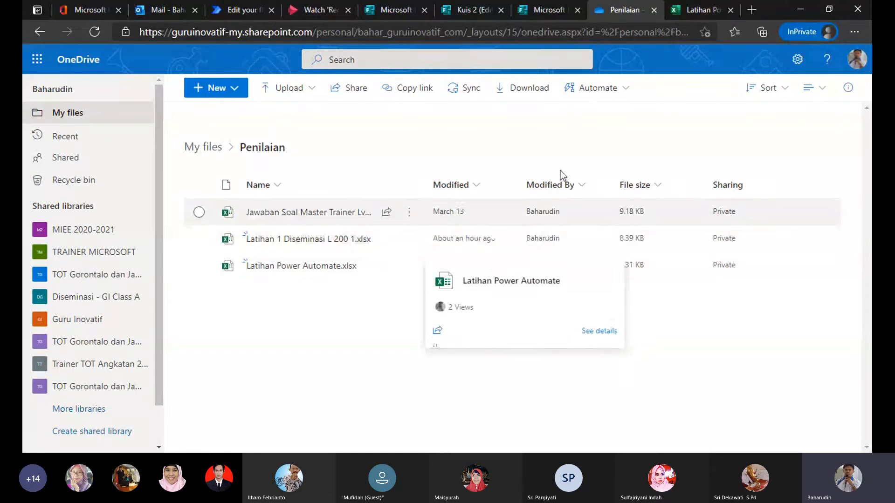
Return to the flow, examine the column mappings of Add a row into a table, and compare them with the Excel table's columns.
click(234, 10)
scroll(729, 306, down, 4)
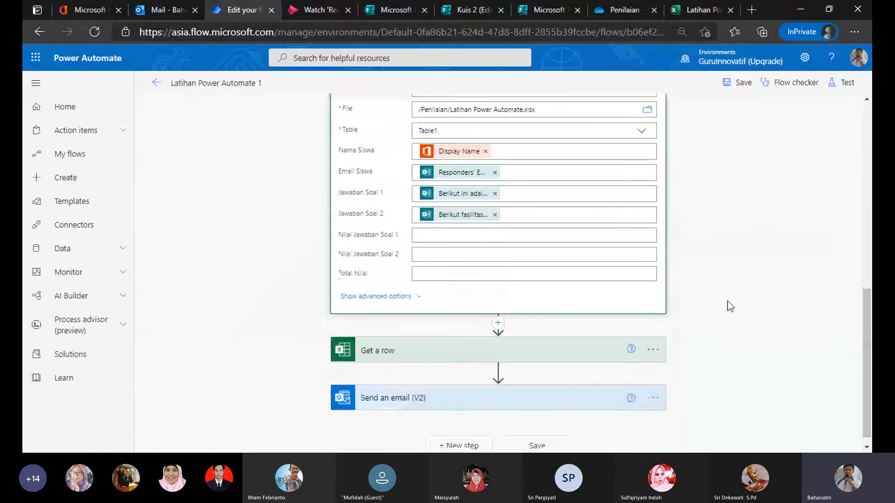
scroll(728, 307, up, 2)
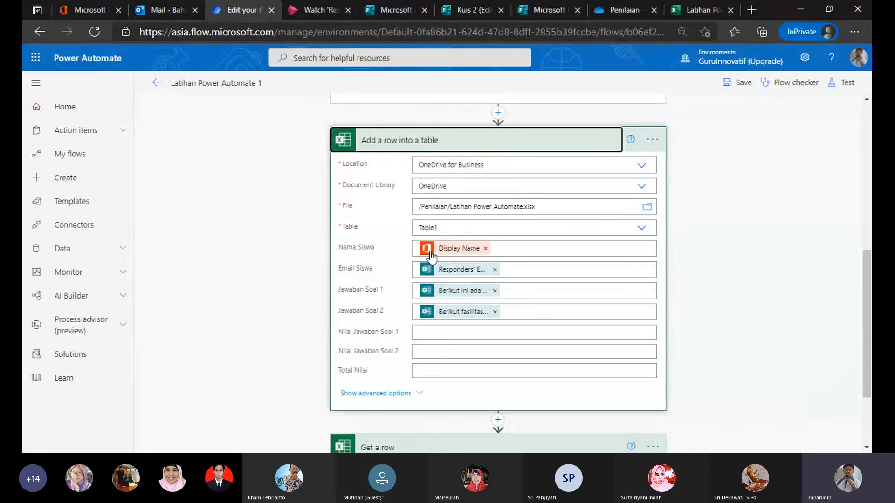
scroll(429, 190, up, 3)
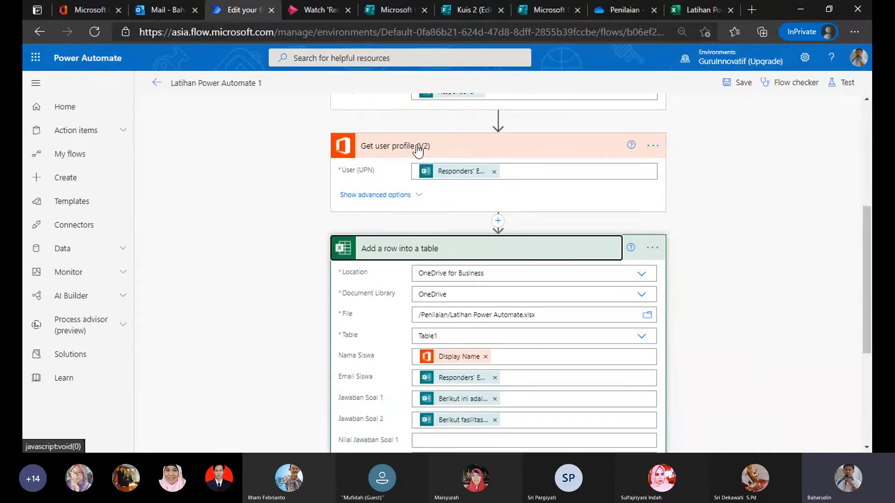
scroll(498, 206, down, 2)
scroll(495, 203, up, 2)
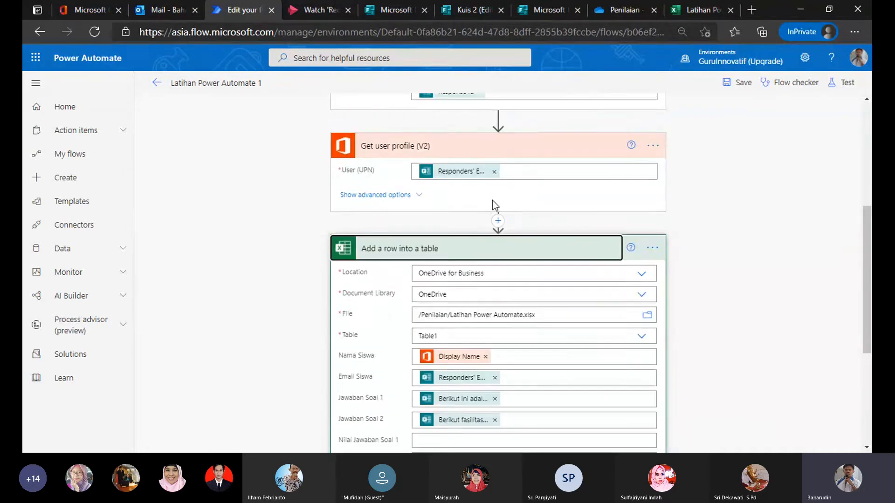
scroll(493, 201, down, 1)
scroll(520, 331, up, 1)
scroll(520, 330, down, 1)
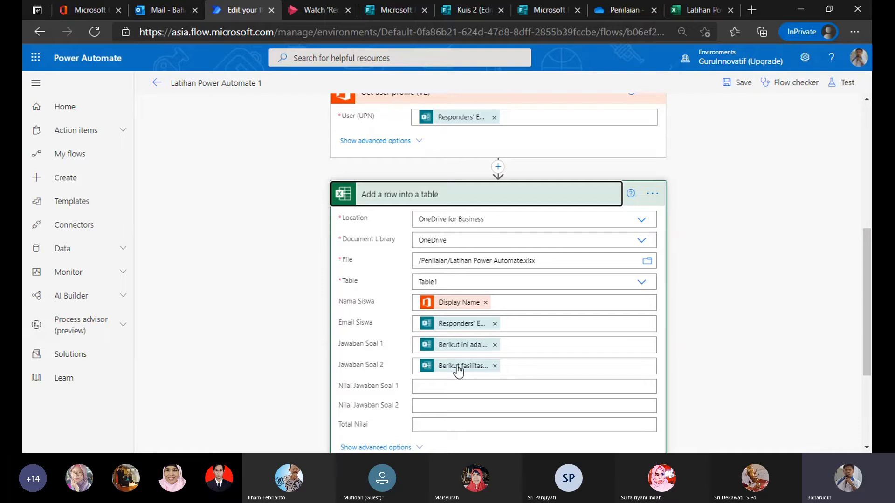
scroll(459, 370, down, 1)
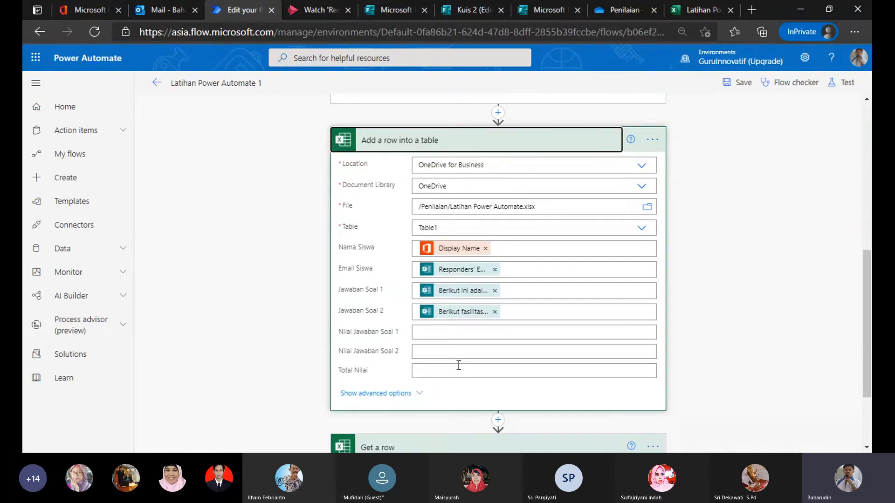
scroll(458, 364, down, 1)
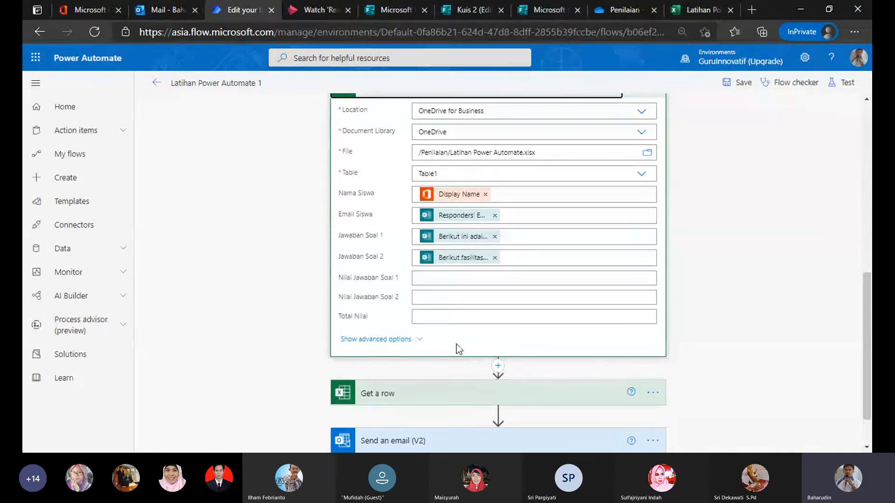
scroll(457, 345, down, 1)
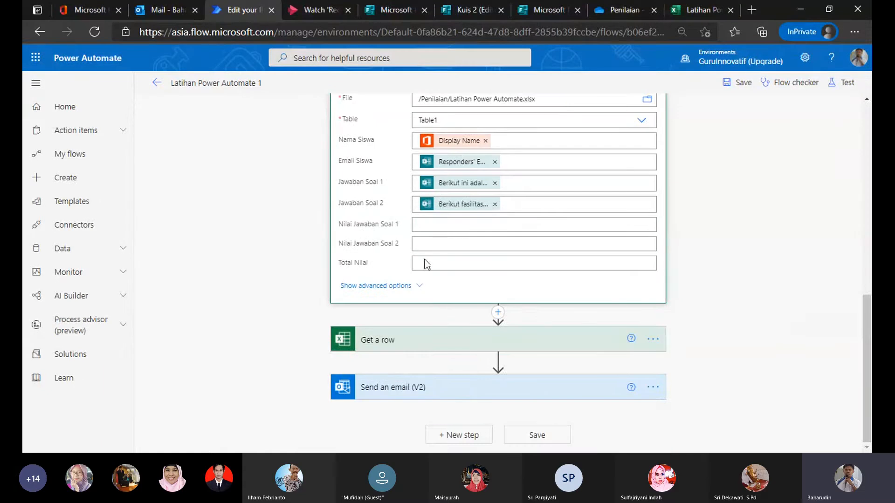
scroll(447, 306, up, 2)
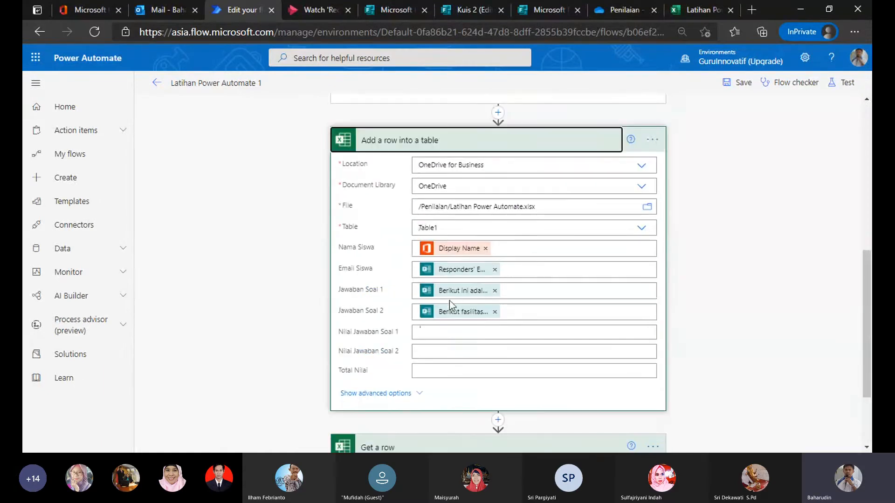
click(695, 9)
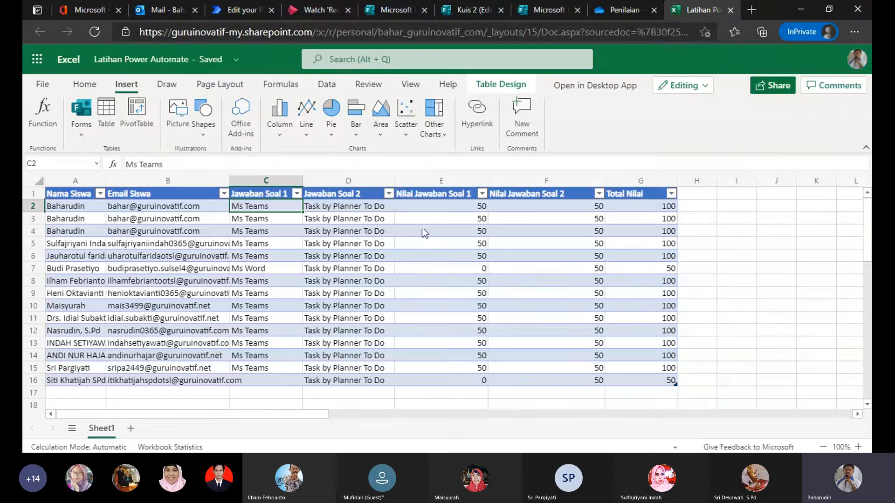
Examine the formulas in the Nilai Jawaban Soal 1, Nilai Jawaban Soal 2 and Total Nilai columns of the Excel table.
click(429, 212)
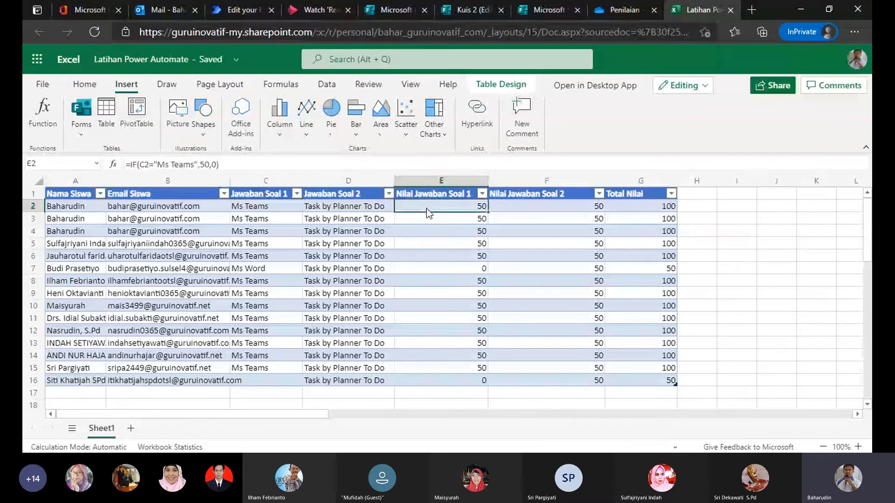
click(468, 307)
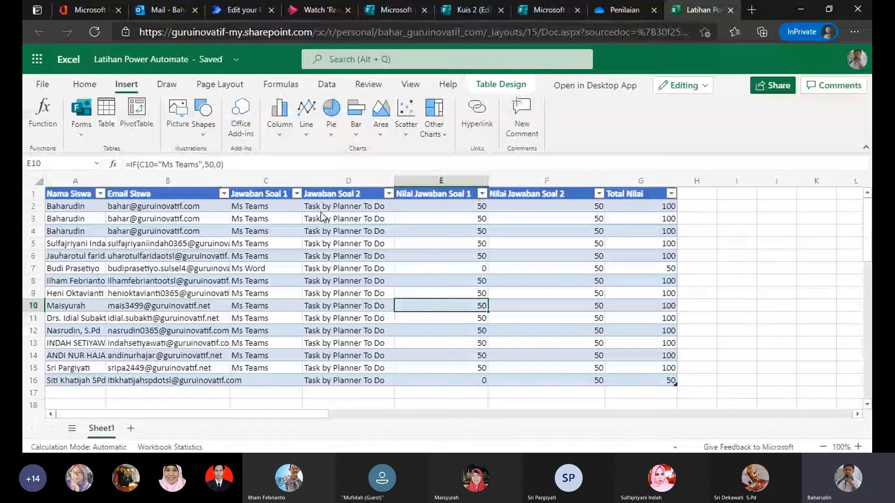
click(447, 209)
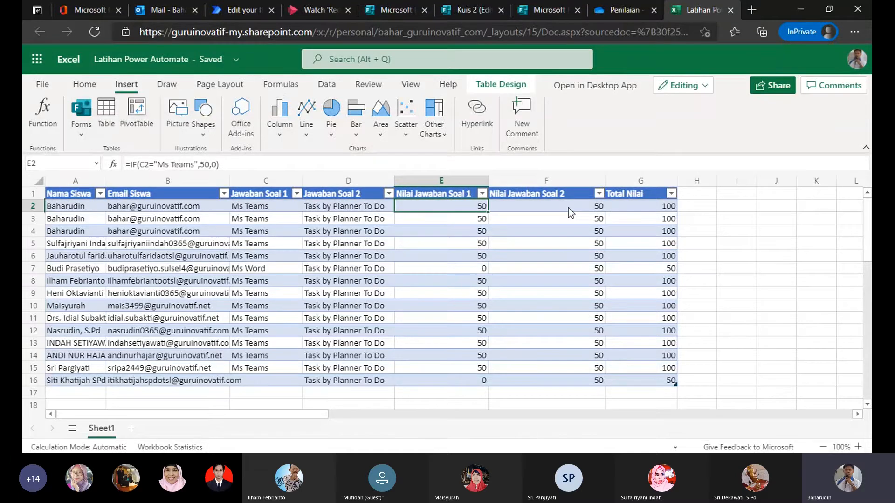
click(568, 207)
click(666, 213)
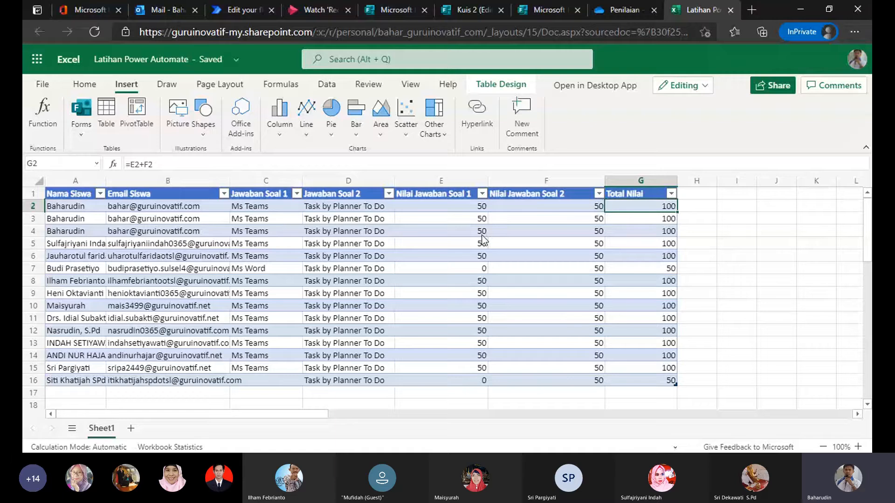
click(410, 210)
key(Right)
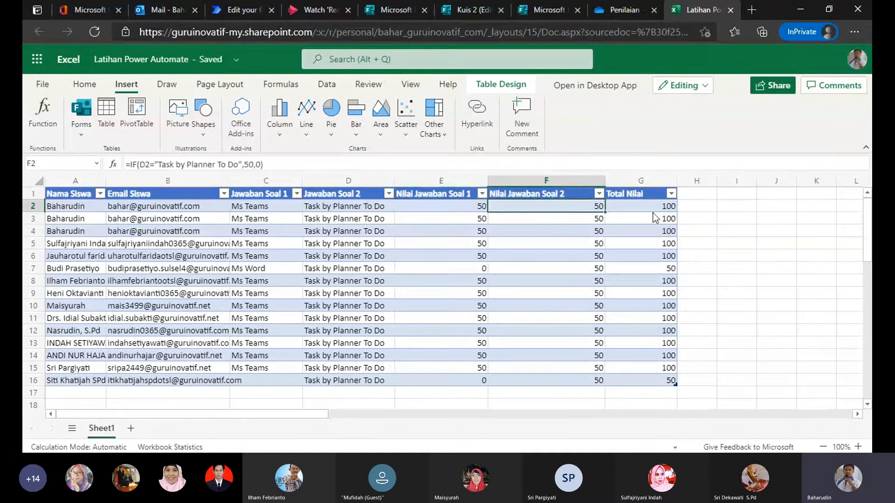
click(428, 205)
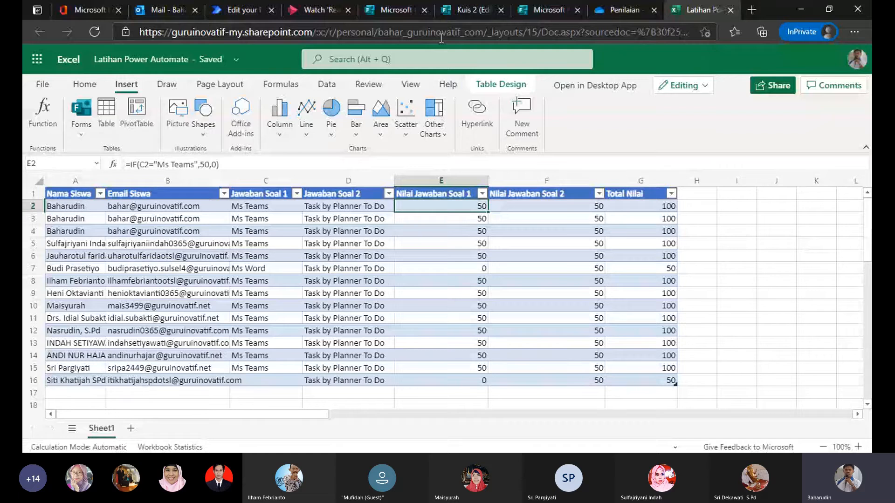
Return to the flow, expand the Get a row action, and compare its file, table and key settings with the Excel workbook.
click(244, 13)
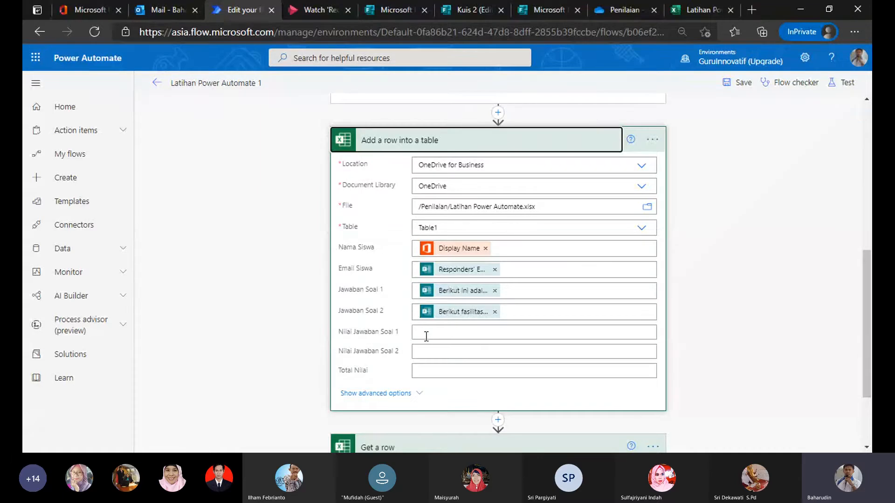
scroll(432, 349, down, 1)
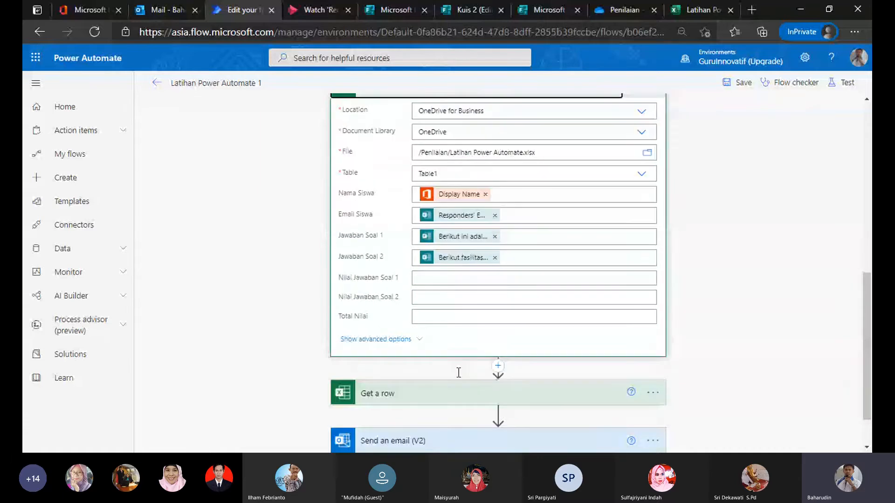
scroll(458, 373, down, 1)
scroll(489, 172, up, 2)
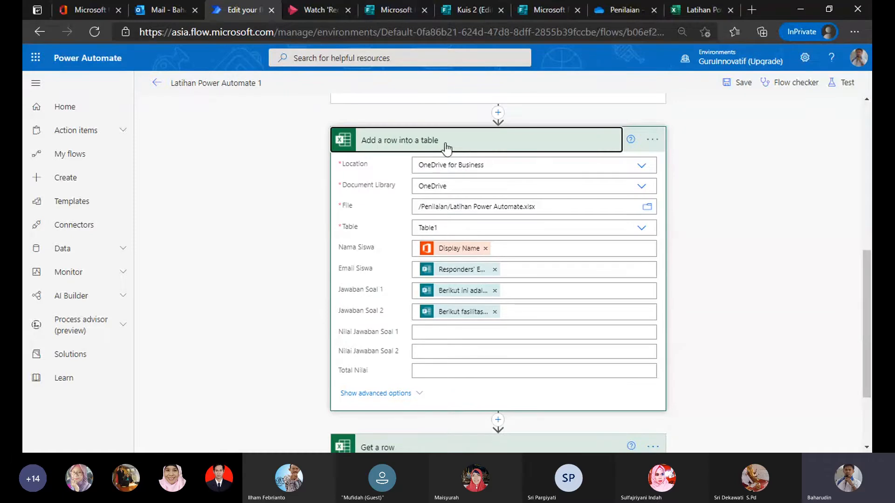
scroll(459, 356, down, 2)
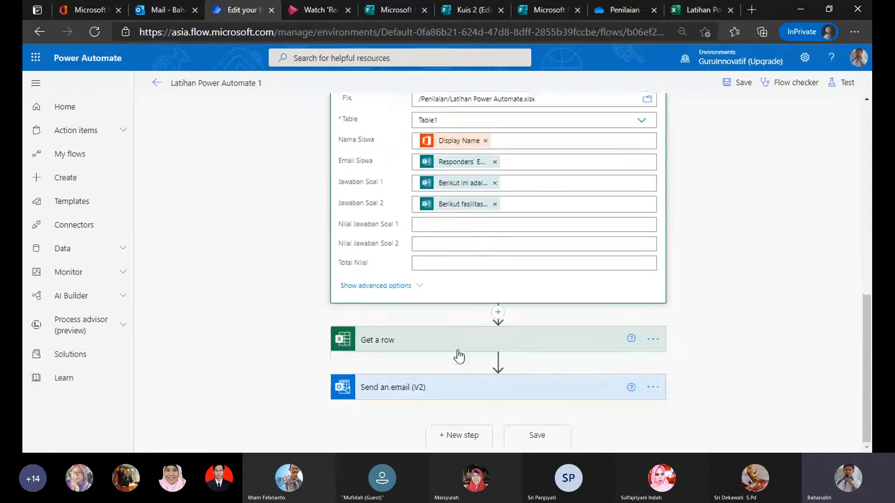
click(493, 343)
scroll(495, 345, down, 2)
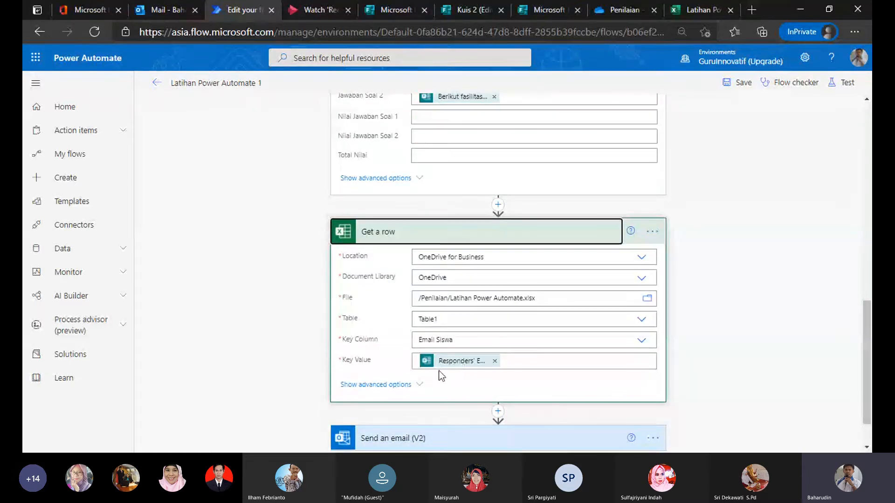
scroll(471, 368, down, 1)
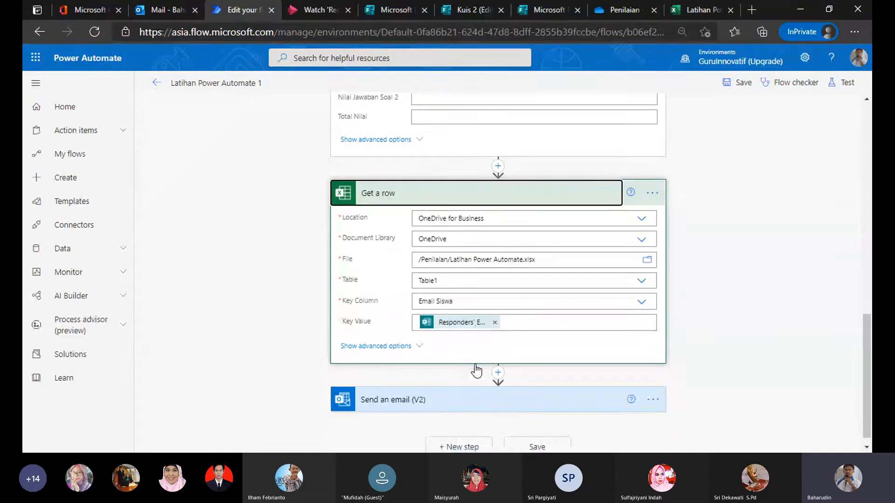
scroll(478, 189, up, 2)
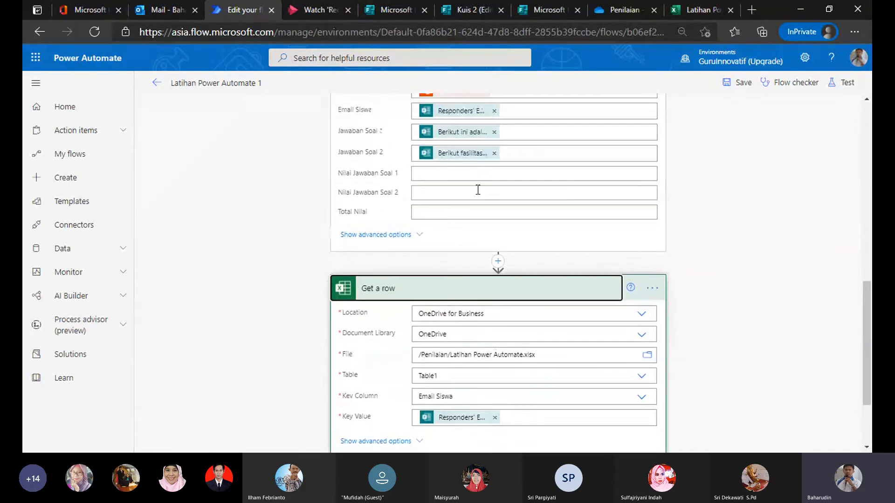
scroll(473, 401, down, 2)
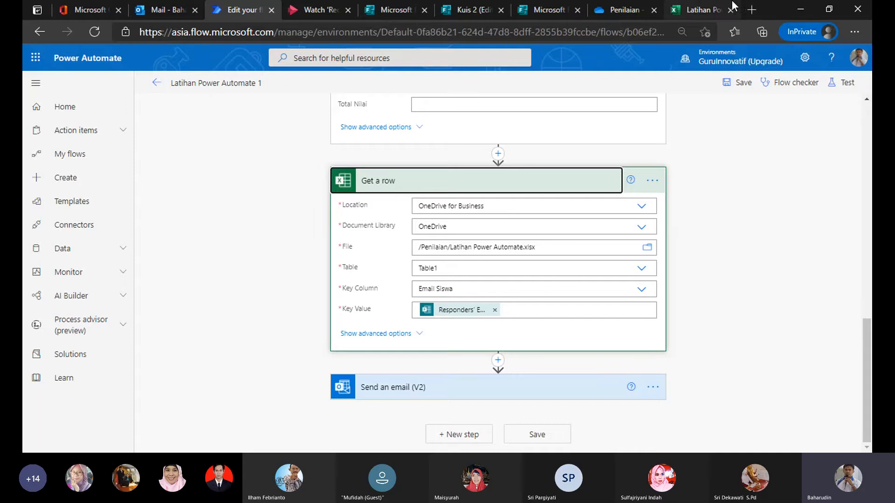
click(698, 10)
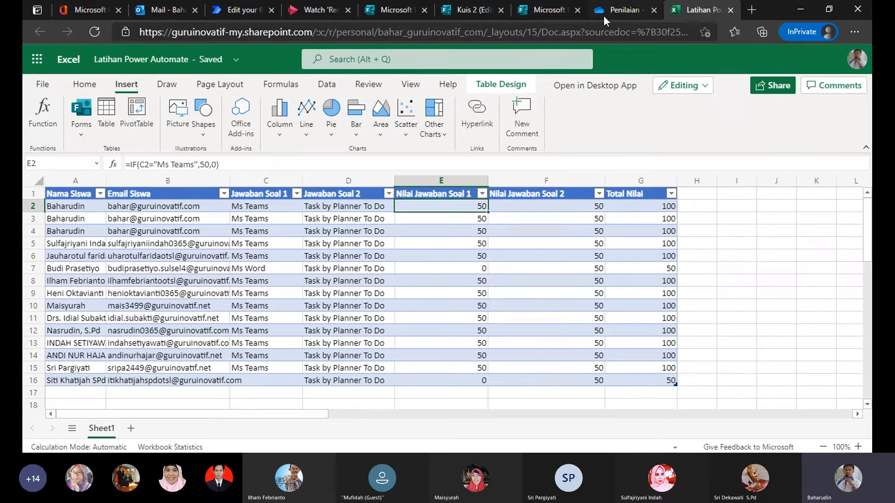
click(233, 10)
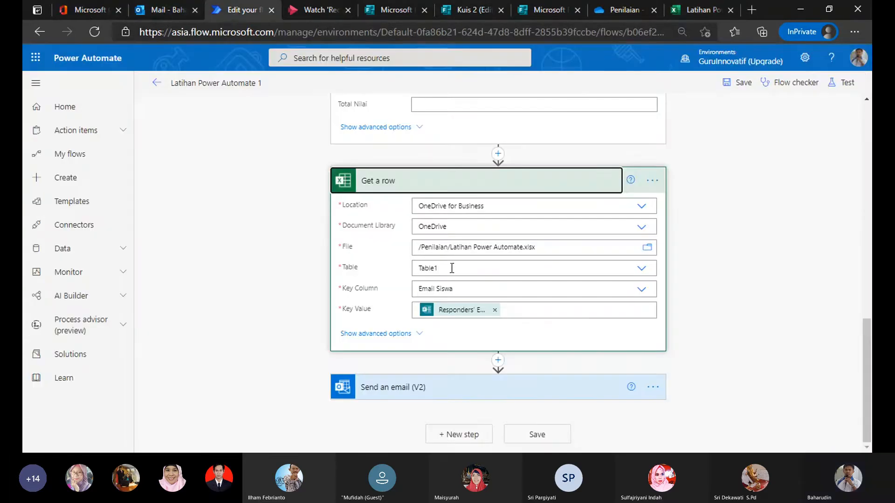
Expand the Send an email (V2) action and review its recipient, subject and body with the inserted score fields.
scroll(575, 389, down, 5)
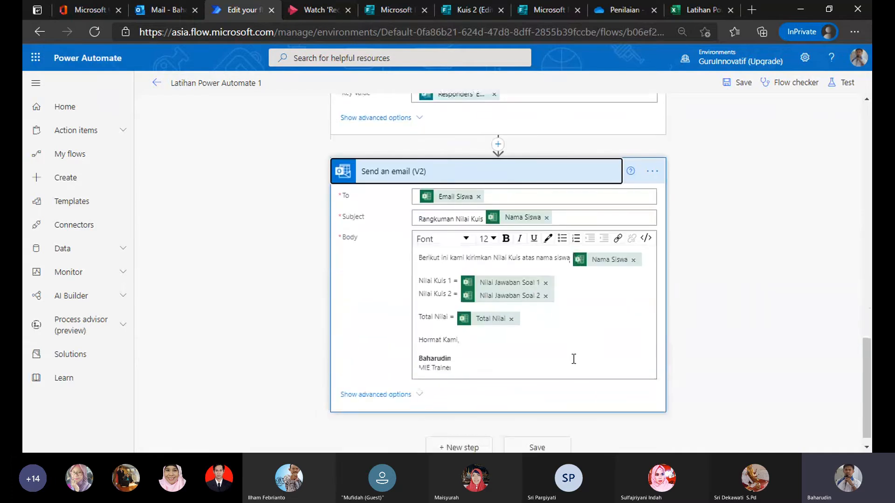
scroll(574, 352, down, 1)
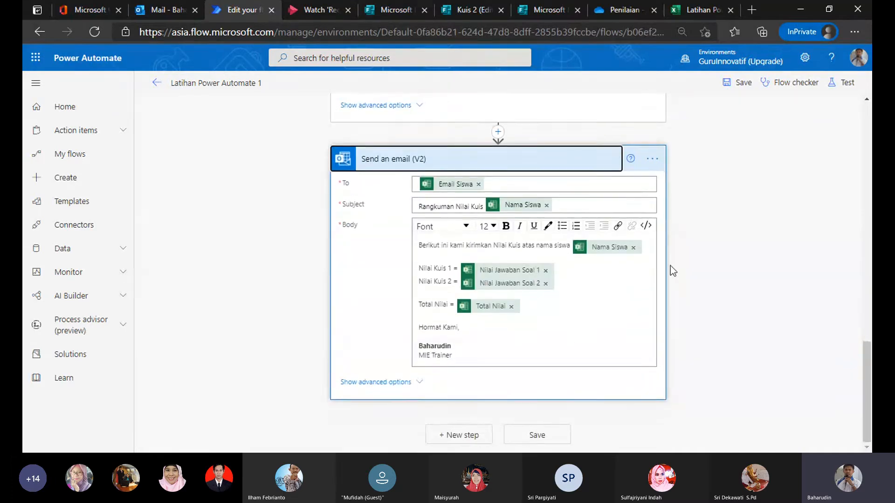
scroll(641, 291, up, 1)
scroll(641, 292, down, 1)
scroll(641, 291, up, 6)
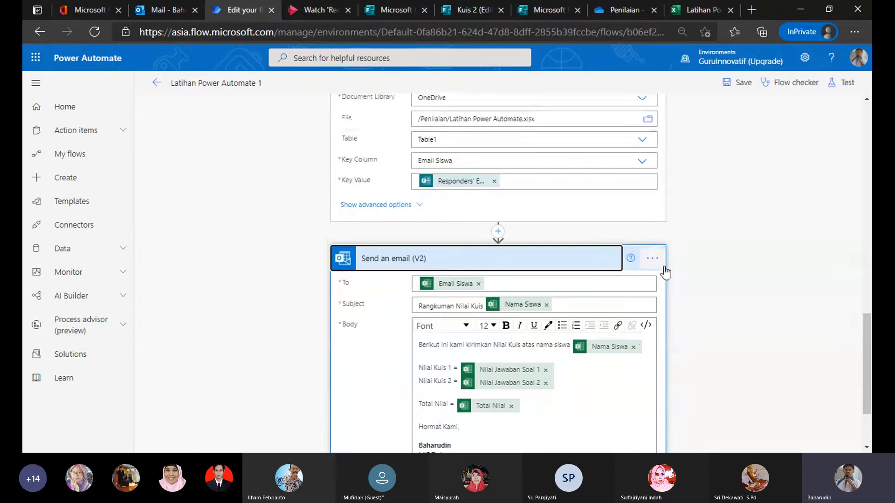
Collapse all the flow's expanded cards, from Get a row and Send an email (V2) up to the When a new response is submitted trigger.
click(514, 230)
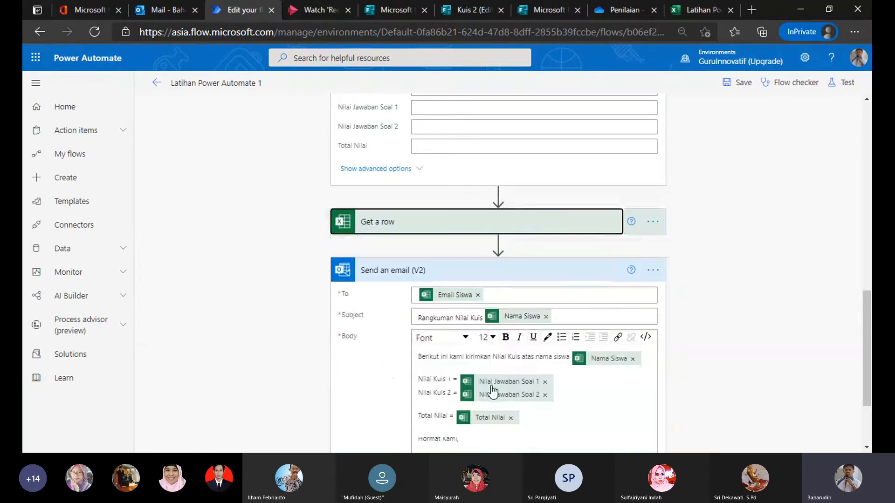
click(483, 276)
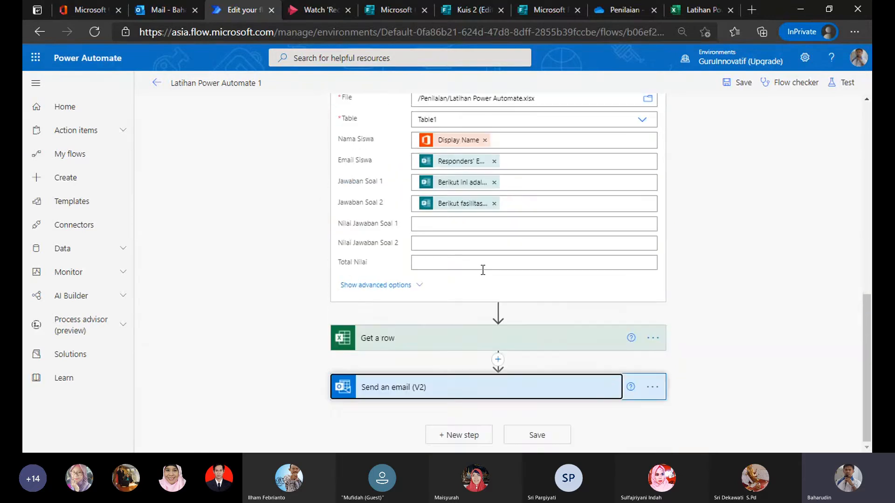
scroll(501, 145, up, 4)
click(500, 146)
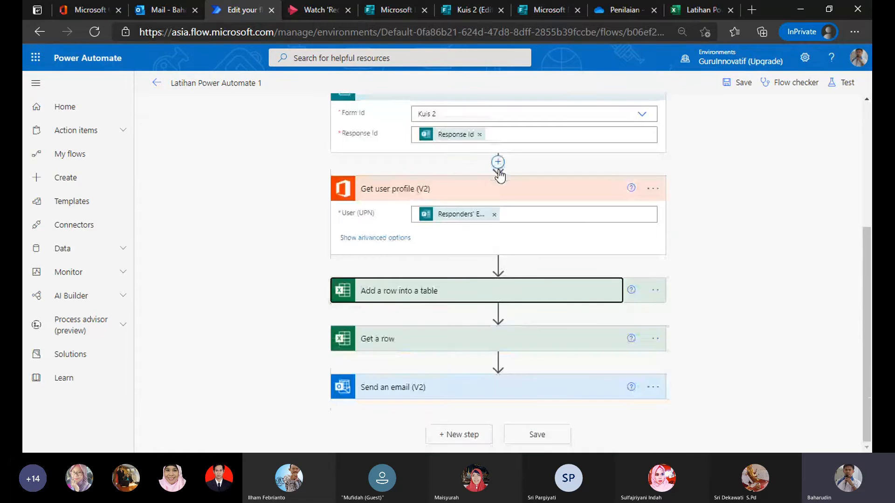
click(490, 192)
click(505, 148)
scroll(494, 163, up, 3)
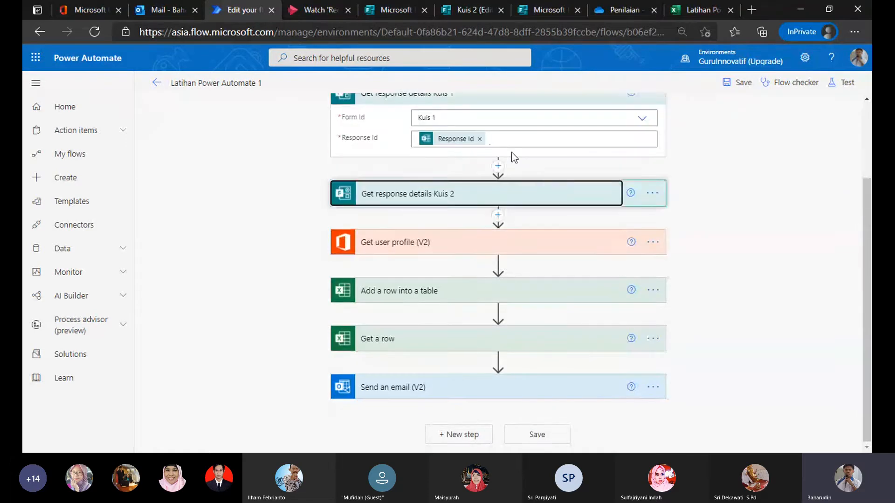
click(475, 191)
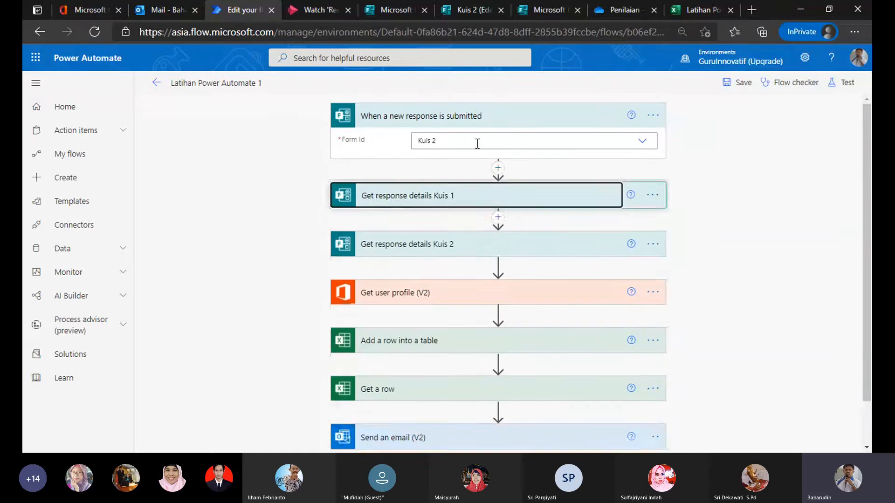
click(485, 117)
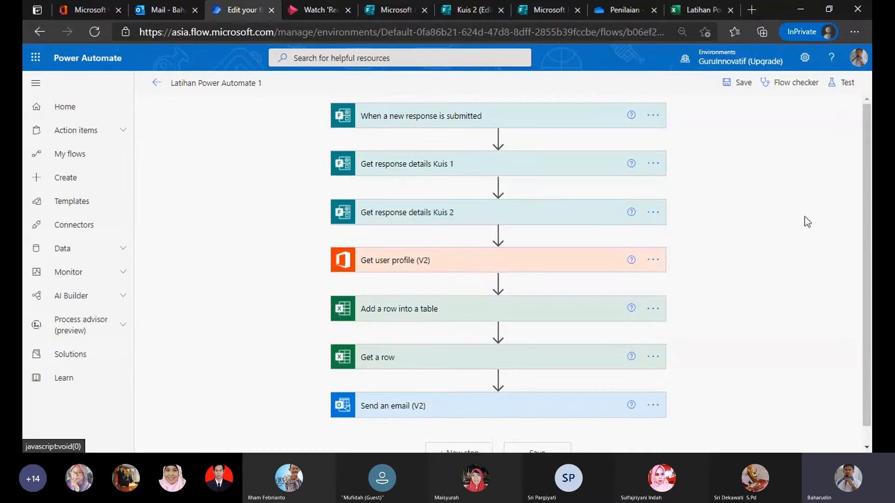
mouse_move(498, 288)
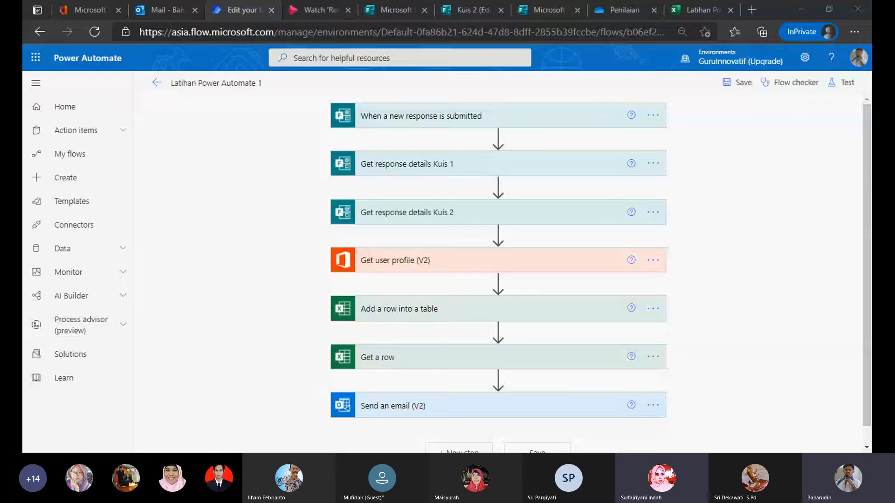
click(748, 303)
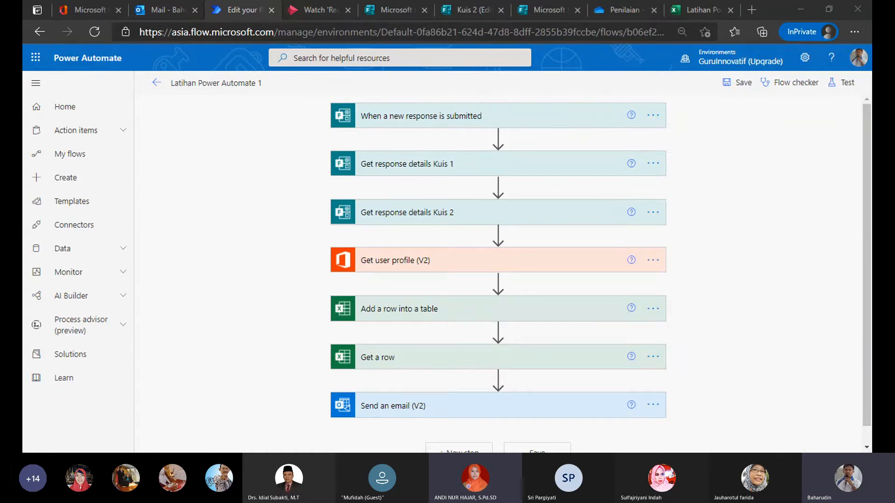
Open the newest quiz summary email in Outlook's Sent Items and check the matching scores in the Excel workbook.
click(162, 9)
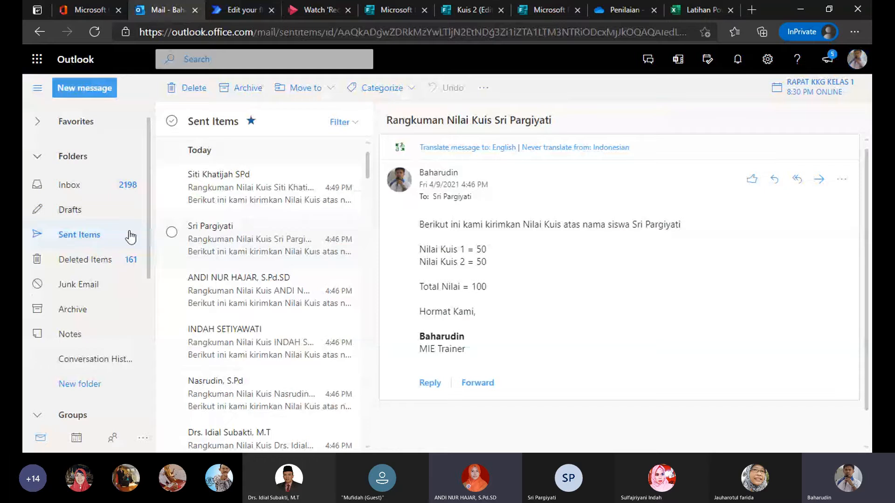
click(88, 238)
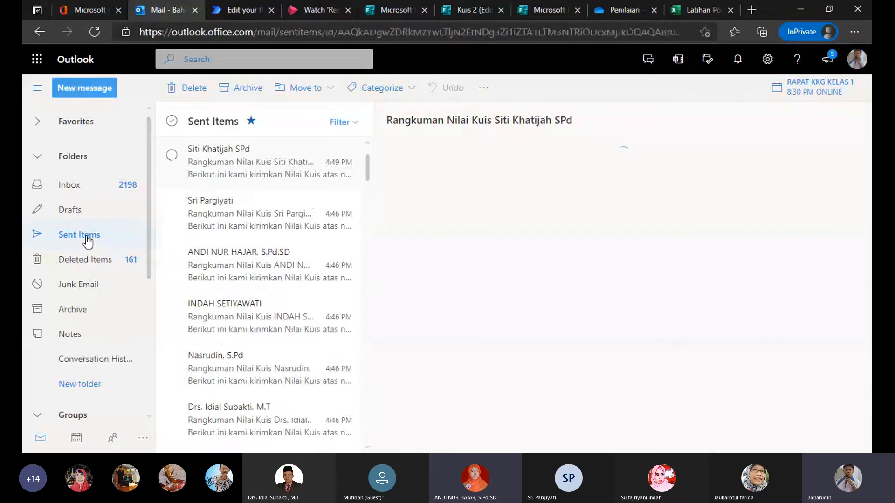
click(691, 7)
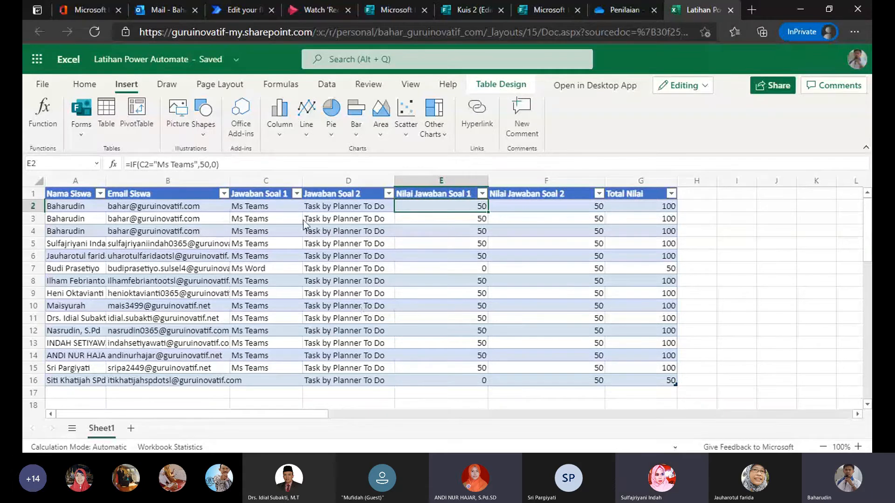
Review the quiz scores and total in the newest sent summary email, and open the Inbox.
click(161, 11)
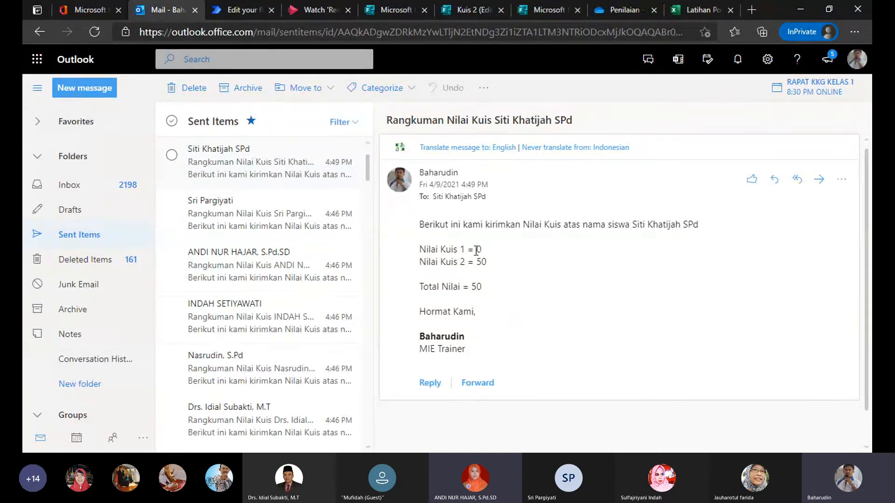
drag(421, 253, 527, 251)
click(527, 252)
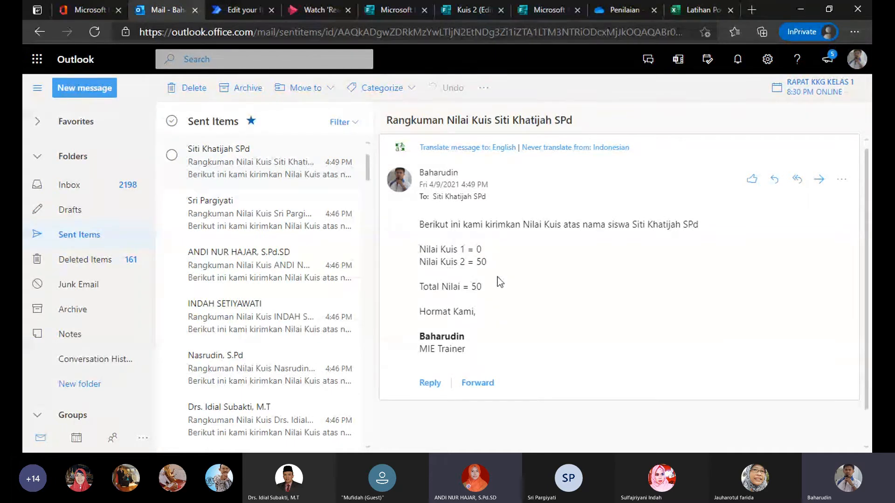
scroll(496, 277, down, 1)
double_click(475, 254)
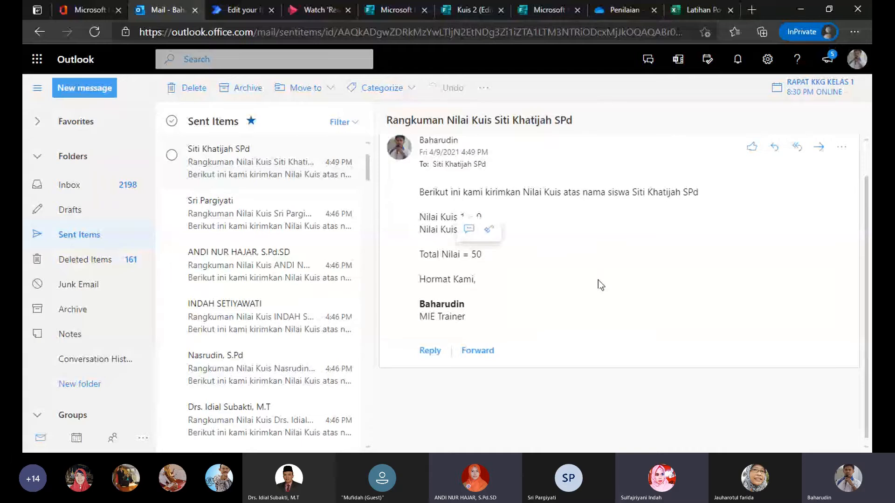
scroll(598, 281, up, 1)
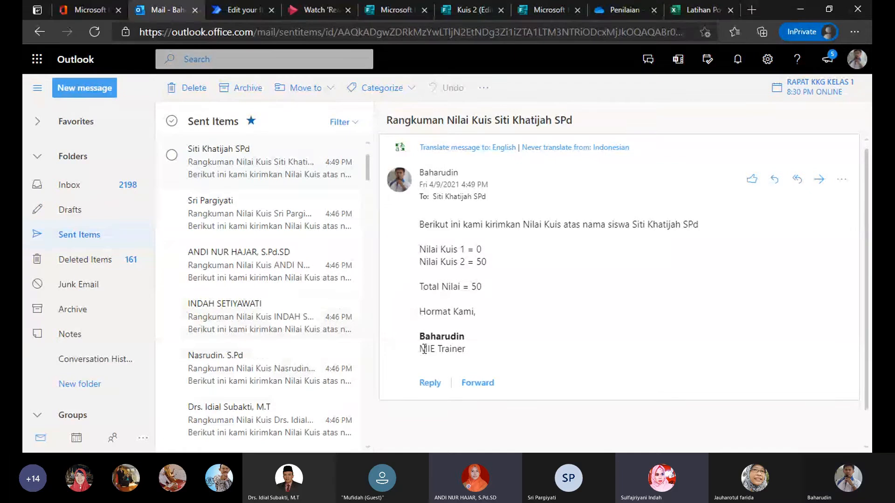
click(75, 187)
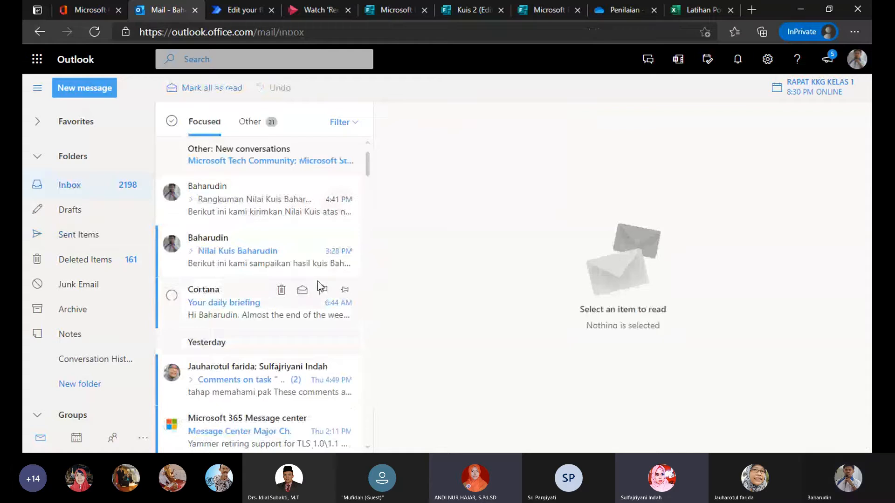
Open the newest quiz summary email in the Inbox and review its greeting, quiz scores and total.
click(275, 209)
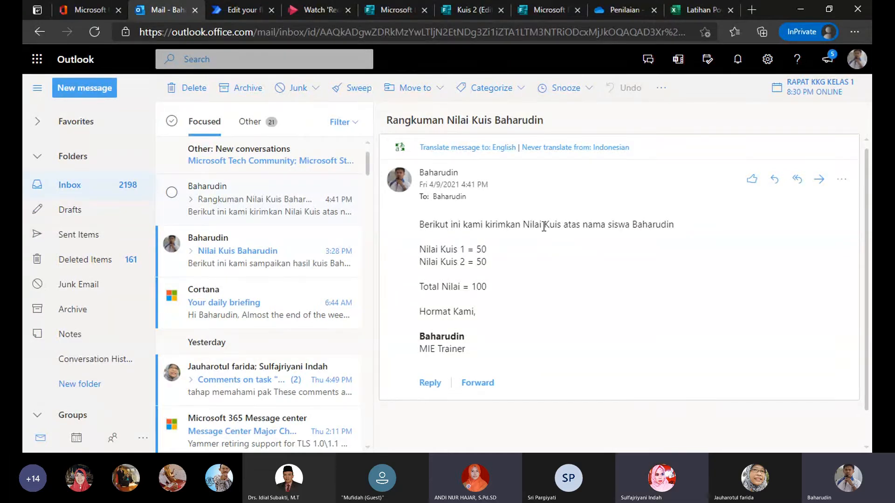
drag(481, 226, 564, 230)
click(564, 231)
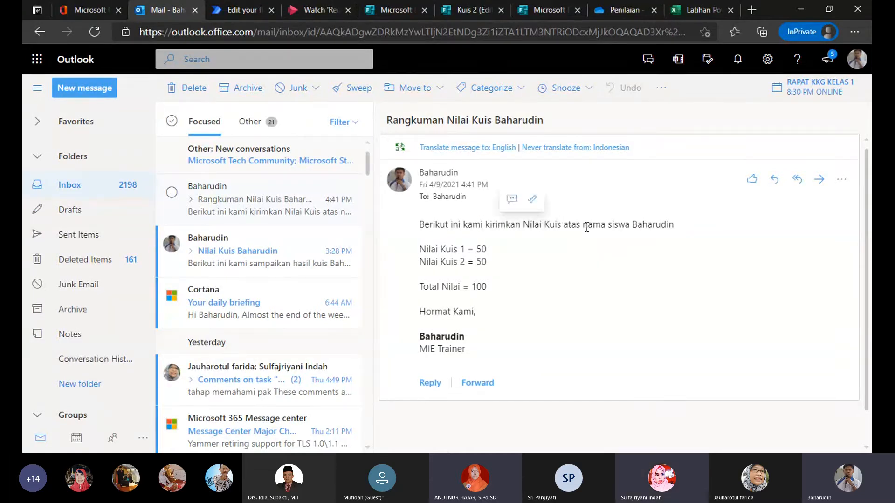
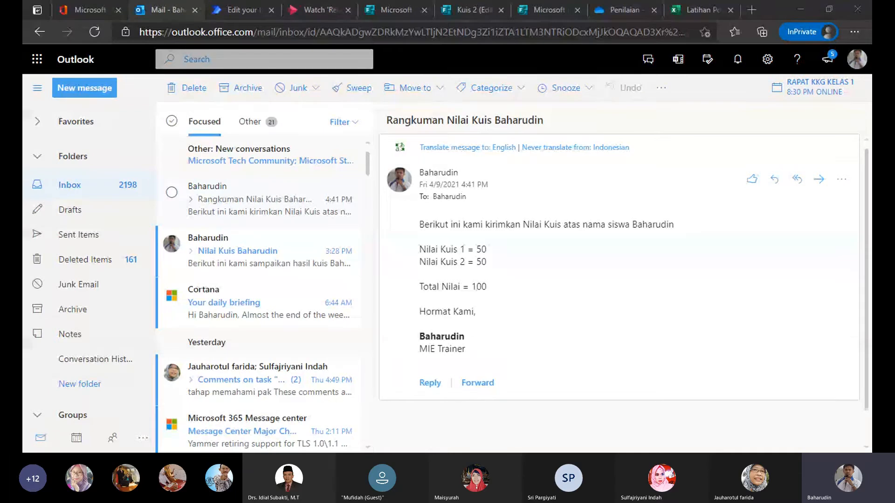
click(544, 395)
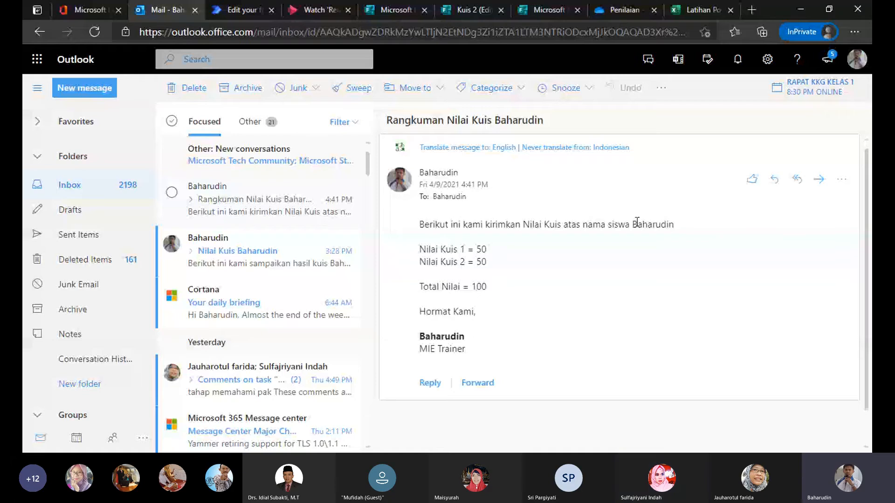
scroll(618, 272, down, 1)
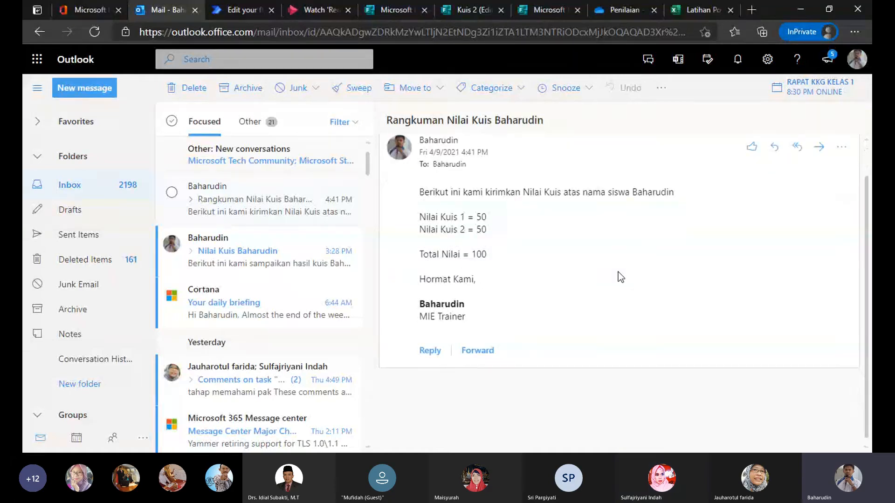
scroll(618, 272, up, 1)
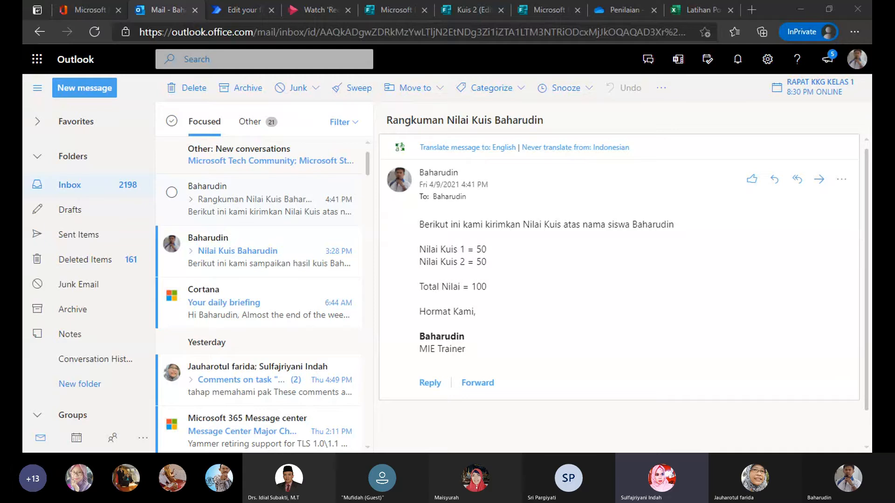
click(588, 429)
key(alt+Tab)
click(586, 421)
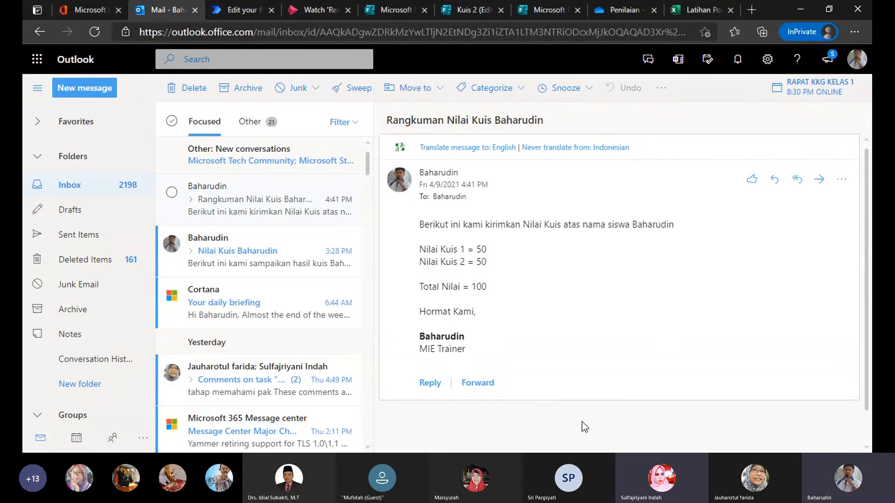
key(alt+Tab)
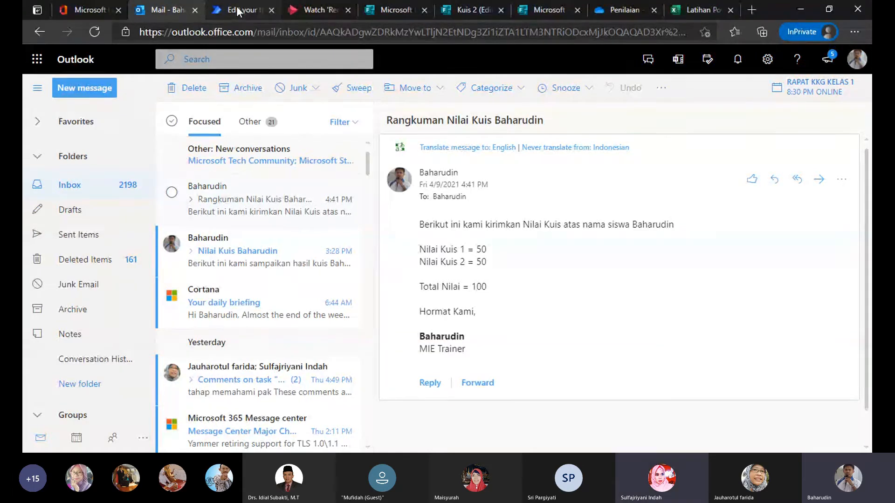
Switch from the flow editor to the Office 365 home page, and open Power Automate's page for creating a flow.
click(267, 13)
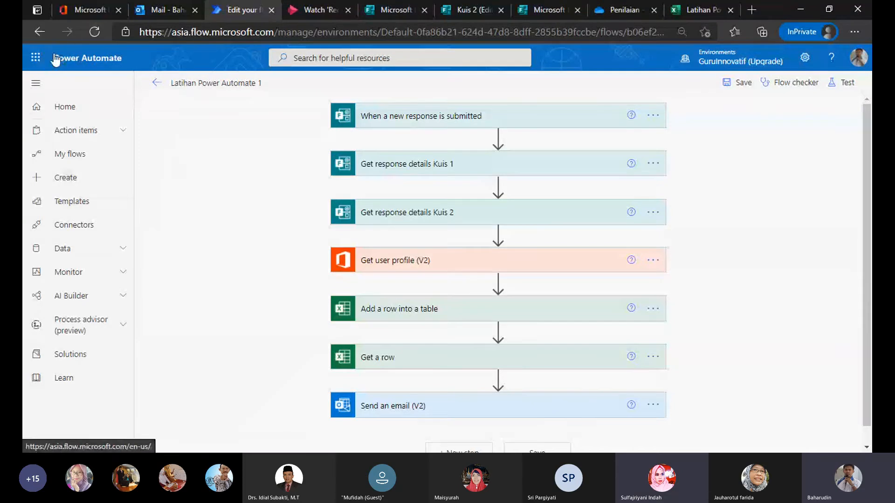
click(94, 10)
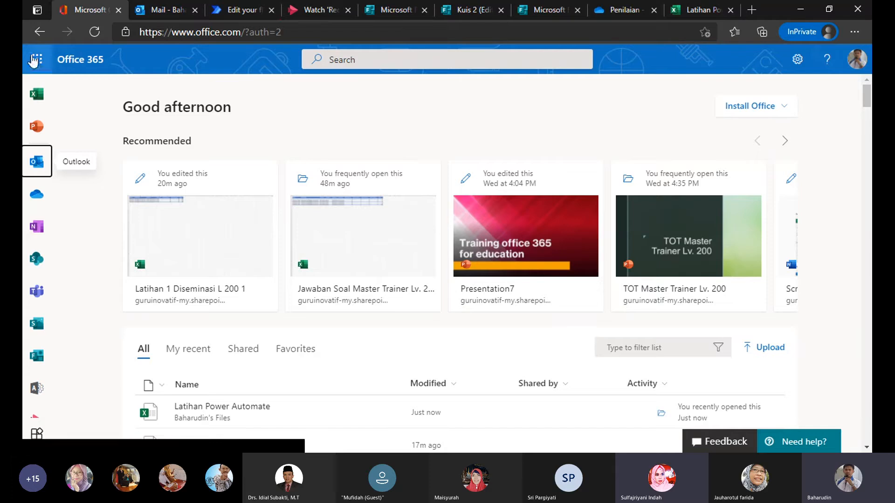
click(37, 59)
click(79, 320)
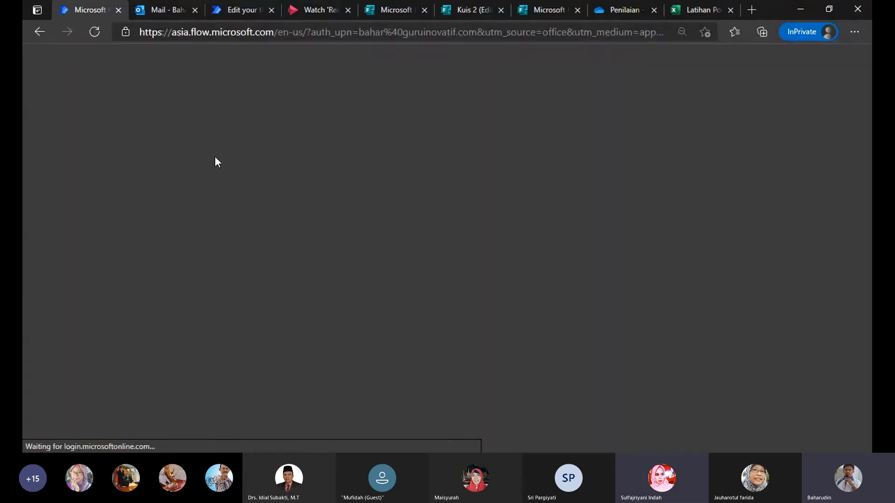
scroll(319, 174, down, 1)
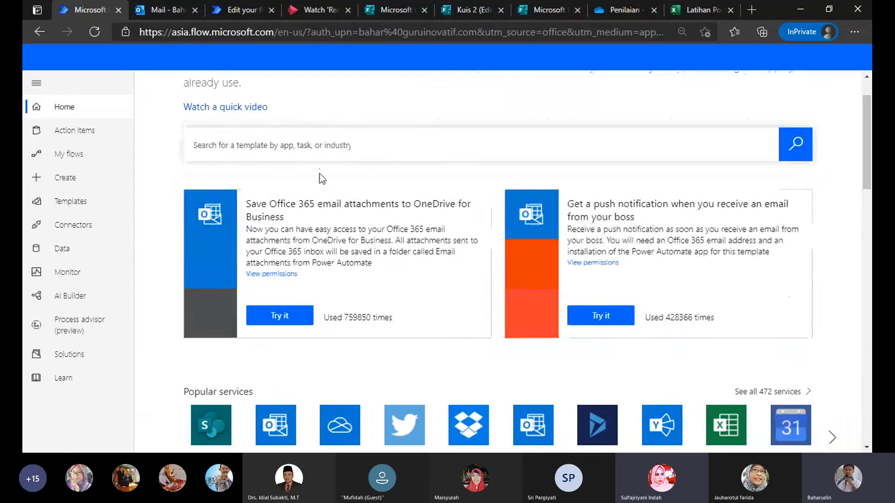
scroll(320, 174, up, 1)
click(88, 177)
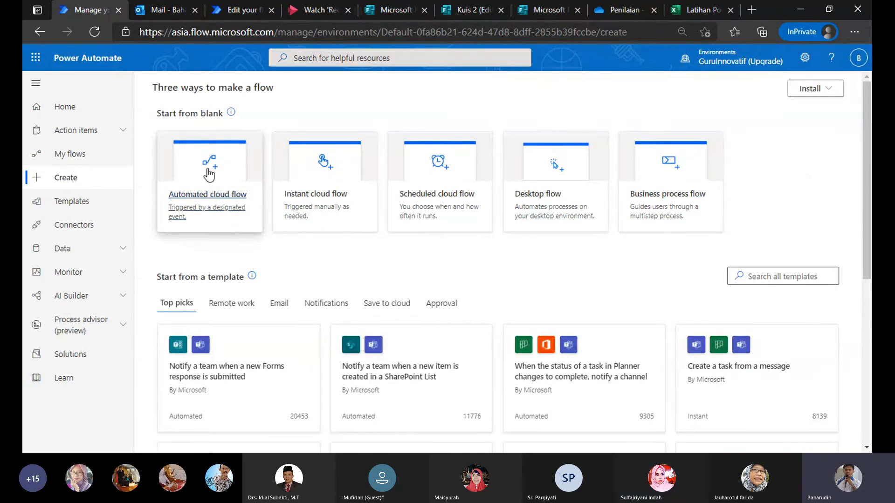
Review the flow name and trigger options for building an automated cloud flow, and cancel without creating one.
click(205, 200)
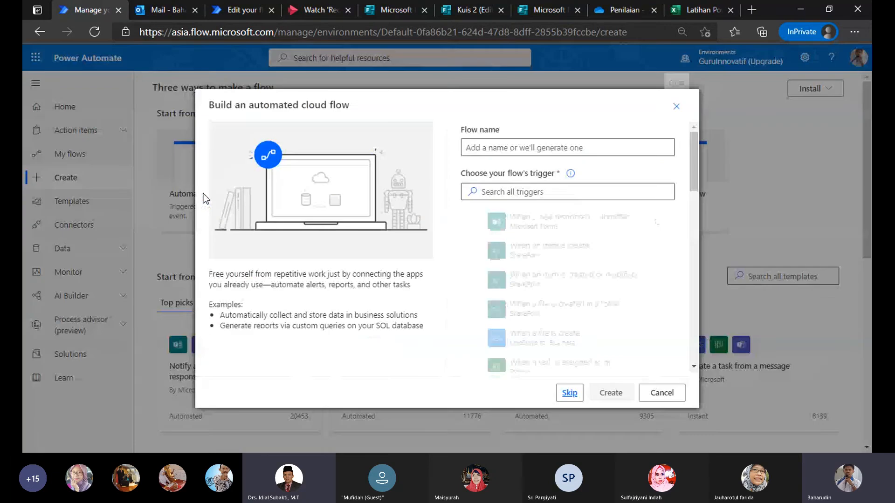
click(516, 146)
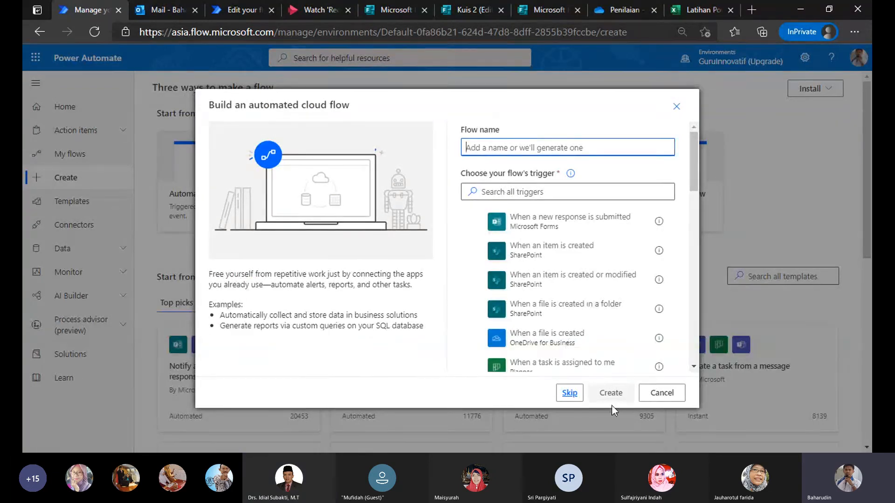
click(662, 394)
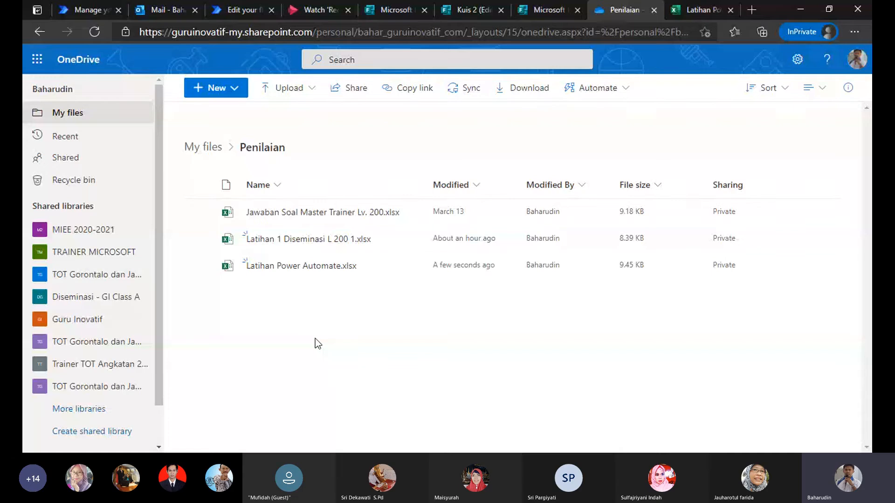
Create a folder named Power Automate in My files on OneDrive.
click(209, 149)
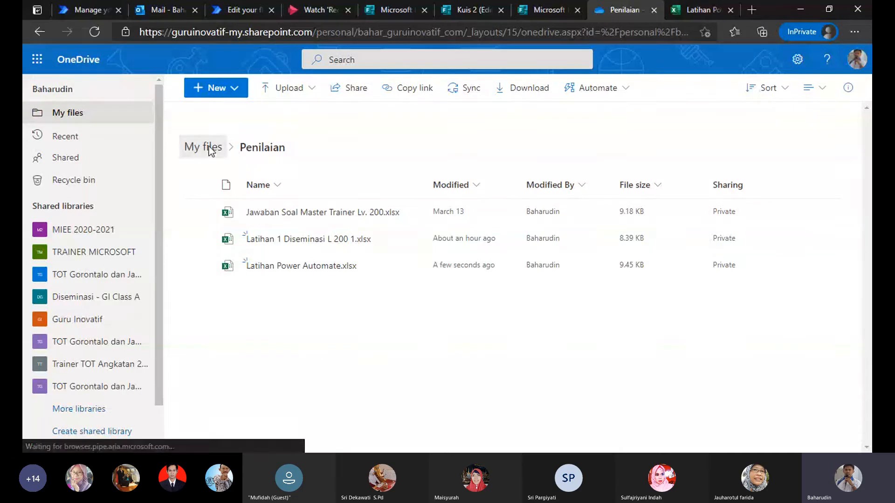
click(238, 93)
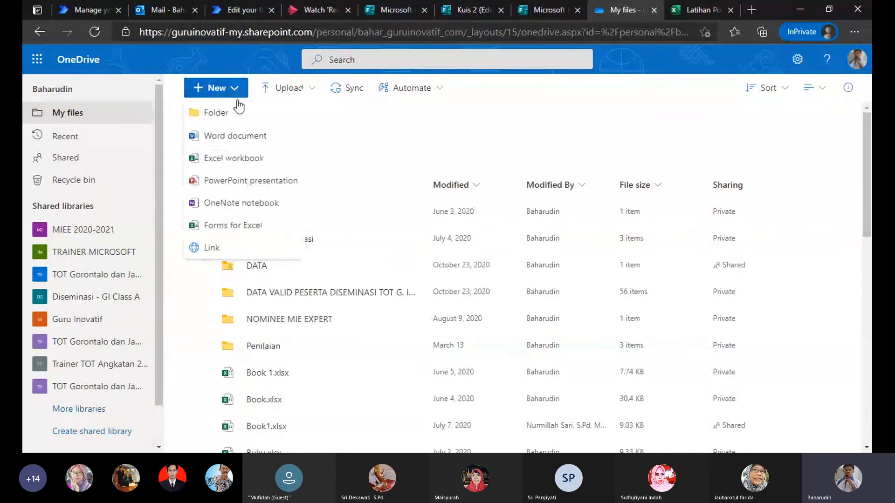
click(240, 115)
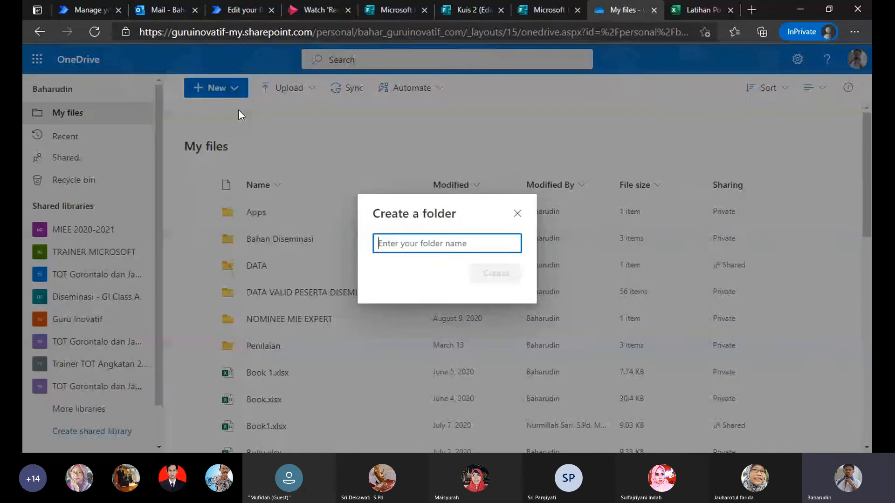
text(Poo)
key(BackSpace)
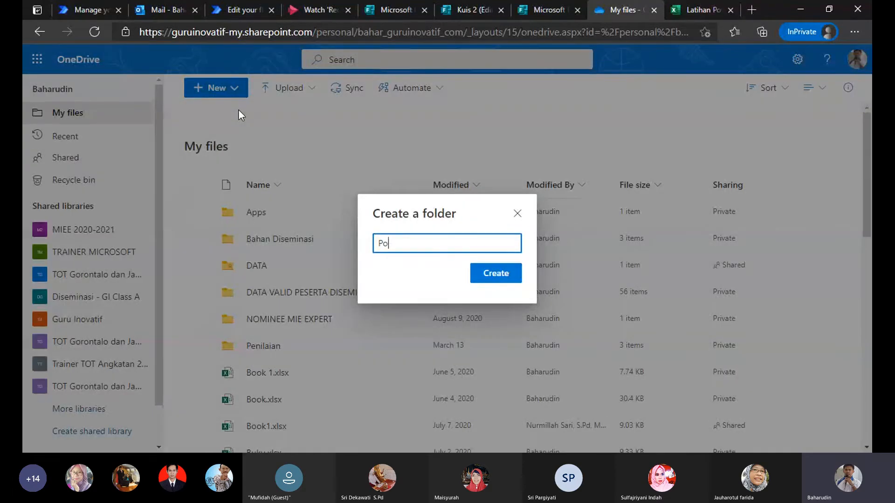
text(o)
key(BackSpace)
text(wer Automate)
key(Return)
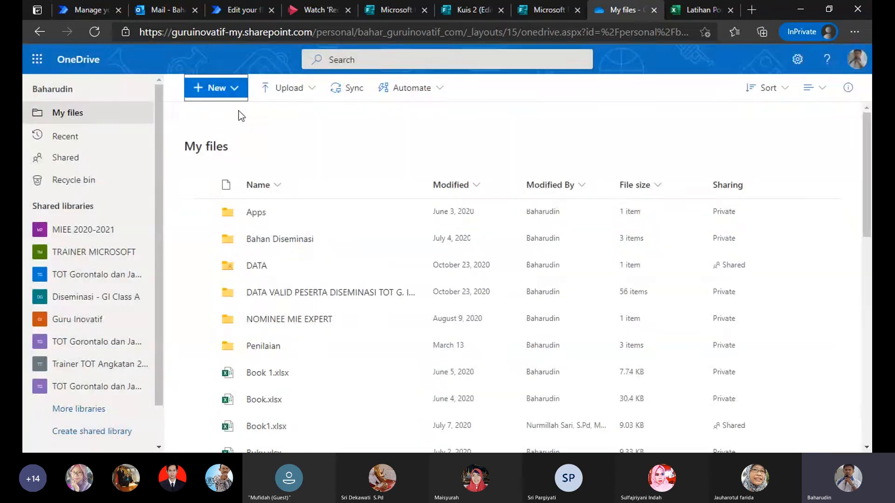
Open the new Power Automate folder, view the kinds of items it can hold, and return to My files.
click(280, 239)
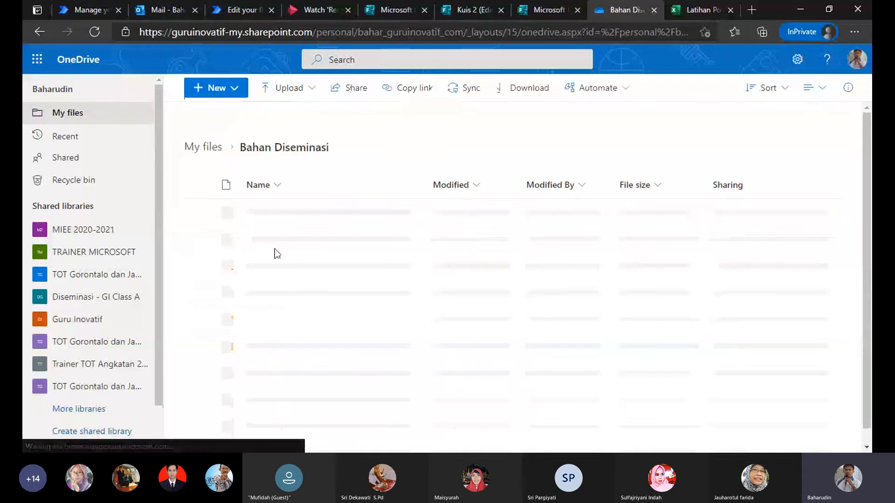
click(204, 148)
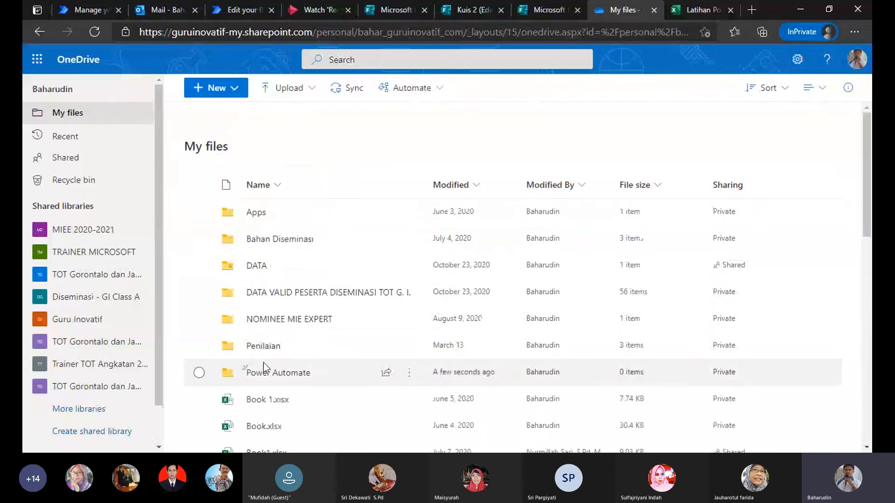
click(275, 373)
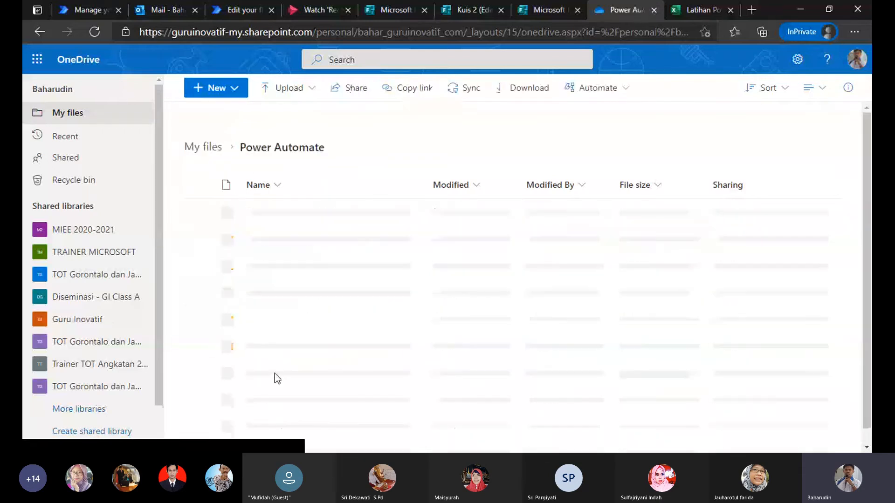
click(230, 87)
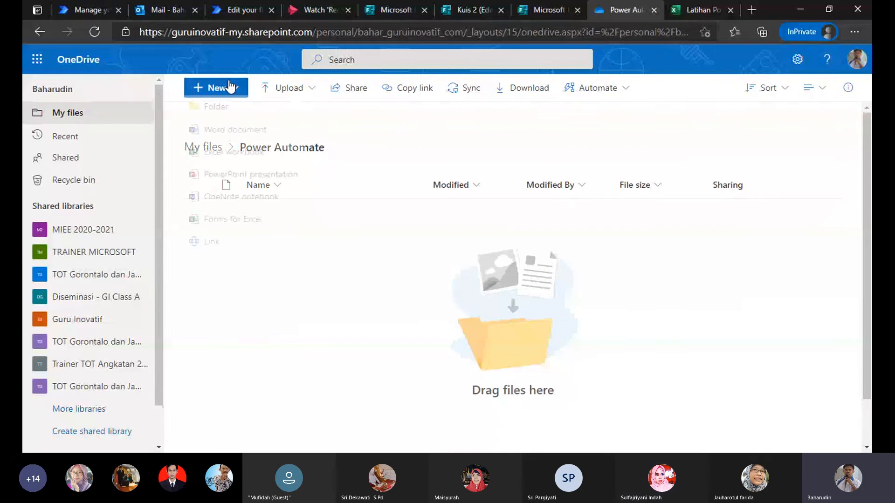
click(318, 343)
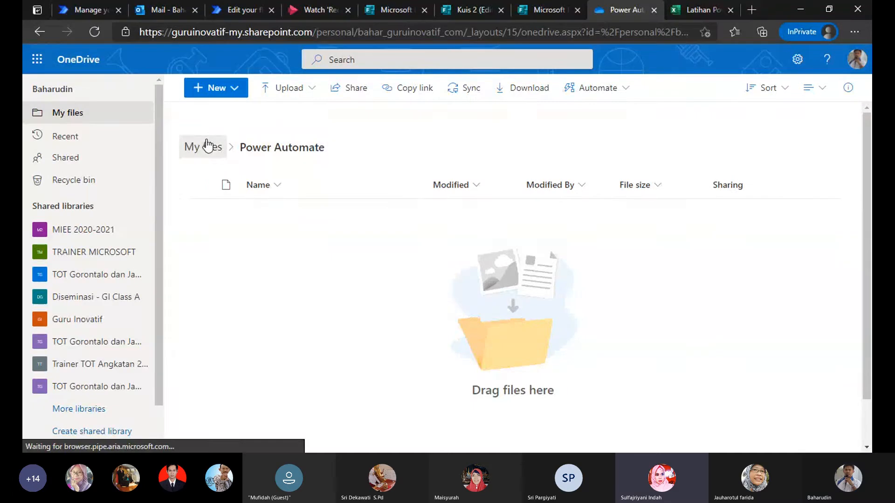
click(208, 146)
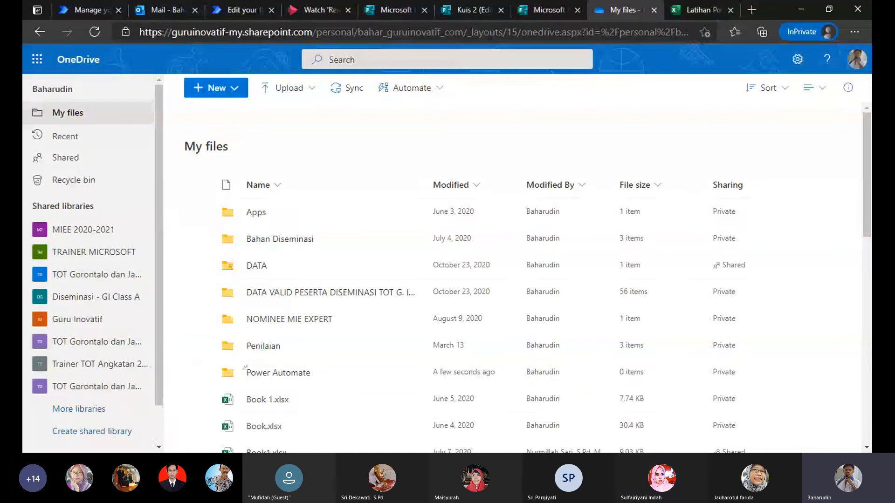
Switch to the Power Automate creation page, open Microsoft Teams from there, and dismiss the desktop notifications prompt.
click(87, 11)
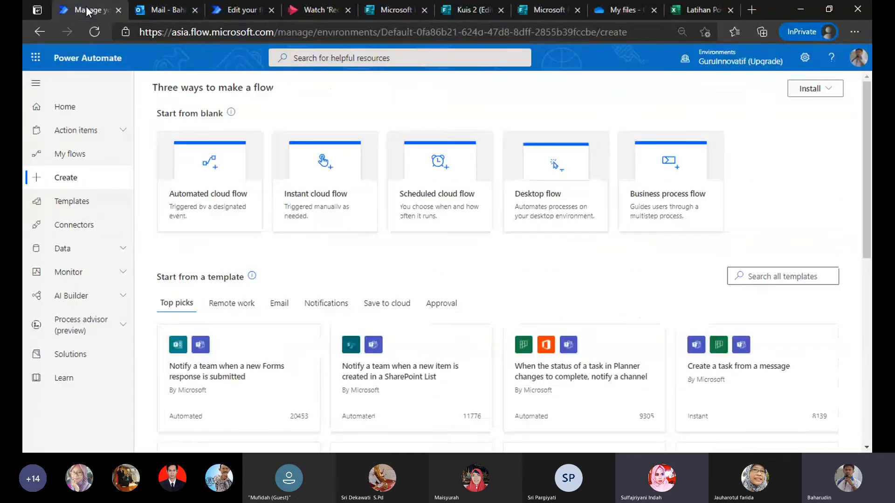
click(35, 60)
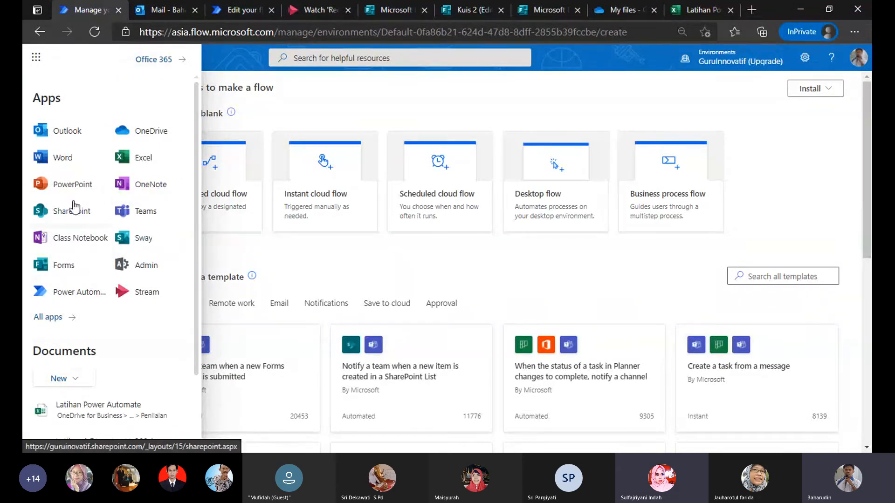
scroll(86, 285, down, 1)
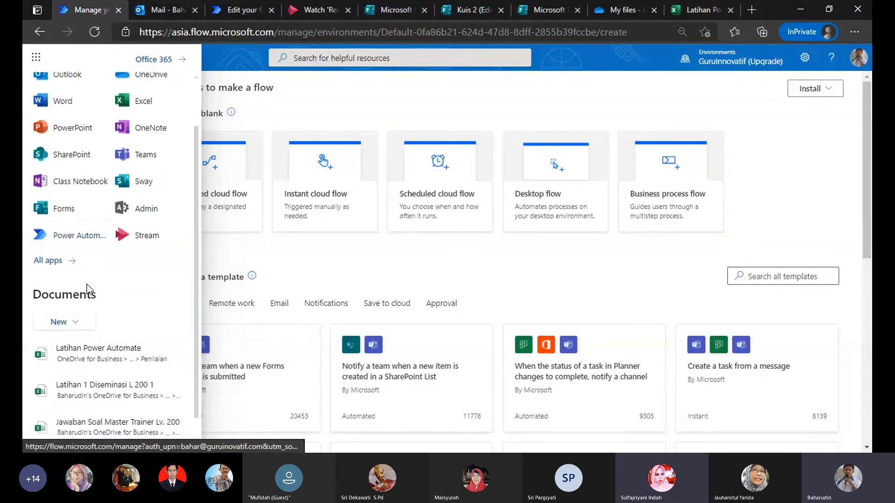
scroll(87, 284, up, 1)
click(125, 212)
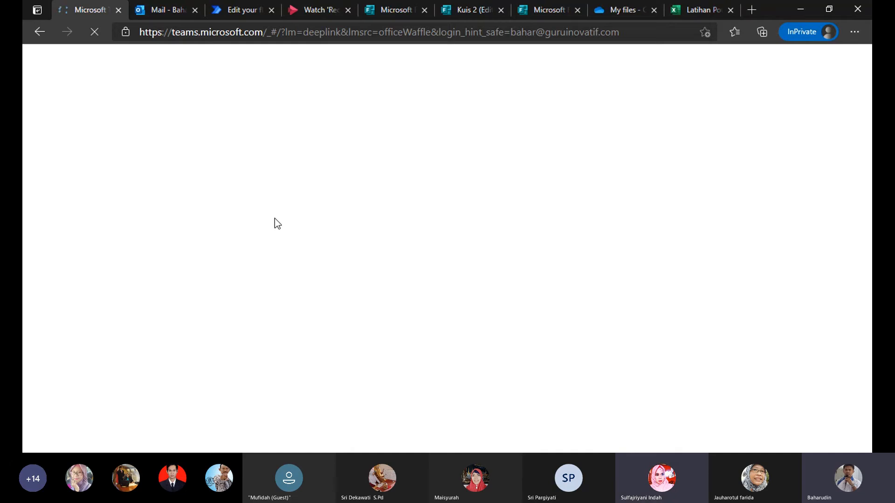
click(619, 12)
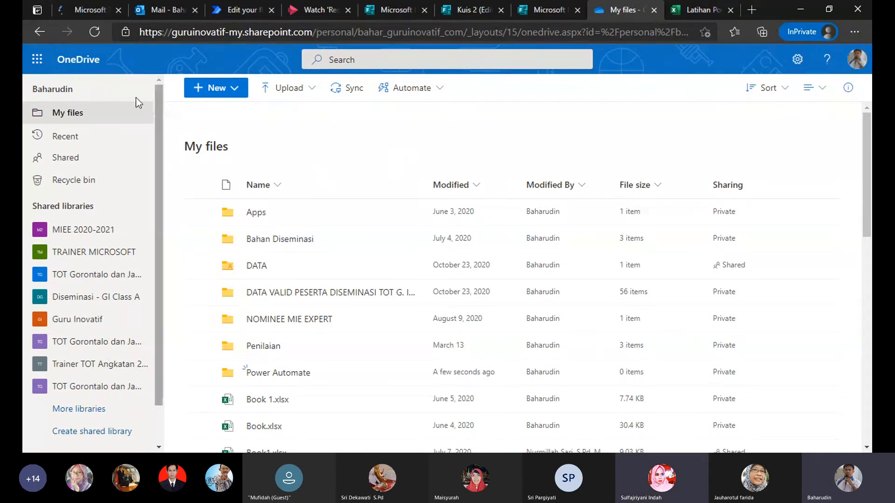
click(236, 10)
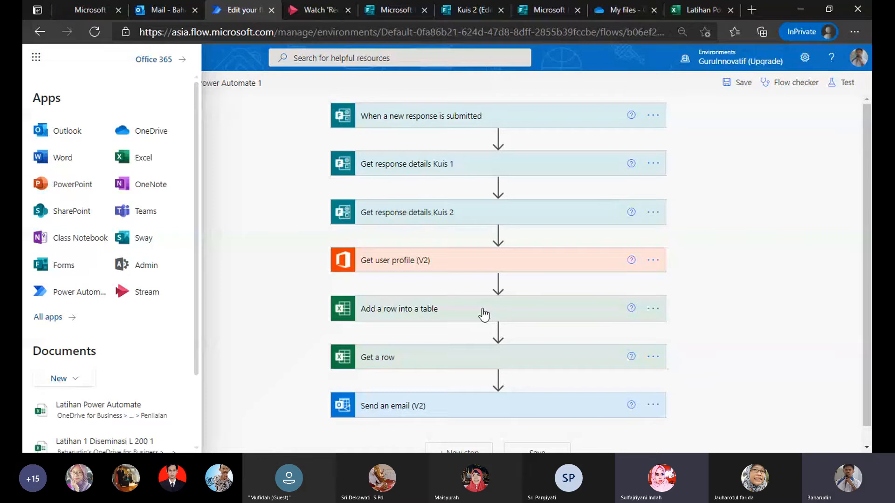
click(79, 10)
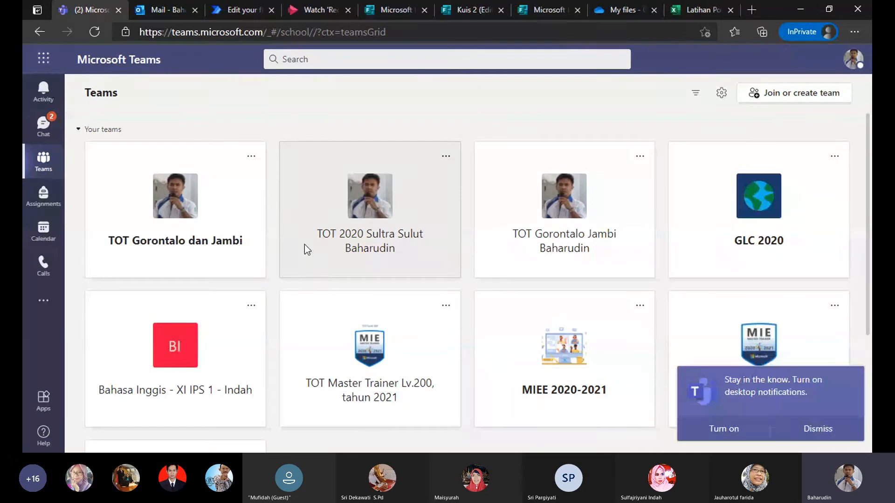
click(816, 435)
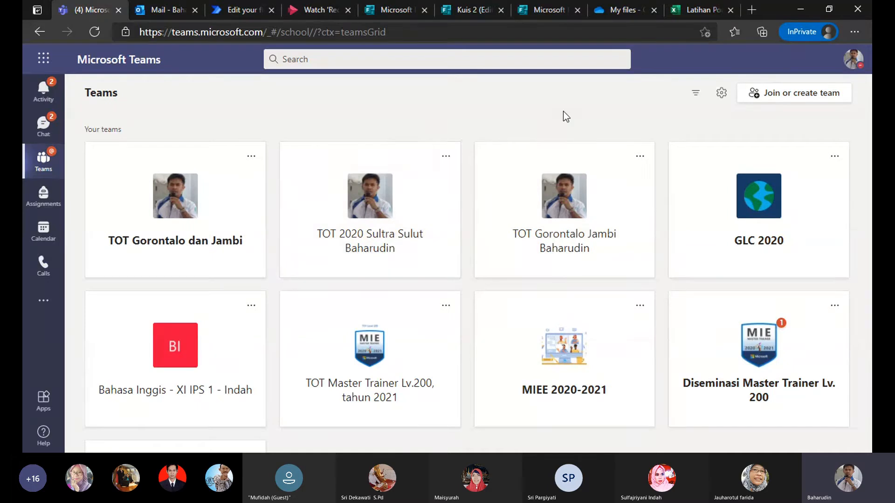
Look over the Teams list, switch to the Latihan Power Automate workbook, and inspect the row 17 answer and score for question 1.
scroll(569, 270, down, 3)
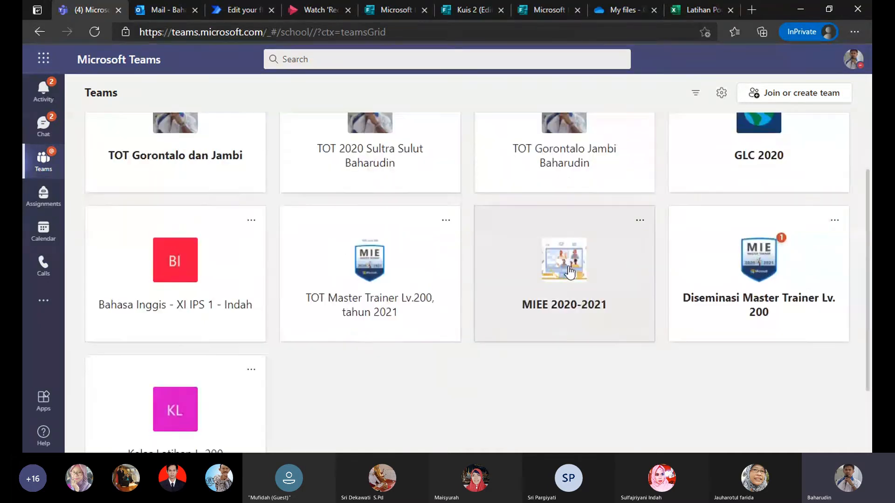
scroll(568, 270, up, 3)
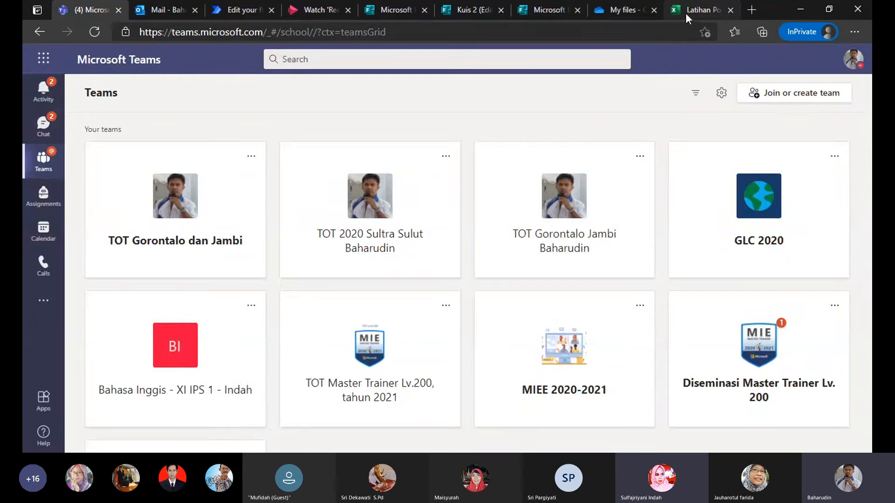
click(698, 9)
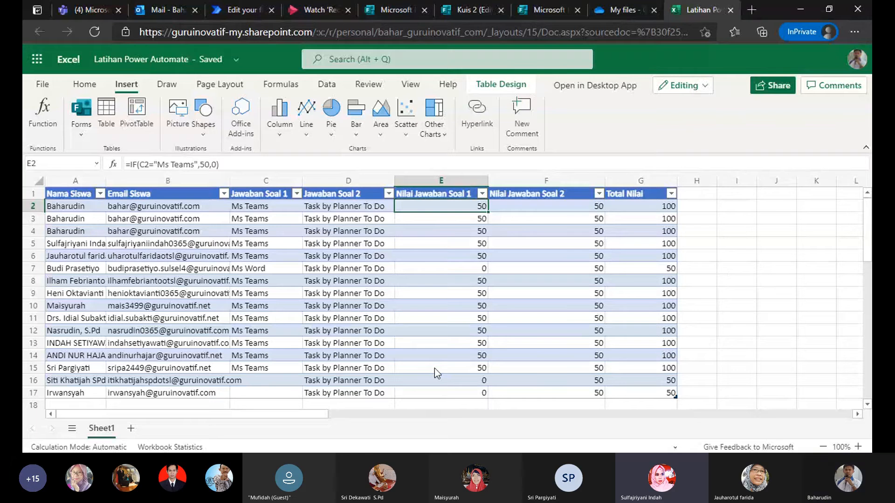
scroll(434, 368, down, 2)
scroll(420, 381, up, 2)
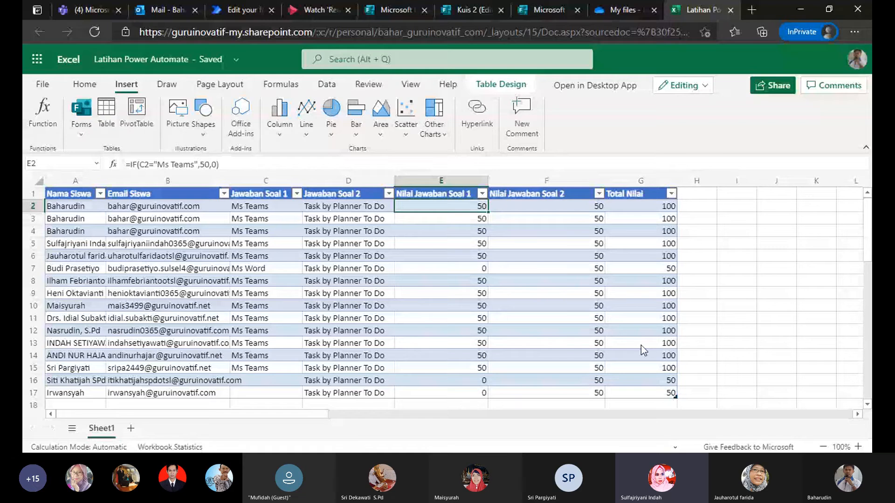
click(474, 397)
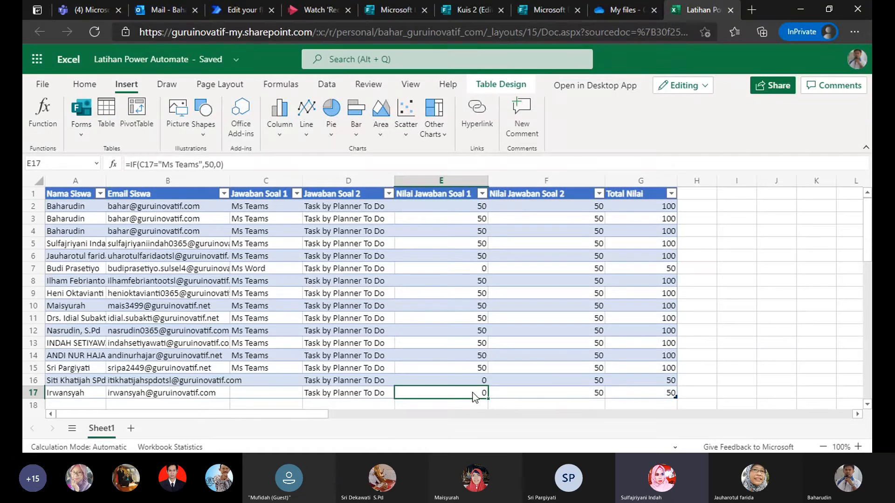
scroll(264, 351, down, 1)
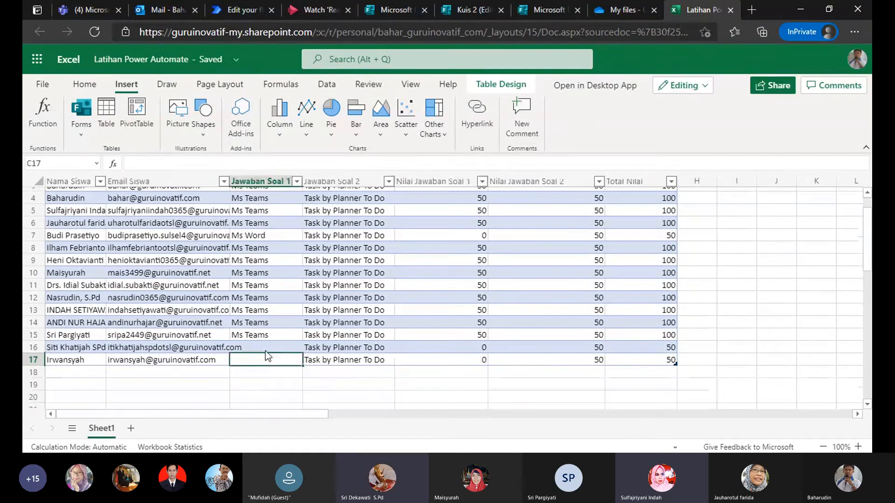
click(264, 349)
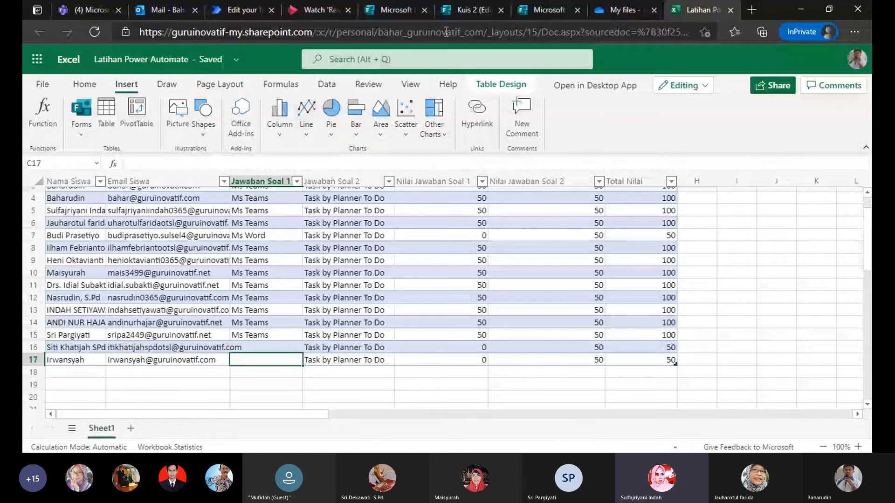
Switch to the Stream video and view its quiz question and the list of interactive forms.
click(321, 11)
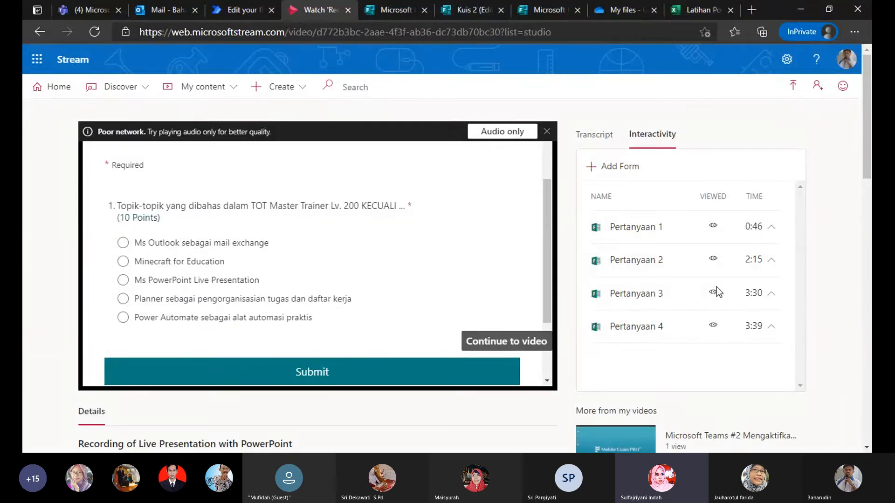
scroll(799, 229, down, 2)
scroll(799, 231, up, 2)
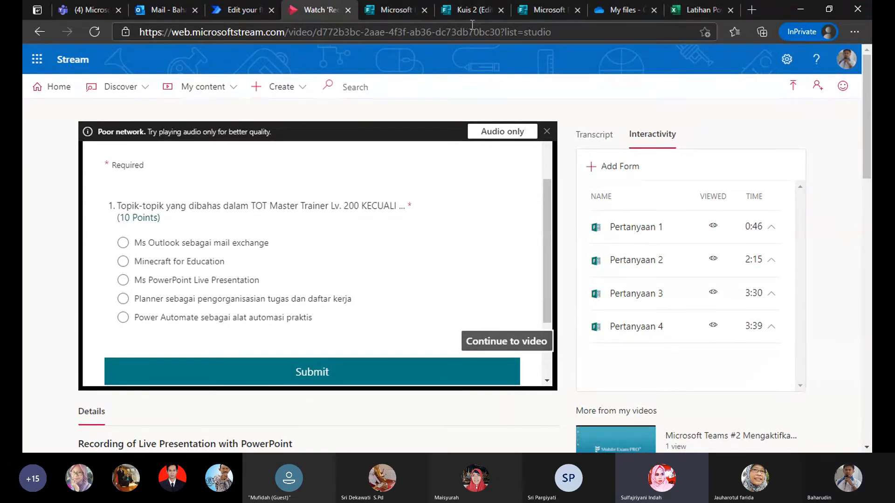
Recheck the score table in the Latihan Power Automate workbook, and look through the Outlook inbox for the quiz score emails.
click(711, 7)
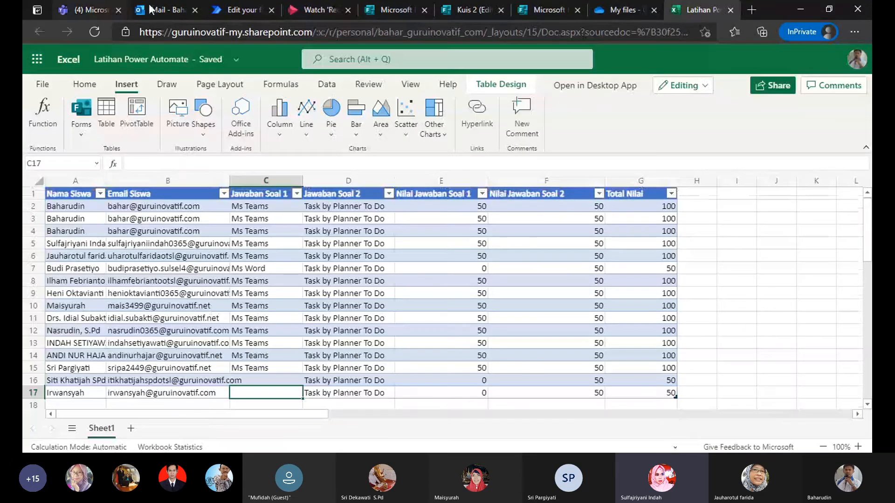
click(187, 11)
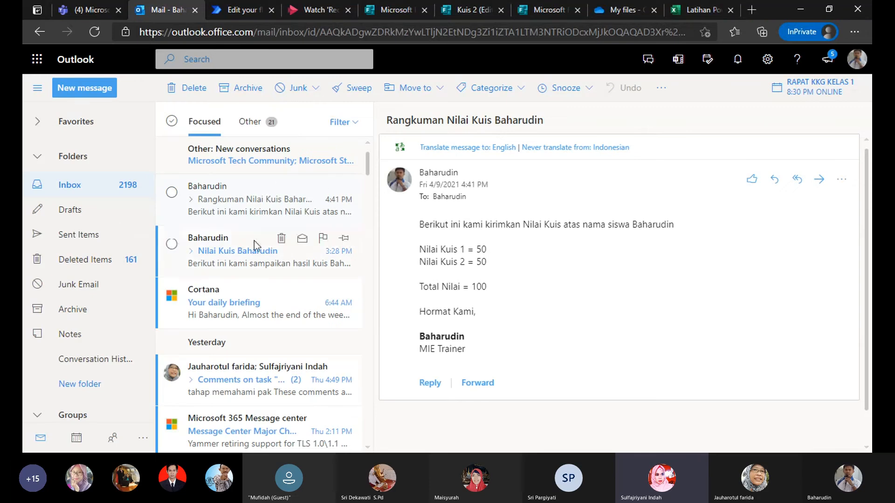
scroll(279, 299, down, 3)
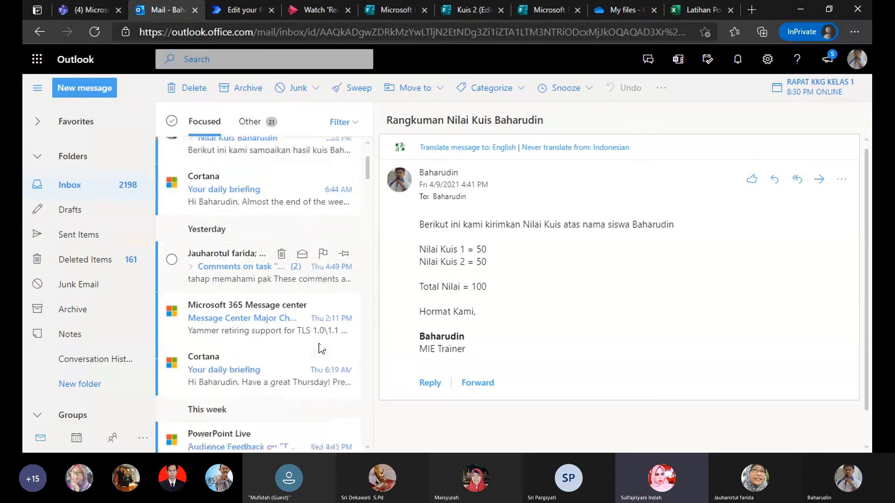
scroll(322, 344, up, 3)
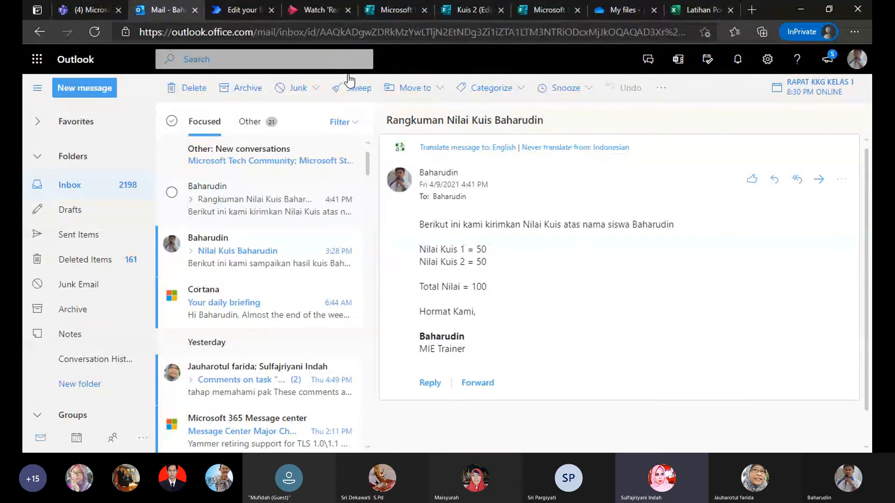
Return to the Stream video and examine the embedded quiz question, its answer choices and the video details.
click(304, 10)
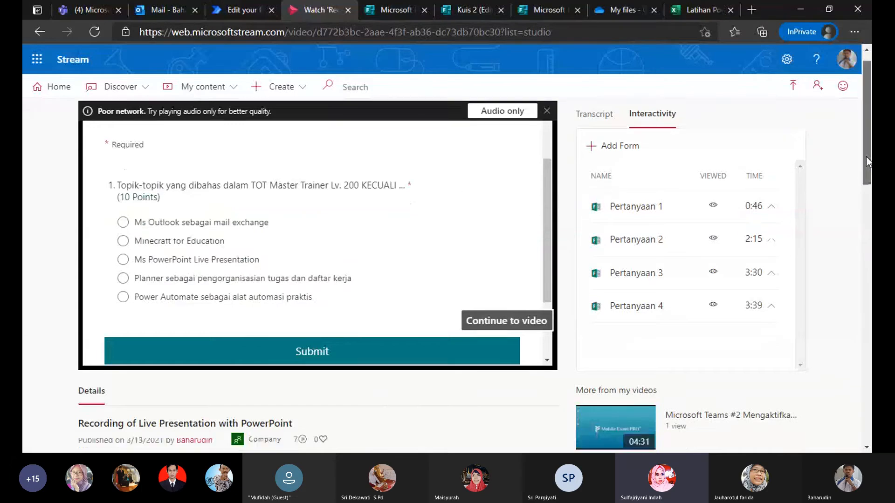
mouse_move(866, 156)
mouse_down()
mouse_move(870, 254)
mouse_move(867, 156)
mouse_up()
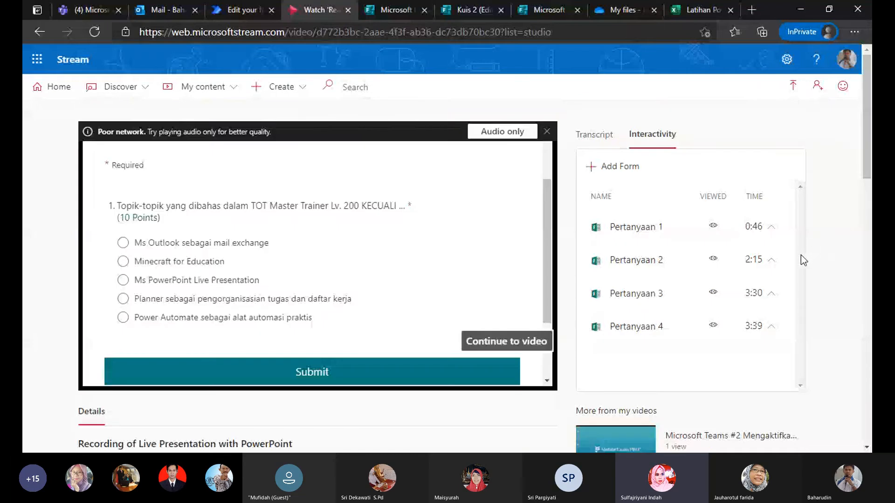
mouse_move(868, 140)
mouse_down()
mouse_move(869, 165)
mouse_move(869, 138)
mouse_up()
drag(869, 168, 870, 189)
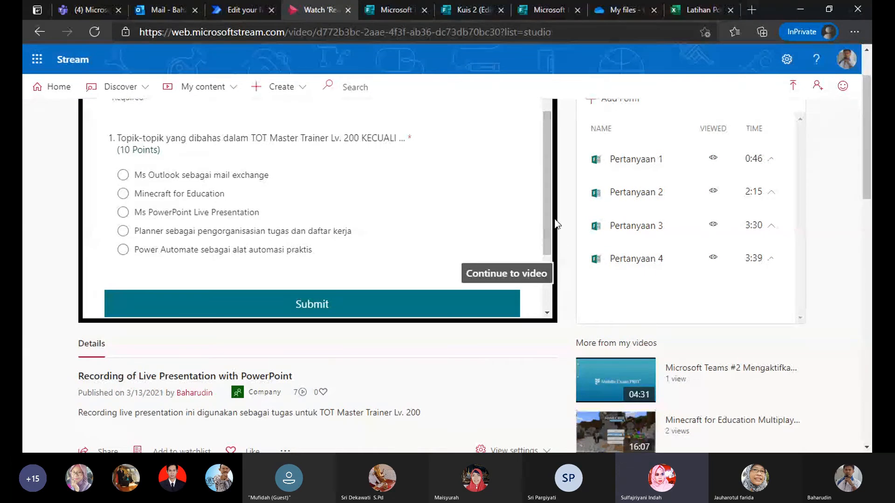
drag(548, 218, 549, 244)
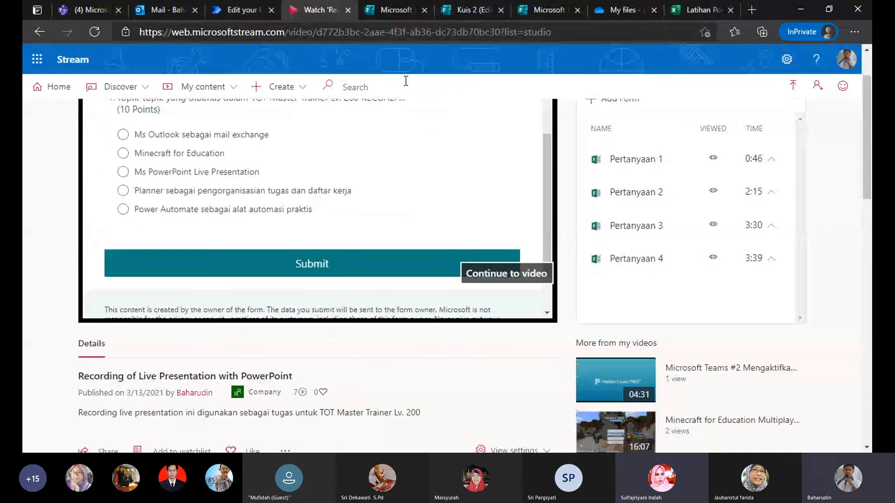
Switch to the Latihan Power Automate 1 flow, review its action sequence, and check the User (UPN) setting of Get user profile (V2).
click(234, 12)
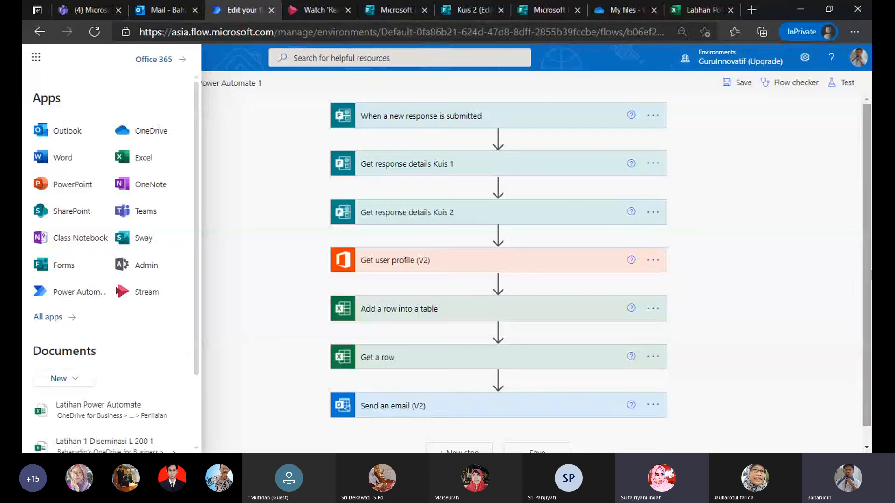
scroll(869, 276, down, 1)
scroll(868, 275, down, 1)
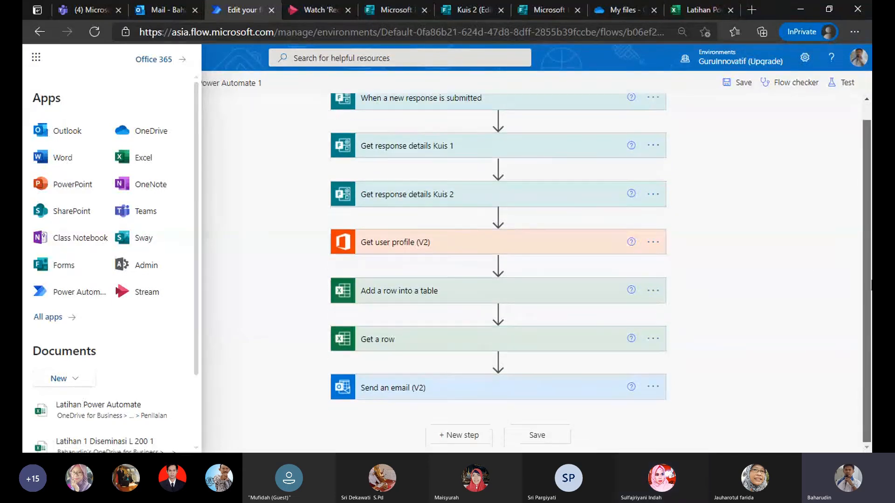
scroll(800, 310, up, 2)
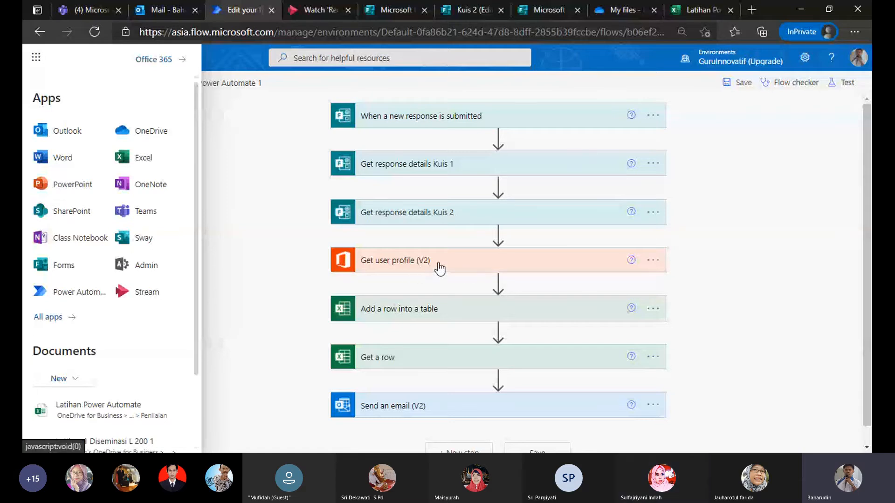
click(496, 263)
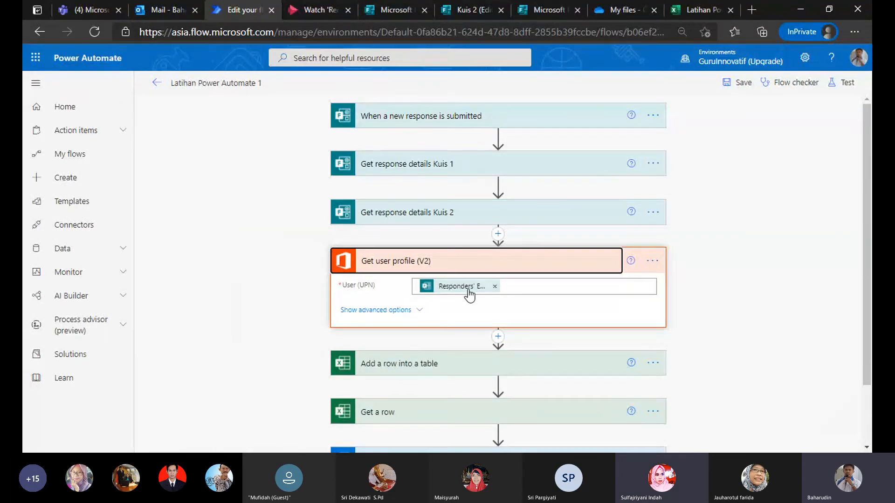
click(517, 269)
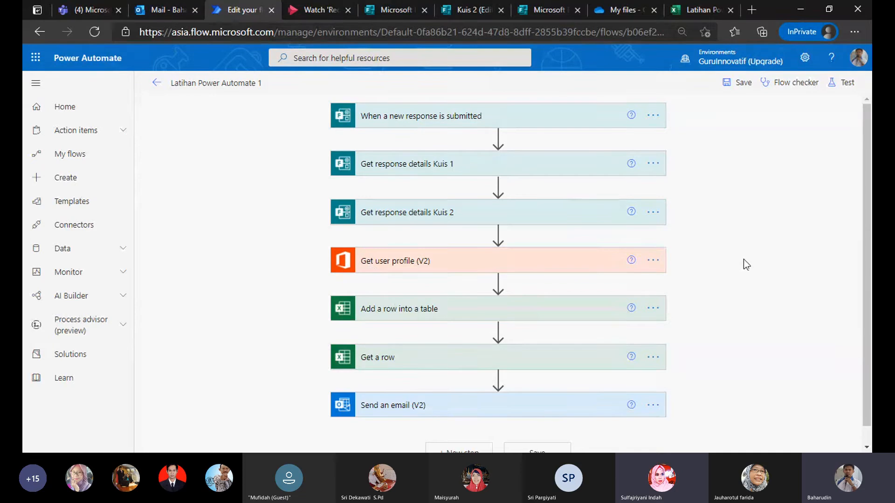
click(477, 268)
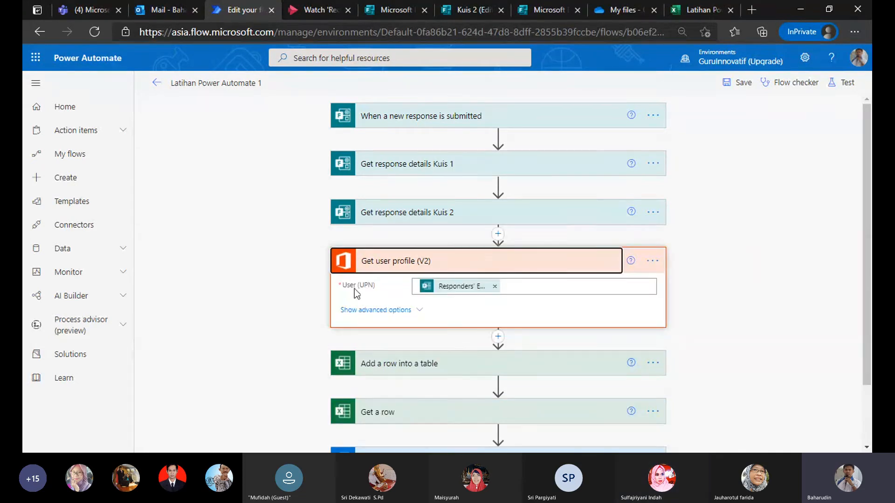
click(574, 262)
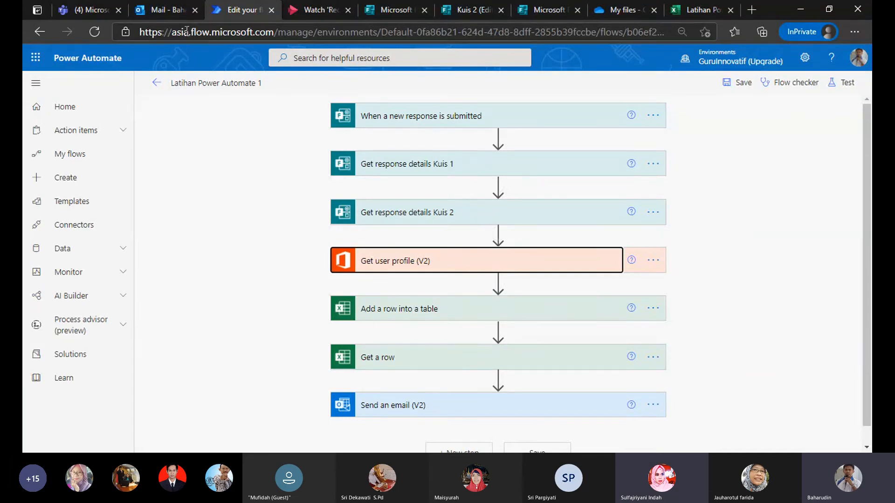
Review the quiz score email in Outlook and the Kuis 2 responses and recent quizzes in Forms, and return to the flow.
click(153, 7)
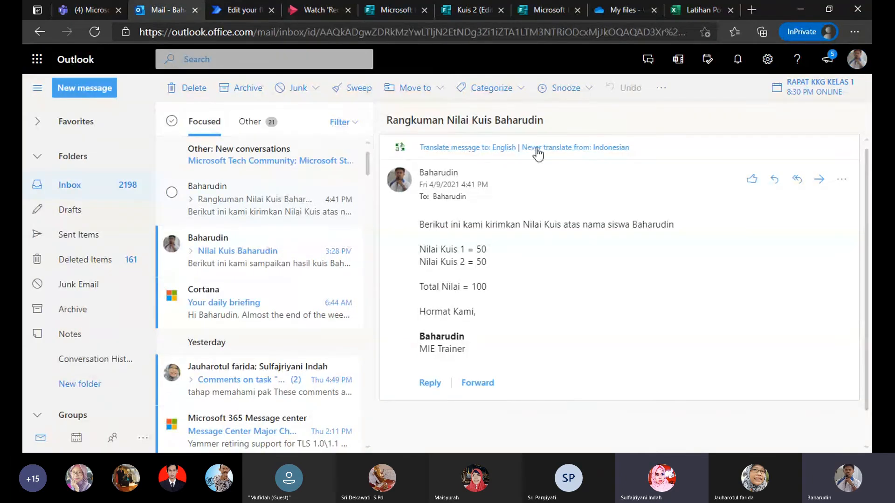
click(468, 9)
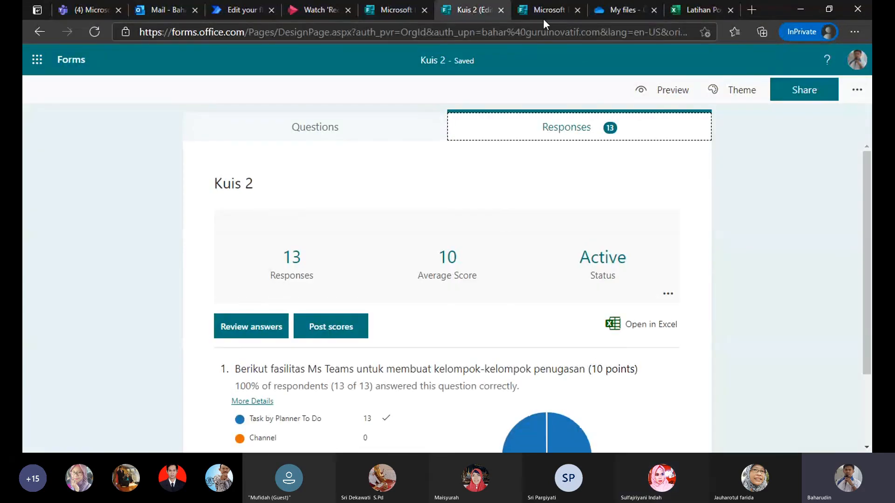
click(544, 9)
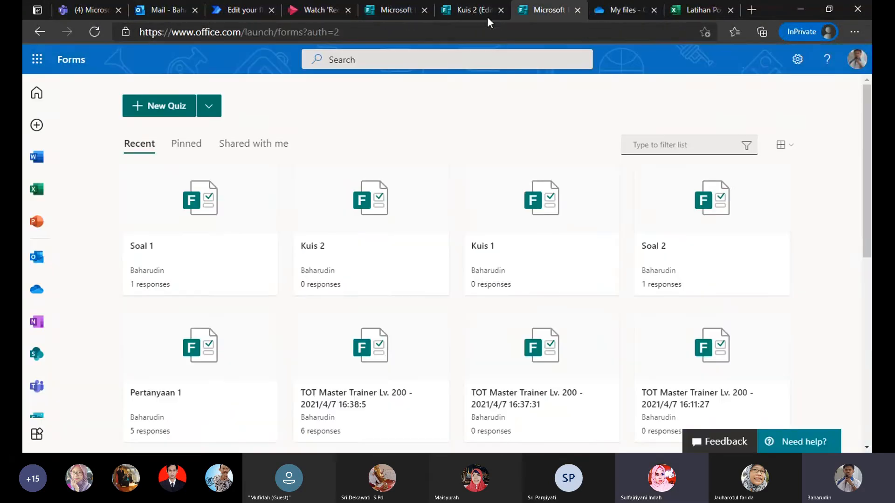
click(386, 8)
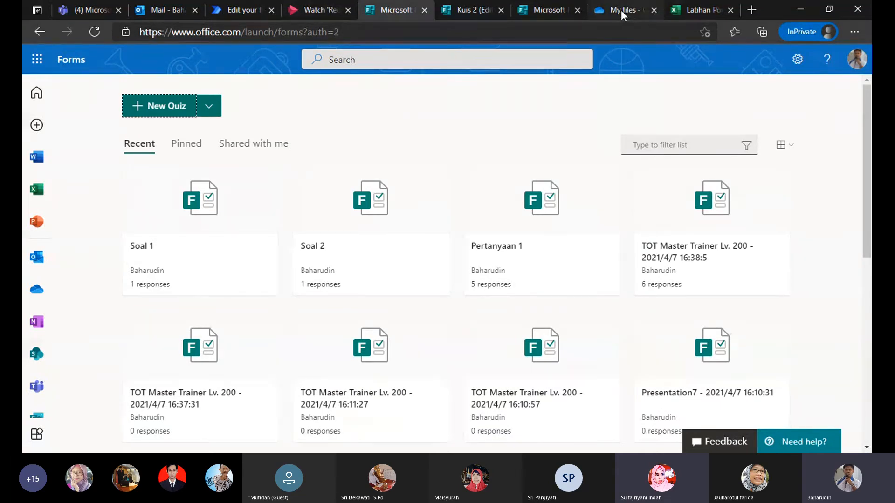
click(231, 13)
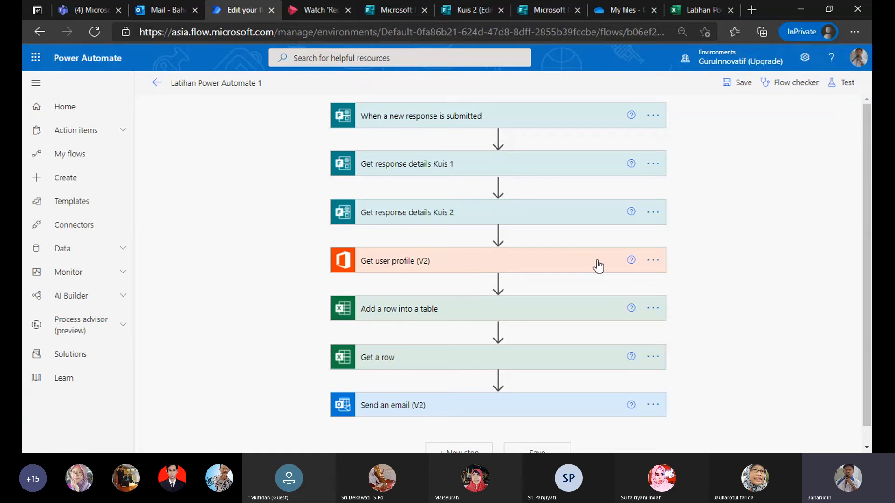
Switch to the Stream video, reload its page, and look through the video details and view settings.
mouse_move(516, 278)
click(306, 9)
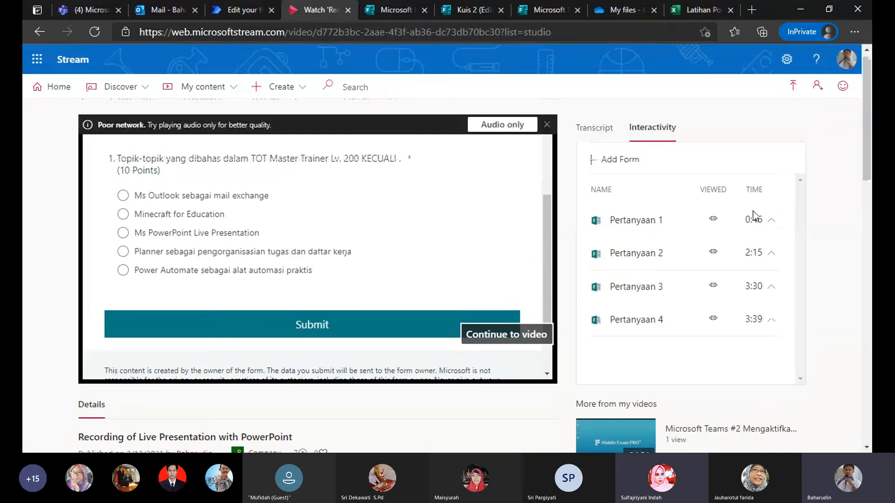
click(98, 34)
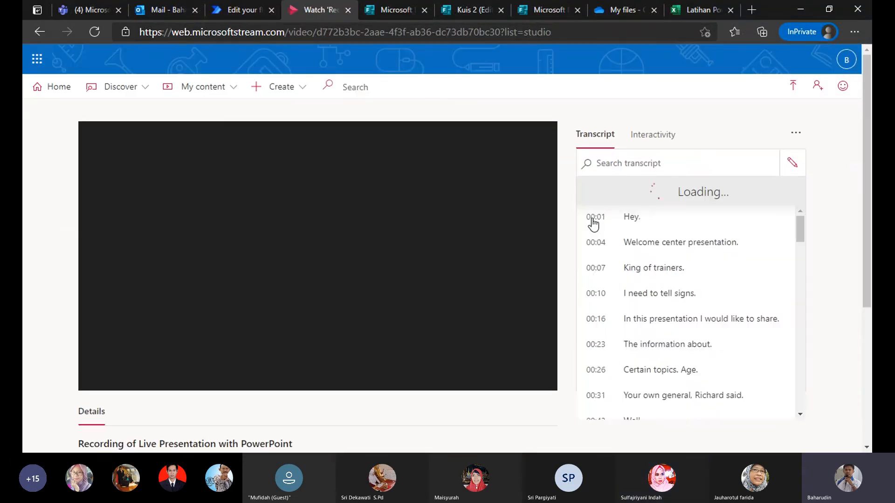
scroll(539, 272, down, 2)
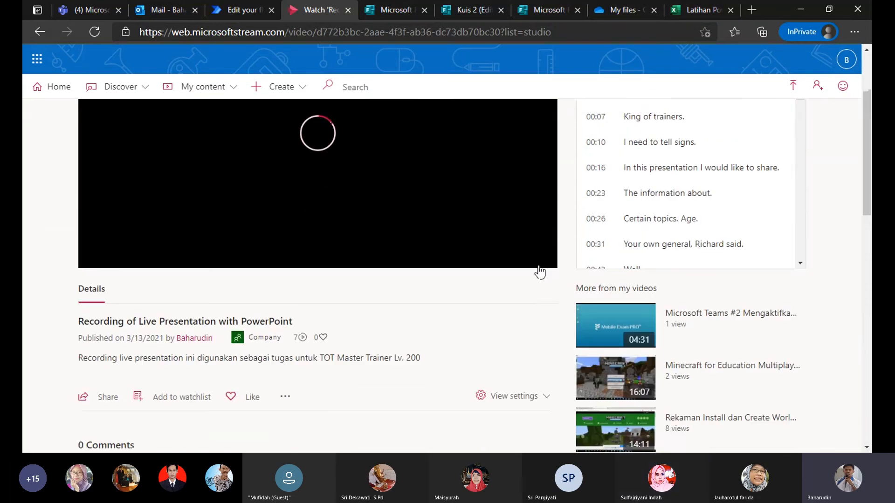
scroll(536, 273, down, 2)
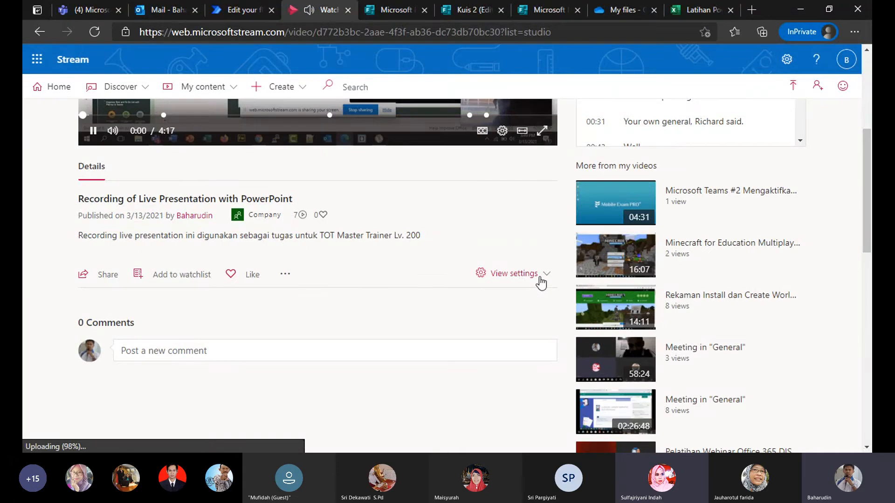
click(540, 274)
click(459, 396)
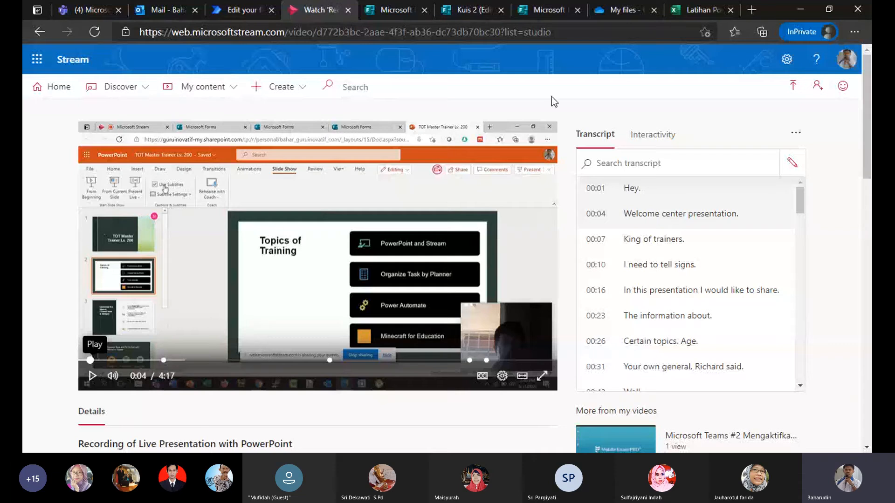
Browse the groups available in Stream and return to the Stream home page.
click(140, 90)
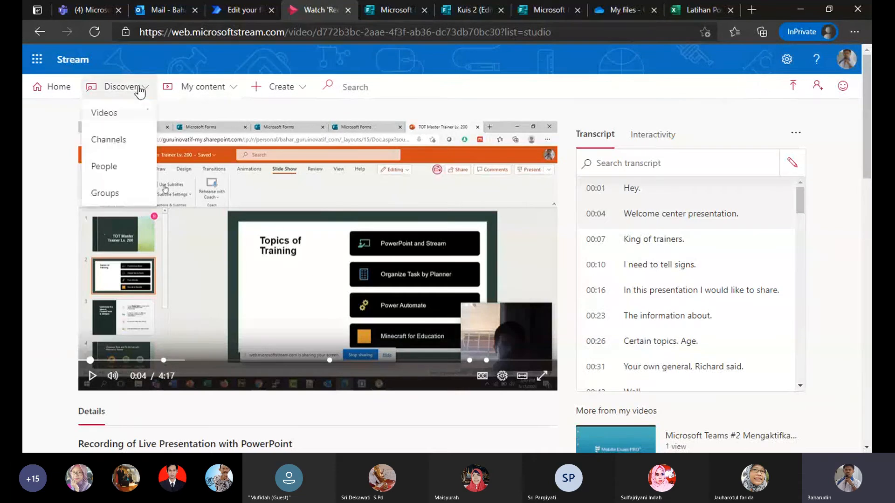
click(110, 199)
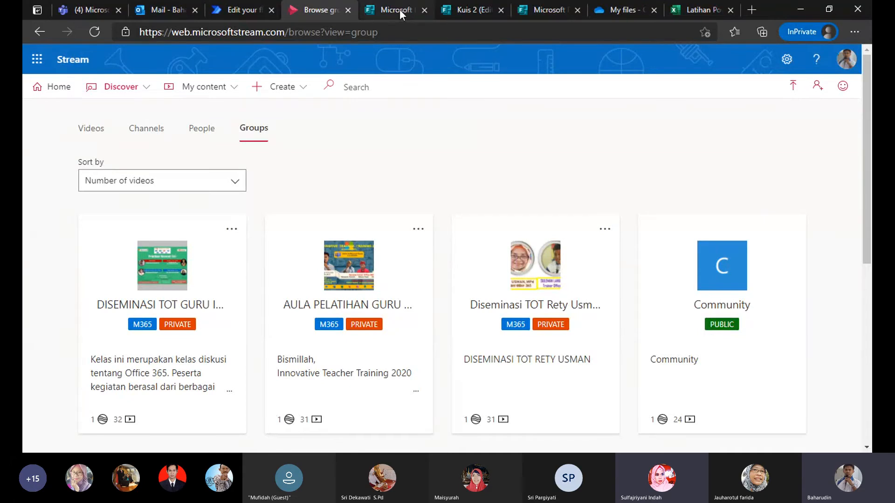
click(72, 87)
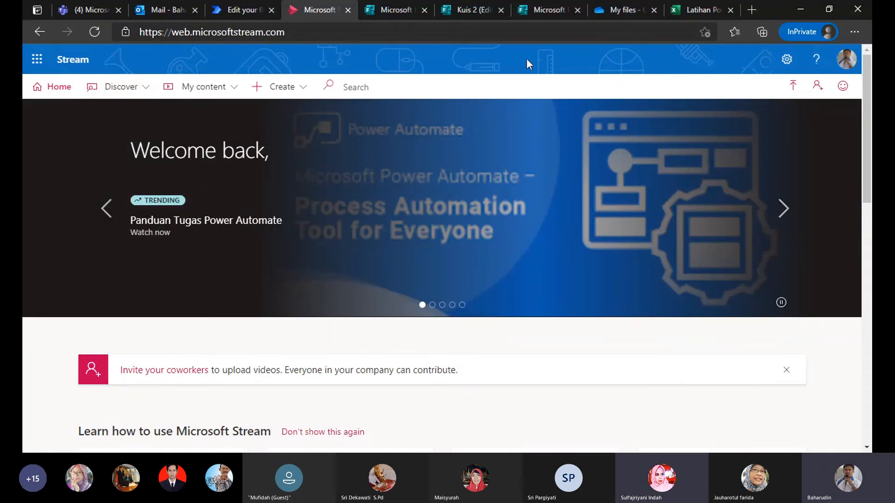
Check the OneDrive files and the recent quizzes in Forms, and return to the Latihan Power Automate 1 flow.
click(622, 10)
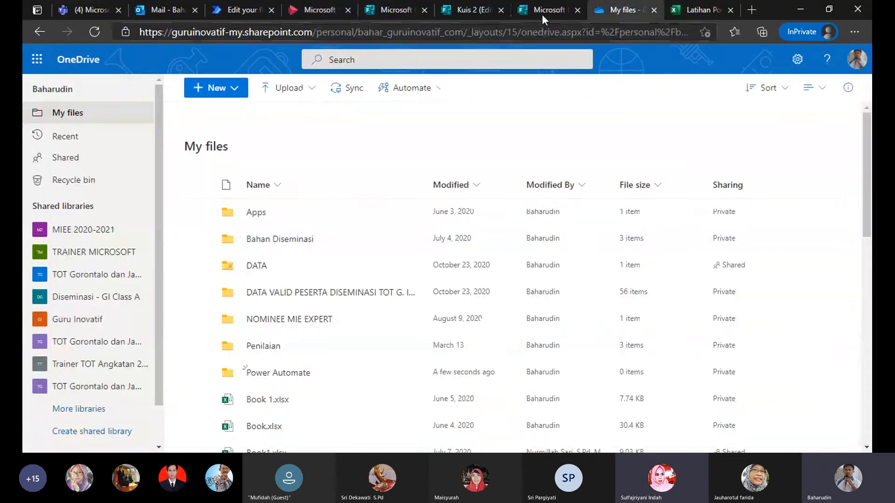
click(384, 13)
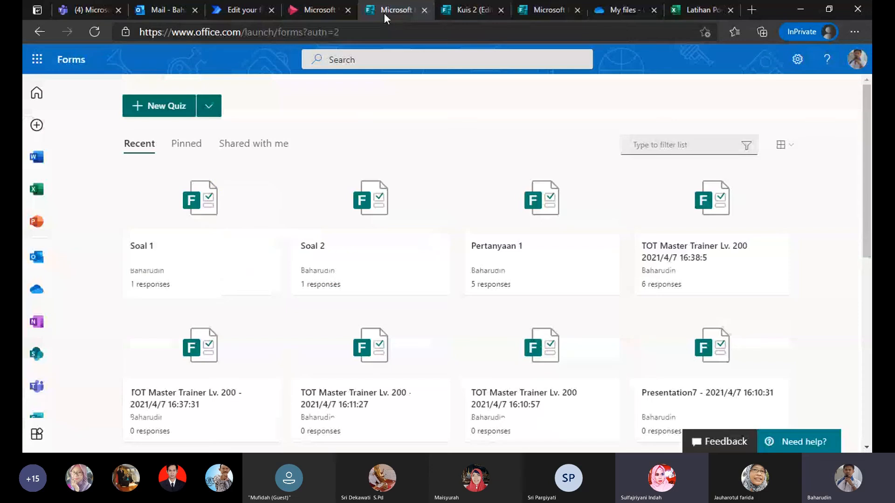
click(225, 9)
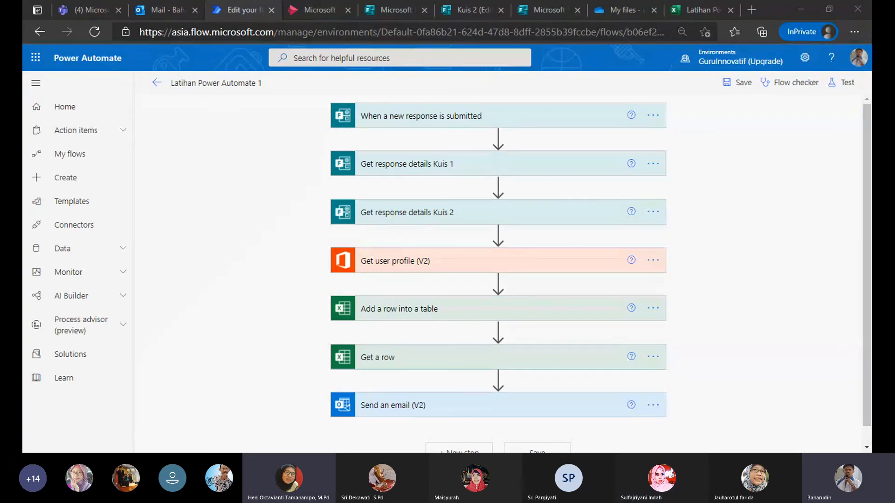
click(528, 419)
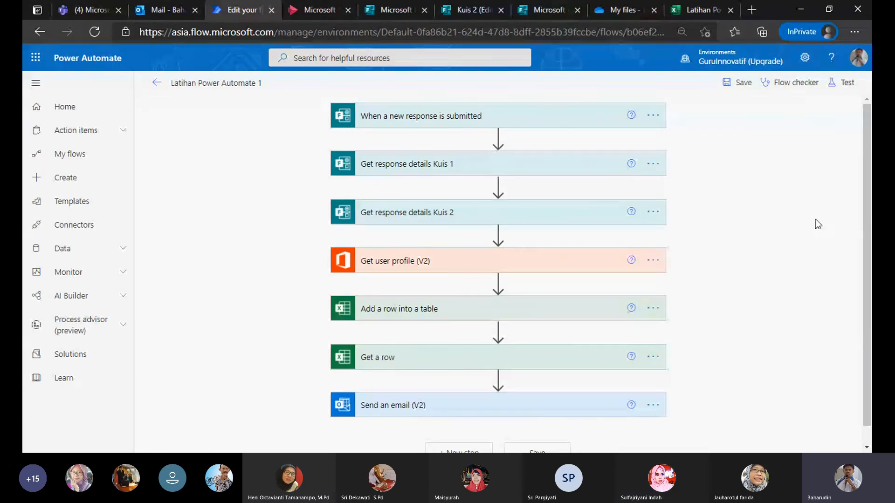
drag(863, 201, 867, 156)
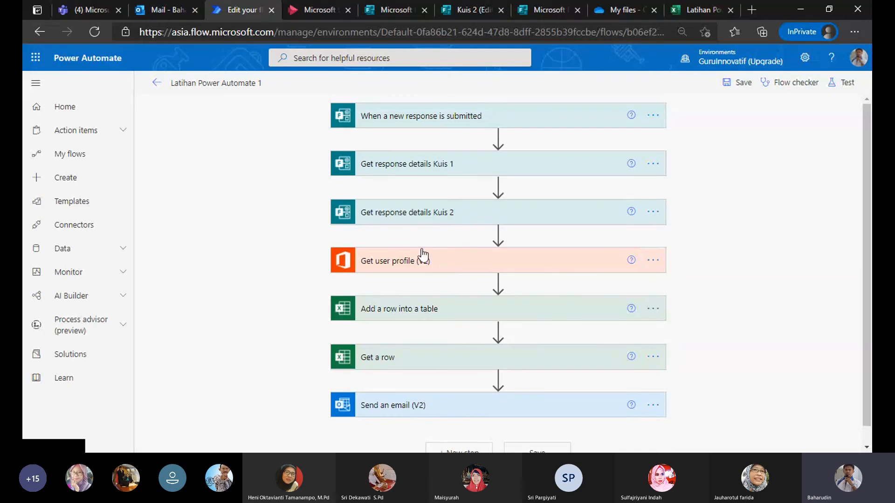
Review the User (UPN) setting of Get user profile (V2) and the flow's test options, and close both without changes.
click(456, 263)
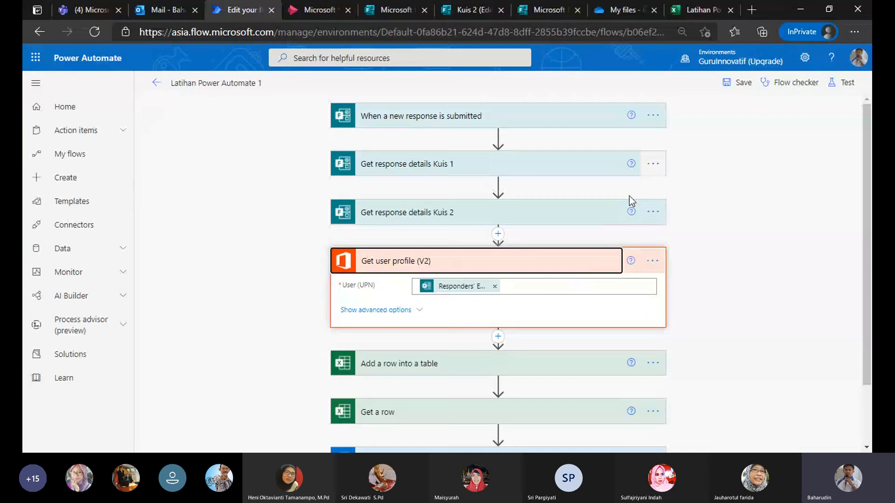
click(838, 88)
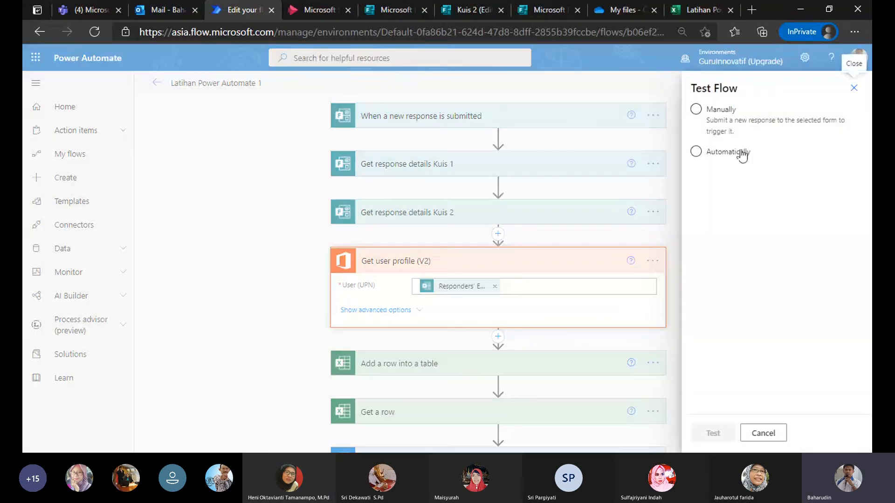
click(229, 177)
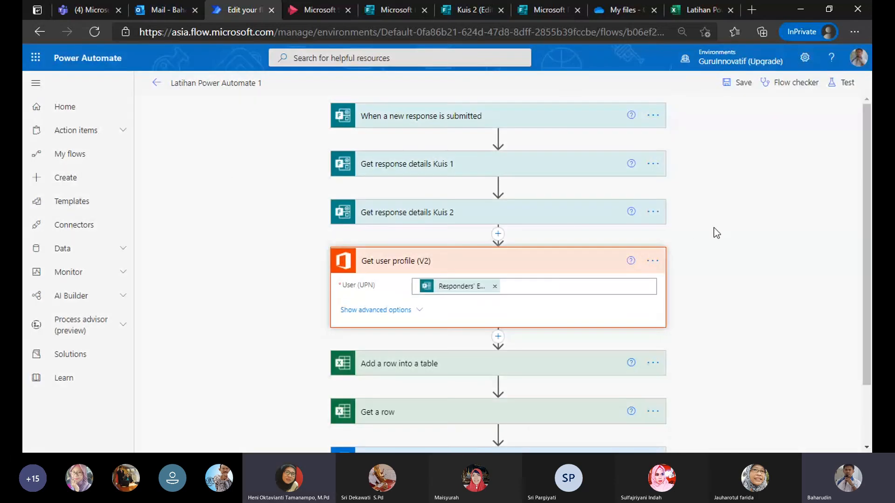
scroll(714, 227, down, 2)
scroll(713, 228, up, 2)
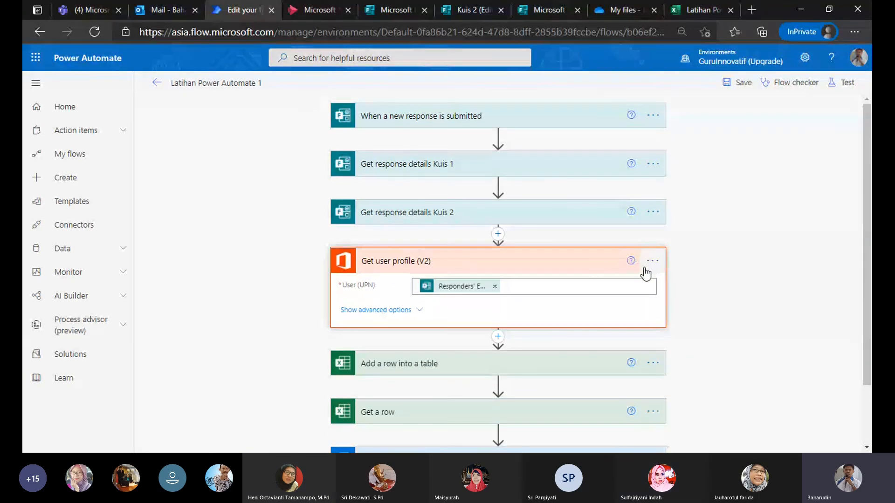
click(567, 268)
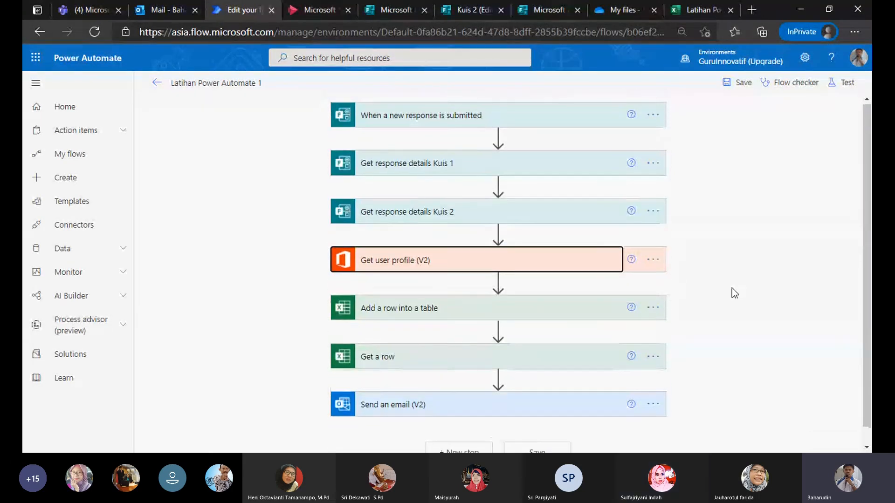
click(775, 253)
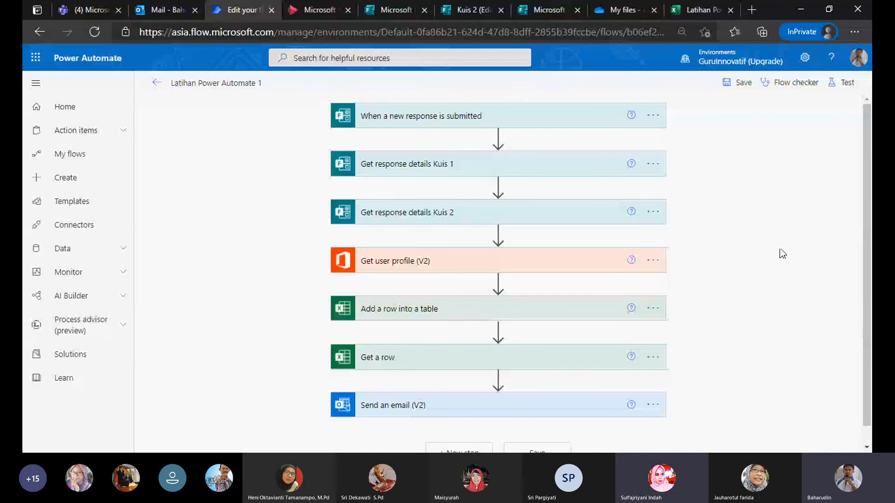